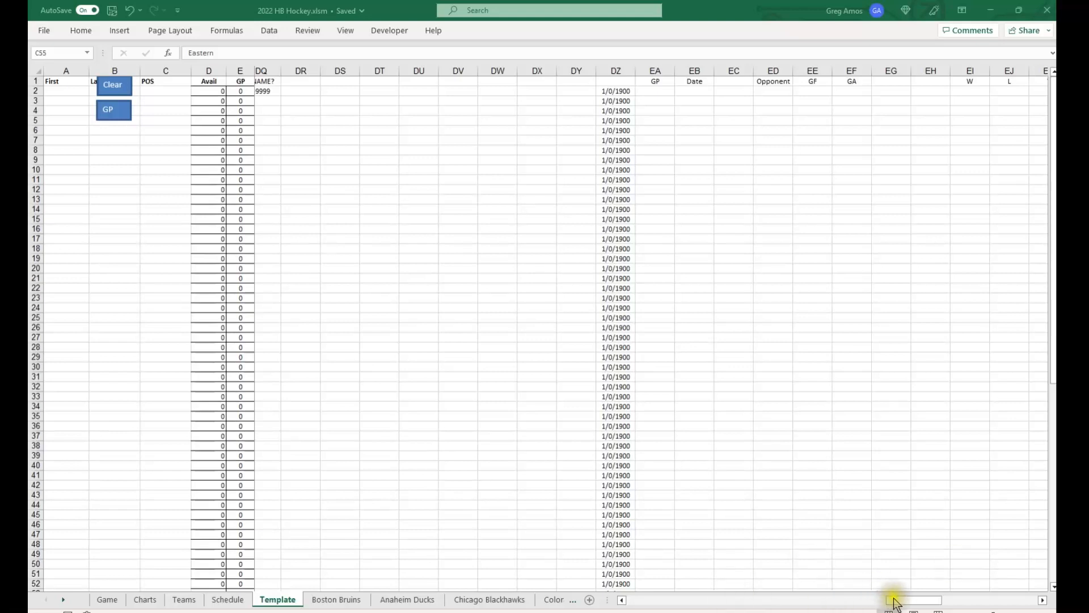
Look across the Template sheet back to its first columns and open the Schedule sheet
{"action": "left_click_drag", "start_coordinate": [894, 599], "coordinate": [811, 599]}
{"action": "left_click_drag", "start_coordinate": [904, 599], "coordinate": [631, 600]}
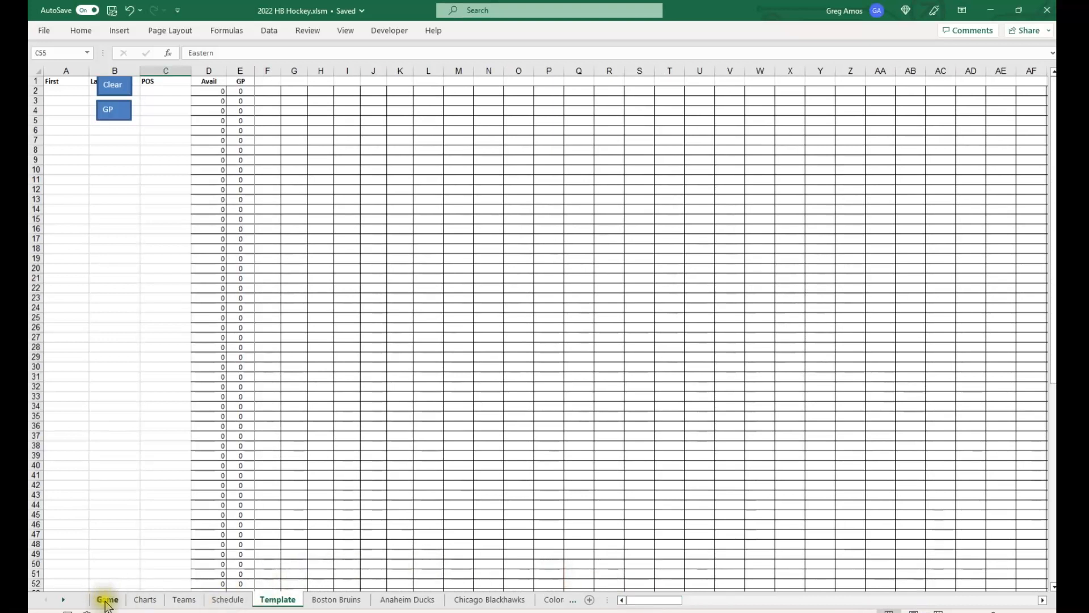
{"action": "left_click", "coordinate": [235, 600]}
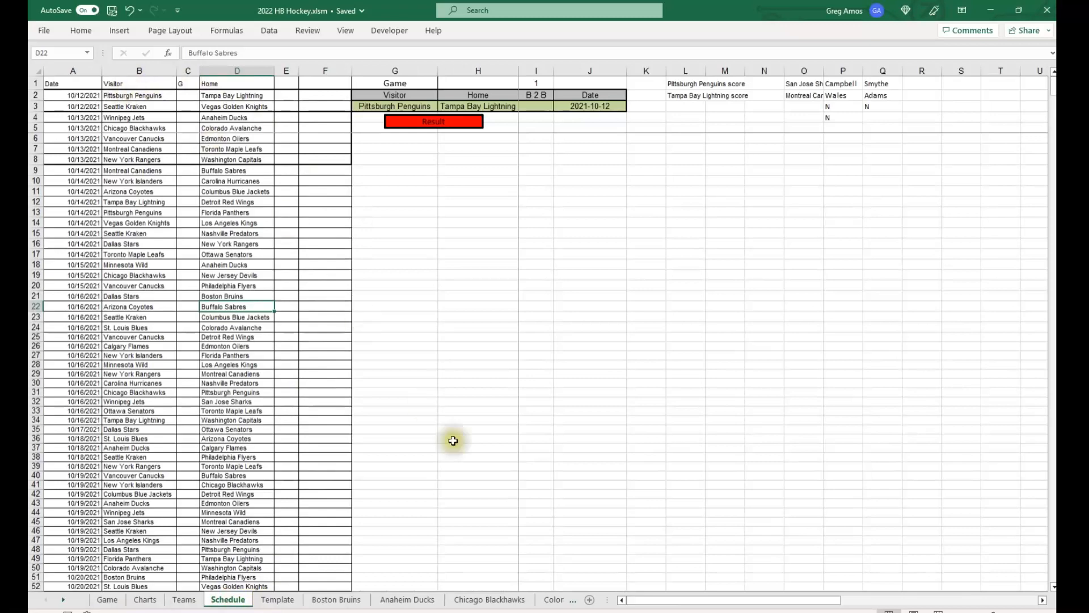
Switch to the browser, review the standings and team statistics in the 2021-22 NHL summary, and open the Boston Bruins page
{"action": "key", "text": "alt+Tab"}
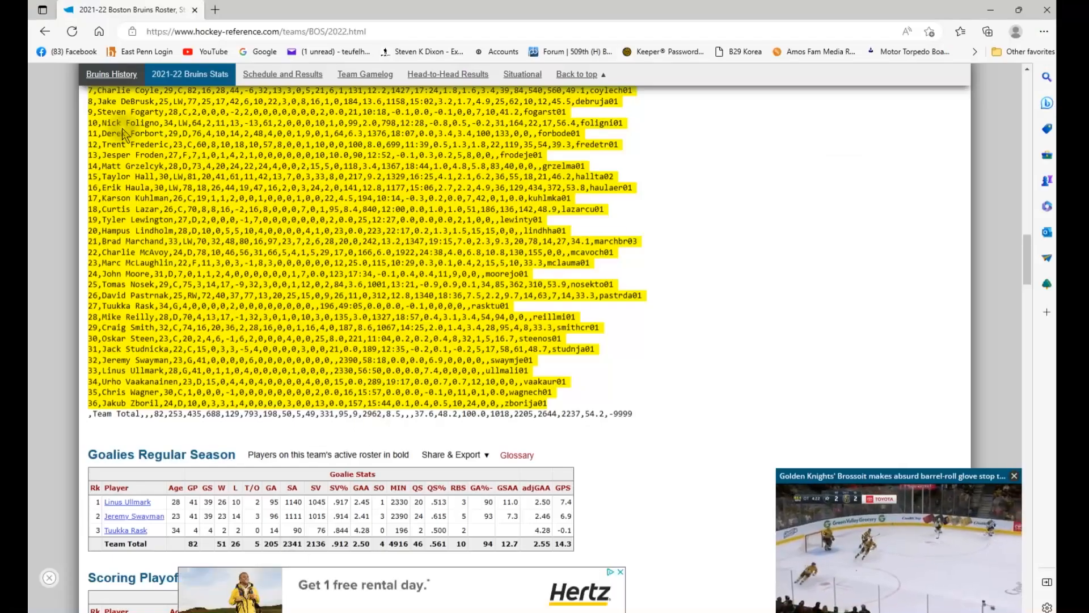
{"action": "left_click", "coordinate": [45, 31]}
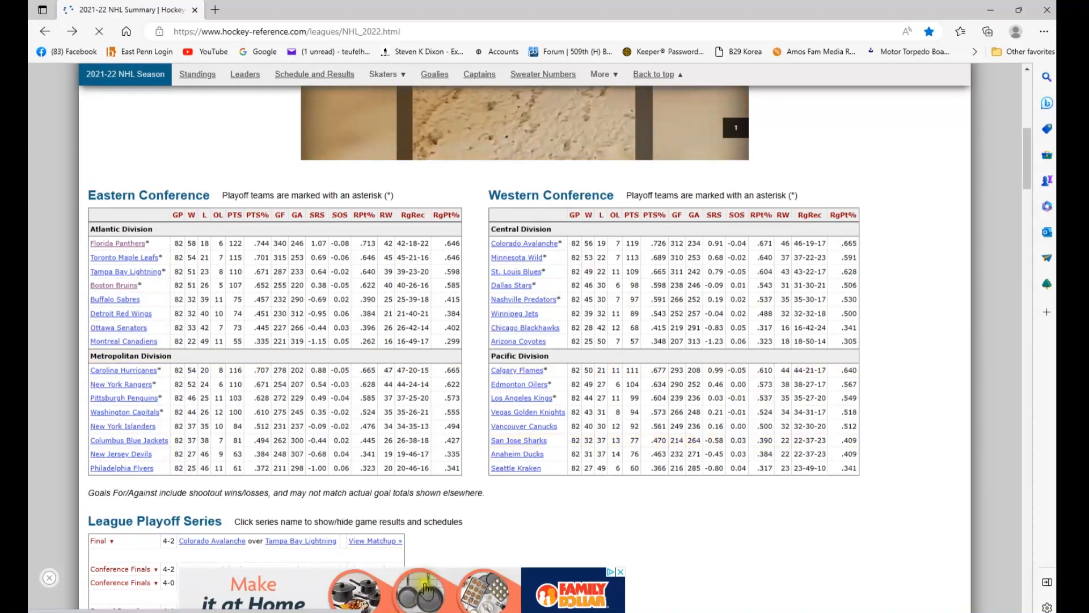
{"action": "scroll", "coordinate": [624, 573], "scroll_direction": "down", "scroll_amount": 1}
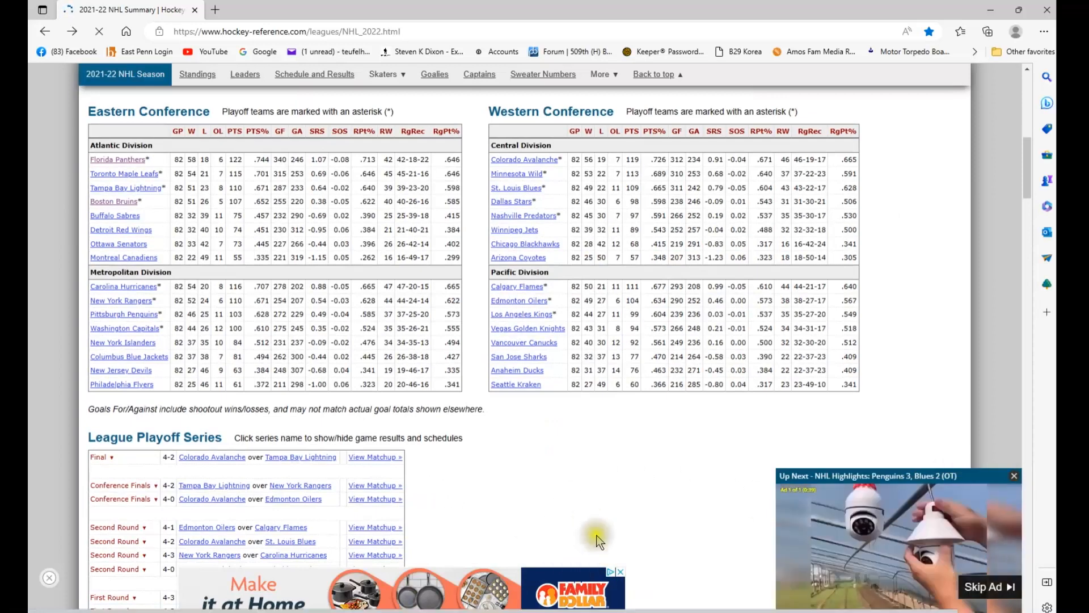
{"action": "scroll", "coordinate": [587, 499], "scroll_direction": "down", "scroll_amount": 2}
{"action": "scroll", "coordinate": [587, 499], "scroll_direction": "down", "scroll_amount": 8}
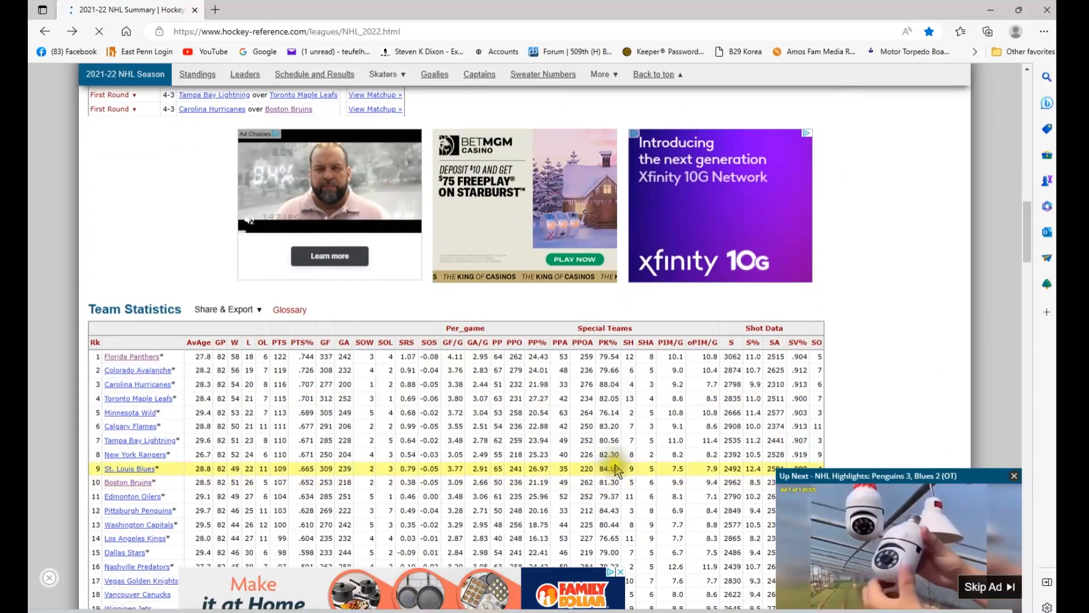
{"action": "scroll", "coordinate": [618, 482], "scroll_direction": "up", "scroll_amount": 4}
{"action": "scroll", "coordinate": [618, 482], "scroll_direction": "up", "scroll_amount": 6}
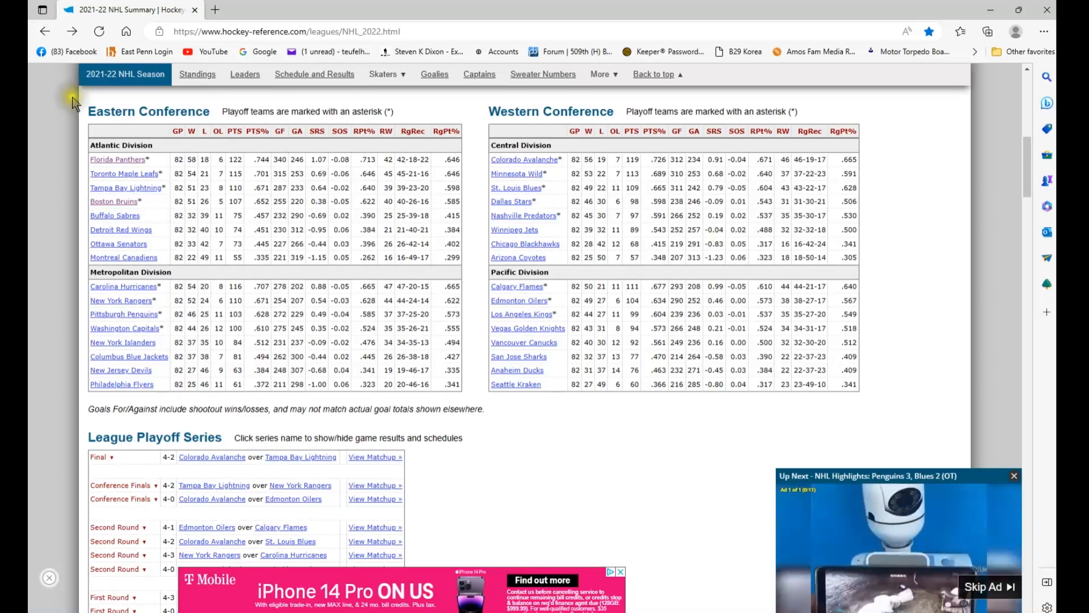
{"action": "left_click", "coordinate": [131, 204]}
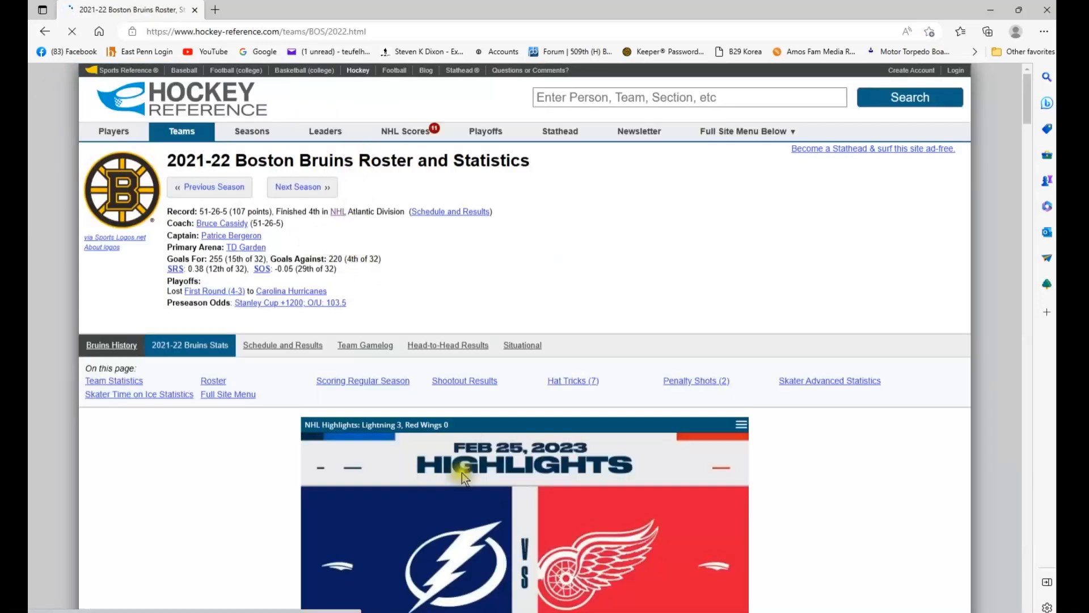
Switch to the 2022 Hockeynew.xlsm workbook, glance through its Schedule, Template and Anaheim Ducks sheets, and close the workbook
{"action": "key", "text": "alt+Tab"}
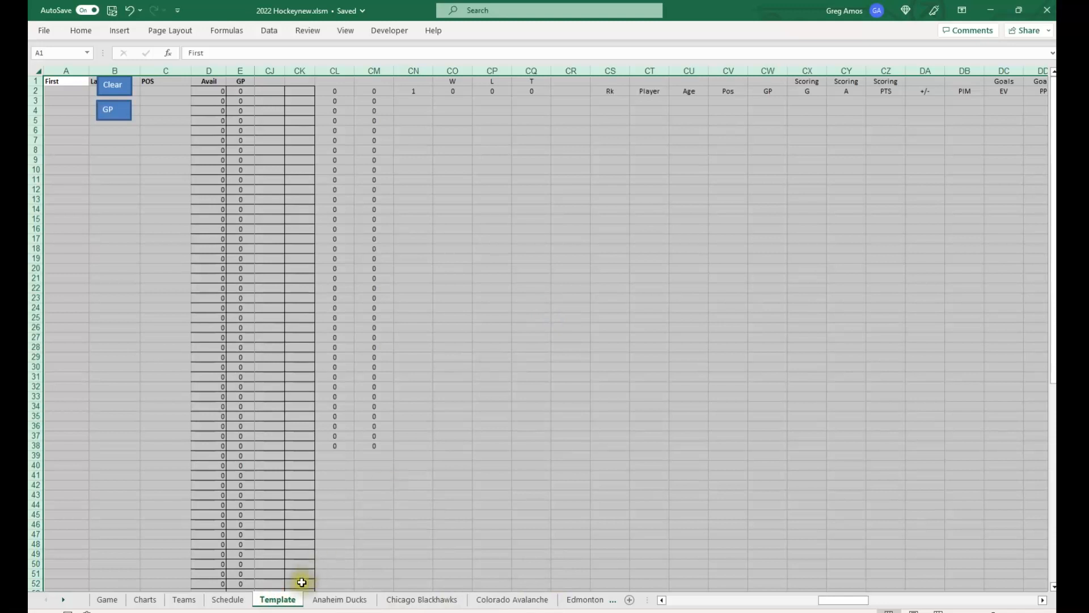
{"action": "left_click", "coordinate": [224, 600]}
{"action": "left_click", "coordinate": [284, 599]}
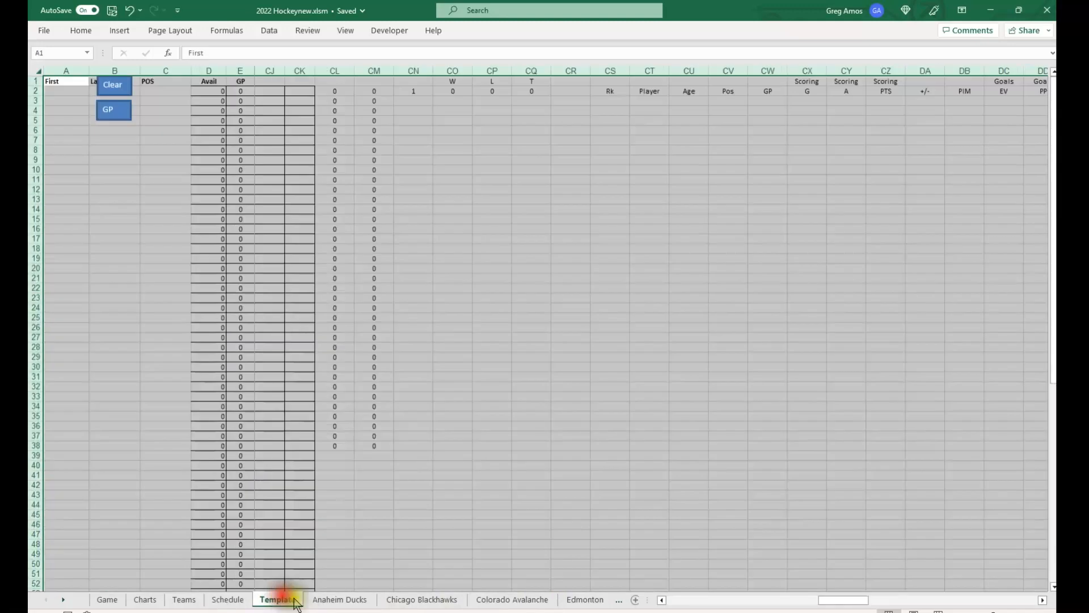
{"action": "left_click", "coordinate": [340, 601]}
{"action": "left_click", "coordinate": [280, 600]}
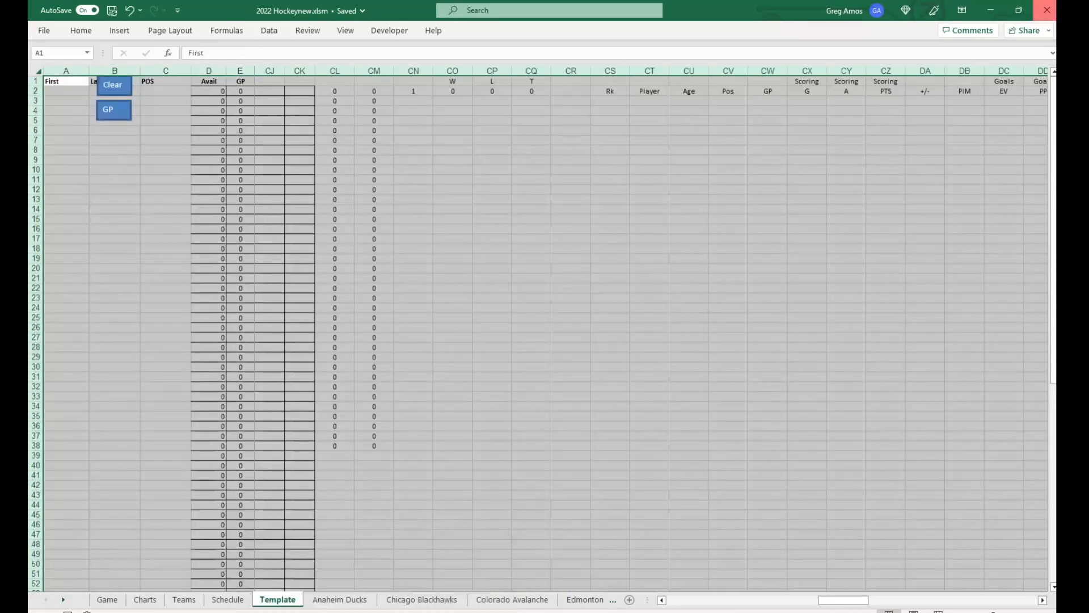
{"action": "left_click", "coordinate": [1047, 9]}
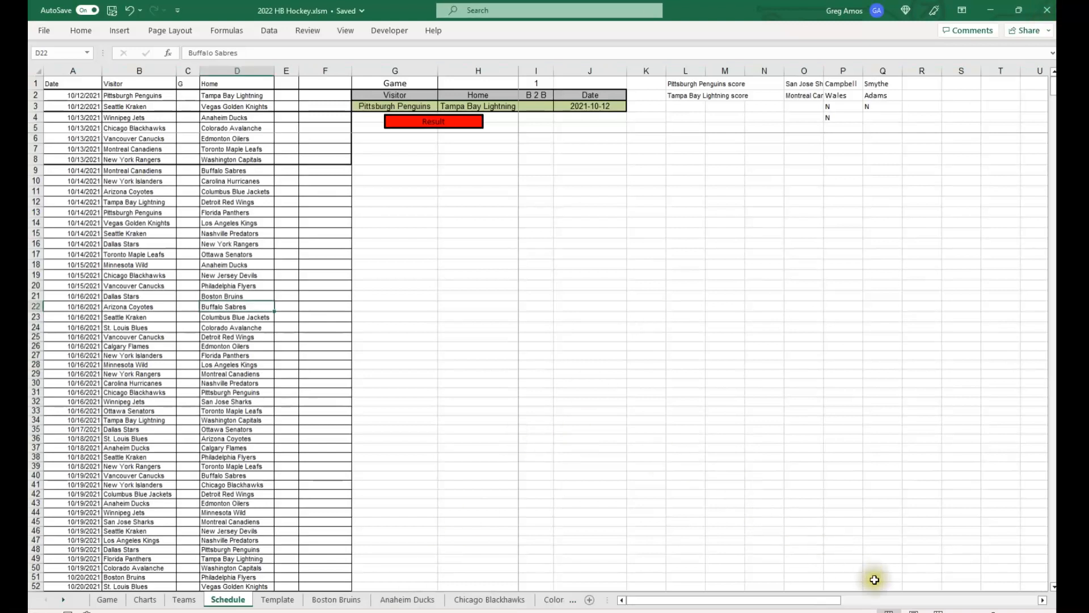
On the Template sheet of 2022 HB Hockey.xlsm, examine the conference, division, home and away entries in CN3:CN6 and the source list near row 55
{"action": "left_click", "coordinate": [278, 600]}
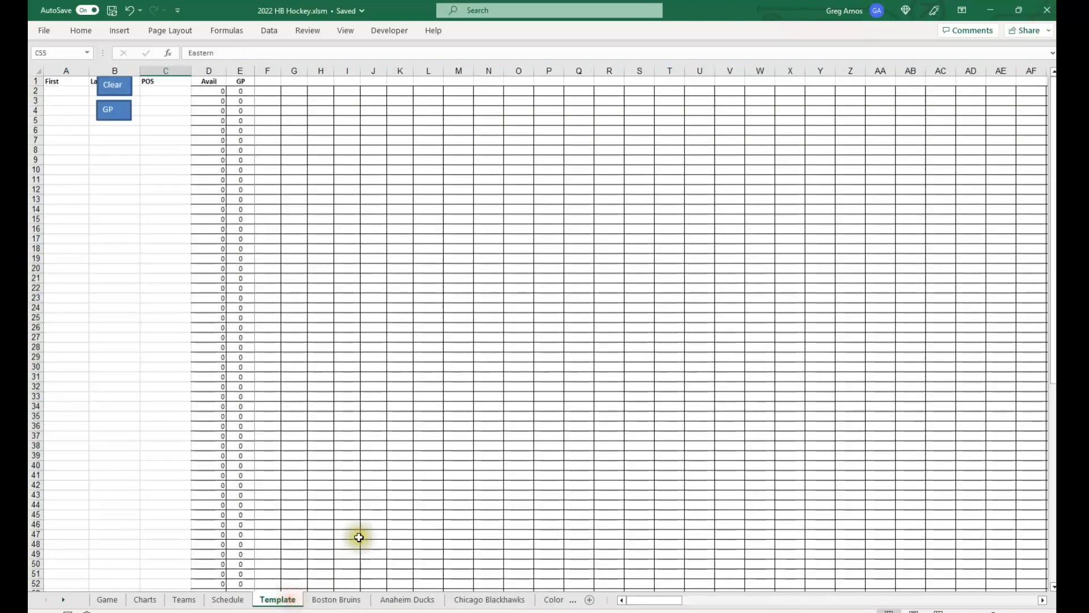
{"action": "left_click_drag", "start_coordinate": [652, 600], "coordinate": [816, 600]}
{"action": "scroll", "coordinate": [513, 338], "scroll_direction": "down", "scroll_amount": 6}
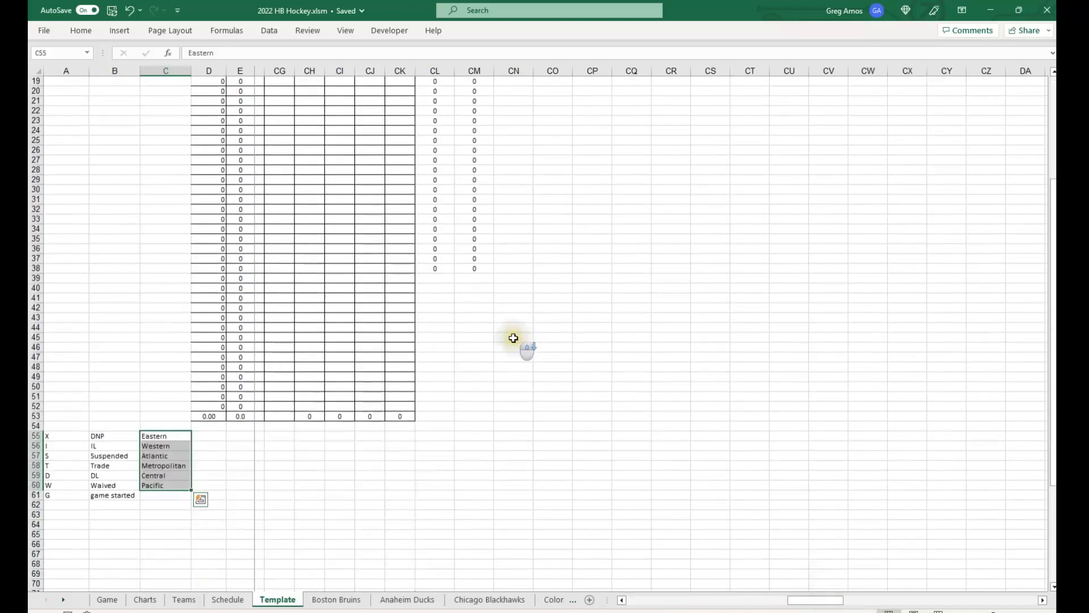
{"action": "scroll", "coordinate": [513, 338], "scroll_direction": "up", "scroll_amount": 6}
{"action": "left_click", "coordinate": [515, 102]}
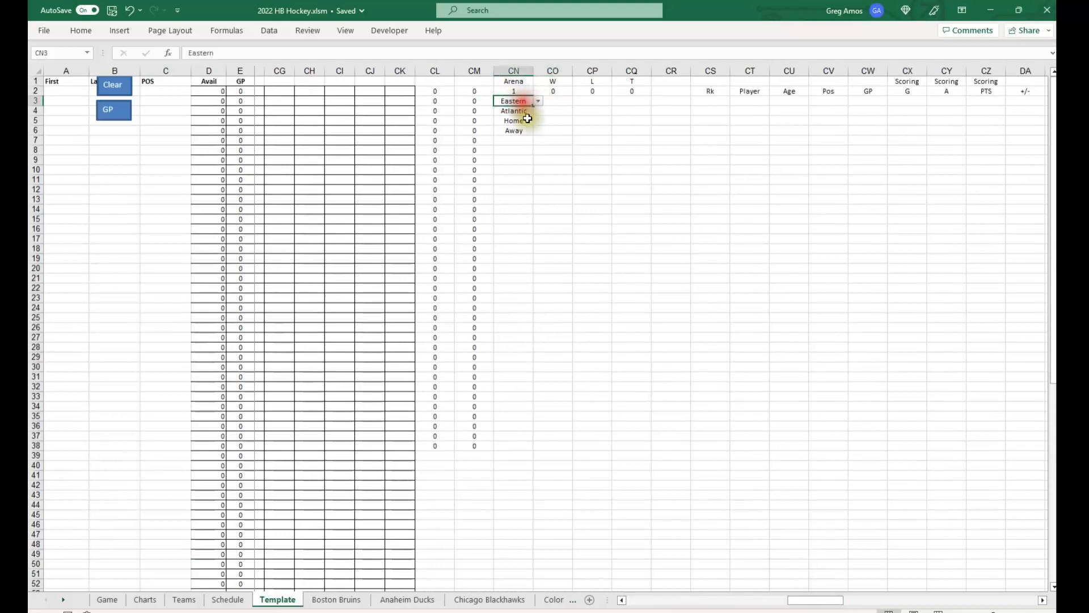
{"action": "left_click", "coordinate": [527, 142]}
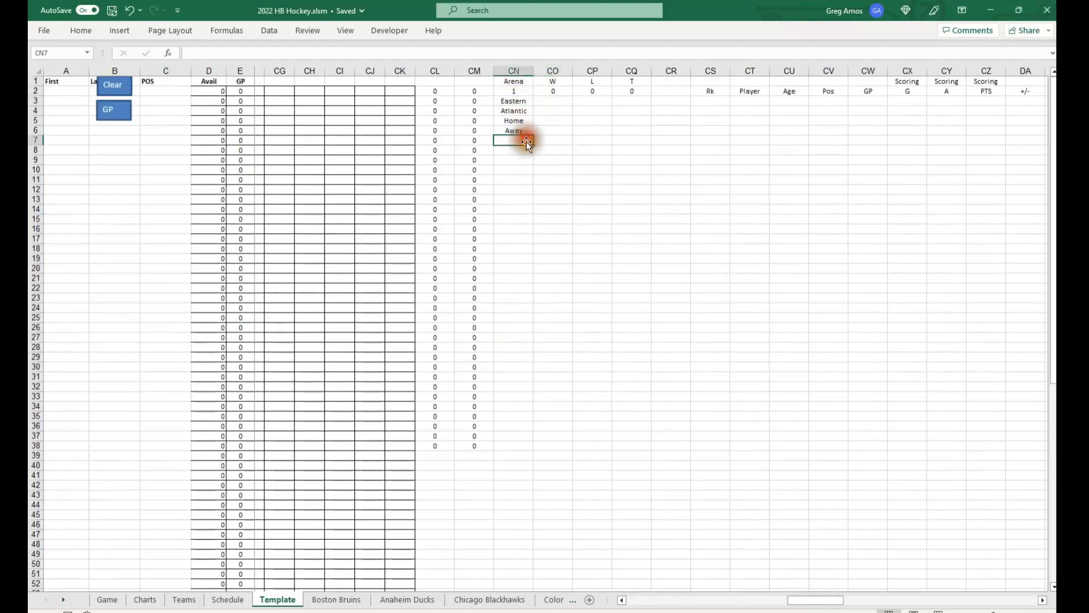
{"action": "left_click", "coordinate": [521, 103]}
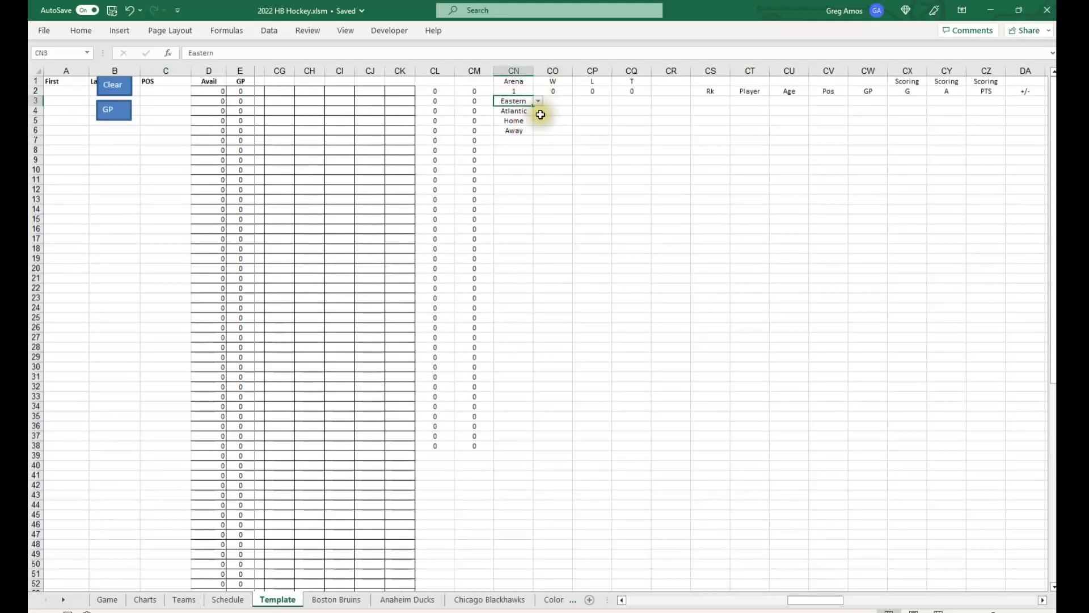
{"action": "left_click", "coordinate": [544, 113]}
{"action": "left_click", "coordinate": [514, 113]}
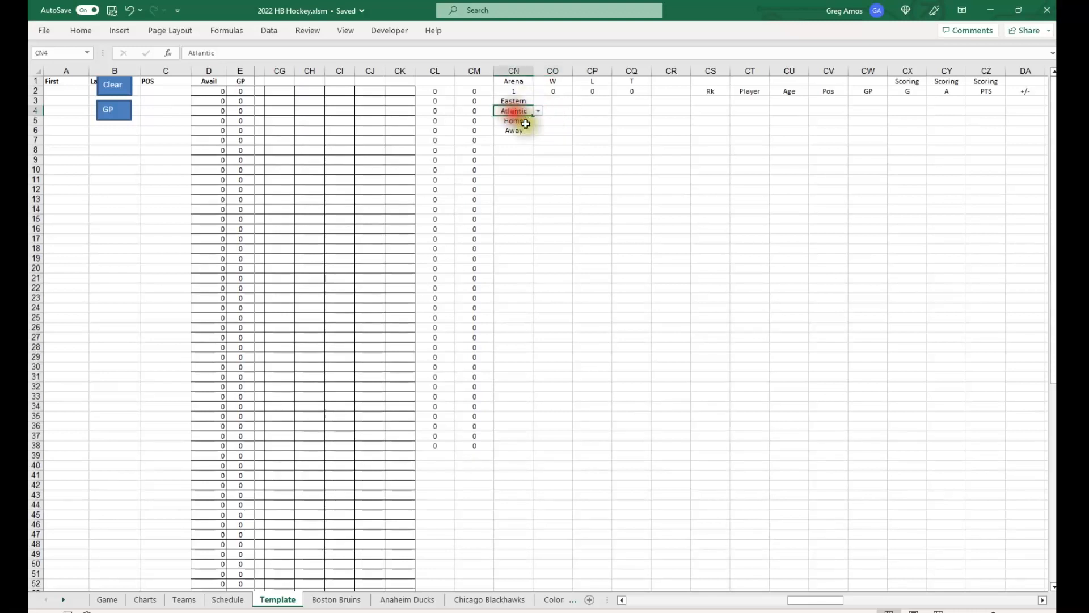
{"action": "left_click", "coordinate": [528, 141]}
{"action": "scroll", "coordinate": [324, 505], "scroll_direction": "down", "scroll_amount": 10}
{"action": "scroll", "coordinate": [517, 257], "scroll_direction": "up", "scroll_amount": 10}
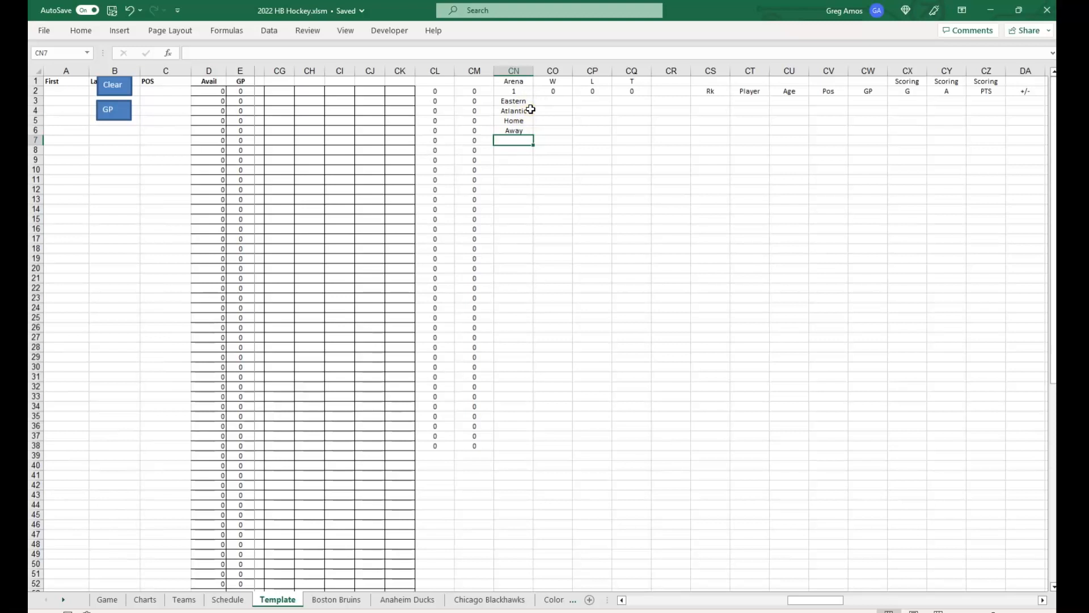
Examine the win, loss and tie cells in CO3:CQ6 beside the conference, division, home and away labels, and the arena heading in CN1
{"action": "left_click_drag", "start_coordinate": [554, 101], "coordinate": [627, 101]}
{"action": "left_click_drag", "start_coordinate": [548, 113], "coordinate": [633, 113]}
{"action": "left_click", "coordinate": [554, 103]}
{"action": "left_click_drag", "start_coordinate": [554, 103], "coordinate": [630, 102]}
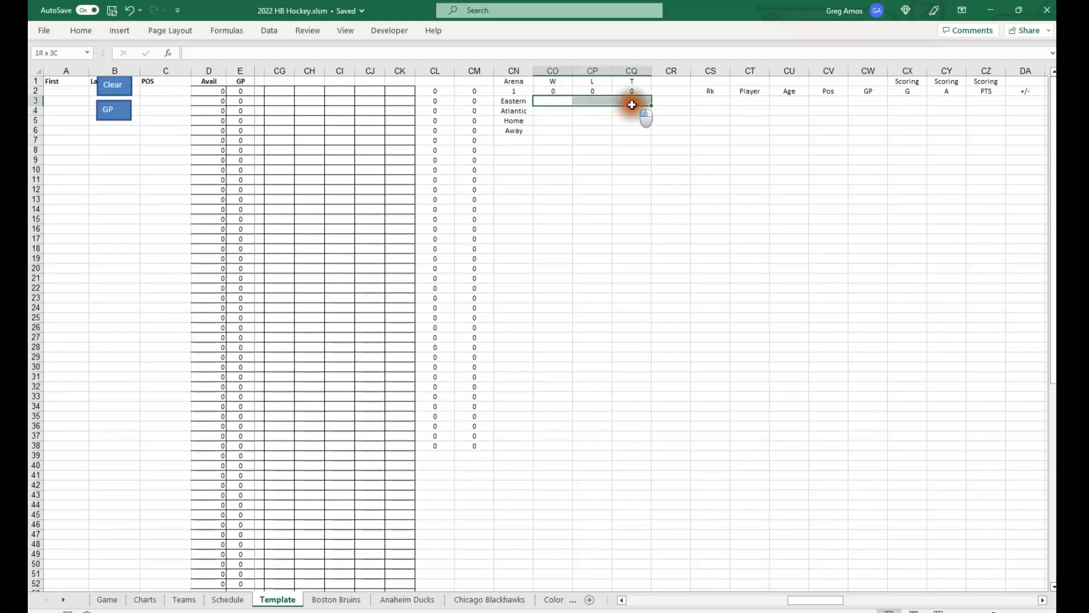
{"action": "left_click_drag", "start_coordinate": [554, 112], "coordinate": [624, 113]}
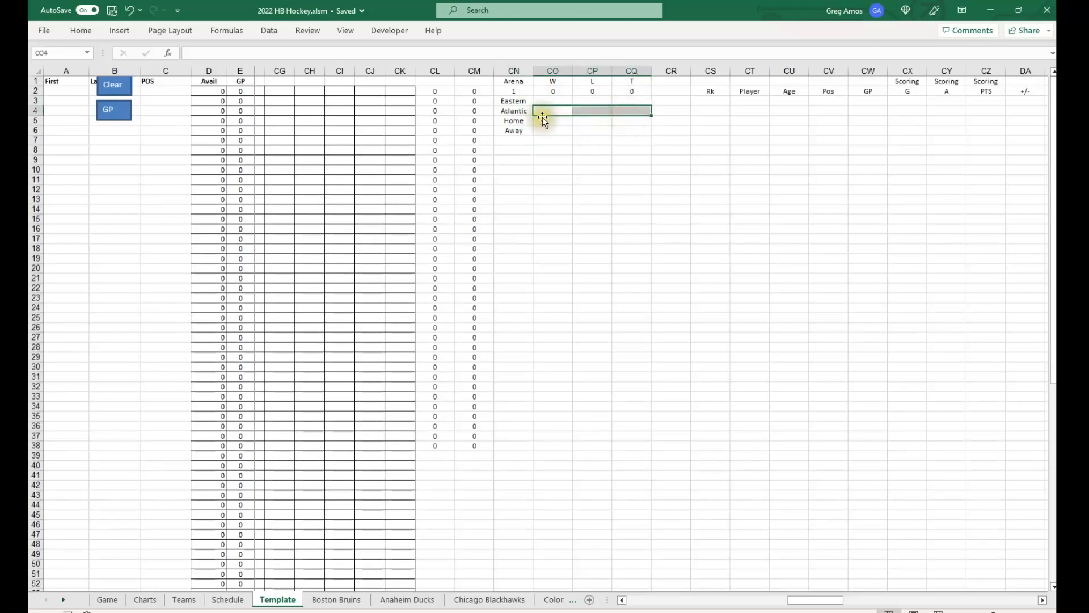
{"action": "left_click_drag", "start_coordinate": [552, 101], "coordinate": [632, 102]}
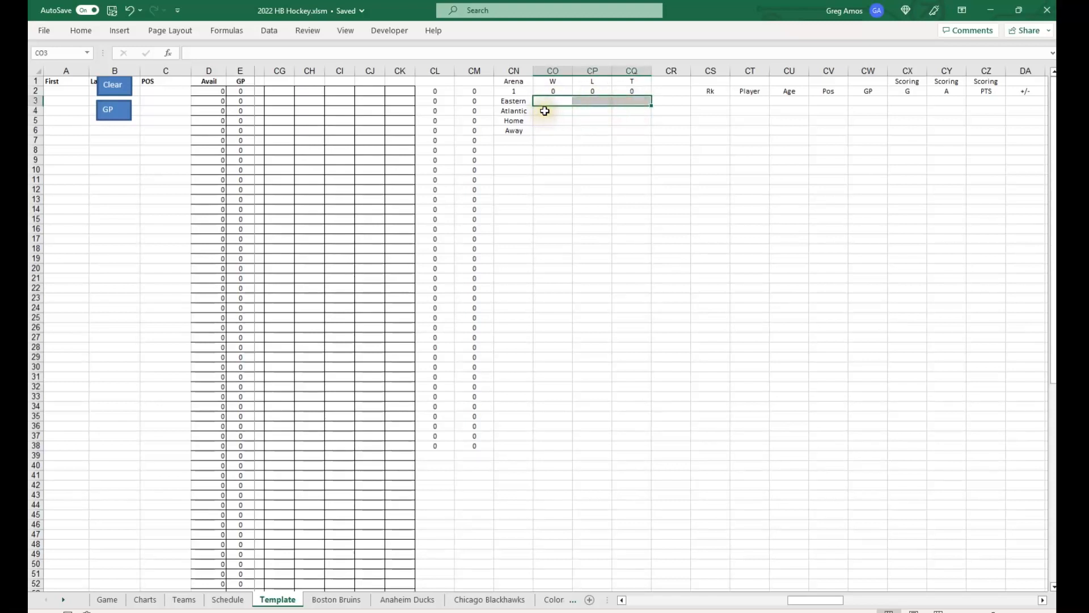
{"action": "left_click_drag", "start_coordinate": [549, 121], "coordinate": [620, 132]}
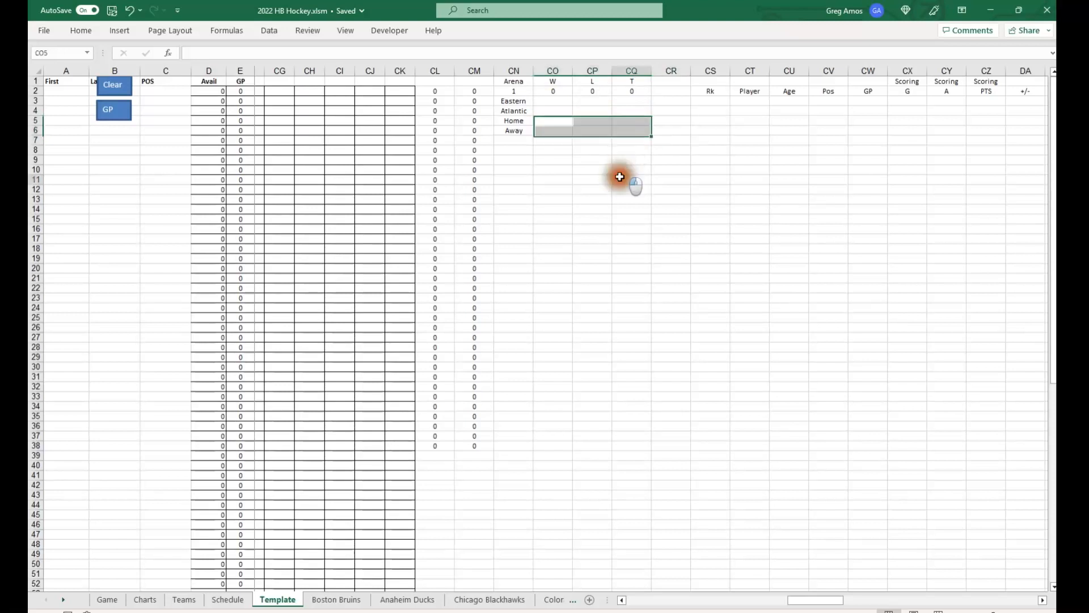
{"action": "left_click", "coordinate": [621, 177]}
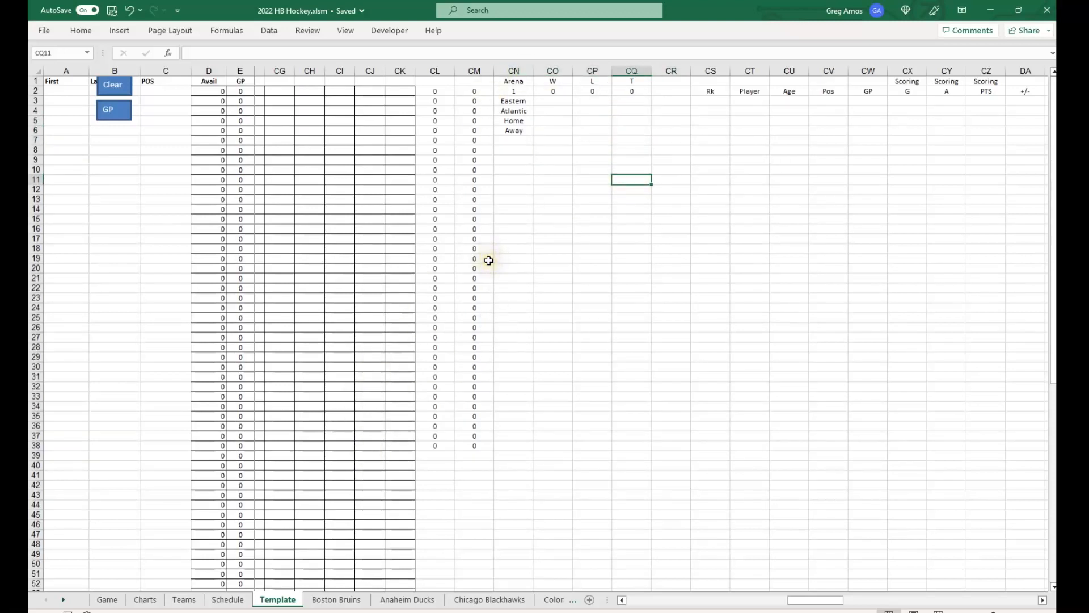
{"action": "left_click", "coordinate": [514, 81]}
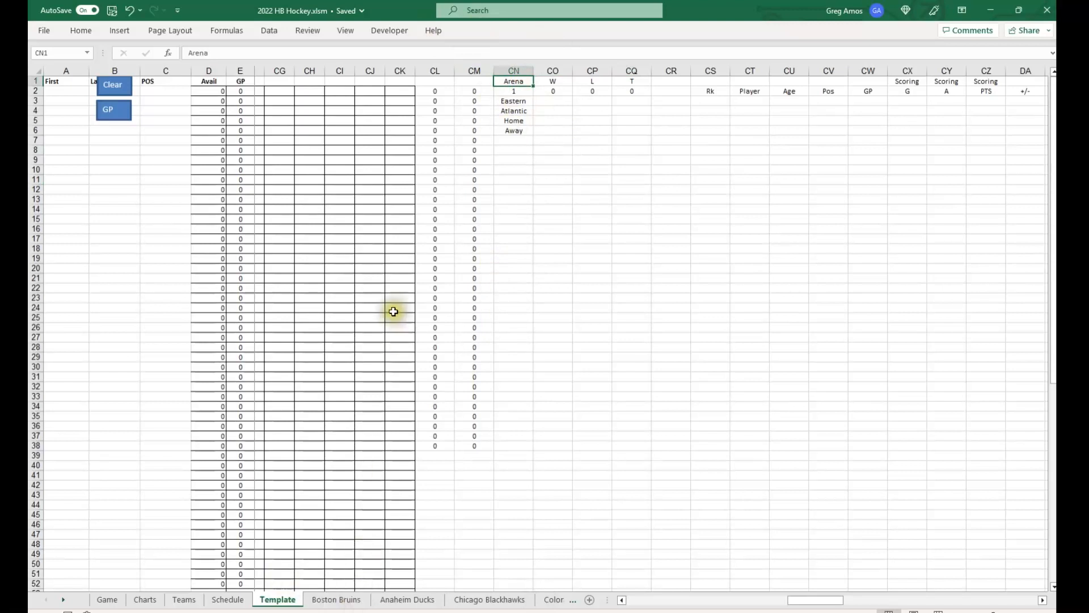
{"action": "left_click_drag", "start_coordinate": [815, 599], "coordinate": [631, 605]}
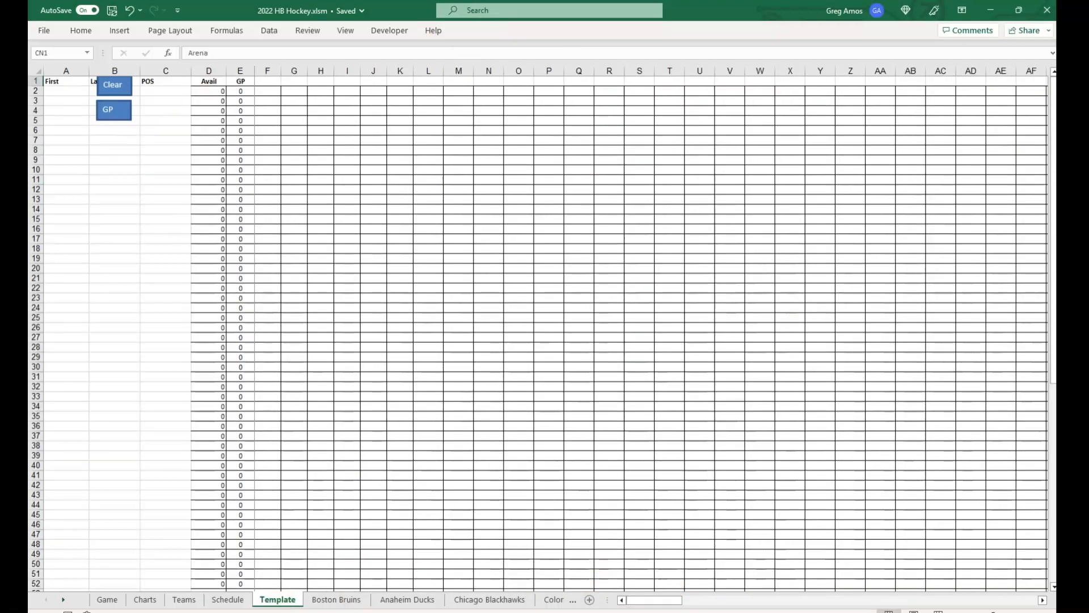
Look over the Anaheim Ducks sheet's team data and the Boston Bruins sheet's imported player statistics
{"action": "left_click", "coordinate": [423, 600]}
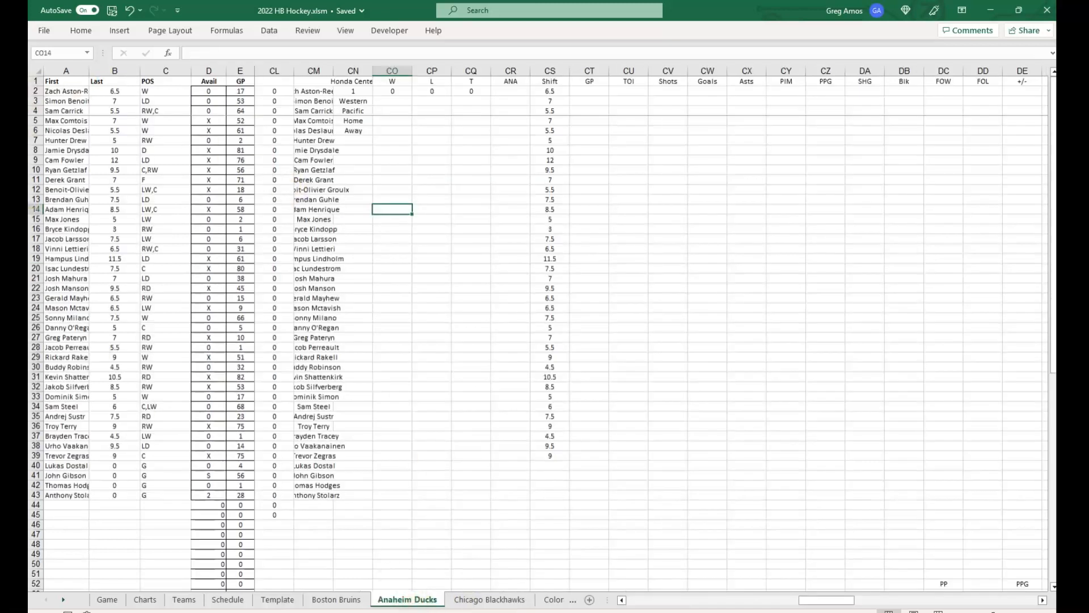
{"action": "left_click_drag", "start_coordinate": [827, 600], "coordinate": [654, 603]}
{"action": "left_click", "coordinate": [334, 599]}
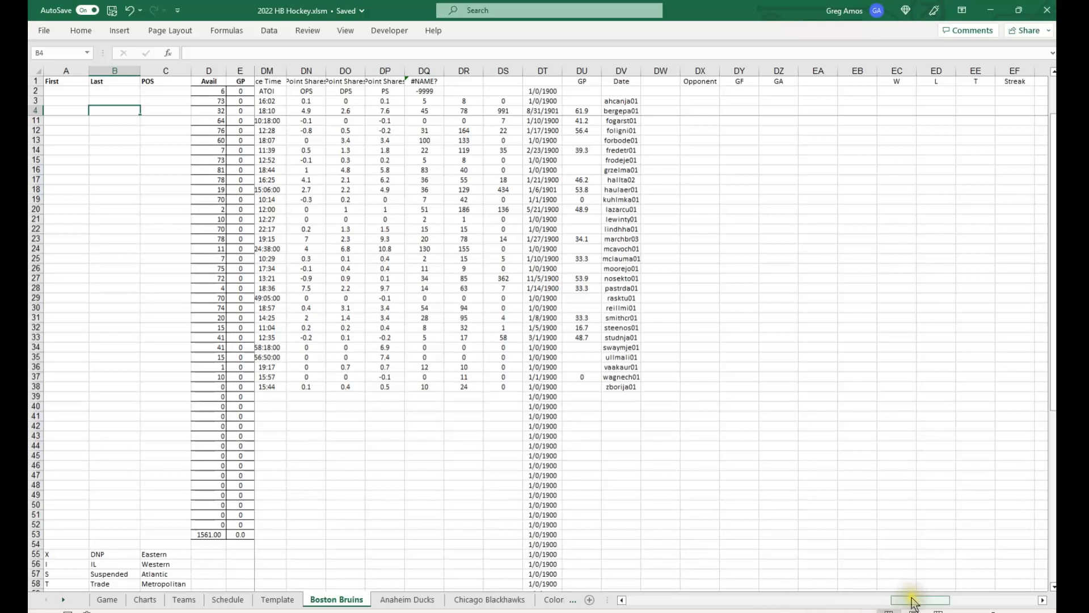
{"action": "left_click_drag", "start_coordinate": [911, 600], "coordinate": [533, 603]}
{"action": "scroll", "coordinate": [311, 501], "scroll_direction": "up", "scroll_amount": 2}
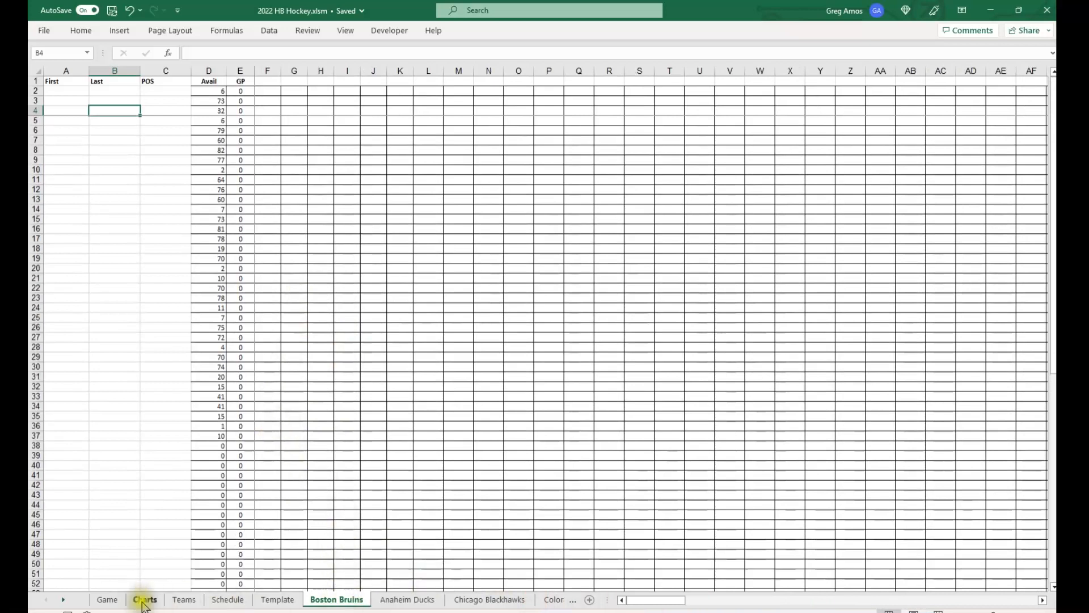
Copy the entire contents of the Template sheet
{"action": "left_click", "coordinate": [274, 599]}
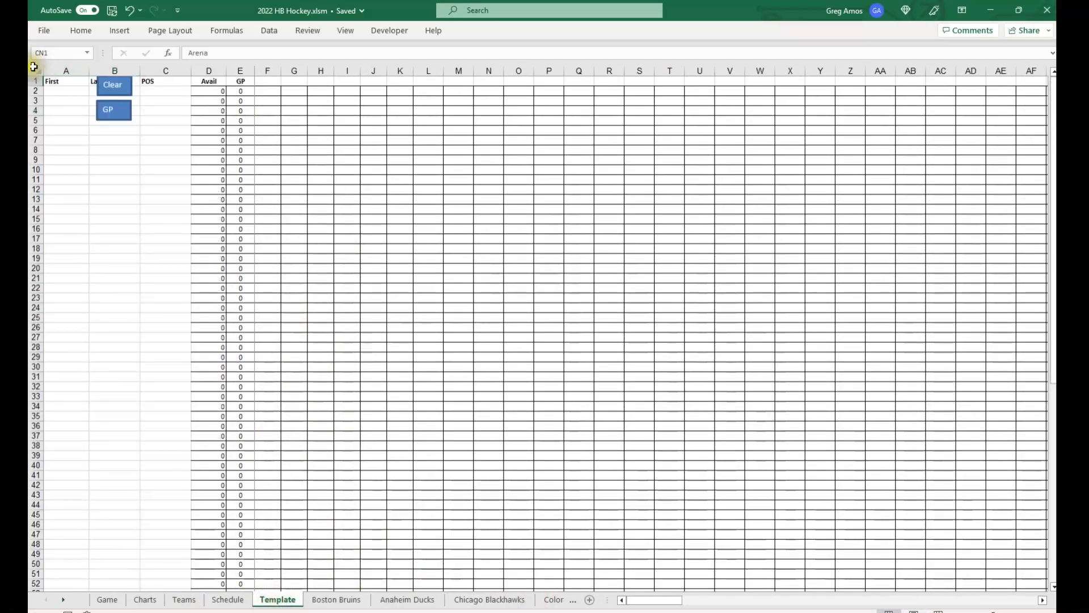
{"action": "left_click", "coordinate": [35, 69]}
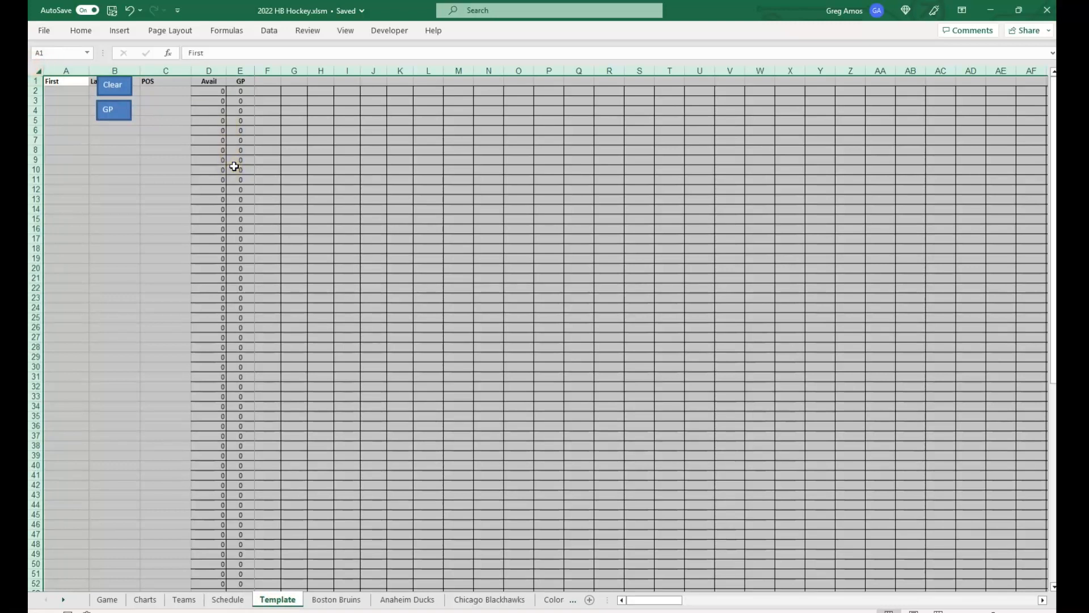
{"action": "key", "text": "ctrl+c"}
{"action": "left_click", "coordinate": [354, 602]}
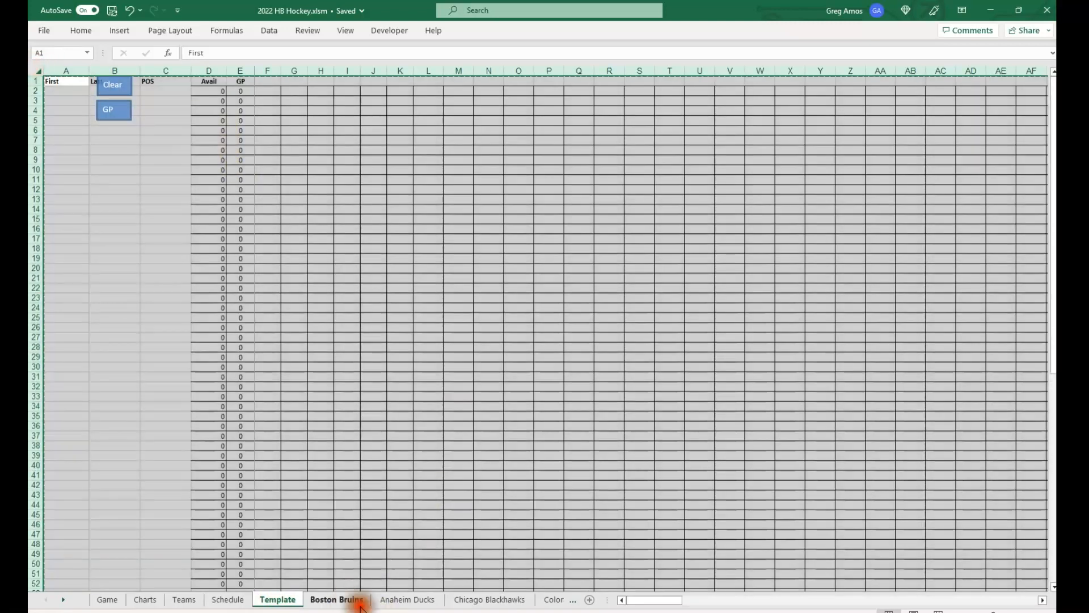
Check the Schedule and Boston Bruins sheets, and return to the Template sheet
{"action": "left_click", "coordinate": [226, 602]}
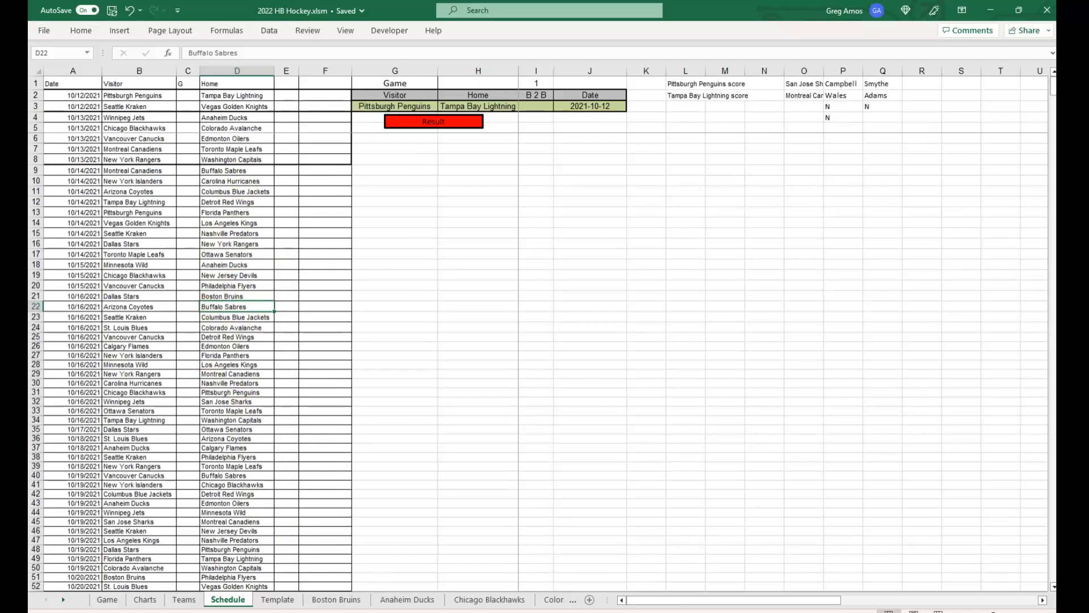
{"action": "left_click", "coordinate": [337, 601]}
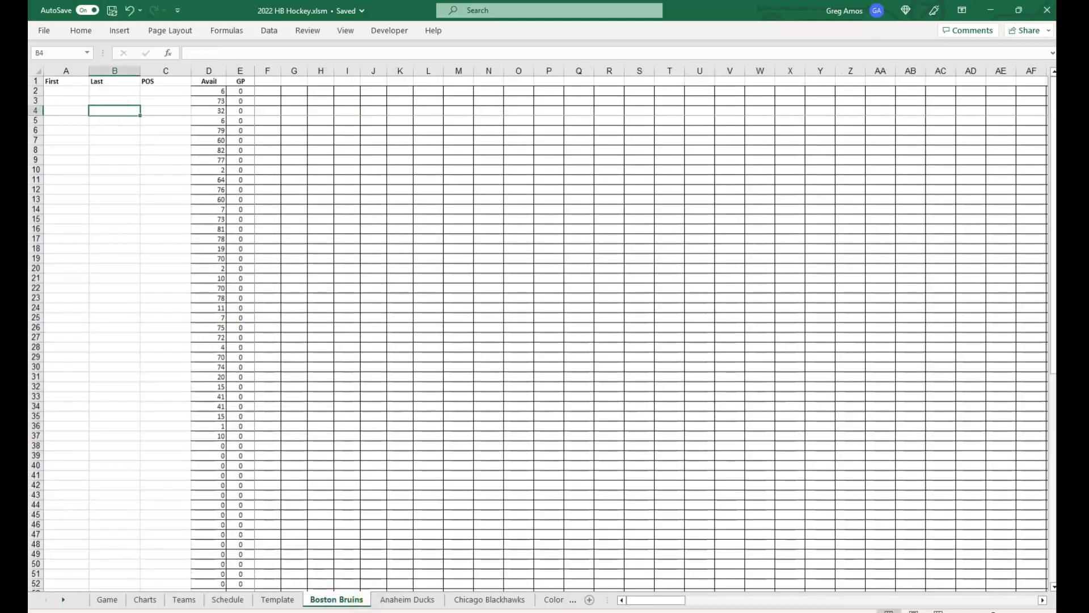
{"action": "left_click", "coordinate": [277, 600]}
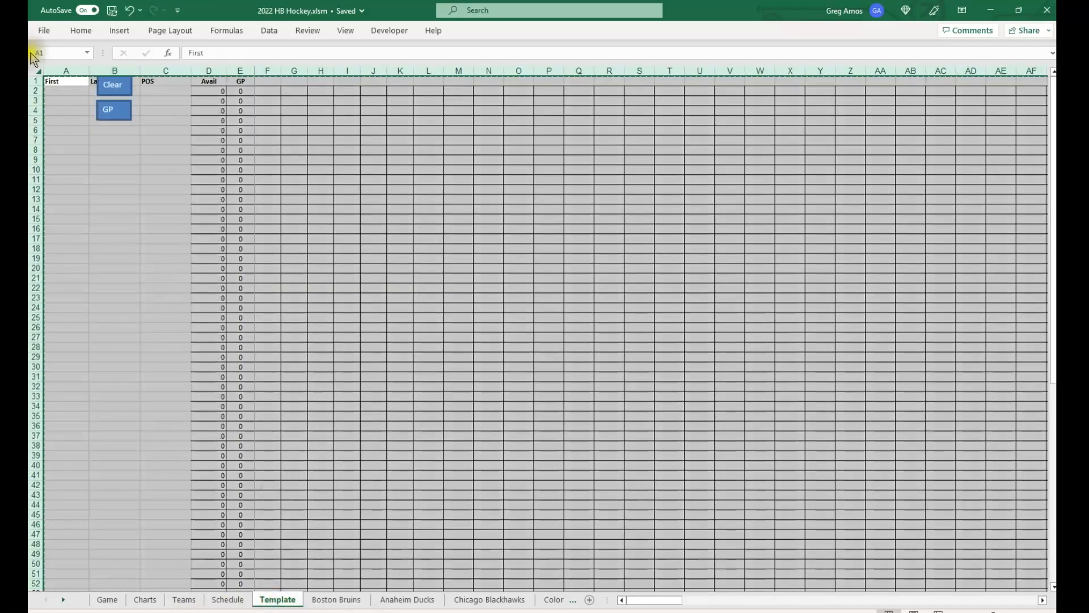
Paste the copied Template contents over the entire Boston Bruins sheet
{"action": "left_click", "coordinate": [330, 600]}
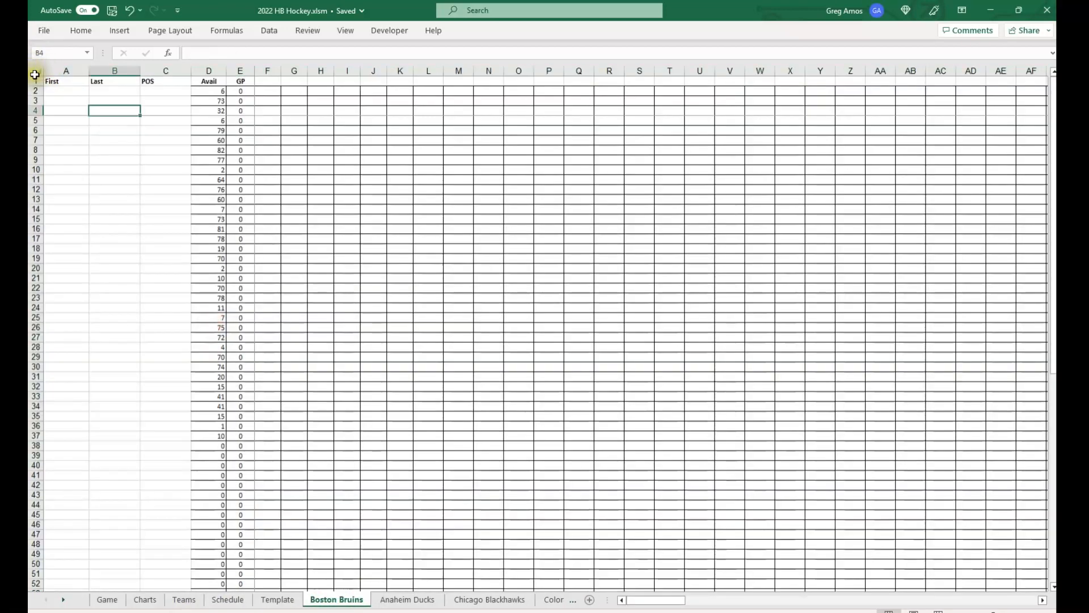
{"action": "left_click", "coordinate": [36, 74]}
{"action": "key", "text": "ctrl+v"}
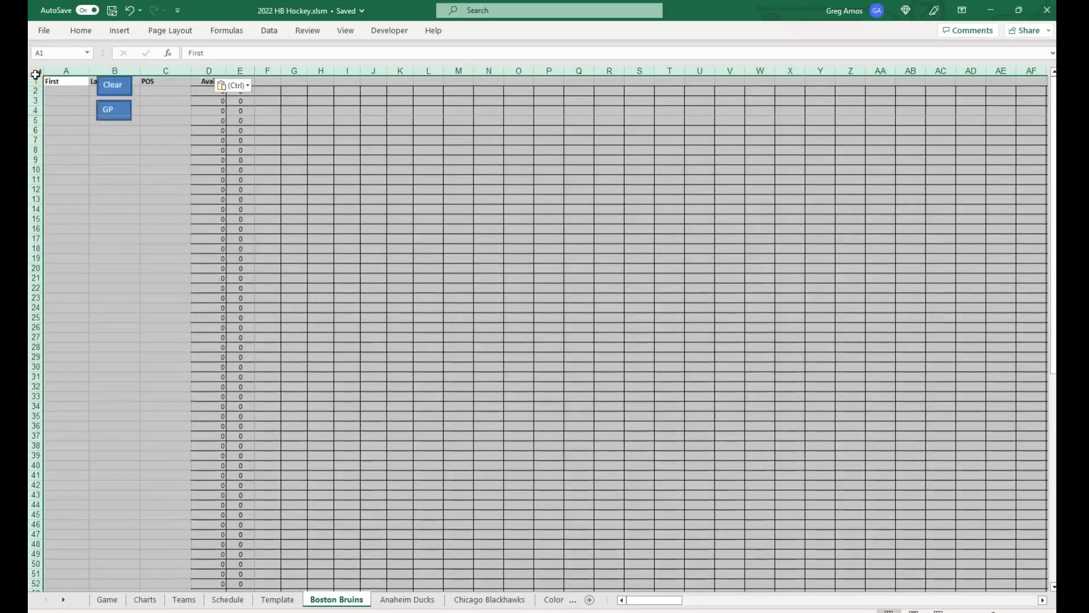
{"action": "left_click", "coordinate": [381, 254]}
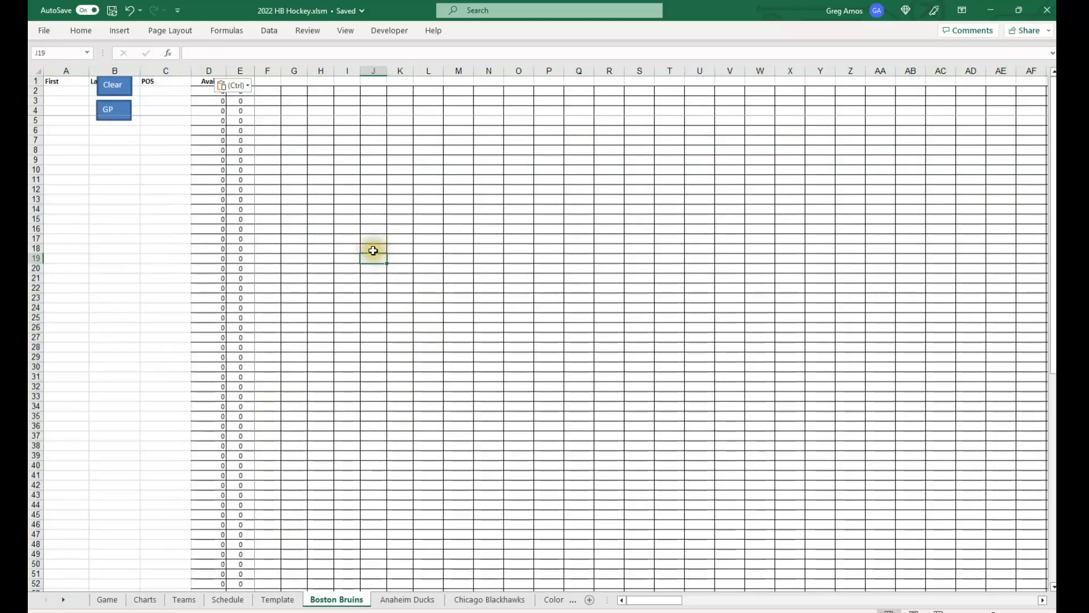
Examine the frozen rows and columns around cell F5 on the Boston Bruins sheet and review the Freeze Panes options
{"action": "left_click_drag", "start_coordinate": [644, 603], "coordinate": [376, 494]}
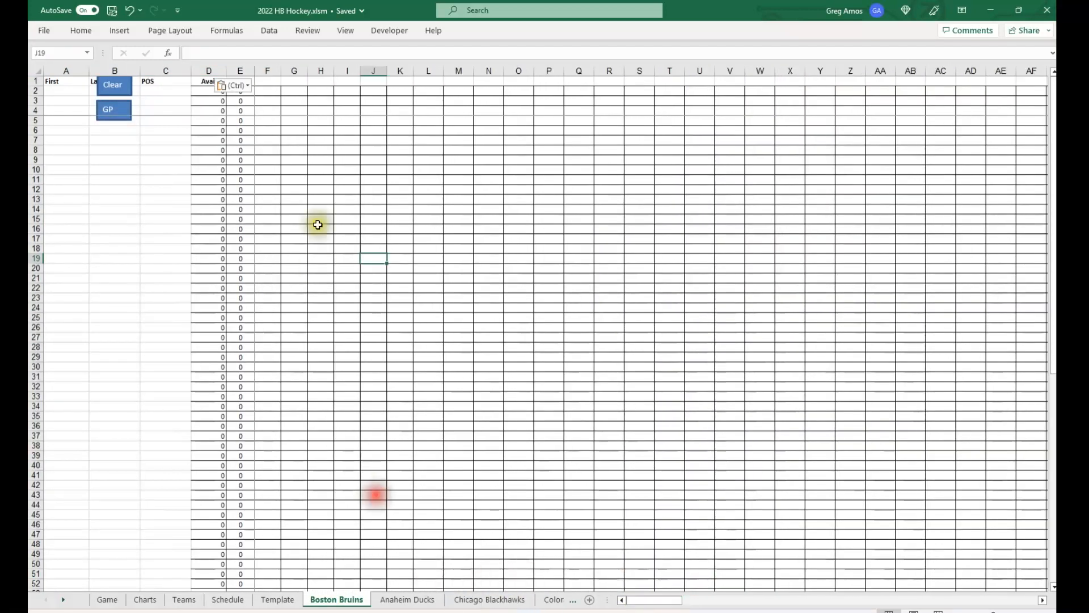
{"action": "scroll", "coordinate": [288, 120], "scroll_direction": "down", "scroll_amount": 4}
{"action": "scroll", "coordinate": [308, 142], "scroll_direction": "up", "scroll_amount": 4}
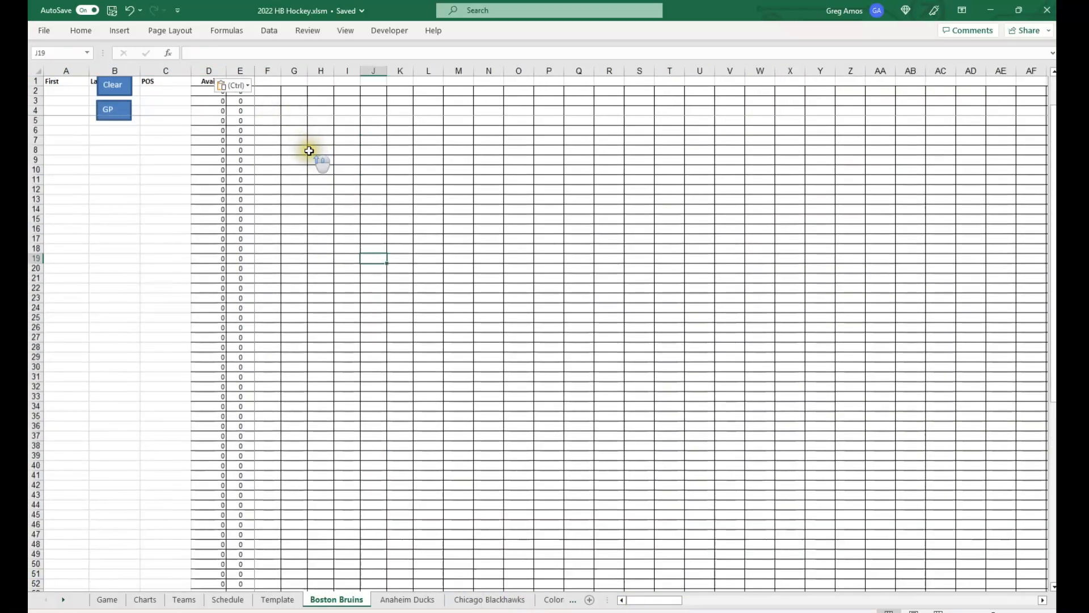
{"action": "scroll", "coordinate": [309, 151], "scroll_direction": "down", "scroll_amount": 4}
{"action": "scroll", "coordinate": [309, 151], "scroll_direction": "up", "scroll_amount": 4}
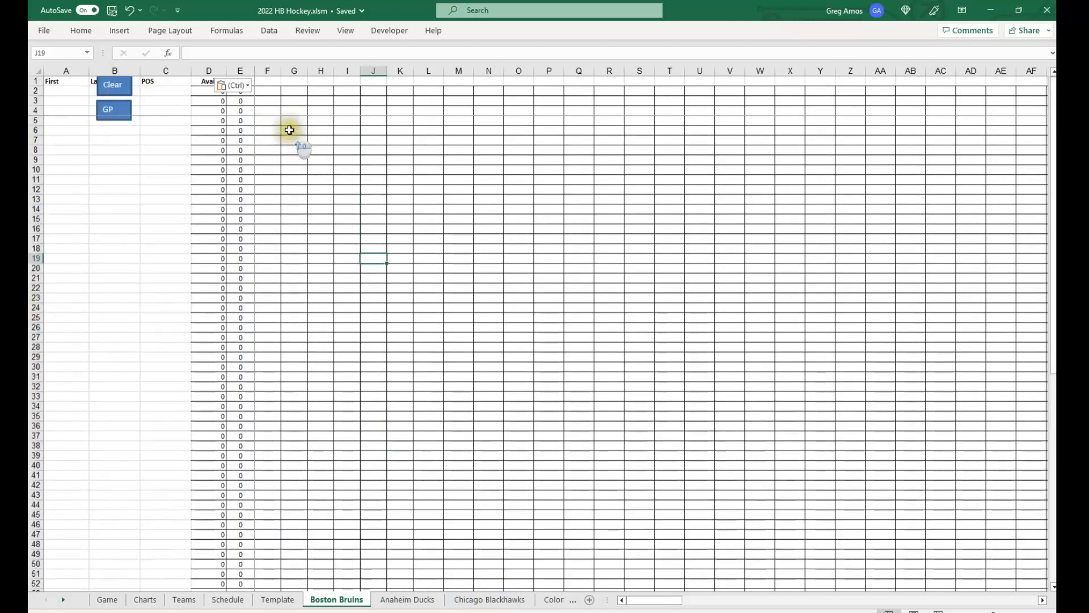
{"action": "left_click", "coordinate": [268, 122]}
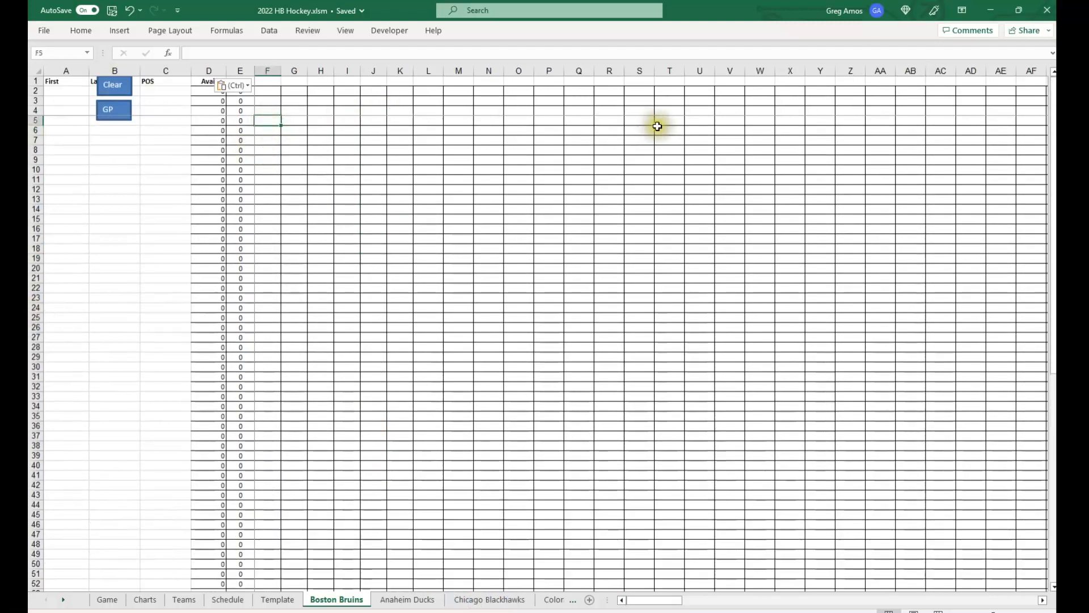
{"action": "scroll", "coordinate": [657, 122], "scroll_direction": "down", "scroll_amount": 4}
{"action": "scroll", "coordinate": [766, 177], "scroll_direction": "up", "scroll_amount": 4}
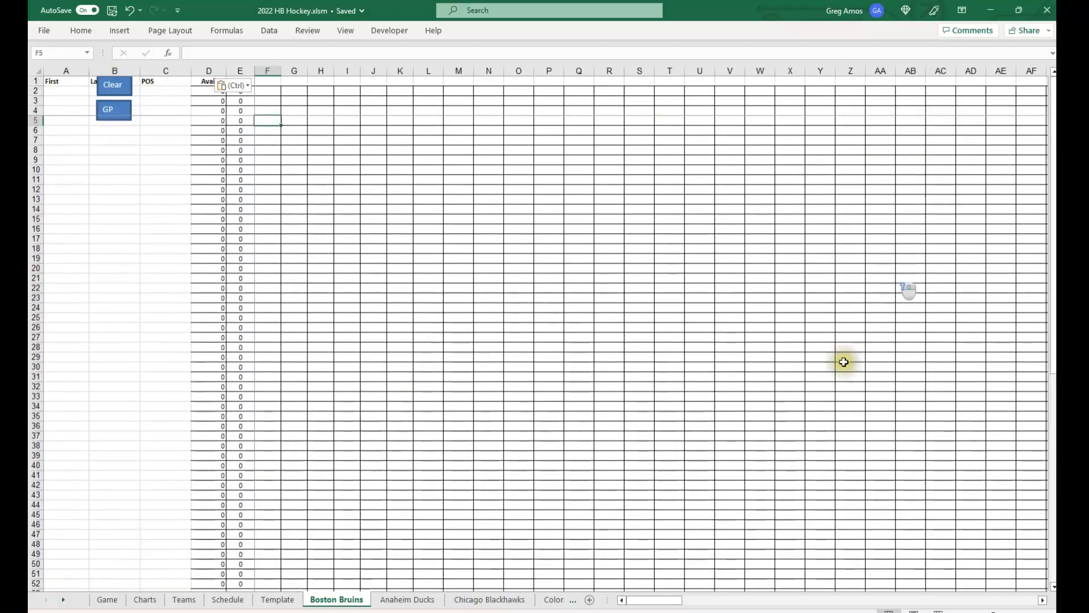
{"action": "left_click_drag", "start_coordinate": [651, 602], "coordinate": [568, 565]}
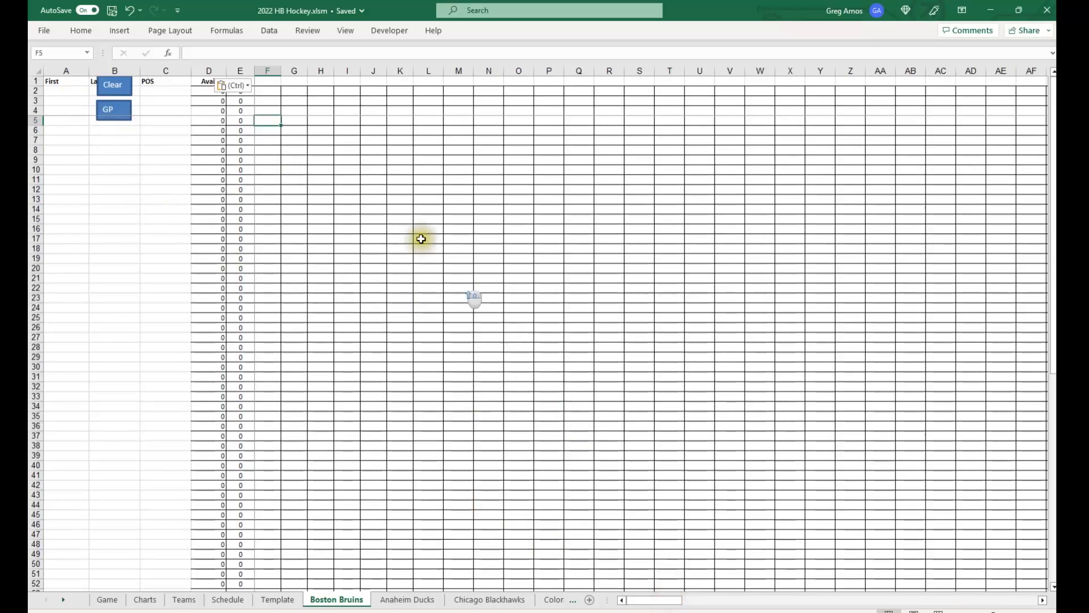
{"action": "left_click", "coordinate": [346, 30]}
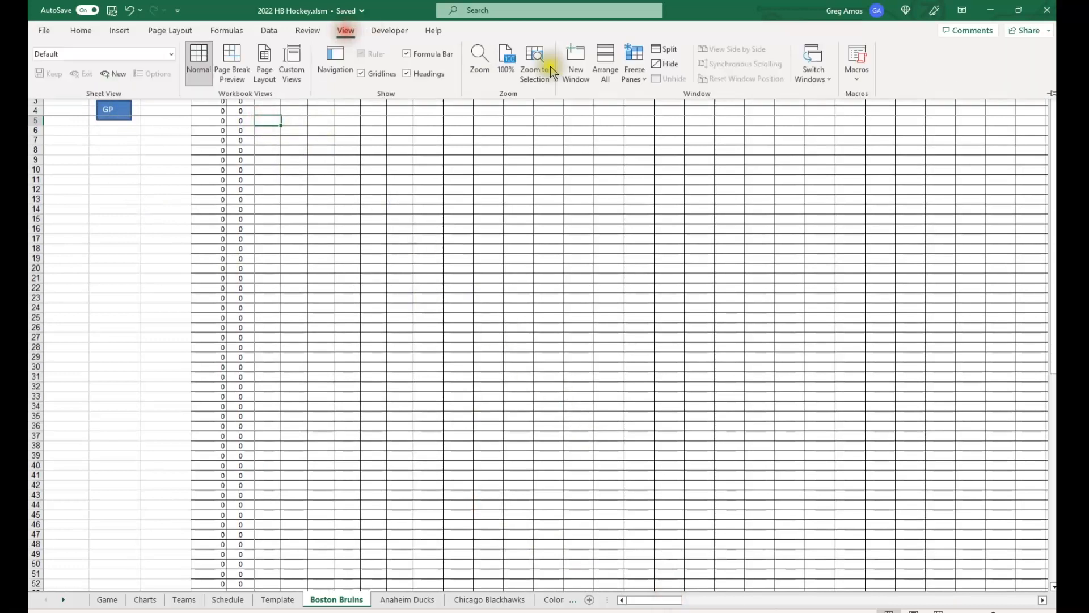
{"action": "left_click", "coordinate": [644, 80]}
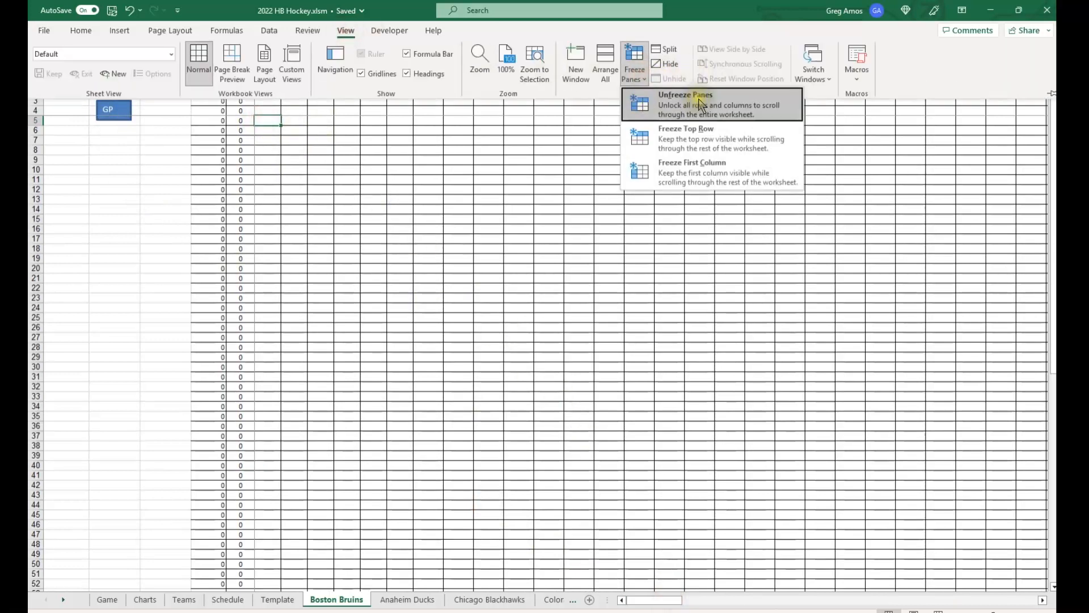
{"action": "left_click", "coordinate": [679, 108]}
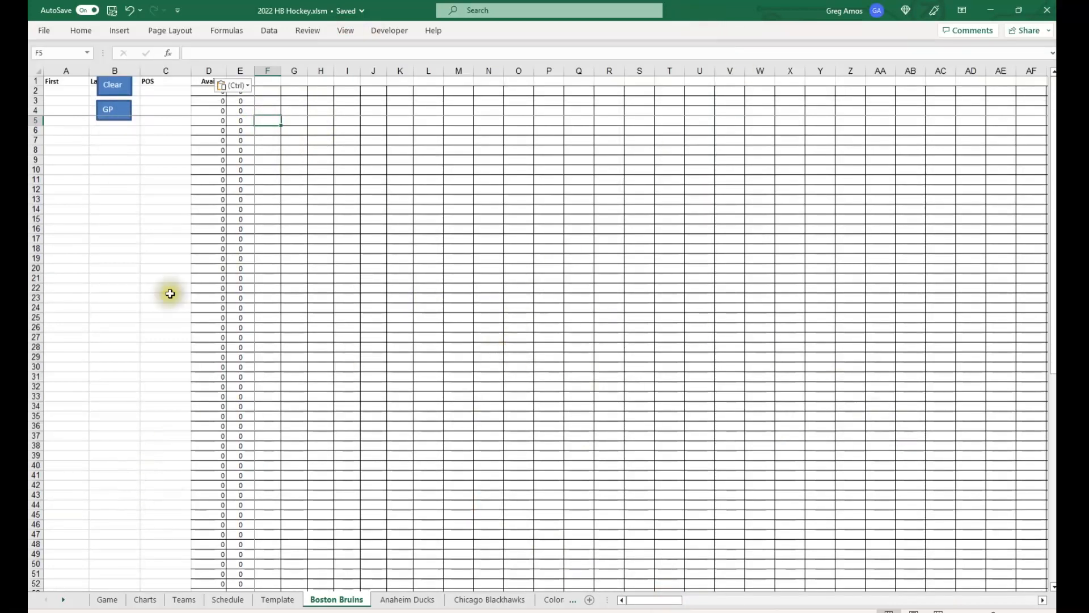
Check the arena and division cells in column CN, and copy the arena name TD Garden from the Bruins' Hockey-Reference page in the browser
{"action": "left_click_drag", "start_coordinate": [639, 601], "coordinate": [803, 585]}
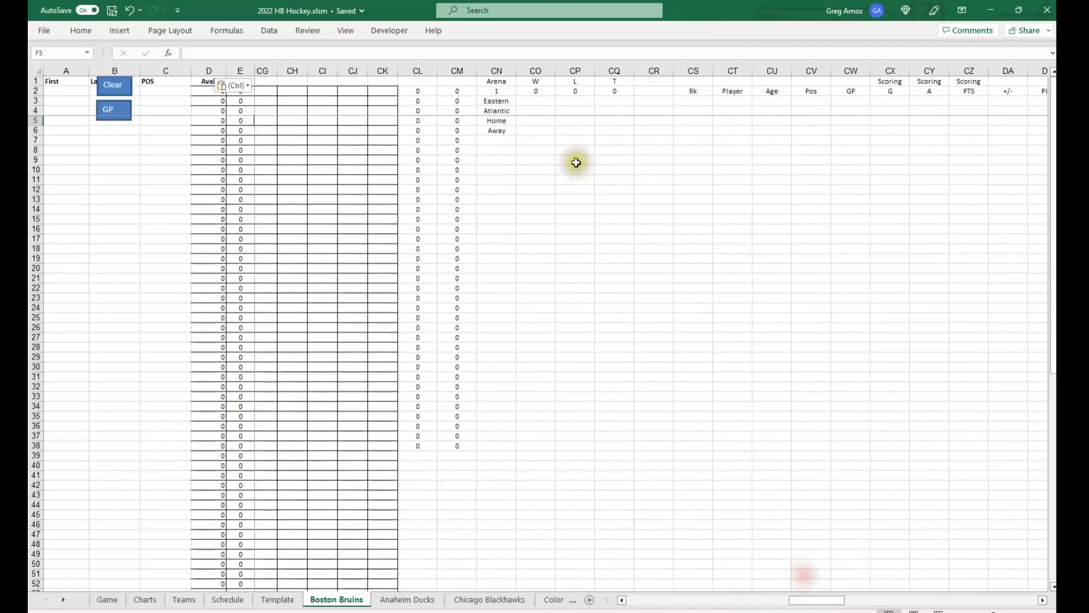
{"action": "left_click", "coordinate": [508, 101]}
{"action": "left_click", "coordinate": [507, 140]}
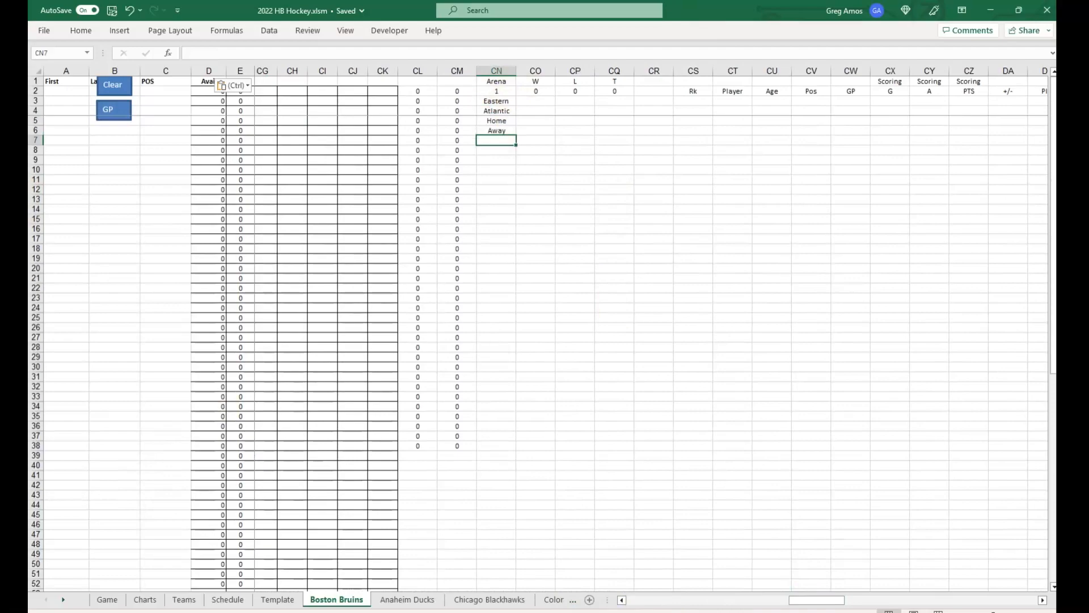
{"action": "key", "text": "alt+Tab"}
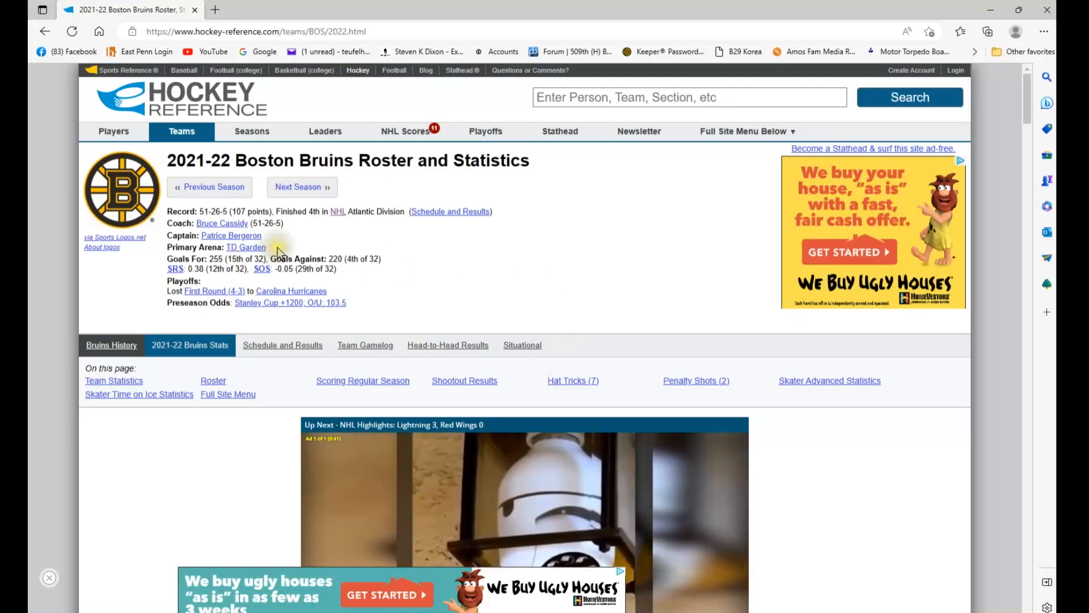
{"action": "left_click_drag", "start_coordinate": [268, 248], "coordinate": [227, 250]}
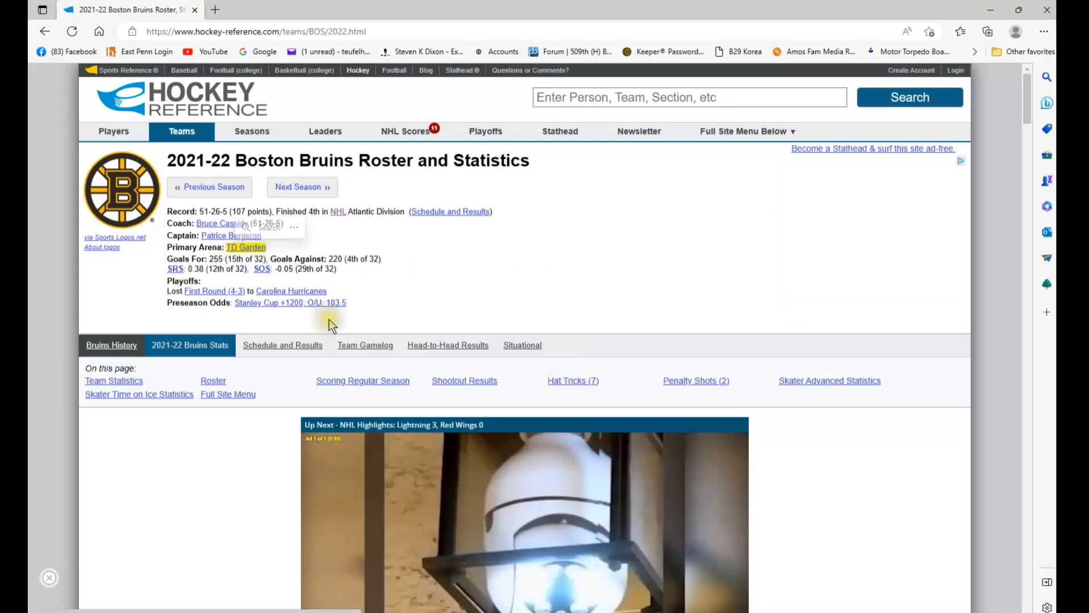
{"action": "key", "text": "alt+Tab"}
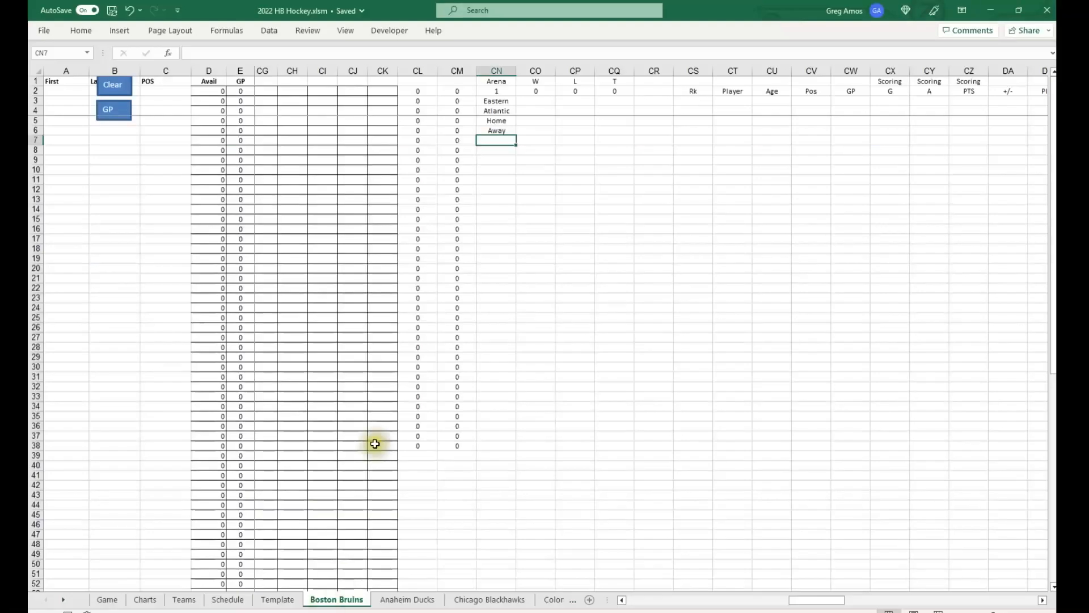
Paste TD Garden into cell CN1 of the Boston Bruins sheet in Excel, matching the destination formatting
{"action": "left_click", "coordinate": [507, 85]}
{"action": "right_click", "coordinate": [507, 85]}
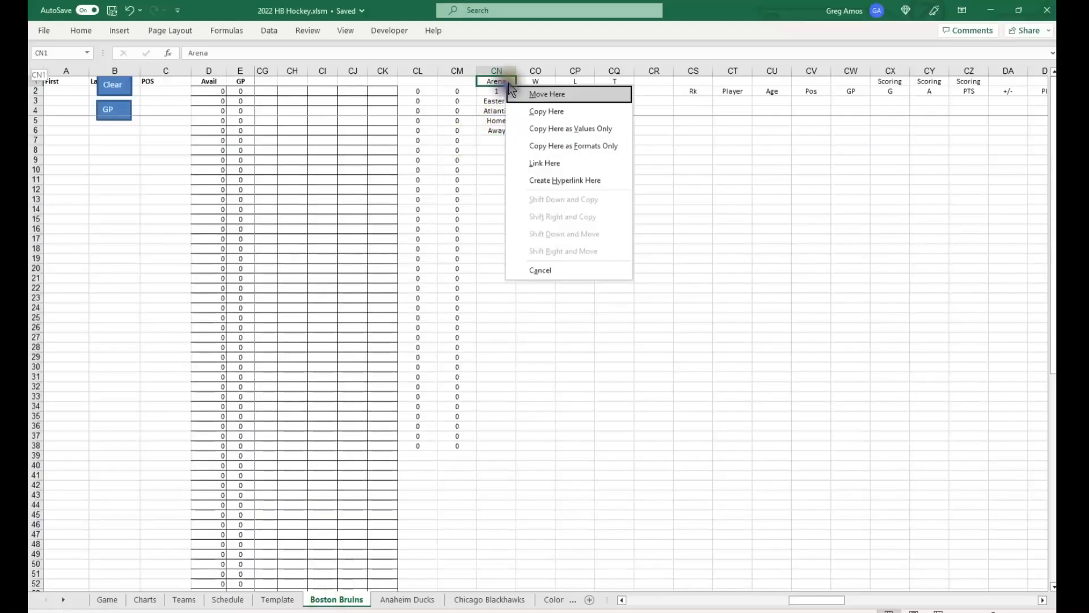
{"action": "key", "text": "Escape"}
{"action": "right_click", "coordinate": [507, 85]}
{"action": "left_click", "coordinate": [549, 165]}
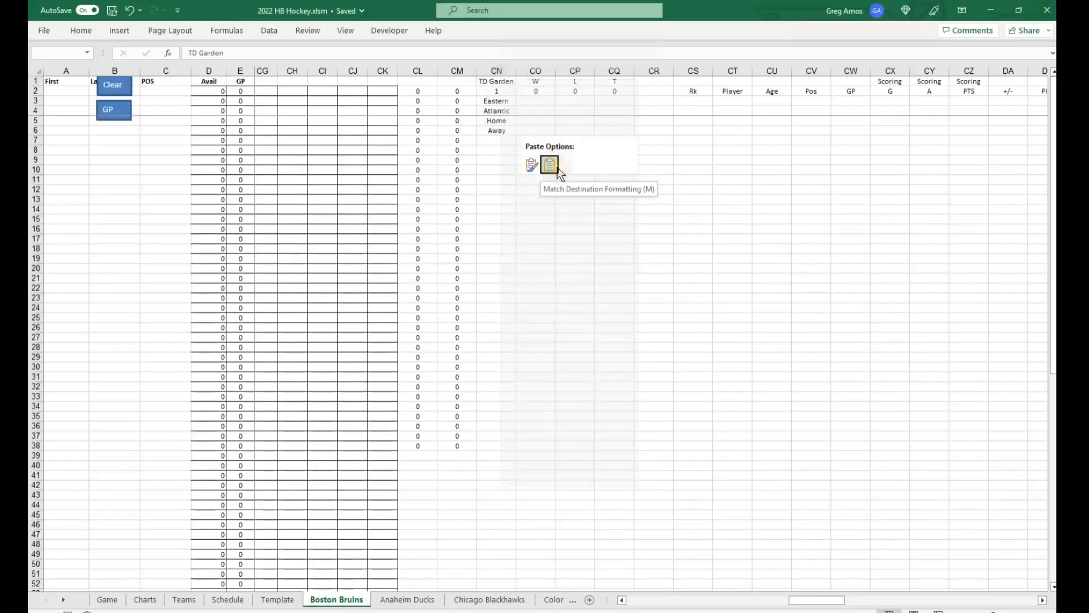
{"action": "left_click", "coordinate": [553, 165]}
{"action": "left_click", "coordinate": [535, 237]}
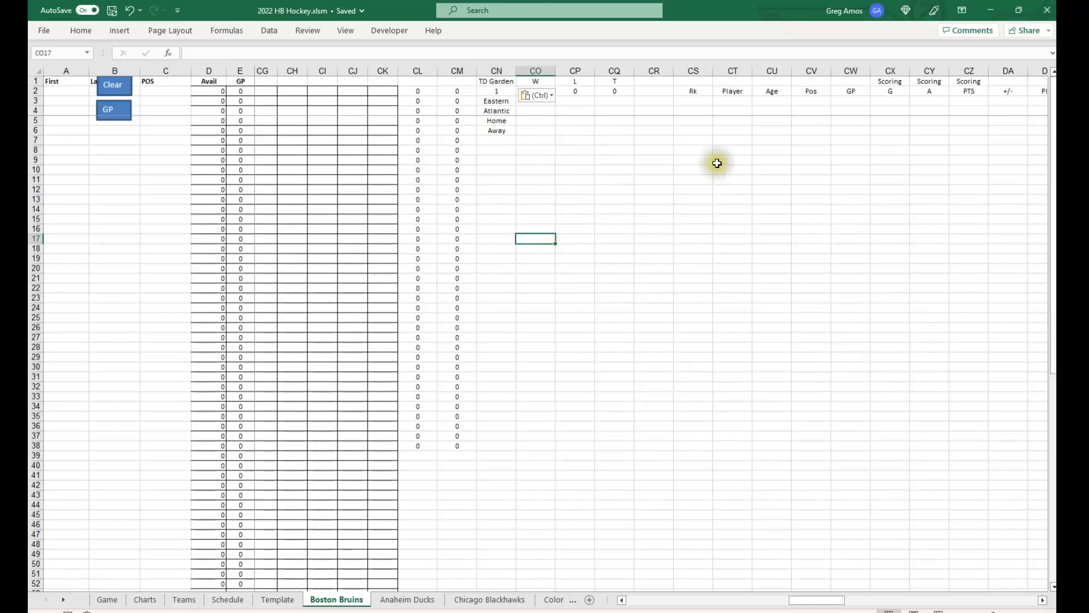
Switch to the Bruins' Hockey-Reference page in the browser and sort the Scoring Regular Season table by player name
{"action": "left_click", "coordinate": [617, 119]}
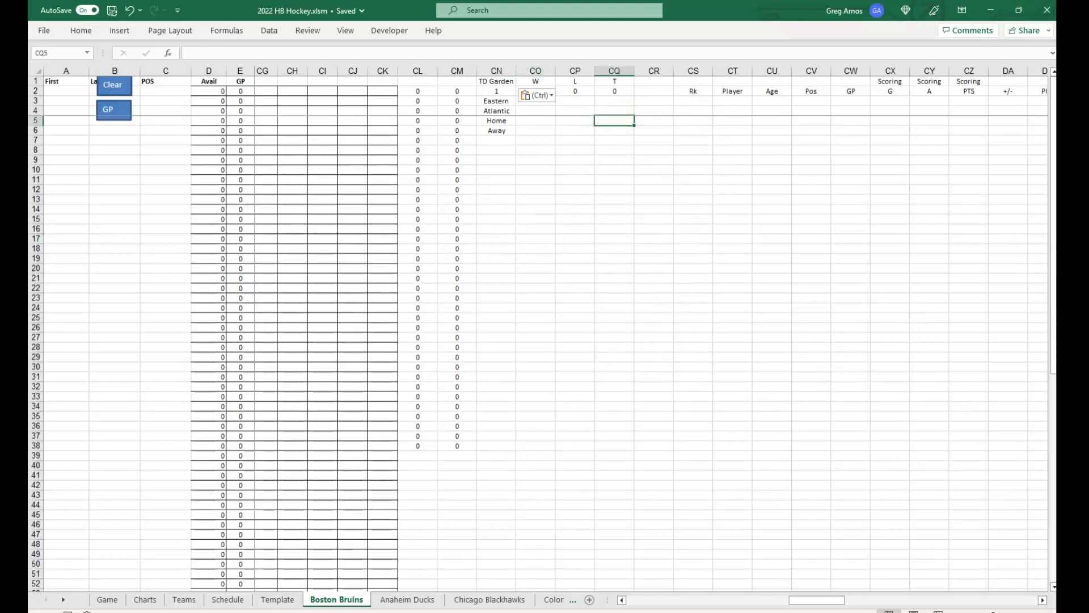
{"action": "left_click", "coordinate": [227, 612]}
{"action": "scroll", "coordinate": [221, 367], "scroll_direction": "down", "scroll_amount": 15}
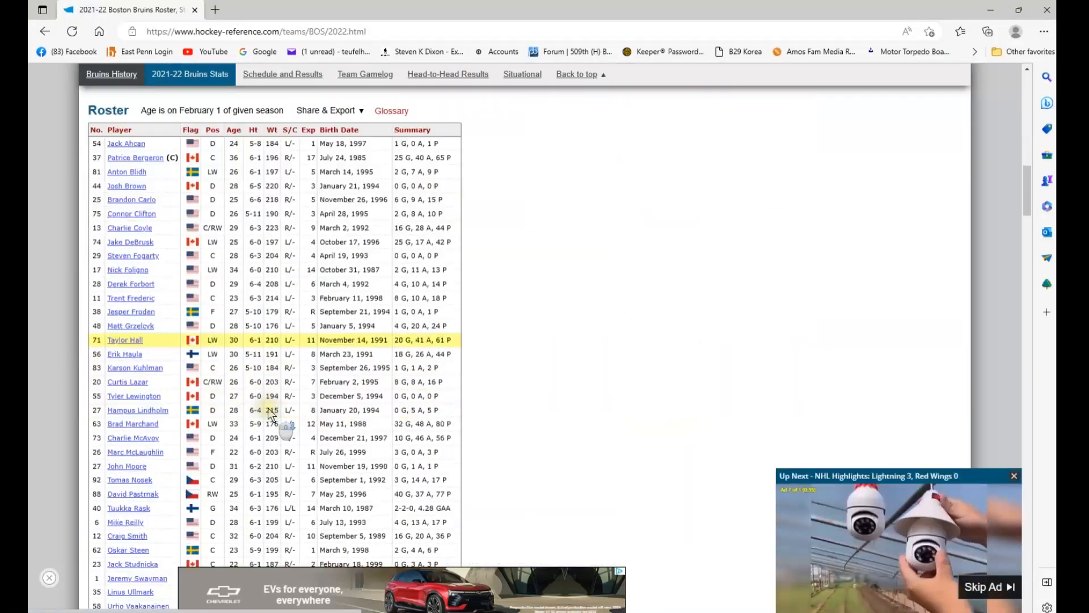
{"action": "scroll", "coordinate": [269, 416], "scroll_direction": "down", "scroll_amount": 12}
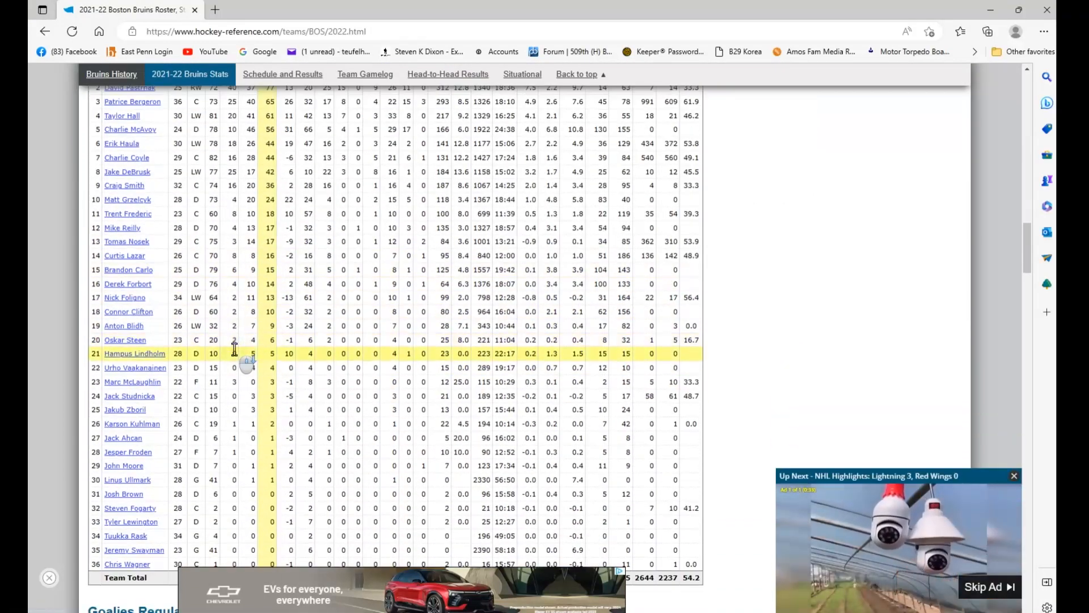
{"action": "scroll", "coordinate": [235, 349], "scroll_direction": "up", "scroll_amount": 4}
{"action": "scroll", "coordinate": [244, 354], "scroll_direction": "down", "scroll_amount": 2}
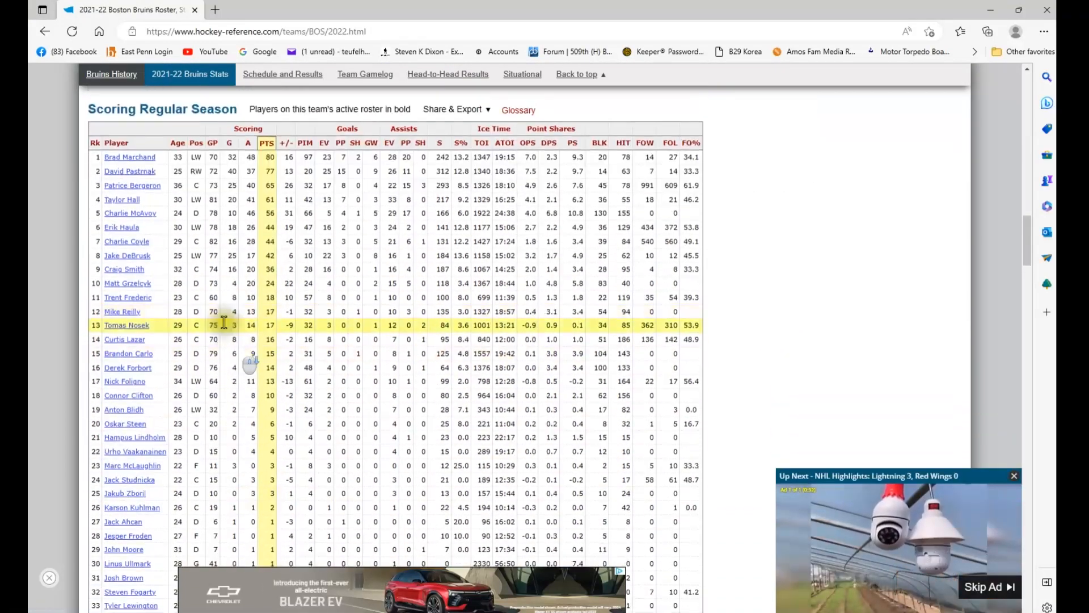
{"action": "left_click", "coordinate": [129, 145]}
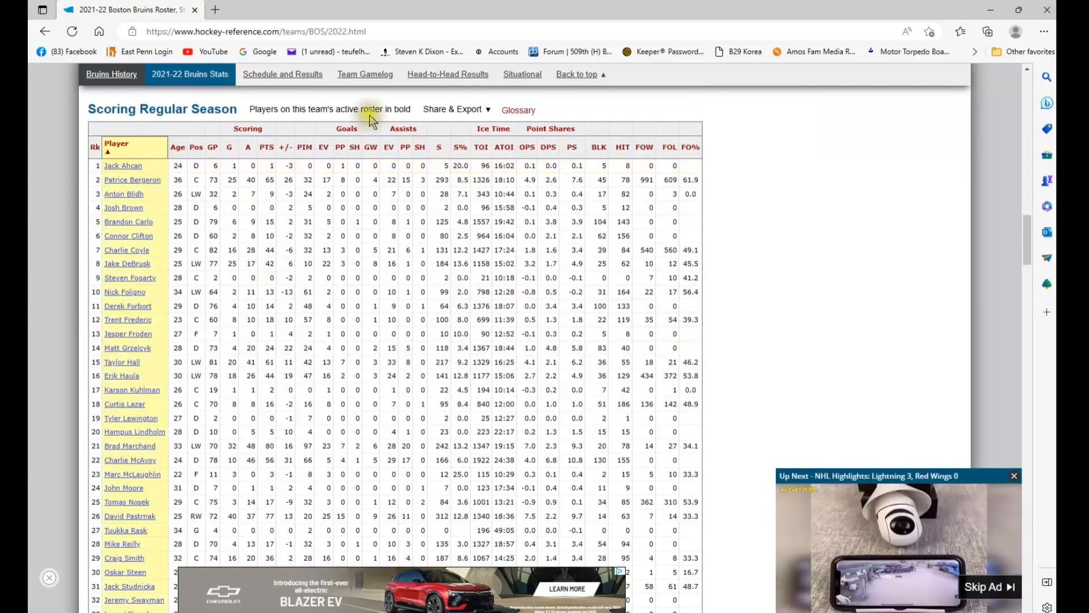
Convert the Scoring Regular Season table to CSV text and copy player rows 1 to 36, without the headings and team total
{"action": "mouse_move", "coordinate": [437, 108]}
{"action": "left_click", "coordinate": [460, 157]}
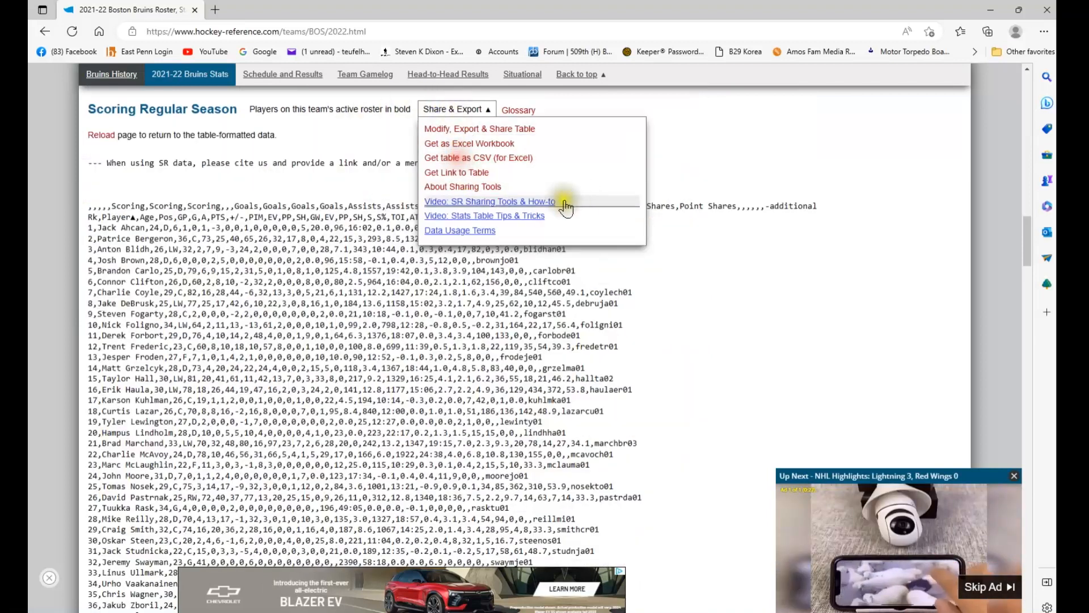
{"action": "left_click_drag", "start_coordinate": [89, 227], "coordinate": [690, 478]}
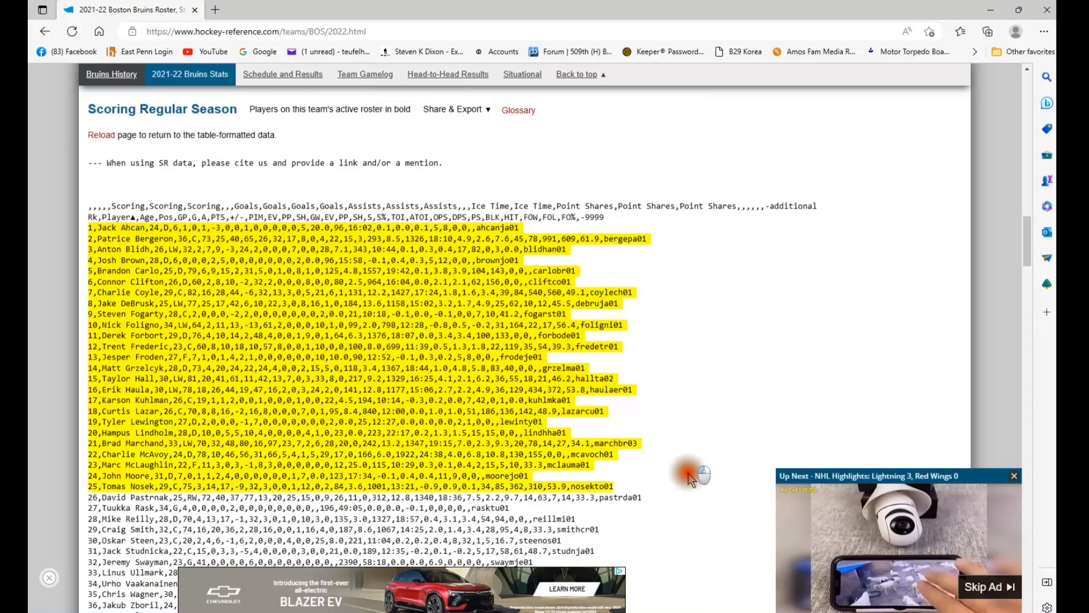
{"action": "scroll", "coordinate": [689, 479], "scroll_direction": "down", "scroll_amount": 10}
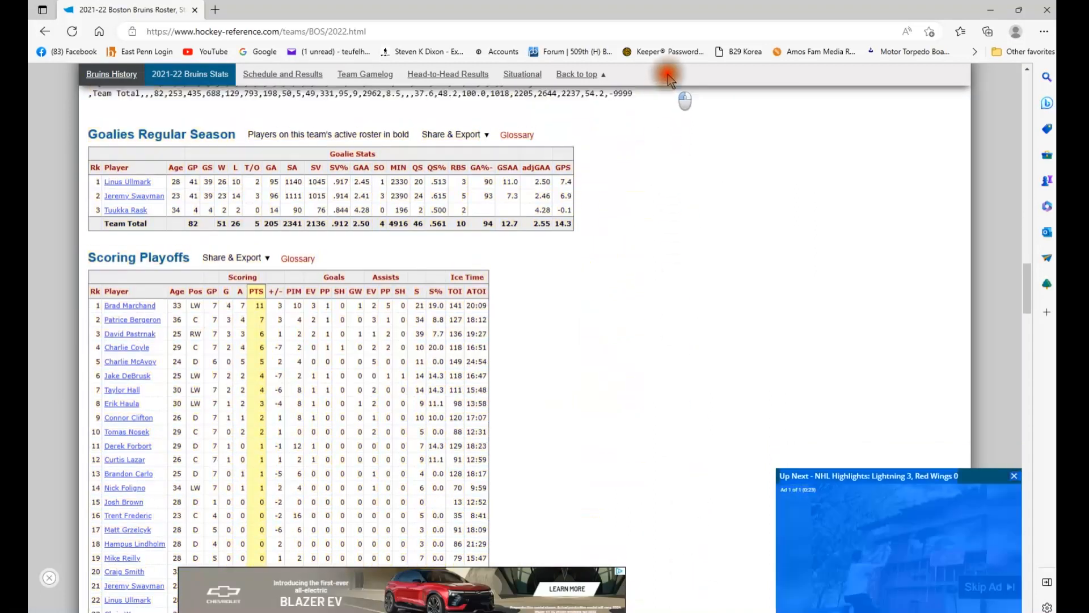
{"action": "left_click_drag", "start_coordinate": [668, 76], "coordinate": [670, 172]}
{"action": "key", "text": "ctrl+c"}
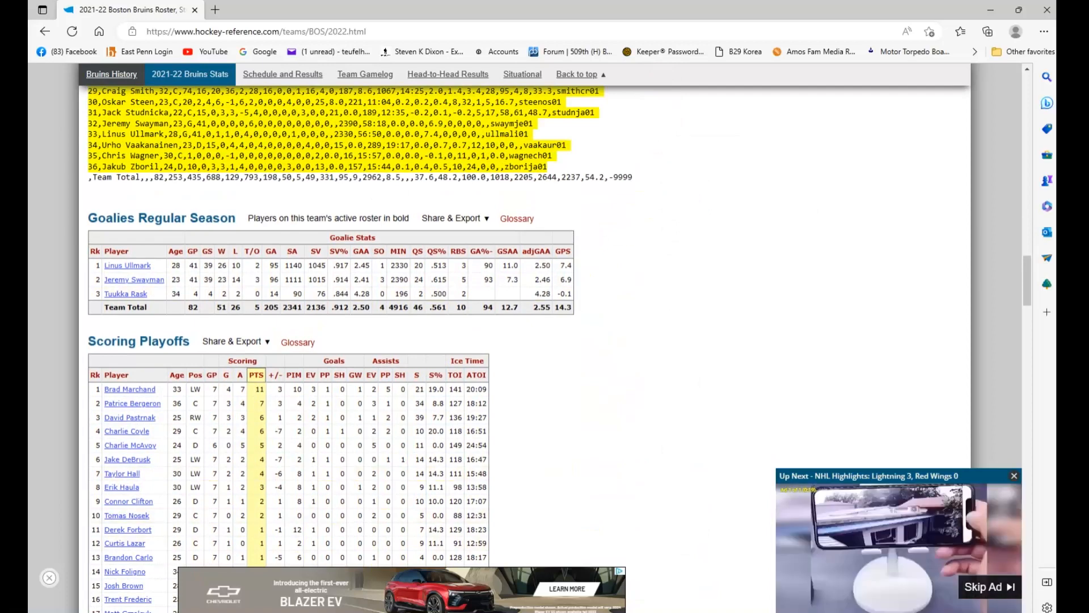
Return to Excel and paste the copied player rows into the Boston Bruins sheet starting at cell CS3
{"action": "key", "text": "alt+Tab"}
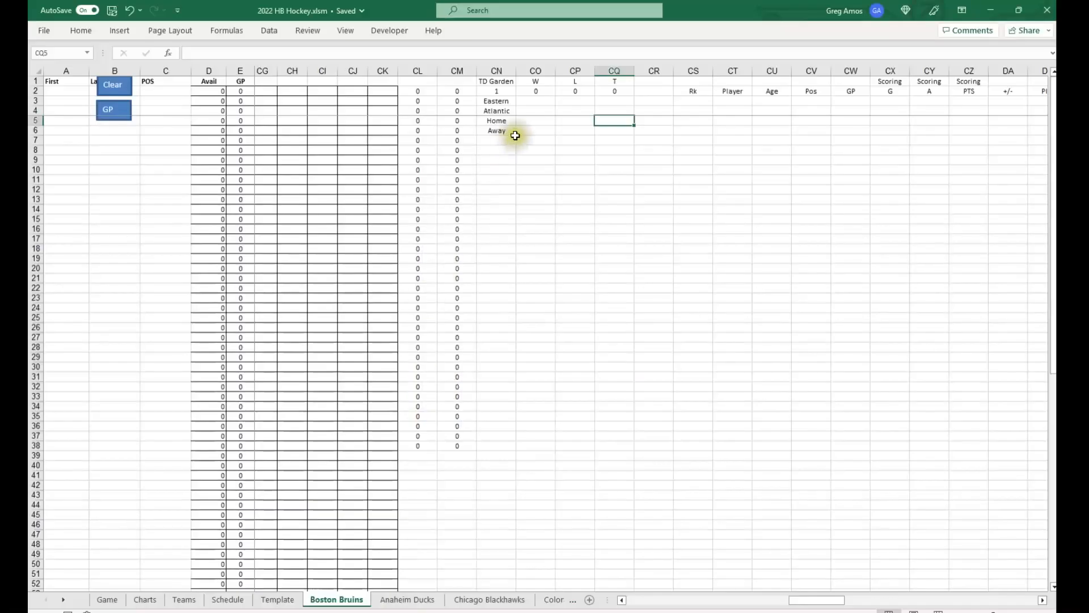
{"action": "left_click", "coordinate": [705, 100]}
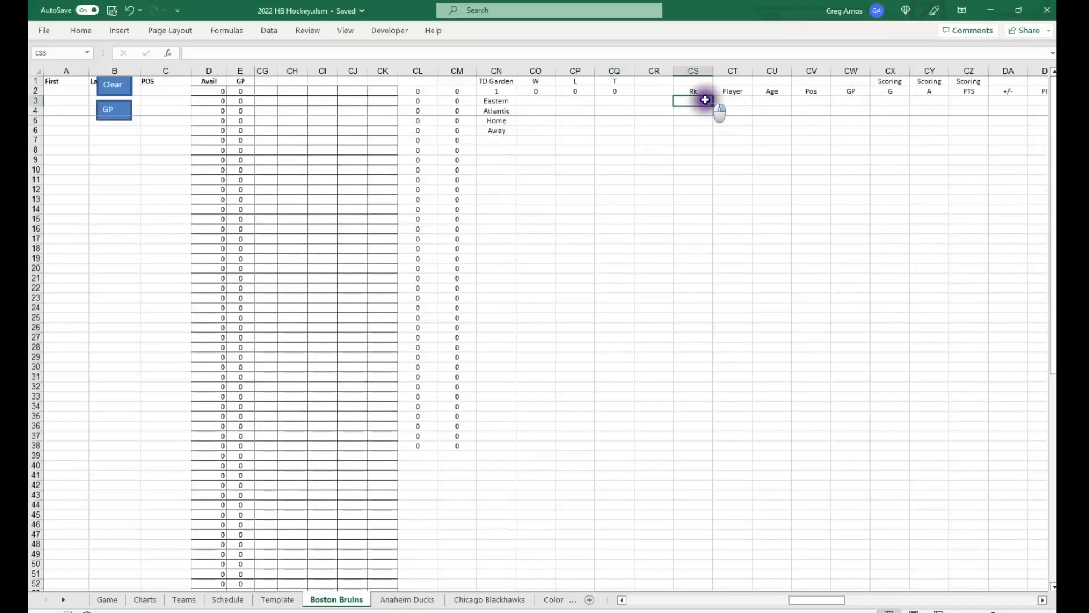
{"action": "right_click", "coordinate": [705, 100]}
{"action": "left_click", "coordinate": [754, 187]}
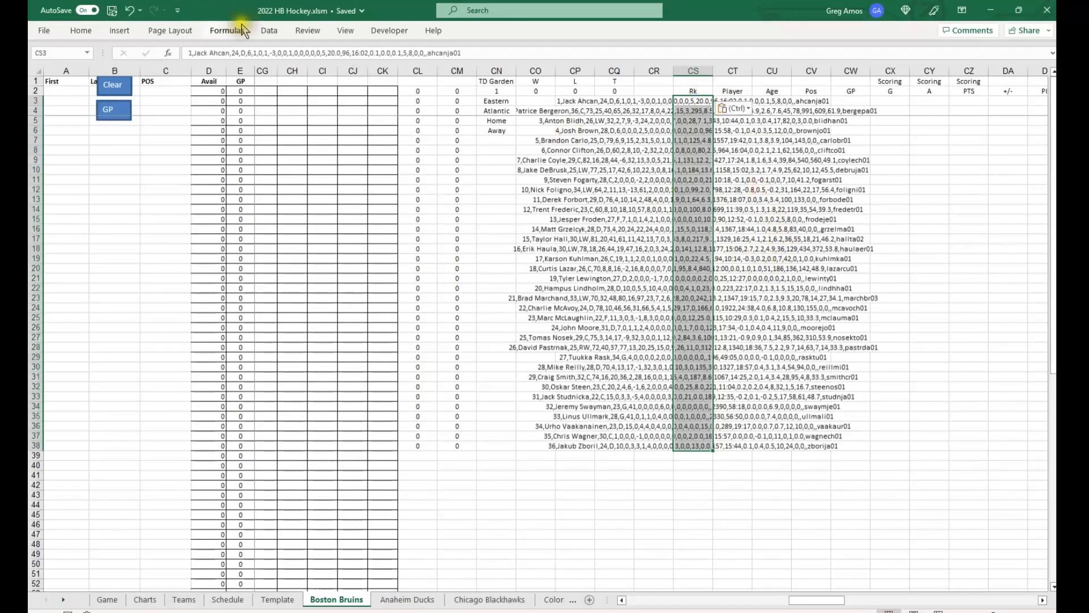
Split the pasted player rows in column CS into separate columns with Text to Columns, delimited by commas
{"action": "left_click", "coordinate": [268, 31]}
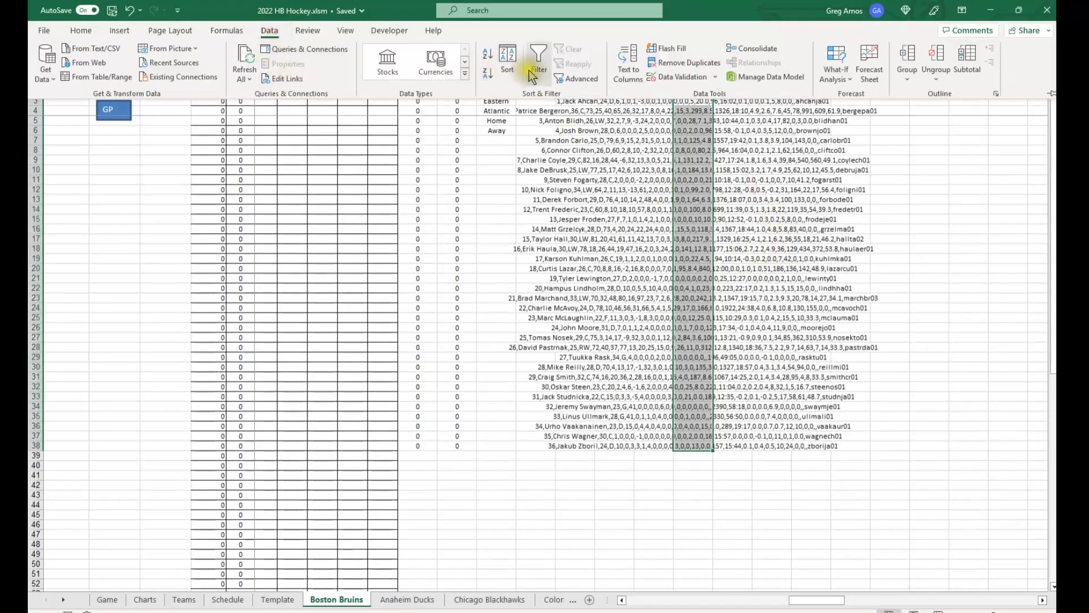
{"action": "left_click", "coordinate": [627, 68]}
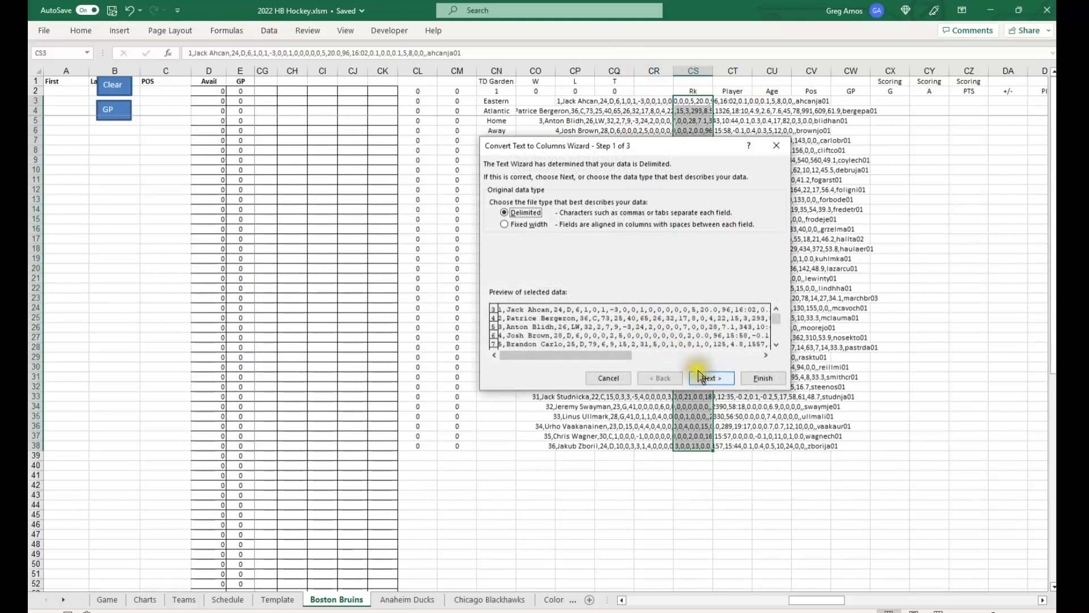
{"action": "left_click", "coordinate": [699, 376]}
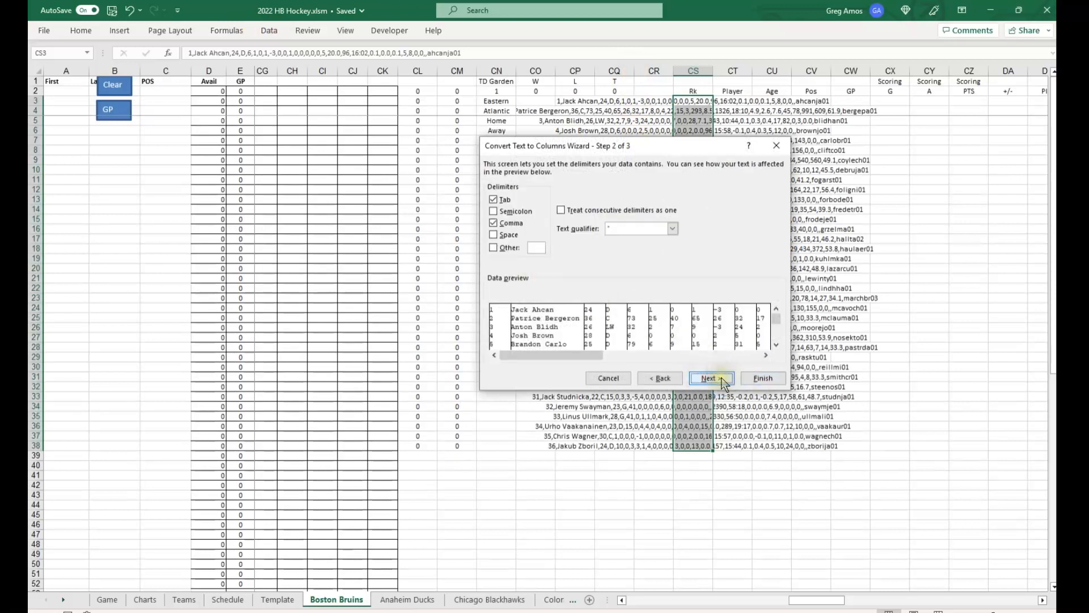
{"action": "left_click", "coordinate": [710, 378]}
{"action": "left_click", "coordinate": [762, 378]}
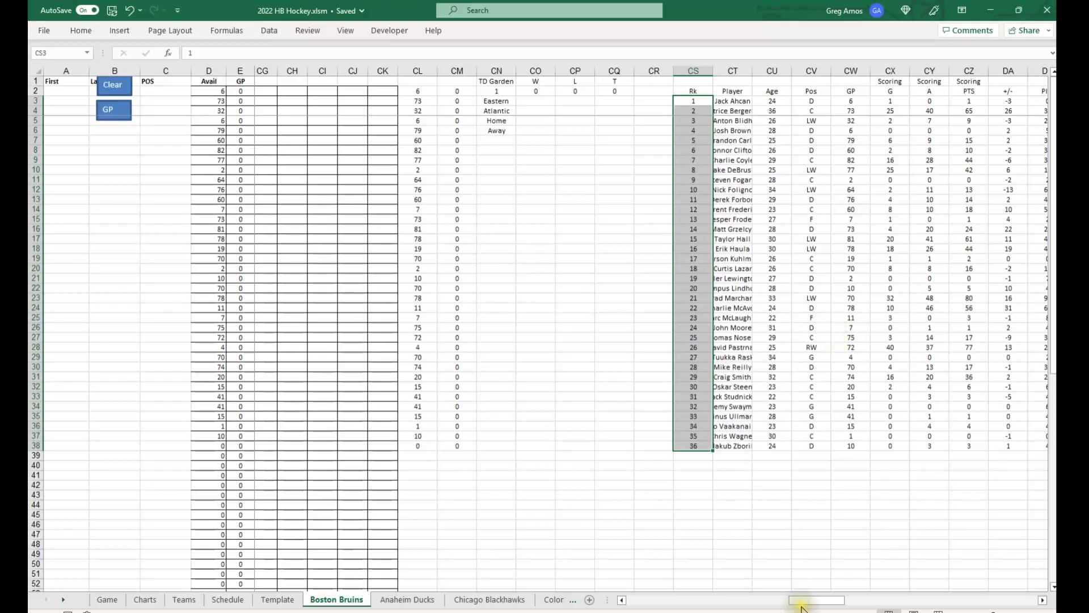
Copy the goalie record in row 29, columns CS to DV, and paste it as values at CS39
{"action": "mouse_move", "coordinate": [810, 606]}
{"action": "left_mouse_down"}
{"action": "mouse_move", "coordinate": [838, 607]}
{"action": "mouse_move", "coordinate": [829, 606]}
{"action": "left_mouse_up"}
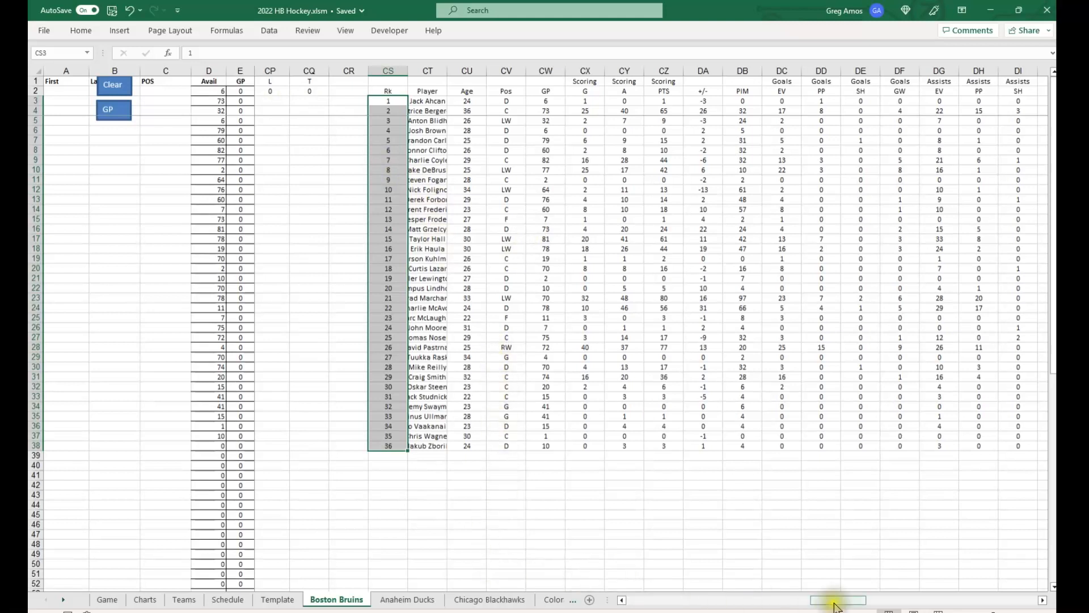
{"action": "left_click_drag", "start_coordinate": [834, 606], "coordinate": [839, 606]}
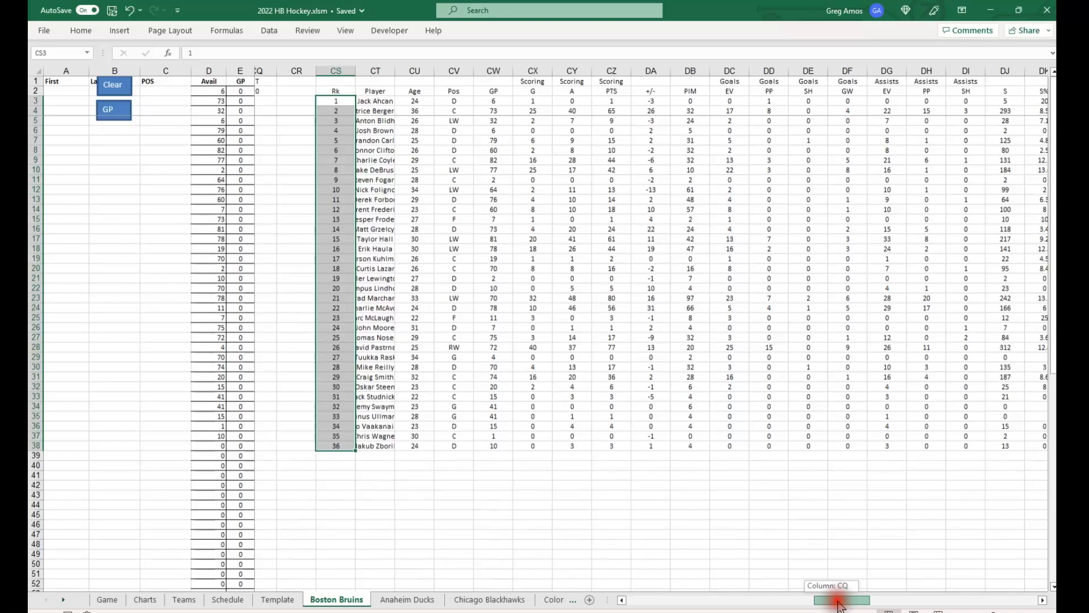
{"action": "left_click_drag", "start_coordinate": [840, 606], "coordinate": [841, 606]}
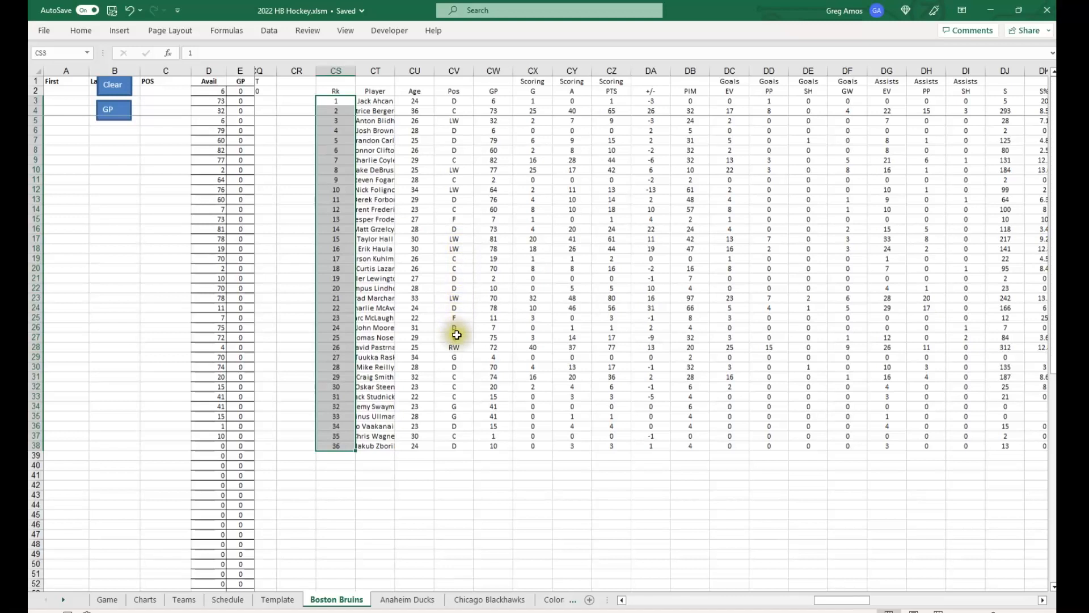
{"action": "left_click_drag", "start_coordinate": [336, 357], "coordinate": [994, 360]}
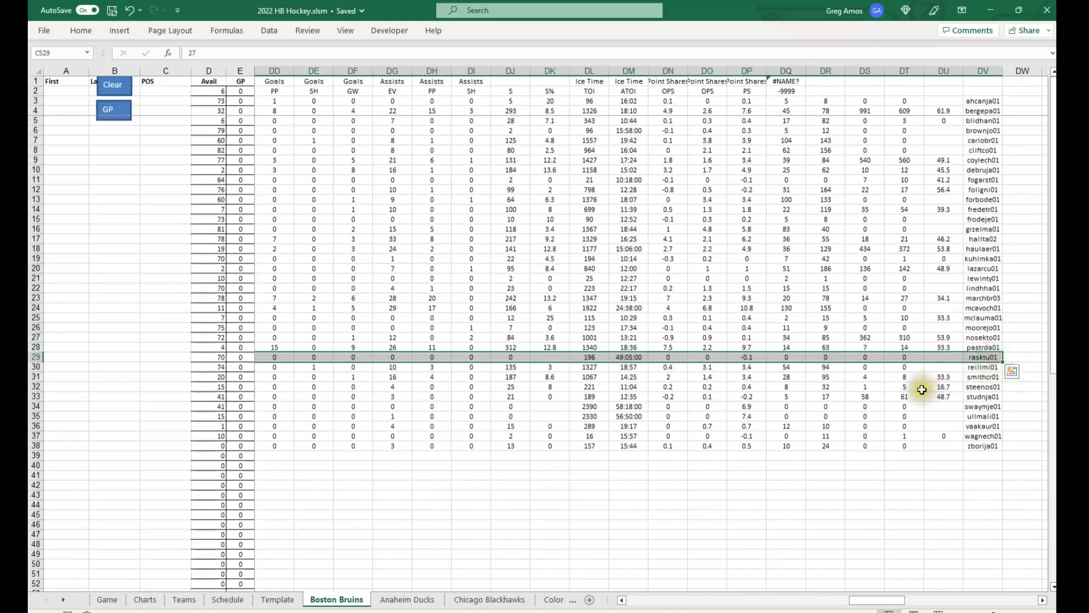
{"action": "left_click_drag", "start_coordinate": [890, 600], "coordinate": [839, 600]}
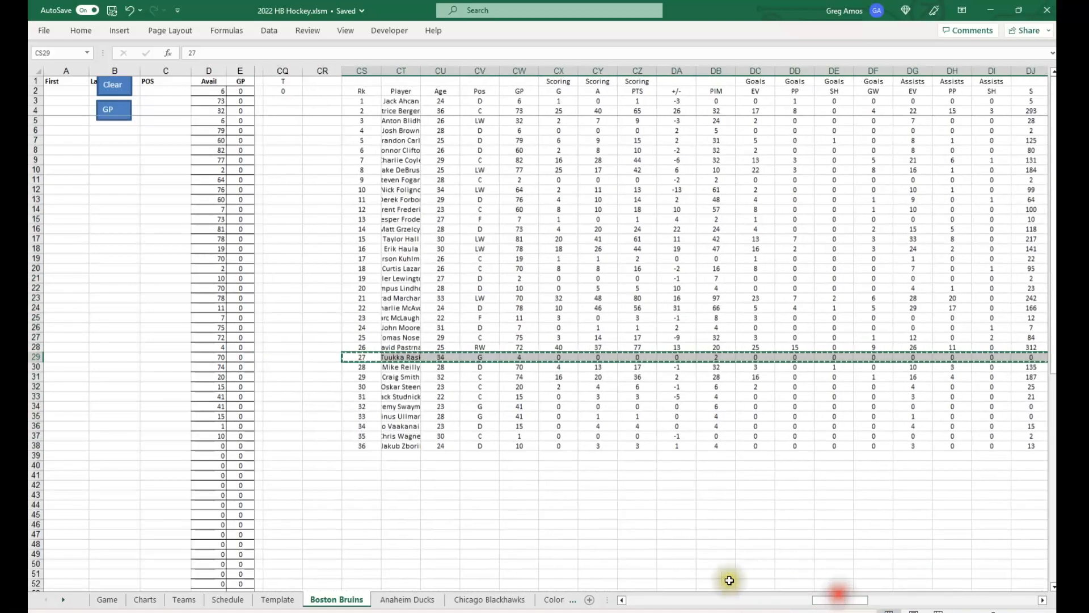
{"action": "right_click", "coordinate": [371, 458]}
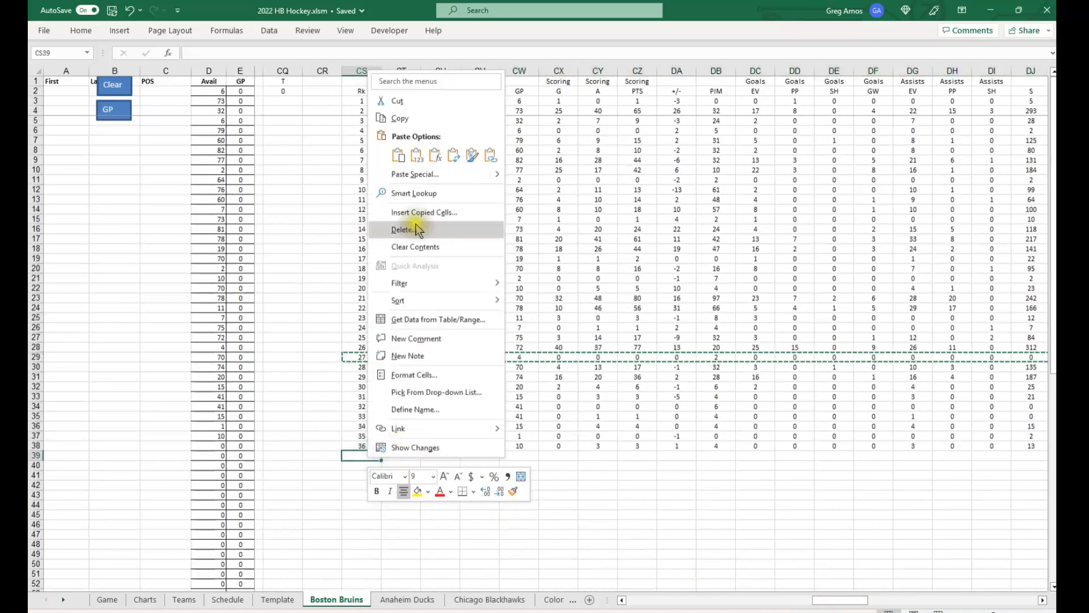
{"action": "left_click", "coordinate": [415, 154]}
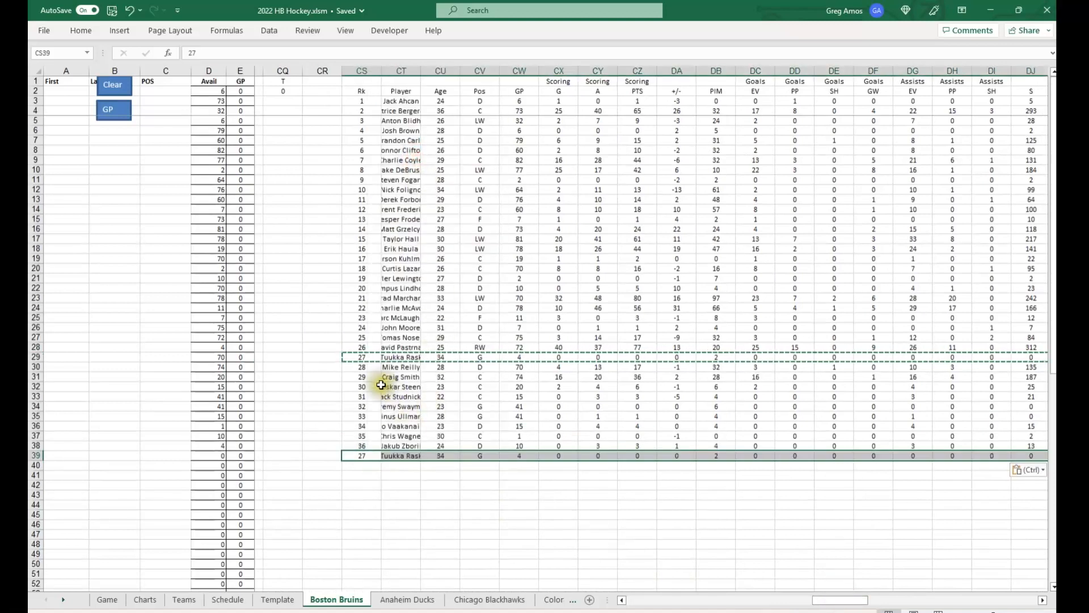
Copy the two goalie records in rows 34 and 35 and paste them as values at CS40
{"action": "left_click_drag", "start_coordinate": [363, 407], "coordinate": [977, 413]}
{"action": "key", "text": "ctrl+c"}
{"action": "left_click_drag", "start_coordinate": [874, 601], "coordinate": [817, 603]}
{"action": "left_click", "coordinate": [595, 464]}
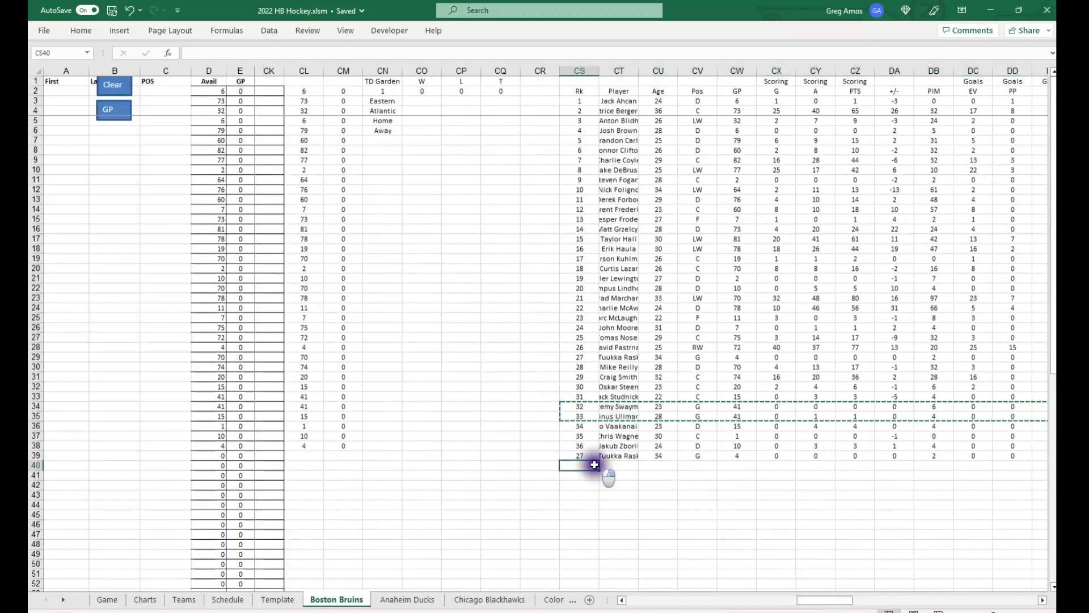
{"action": "right_click", "coordinate": [594, 466]}
{"action": "left_click", "coordinate": [642, 164]}
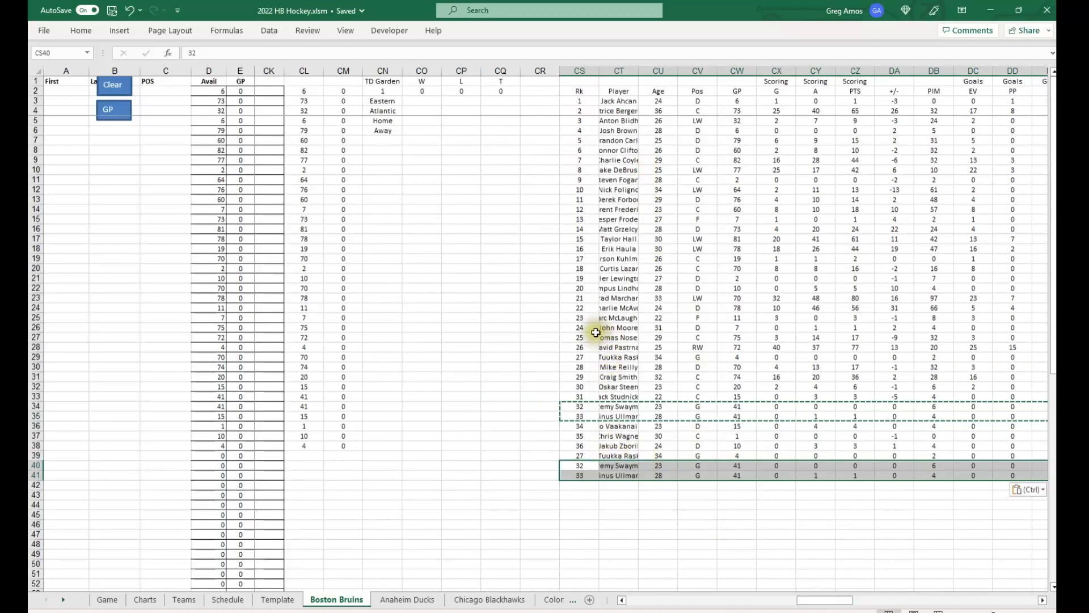
Copy the records in CS30:DV41 and paste them at CS29 to overwrite the original goalie row
{"action": "left_click_drag", "start_coordinate": [584, 367], "coordinate": [919, 473]}
{"action": "key", "text": "ctrl+c"}
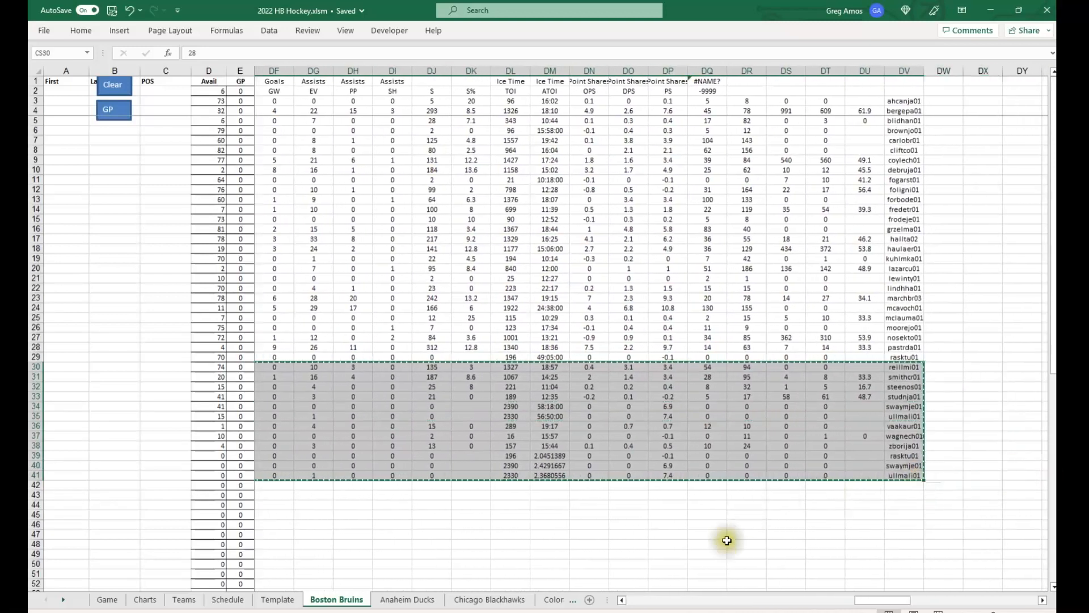
{"action": "left_click_drag", "start_coordinate": [876, 600], "coordinate": [820, 601]}
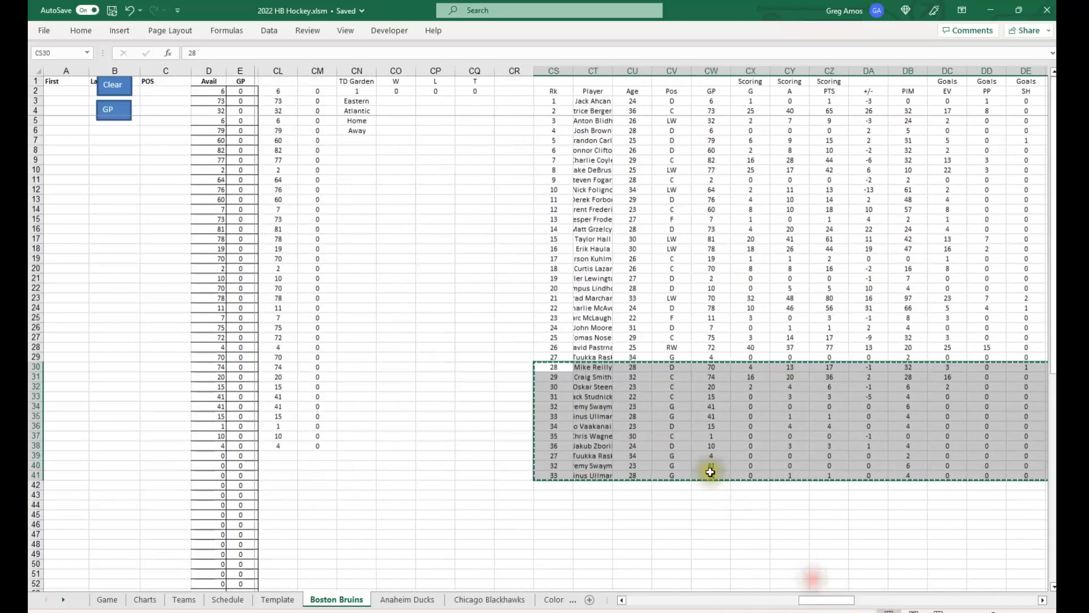
{"action": "left_click", "coordinate": [552, 355]}
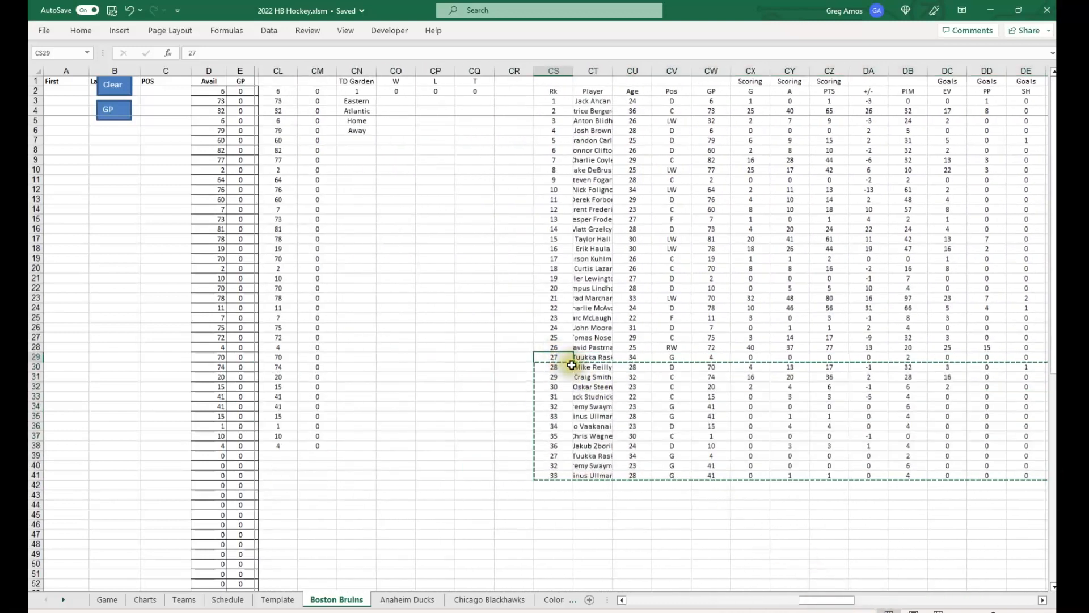
{"action": "key", "text": "ctrl+v"}
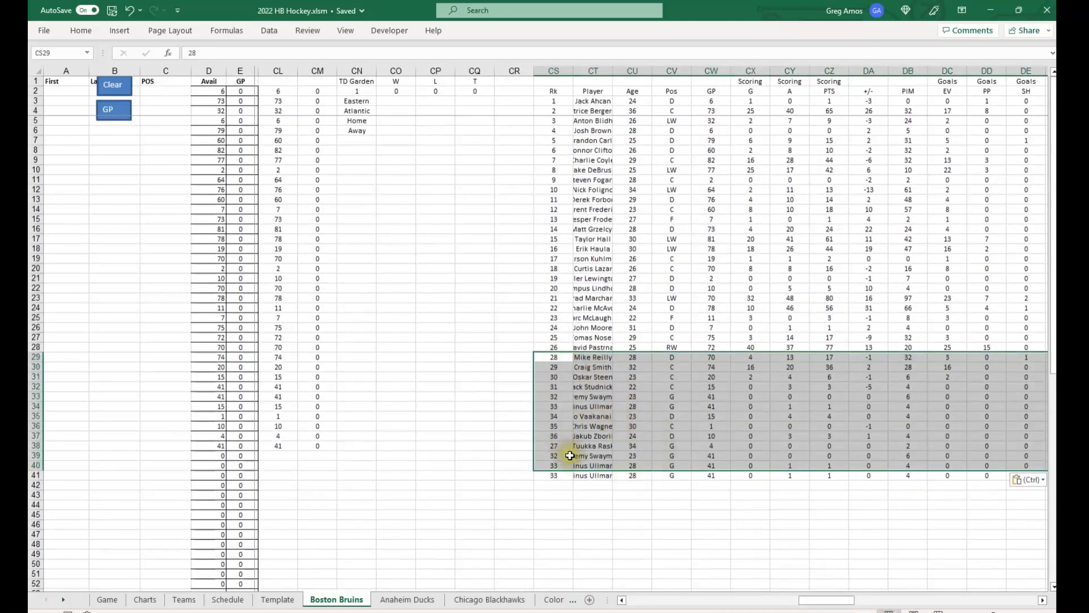
Copy the records in rows 35 to 40 over the goalie rows from CS33, and clear the leftover duplicates from row 39 down
{"action": "left_click_drag", "start_coordinate": [553, 415], "coordinate": [821, 467]}
{"action": "left_click_drag", "start_coordinate": [964, 464], "coordinate": [904, 462]}
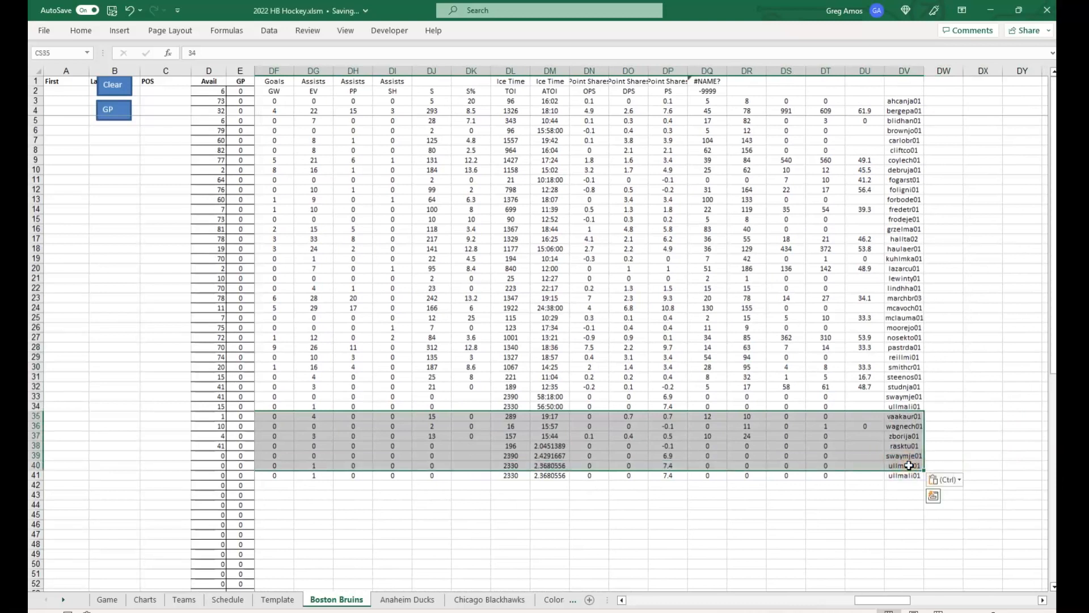
{"action": "left_click_drag", "start_coordinate": [881, 599], "coordinate": [819, 600]}
{"action": "right_click", "coordinate": [618, 397]}
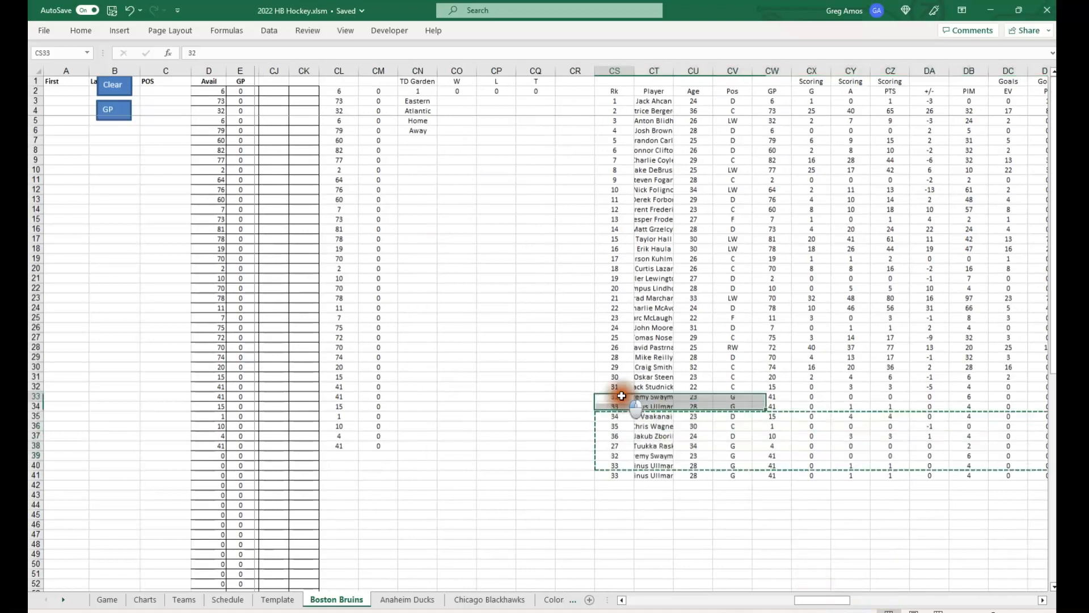
{"action": "left_click", "coordinate": [670, 96]}
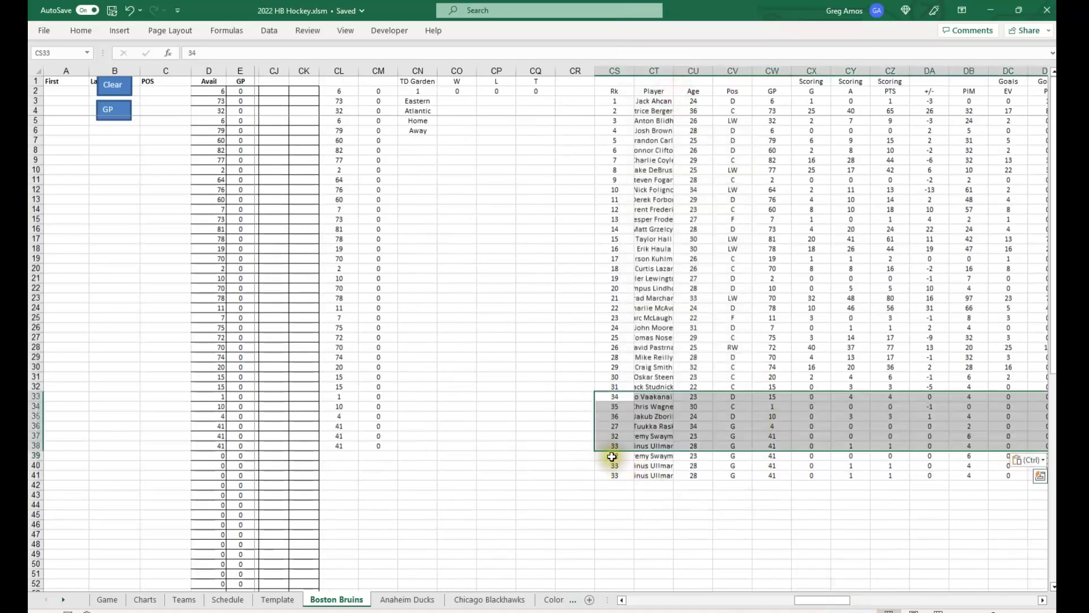
{"action": "left_click_drag", "start_coordinate": [612, 456], "coordinate": [878, 491]}
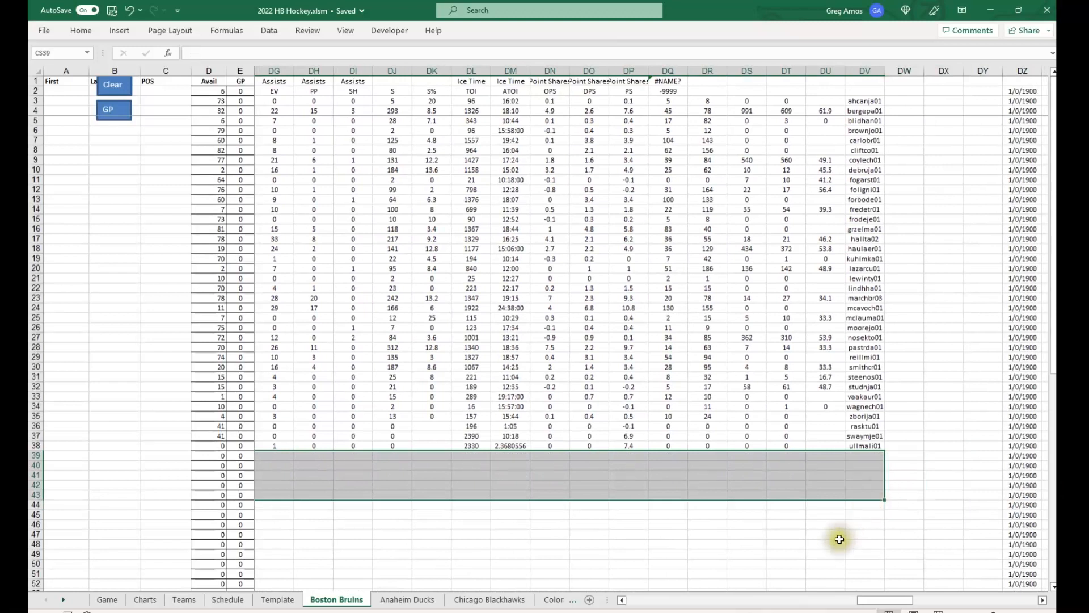
{"action": "left_click_drag", "start_coordinate": [904, 602], "coordinate": [841, 601]}
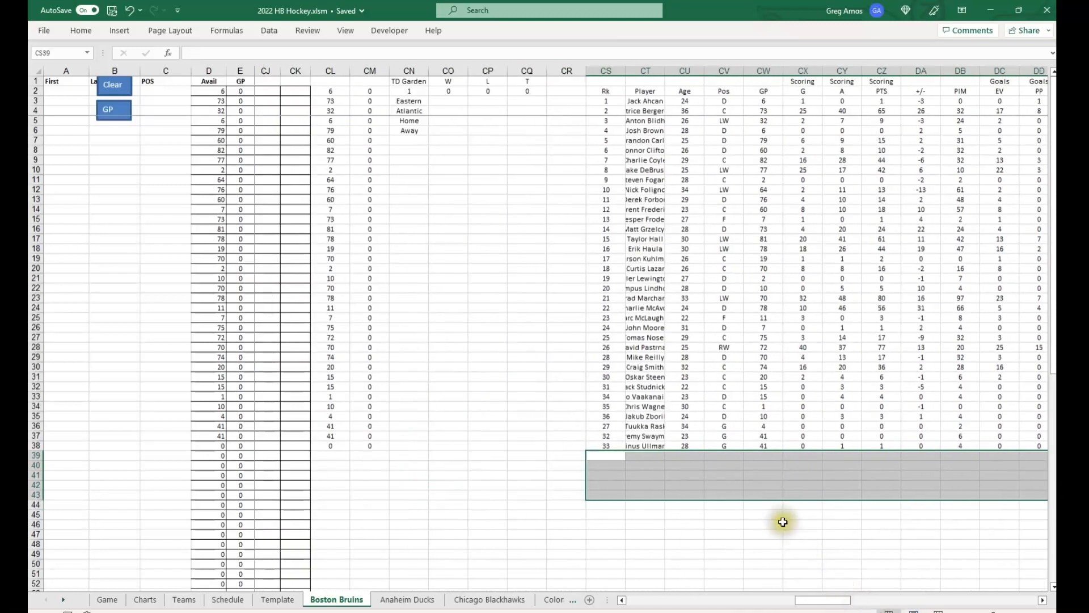
Copy the player names in CT3:CT38 and paste them as values at A2
{"action": "left_click_drag", "start_coordinate": [641, 101], "coordinate": [640, 409]}
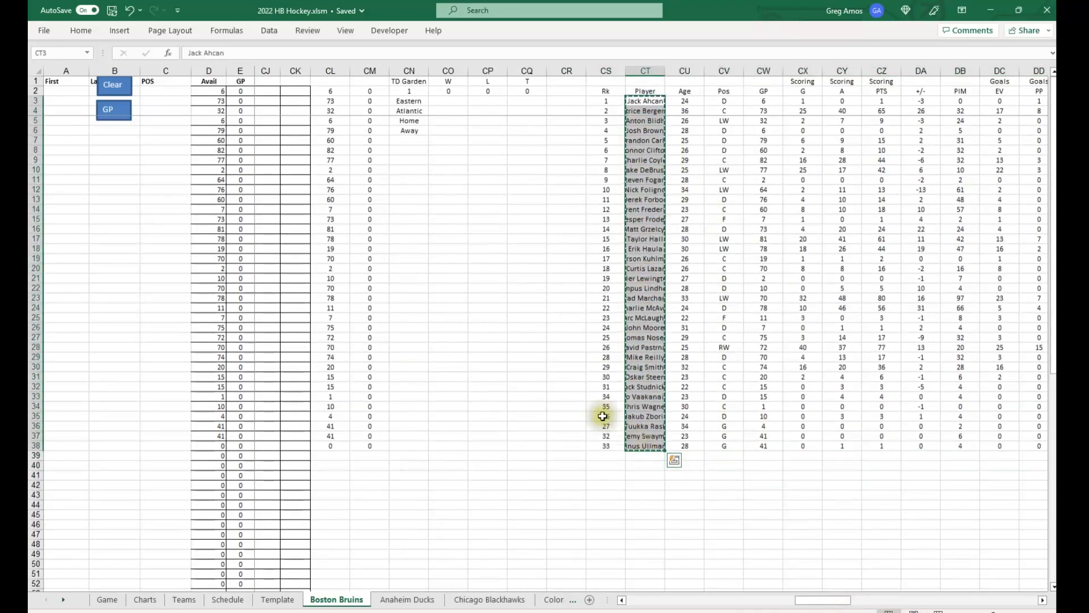
{"action": "right_click", "coordinate": [54, 92]}
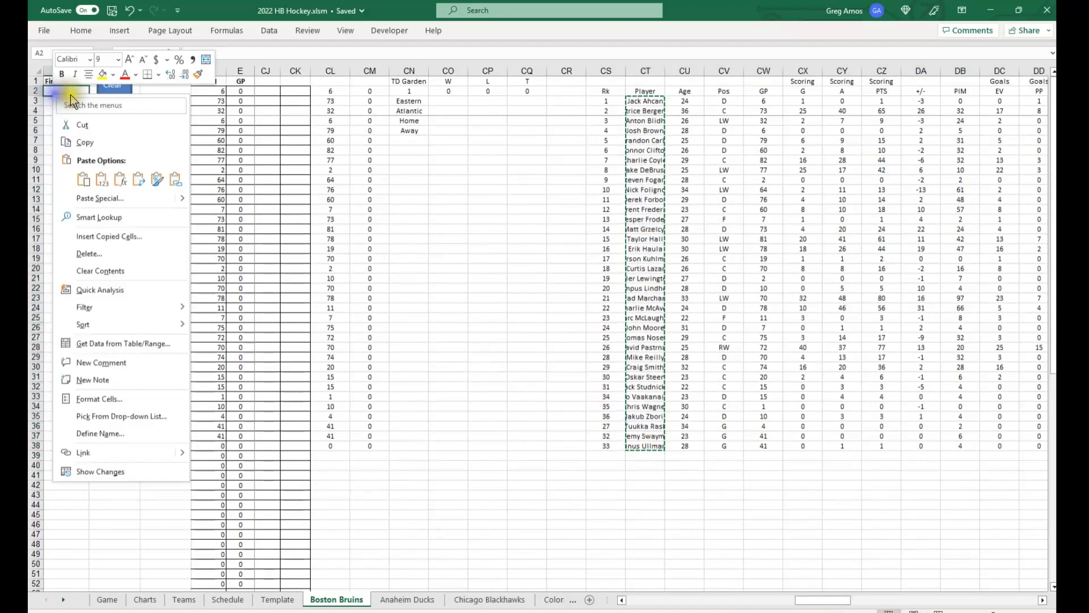
{"action": "left_click", "coordinate": [105, 180]}
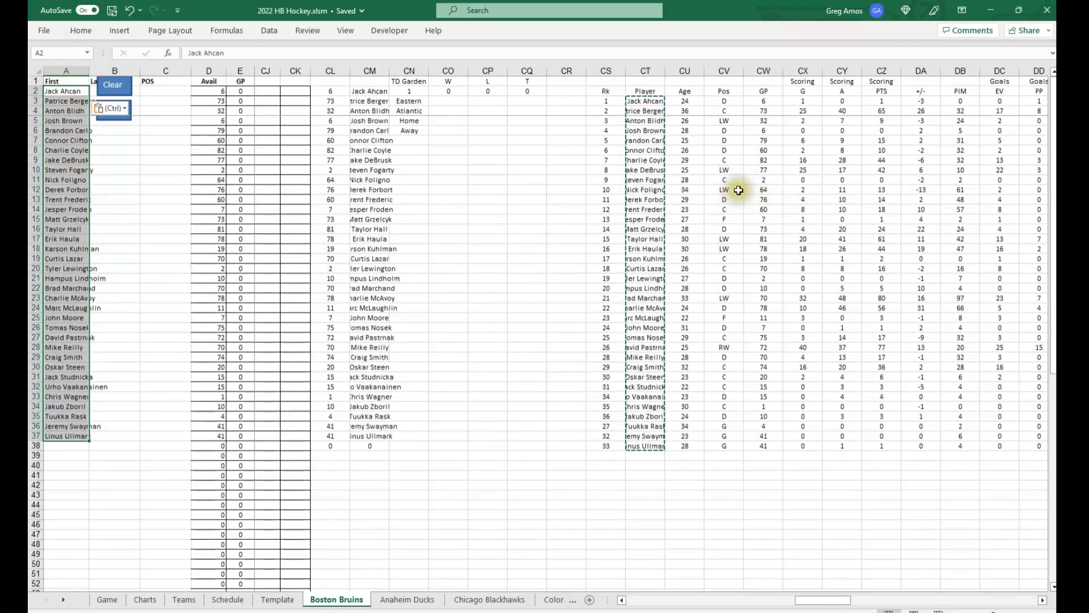
Copy the player positions in CV3:CV38 and paste them as values into the POS column at C2
{"action": "left_click_drag", "start_coordinate": [714, 102], "coordinate": [724, 446]}
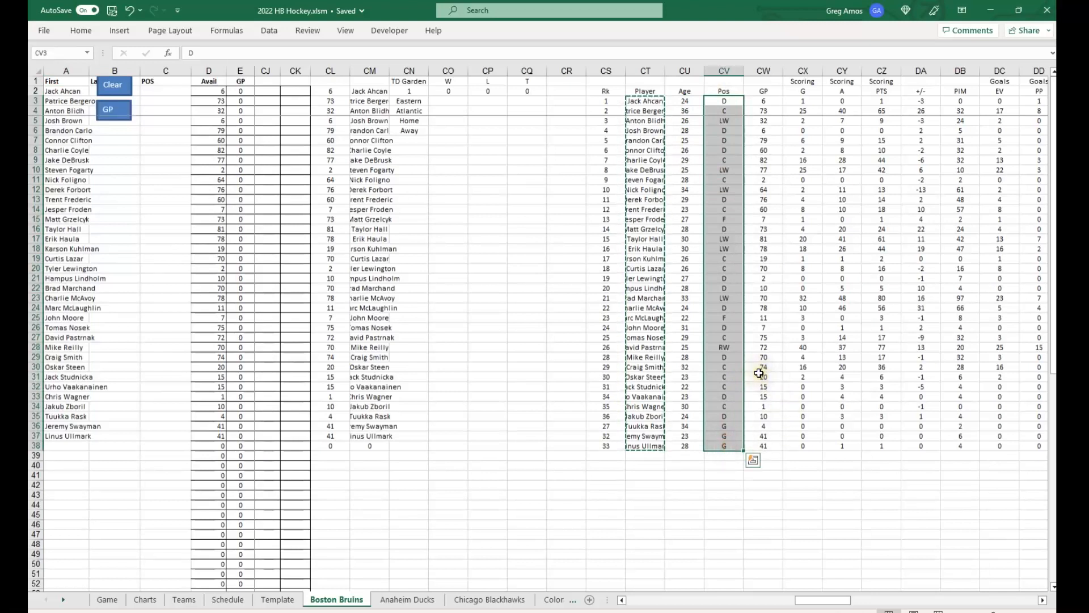
{"action": "key", "text": "ctrl+c"}
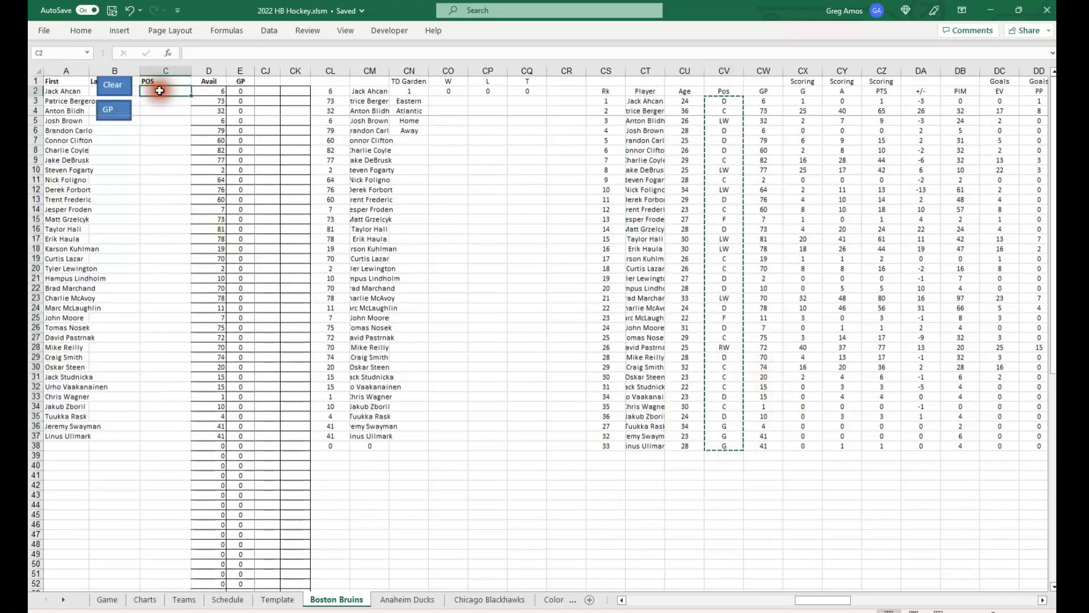
{"action": "right_click", "coordinate": [149, 91]}
{"action": "left_click", "coordinate": [207, 166]}
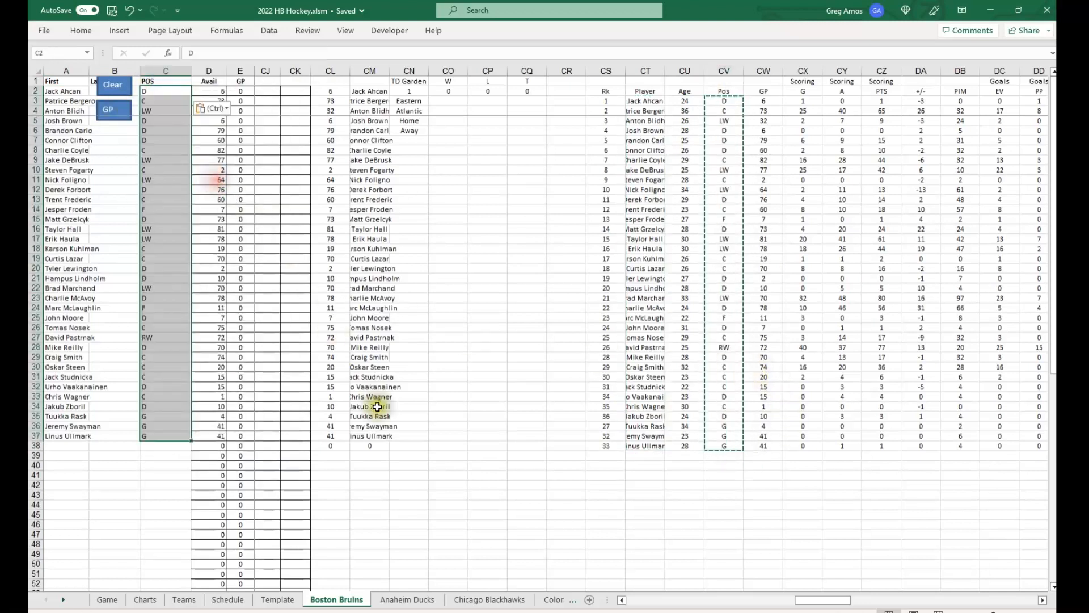
{"action": "left_click", "coordinate": [536, 495]}
{"action": "left_click", "coordinate": [568, 525]}
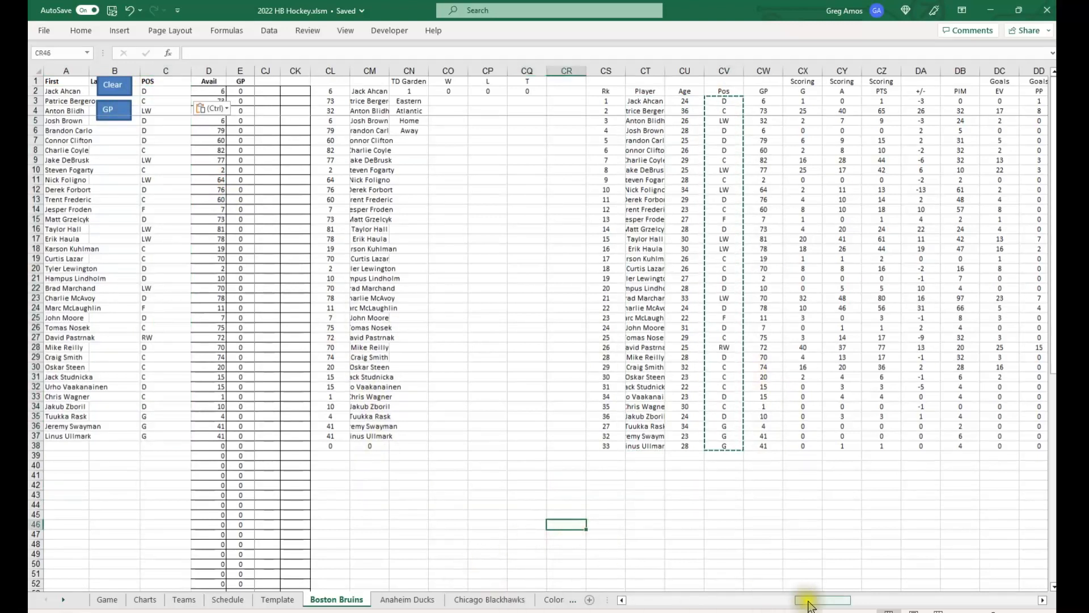
Switch to the Bruins' Hockey-Reference page in the browser and open the team's 2021-22 Schedule and Results page
{"action": "left_click_drag", "start_coordinate": [802, 601], "coordinate": [920, 600]}
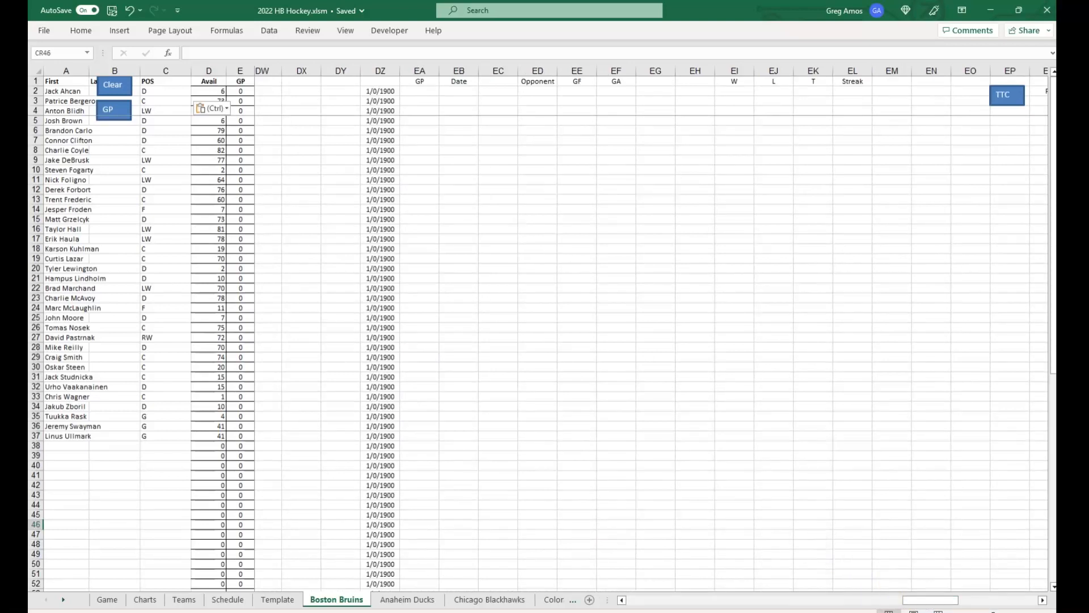
{"action": "key", "text": "alt+Tab"}
{"action": "scroll", "coordinate": [251, 395], "scroll_direction": "up", "scroll_amount": 20}
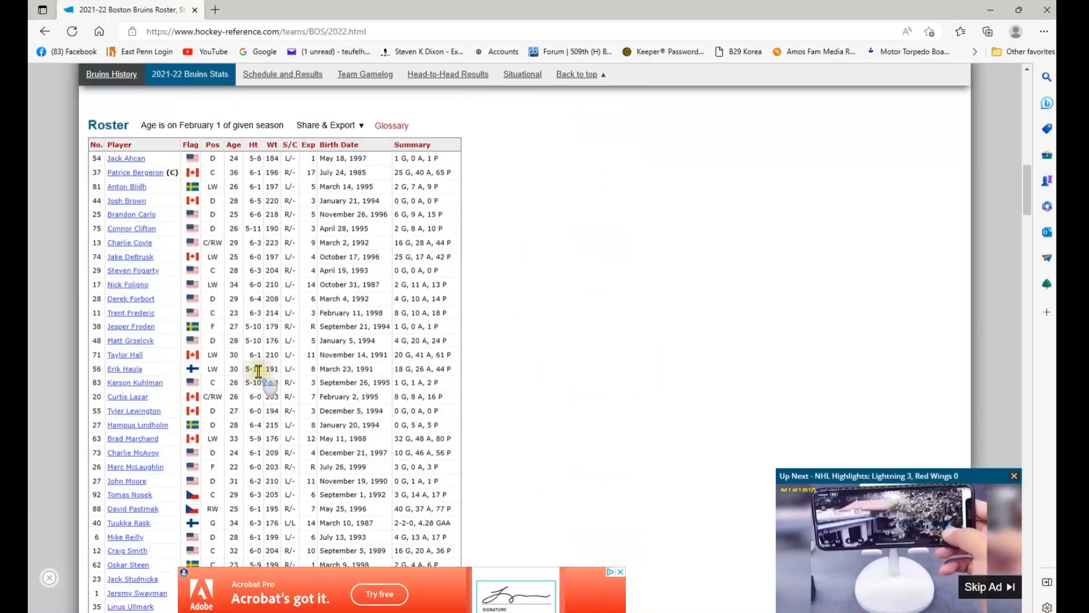
{"action": "scroll", "coordinate": [287, 385], "scroll_direction": "up", "scroll_amount": 6}
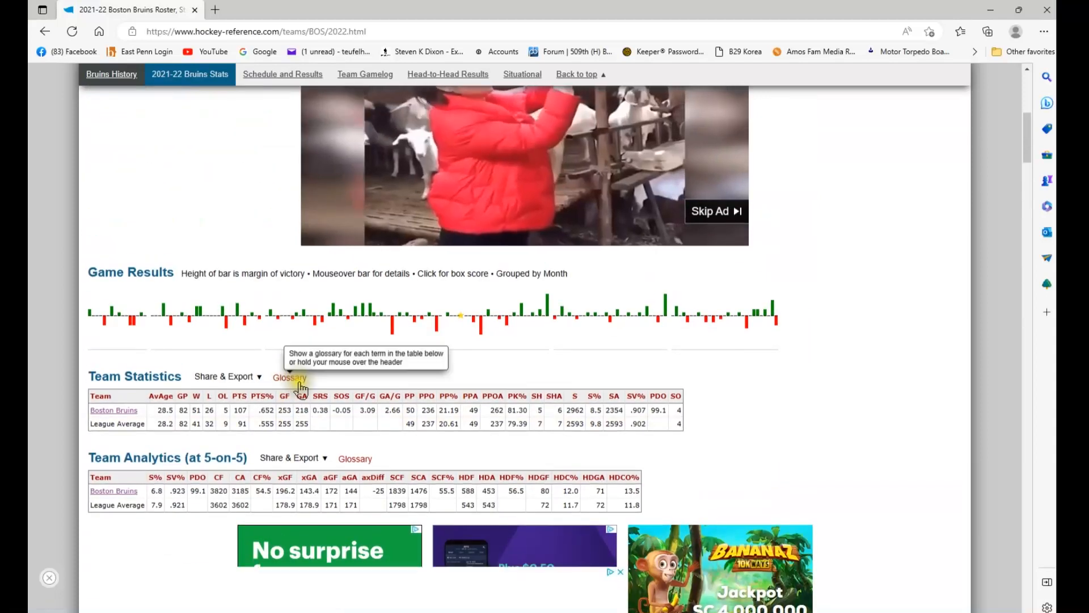
{"action": "scroll", "coordinate": [299, 394], "scroll_direction": "down", "scroll_amount": 7}
{"action": "scroll", "coordinate": [335, 312], "scroll_direction": "up", "scroll_amount": 10}
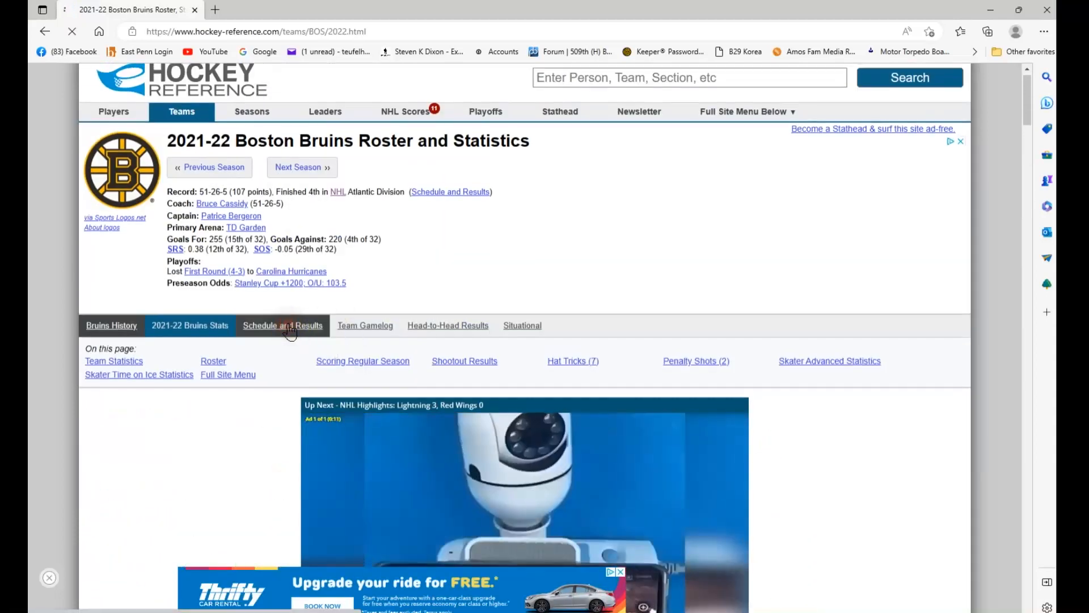
{"action": "left_click", "coordinate": [294, 325]}
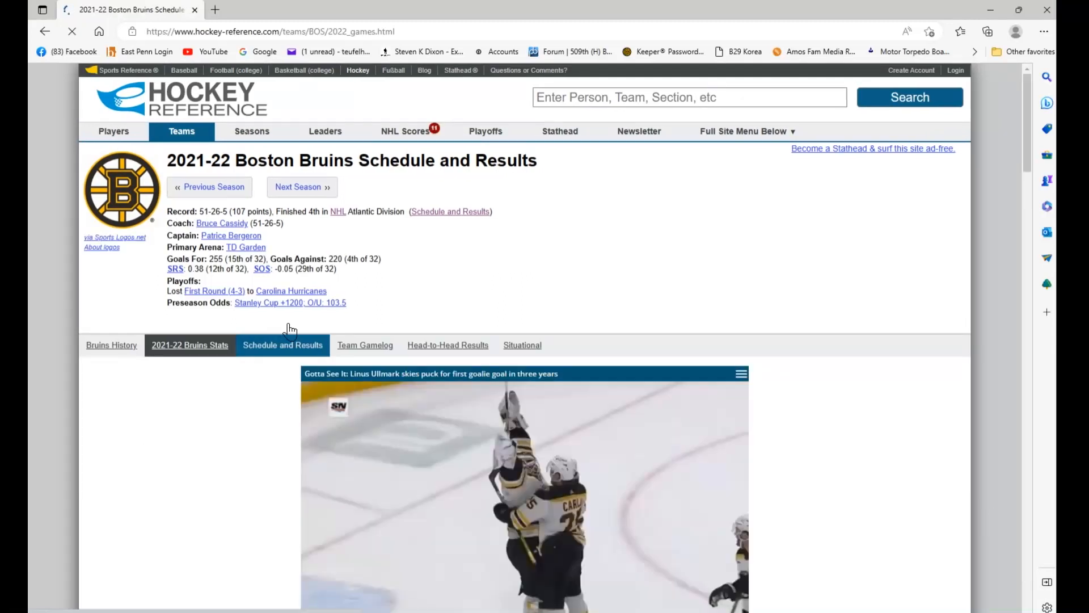
Convert the Regular Season schedule table to CSV text and copy the lines for games 1 to 82
{"action": "scroll", "coordinate": [290, 330], "scroll_direction": "down", "scroll_amount": 8}
{"action": "mouse_move", "coordinate": [258, 160]}
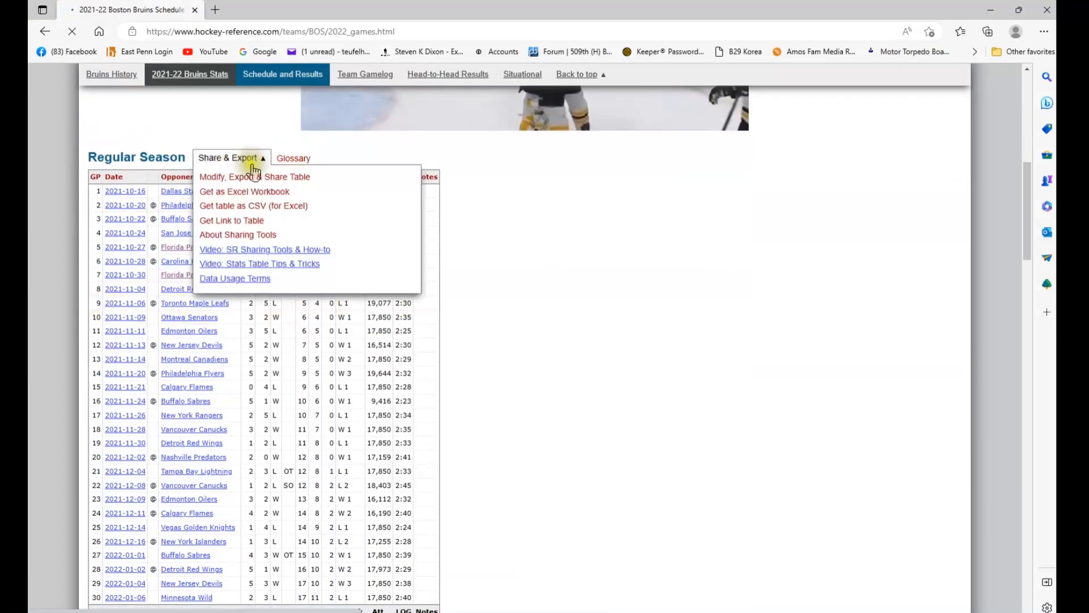
{"action": "left_click", "coordinate": [257, 207]}
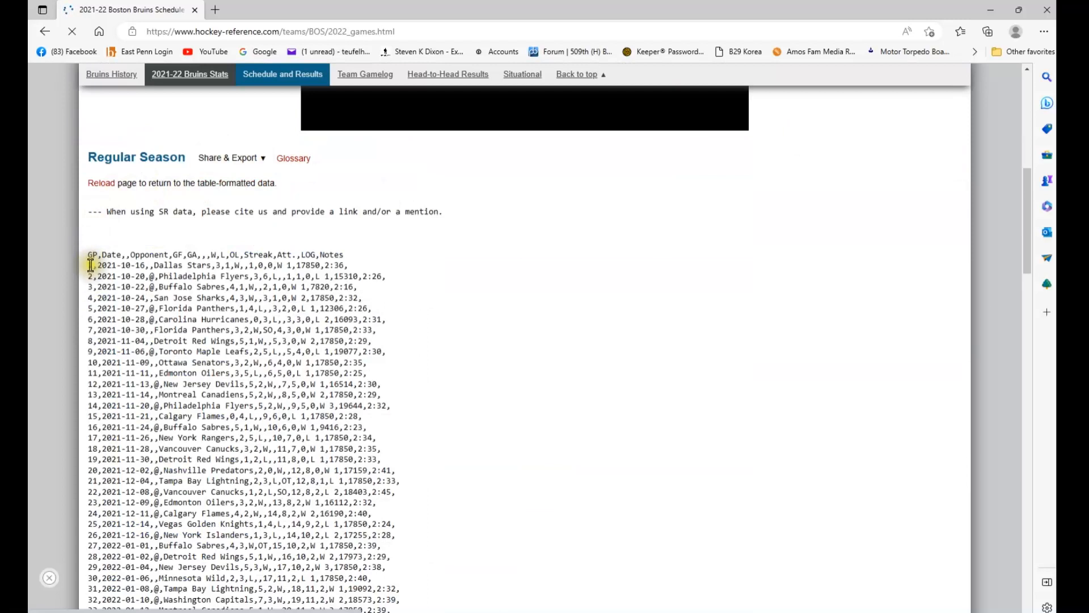
{"action": "left_click_drag", "start_coordinate": [90, 265], "coordinate": [454, 221]}
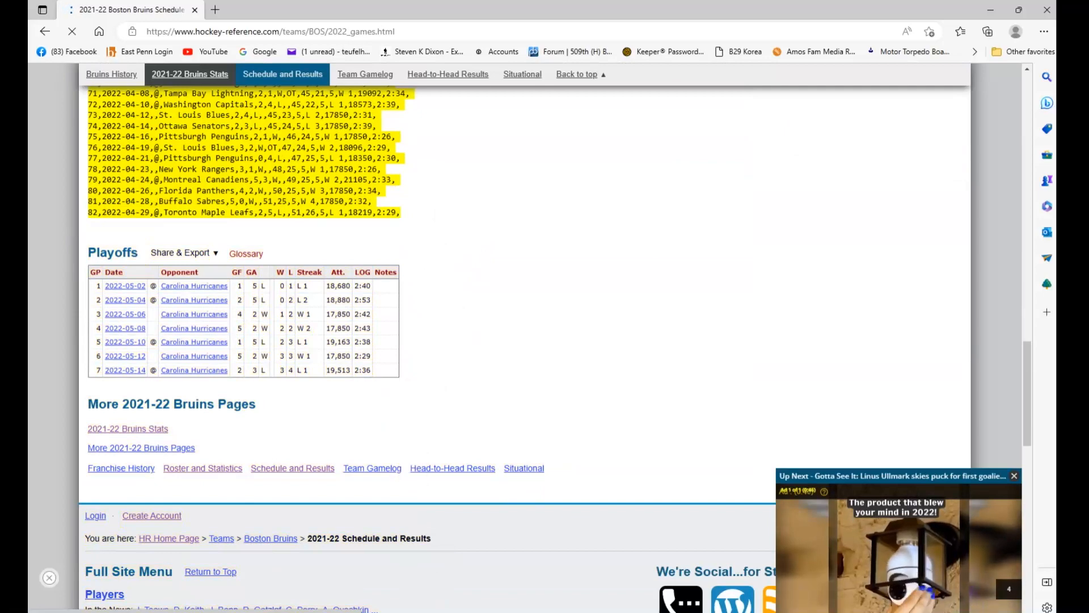
Switch to the Excel workbook and paste the schedule lines at EA2 on the Boston Bruins sheet, matching the destination formatting
{"action": "key", "text": "alt+Tab"}
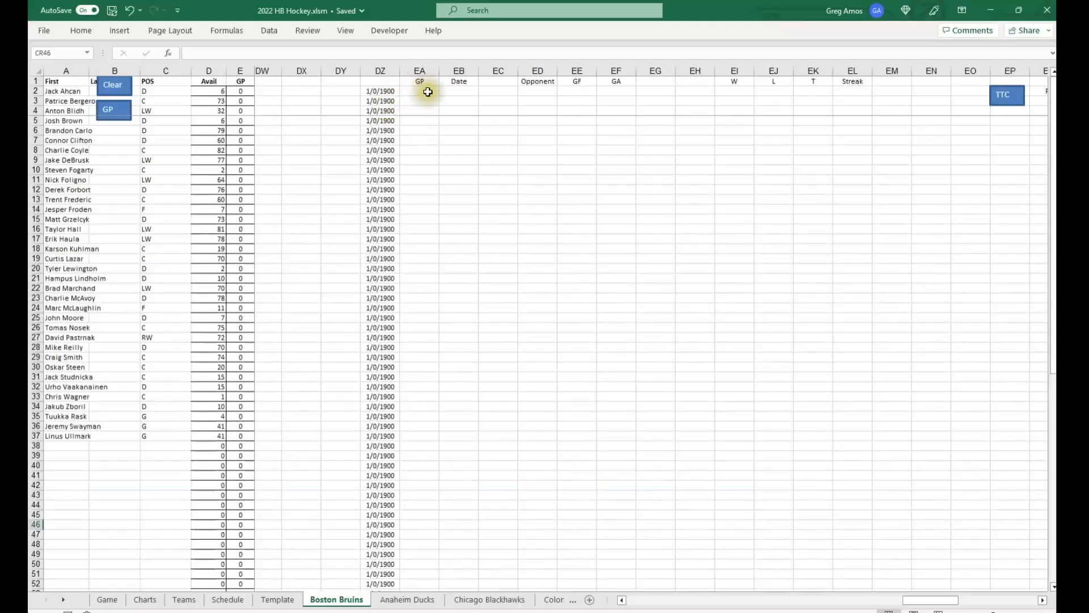
{"action": "right_click", "coordinate": [422, 91]}
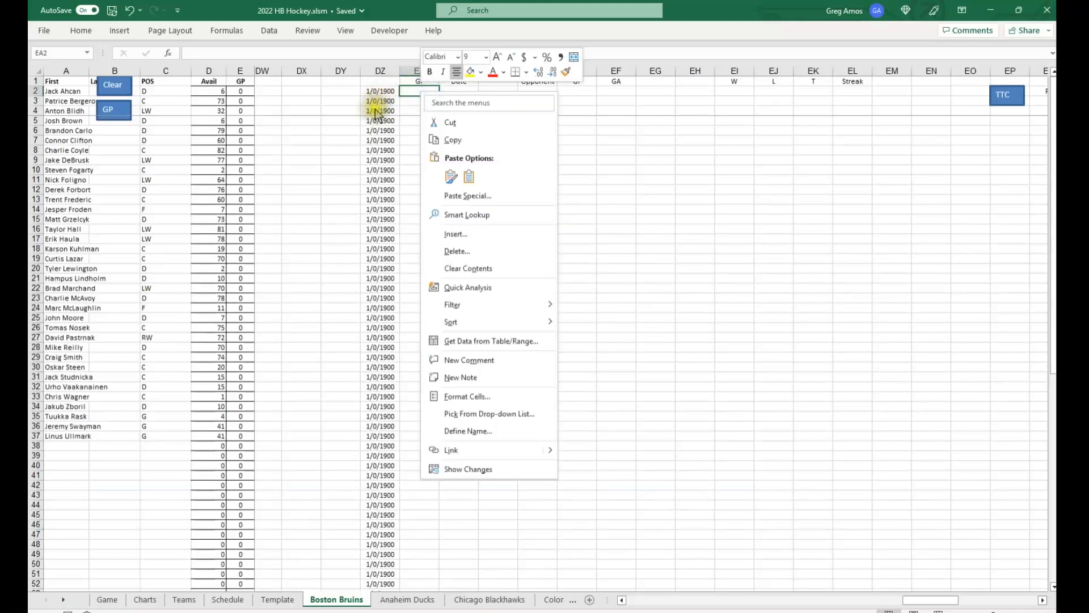
{"action": "left_click", "coordinate": [416, 93]}
{"action": "right_click", "coordinate": [415, 91]}
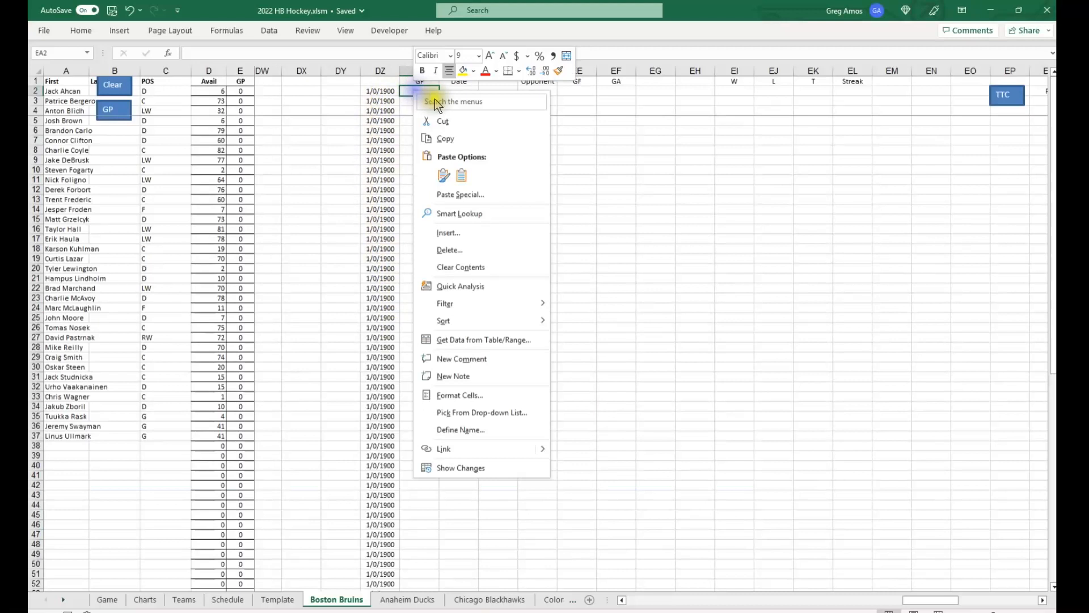
{"action": "left_click", "coordinate": [463, 177]}
{"action": "left_click", "coordinate": [463, 177]}
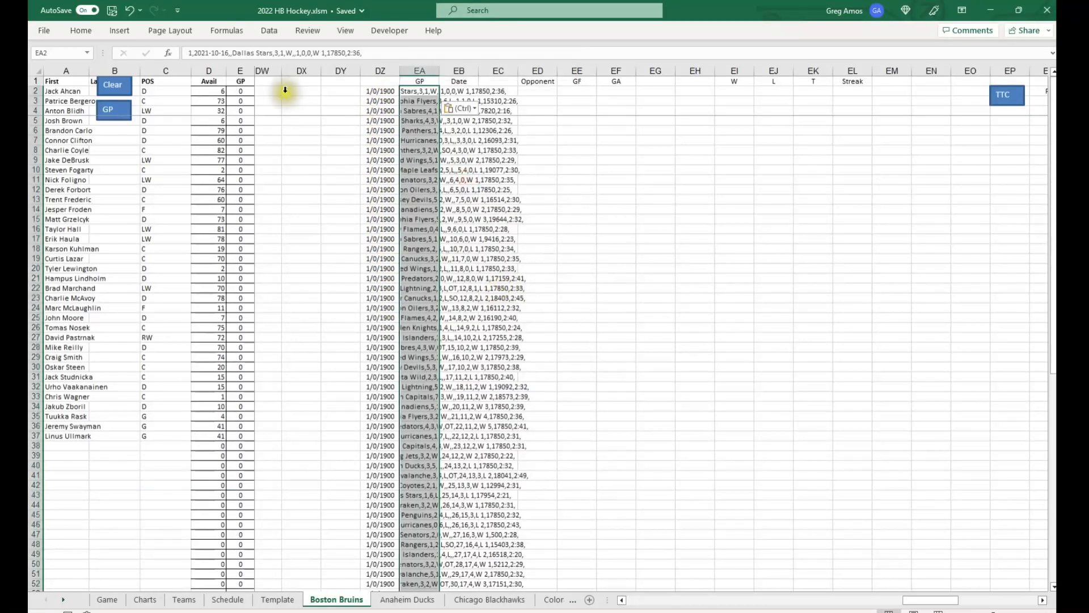
Split the pasted schedule lines in column EA into separate columns with Text to Columns, using the Delimited option
{"action": "left_click", "coordinate": [270, 31]}
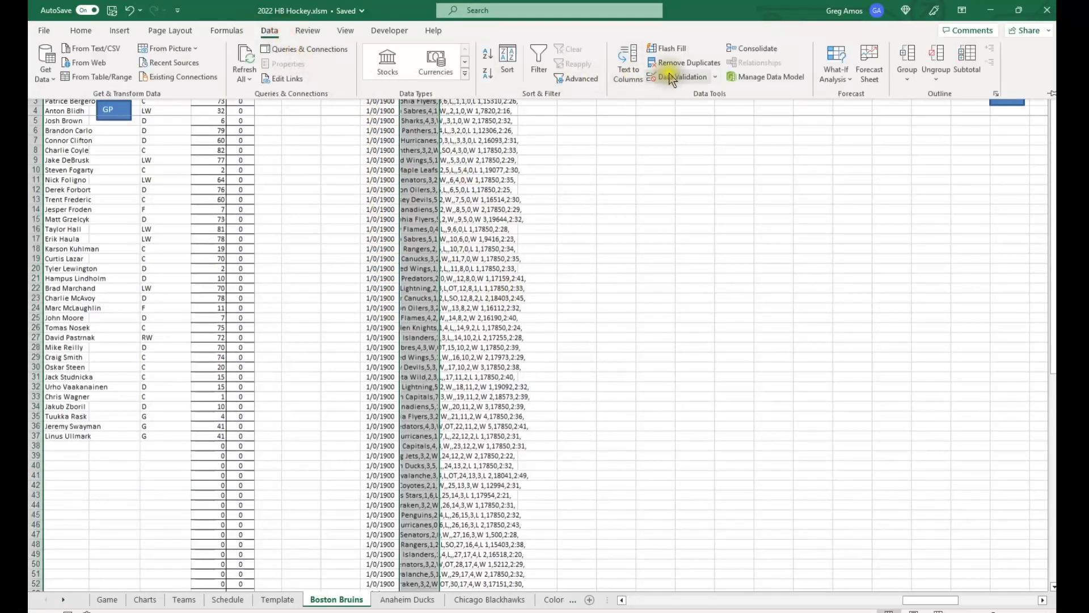
{"action": "left_click", "coordinate": [628, 67]}
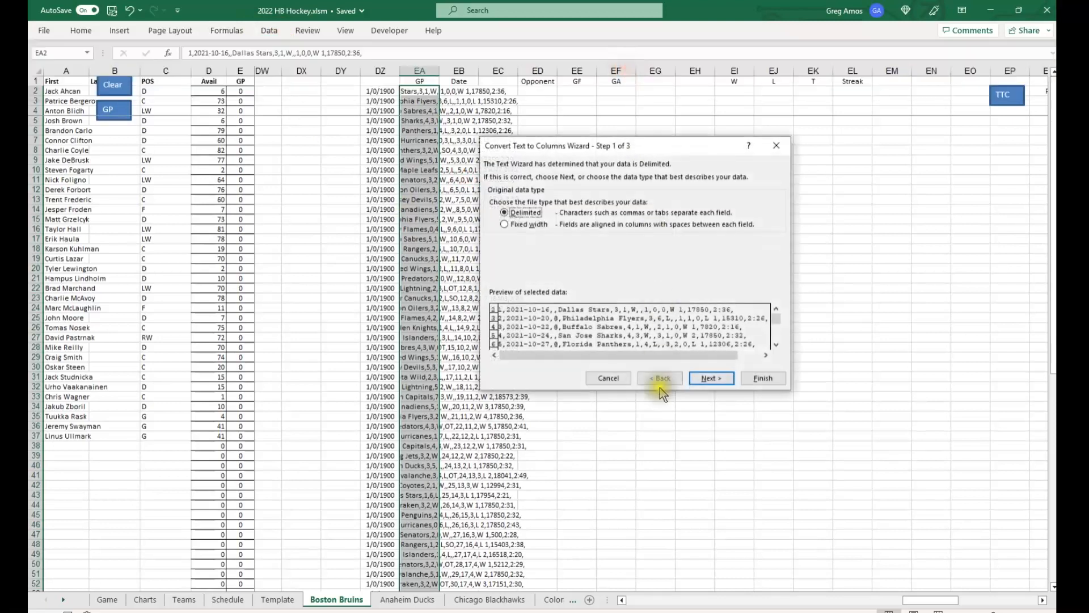
{"action": "left_click", "coordinate": [711, 377]}
{"action": "left_click", "coordinate": [755, 378]}
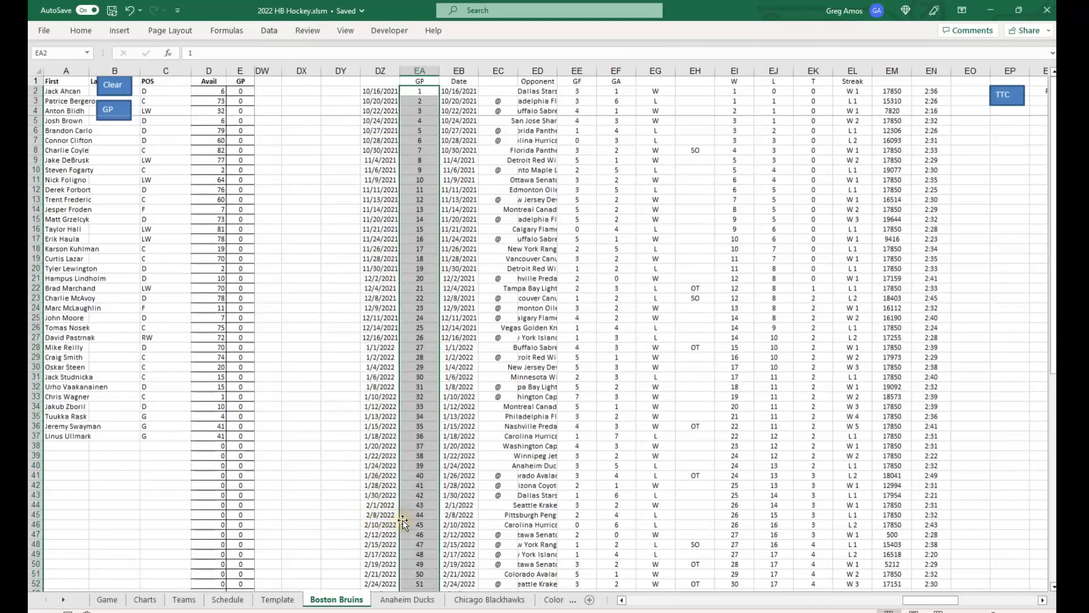
{"action": "scroll", "coordinate": [403, 522], "scroll_direction": "down", "scroll_amount": 11}
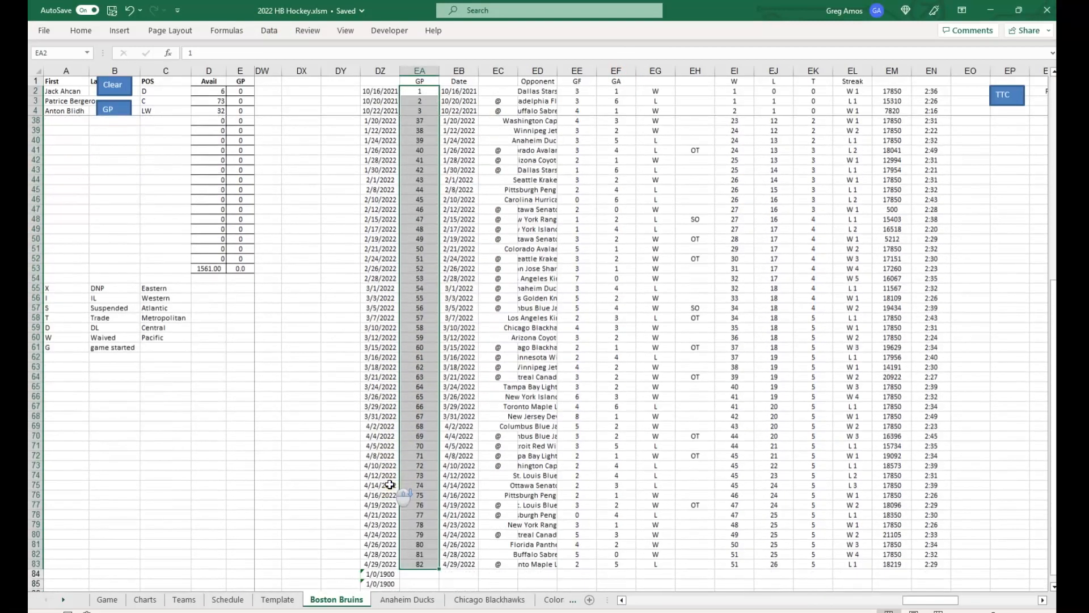
{"action": "scroll", "coordinate": [390, 484], "scroll_direction": "down", "scroll_amount": 4}
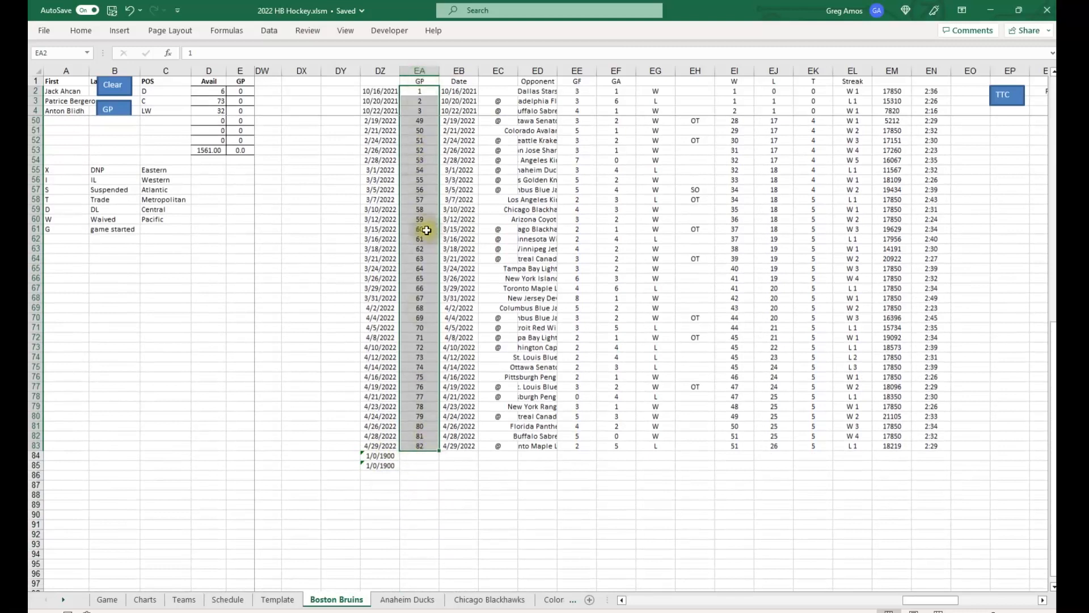
{"action": "scroll", "coordinate": [425, 346], "scroll_direction": "up", "scroll_amount": 11}
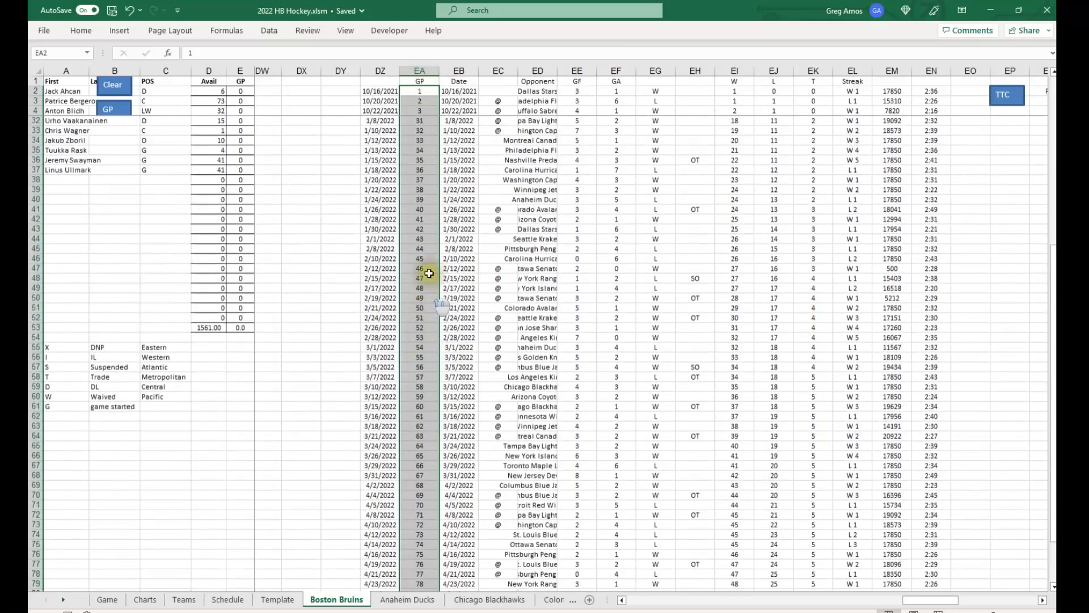
{"action": "scroll", "coordinate": [427, 160], "scroll_direction": "up", "scroll_amount": 4}
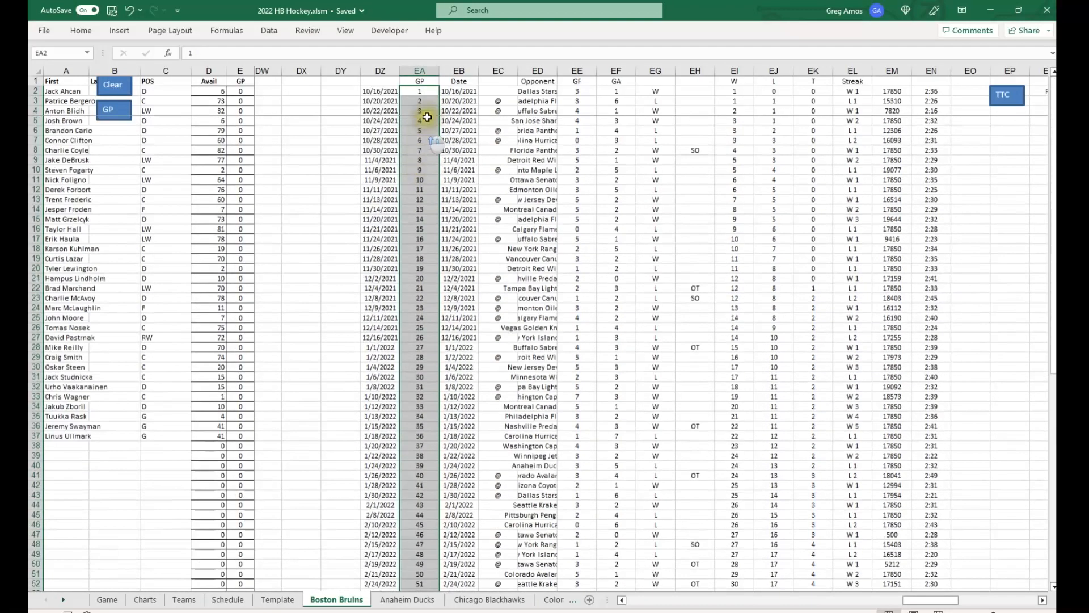
{"action": "left_click", "coordinate": [397, 32]}
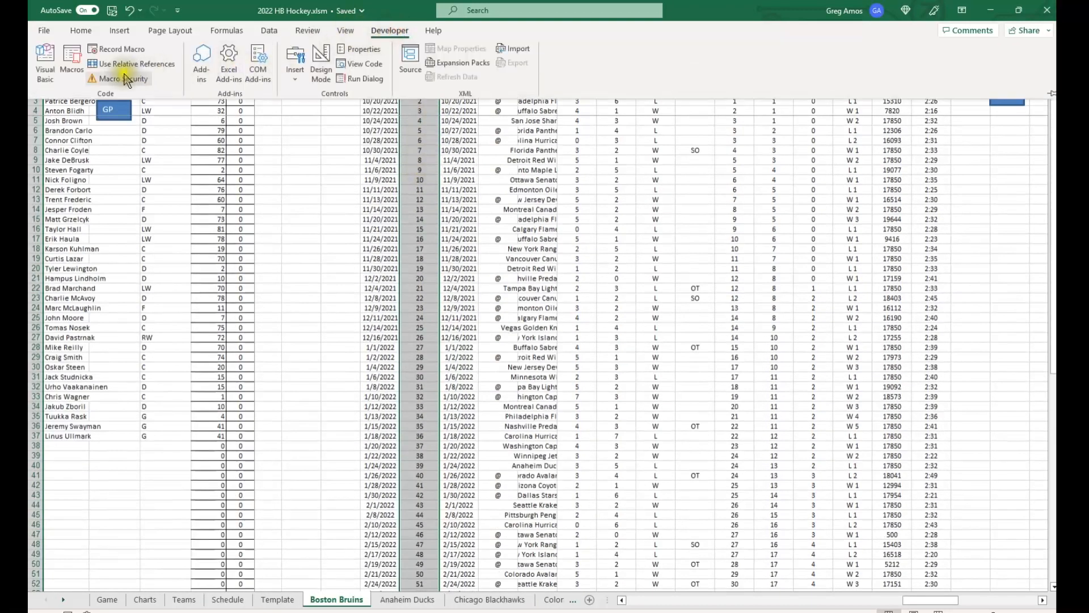
{"action": "left_click", "coordinate": [67, 67]}
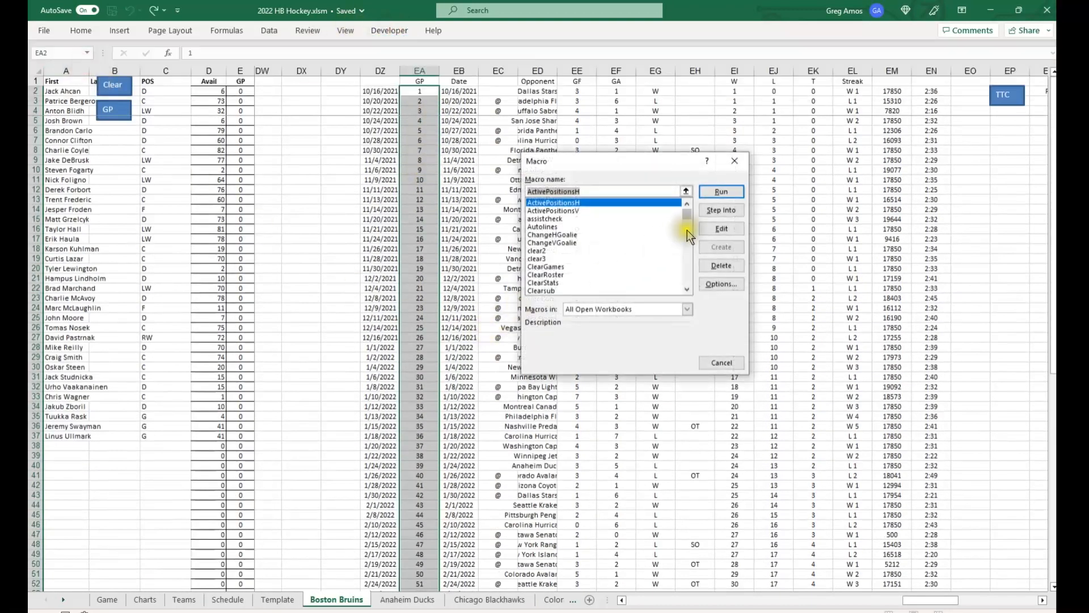
{"action": "left_click", "coordinate": [687, 222]}
{"action": "mouse_move", "coordinate": [692, 236]}
{"action": "left_mouse_down"}
{"action": "mouse_move", "coordinate": [692, 266]}
{"action": "mouse_move", "coordinate": [690, 249]}
{"action": "left_mouse_up"}
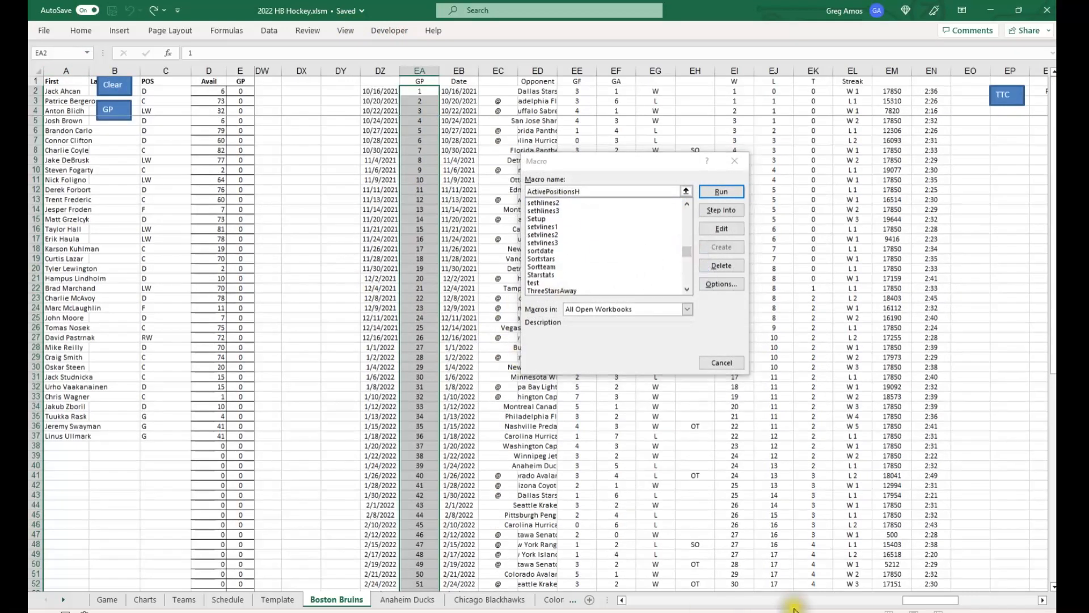
{"action": "left_click_drag", "start_coordinate": [925, 604], "coordinate": [922, 604]}
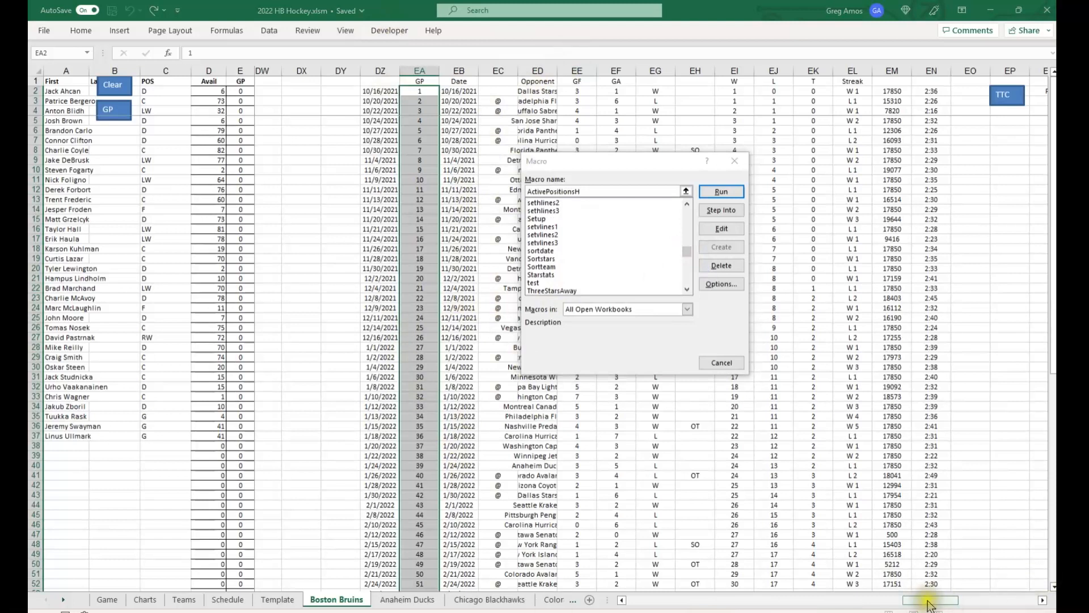
{"action": "left_click_drag", "start_coordinate": [928, 604], "coordinate": [621, 602]}
{"action": "left_click_drag", "start_coordinate": [285, 81], "coordinate": [803, 80]}
{"action": "left_click", "coordinate": [732, 363]}
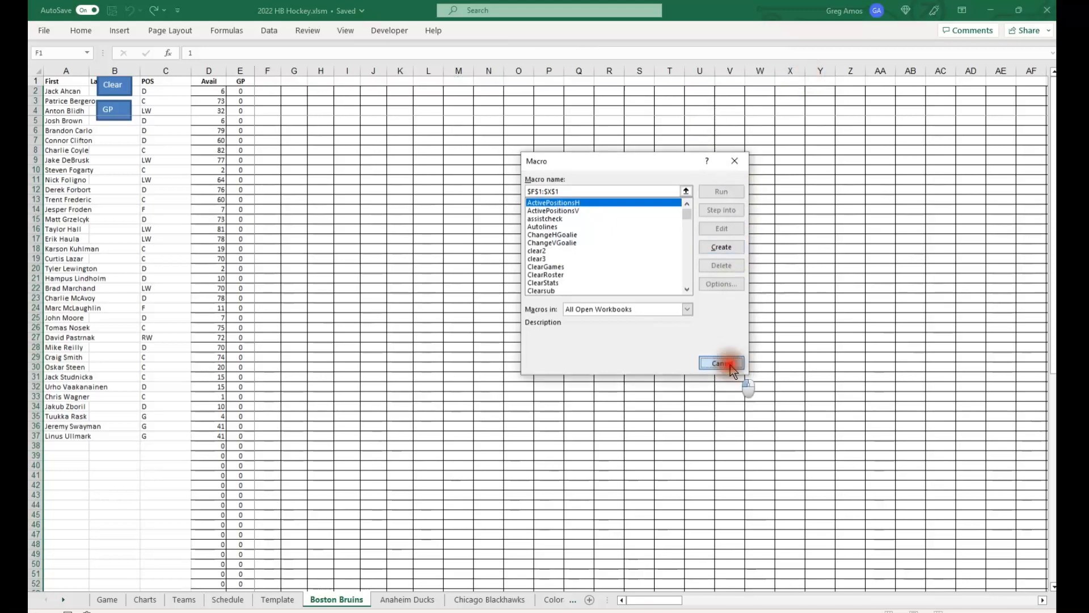
Open the code of the Scheduletocolumns macro for editing
{"action": "left_click_drag", "start_coordinate": [646, 603], "coordinate": [925, 590]}
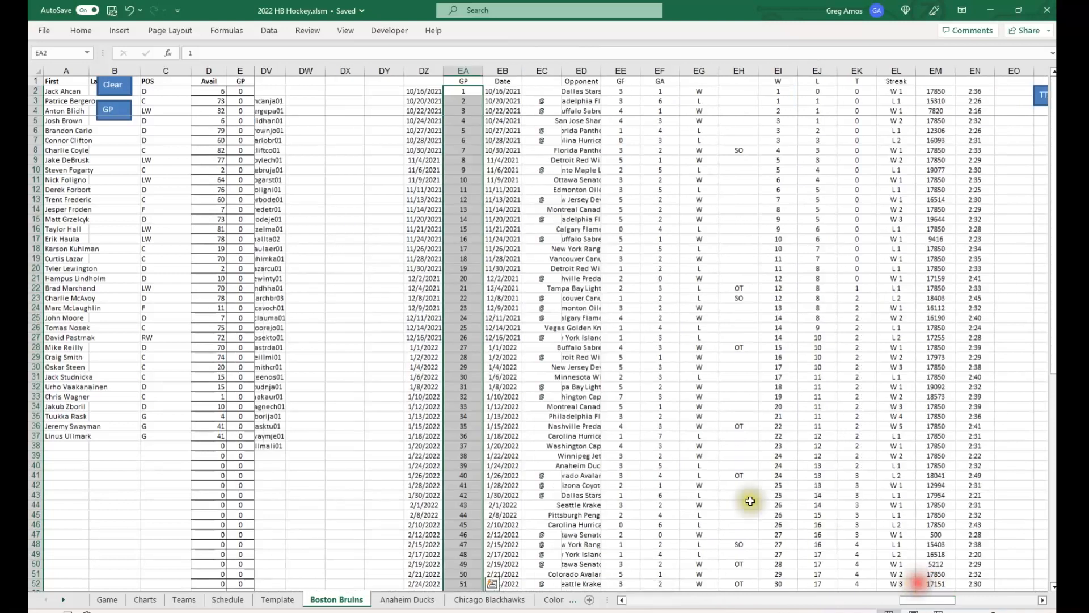
{"action": "left_click", "coordinate": [387, 30]}
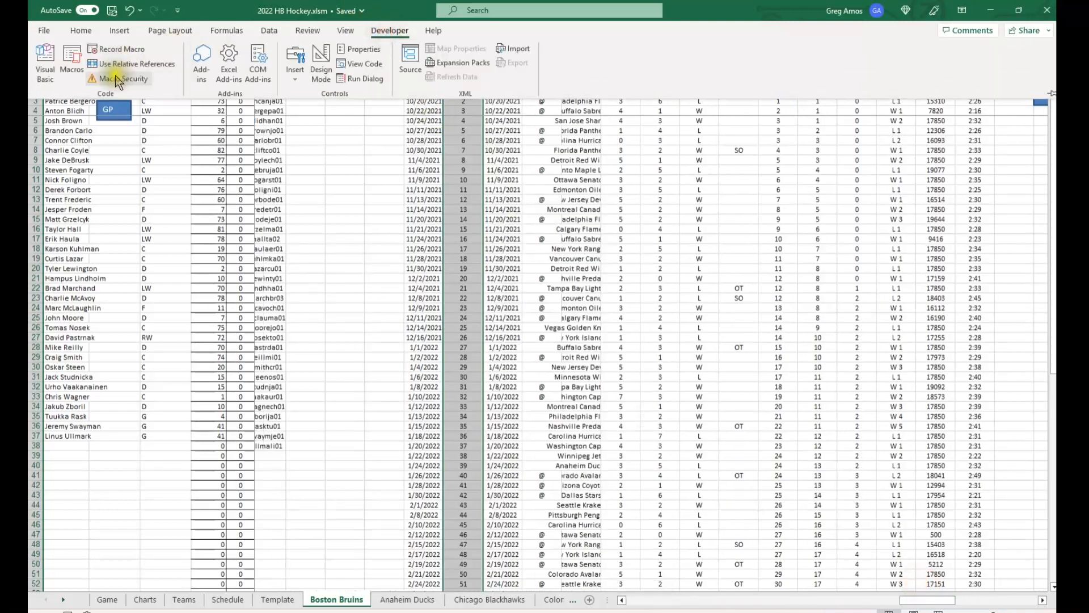
{"action": "left_click", "coordinate": [75, 63]}
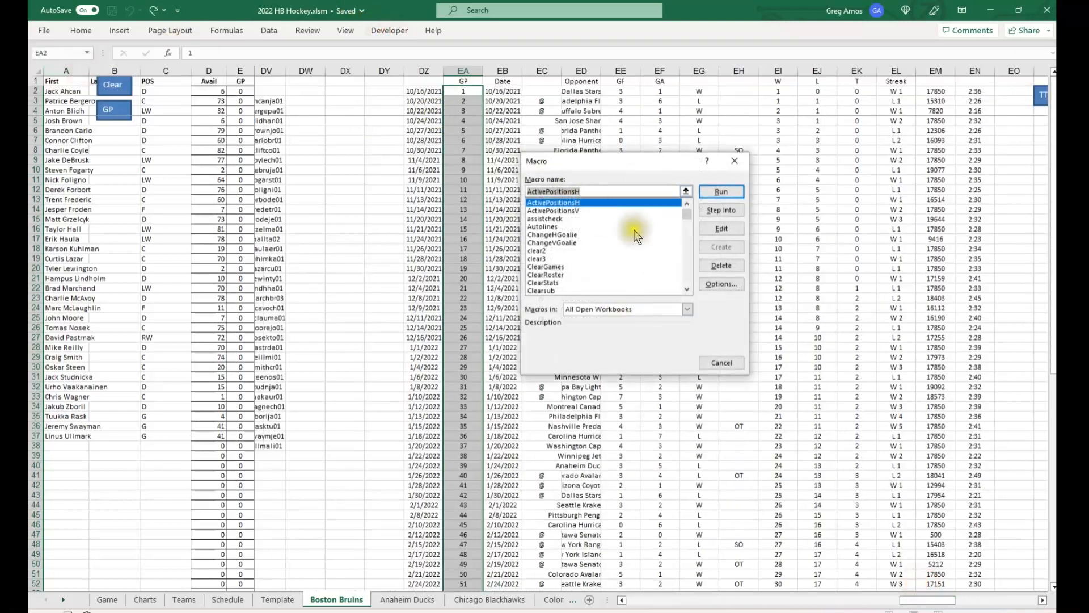
{"action": "left_click_drag", "start_coordinate": [687, 215], "coordinate": [698, 262]}
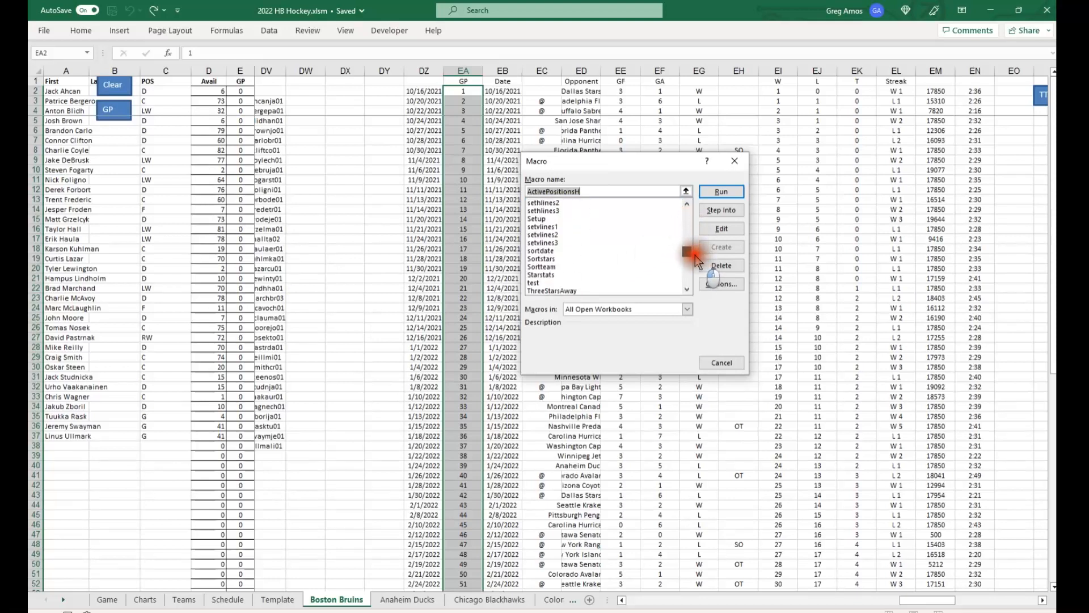
{"action": "left_click_drag", "start_coordinate": [695, 255], "coordinate": [695, 253]}
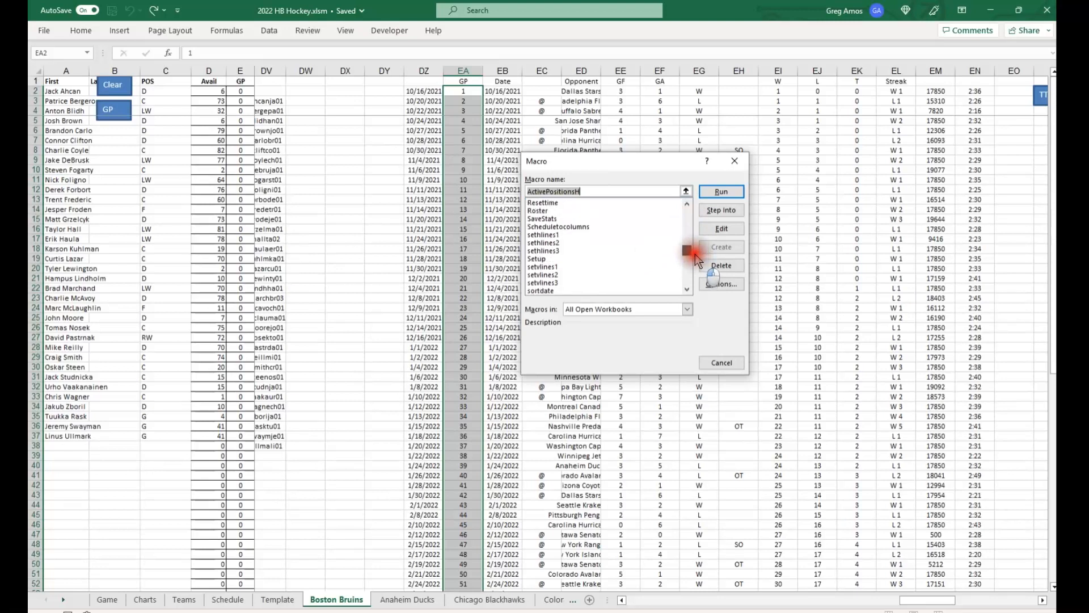
{"action": "left_click", "coordinate": [603, 227]}
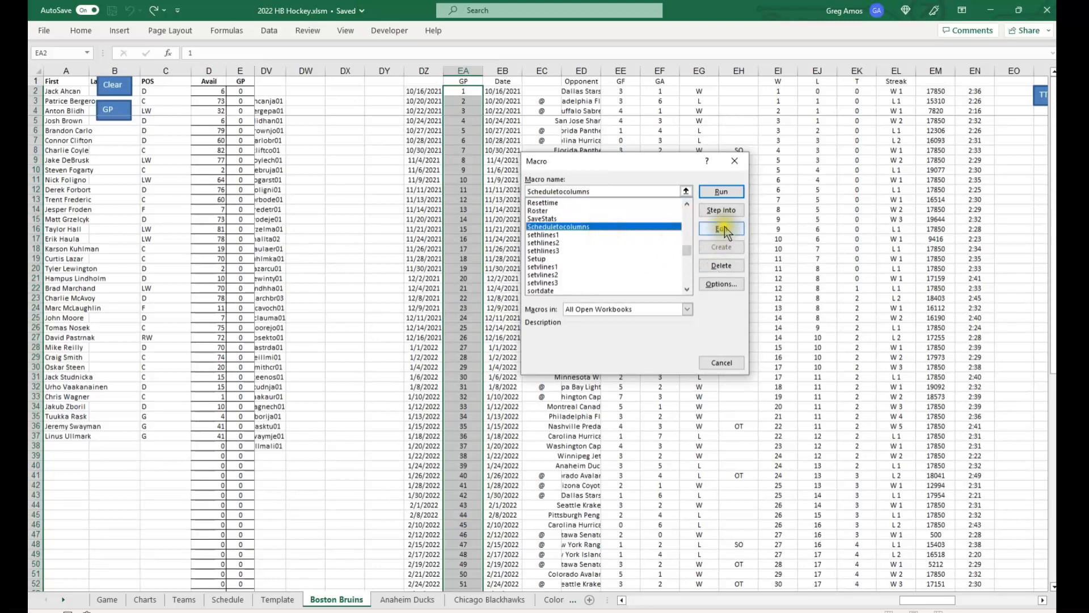
{"action": "left_click", "coordinate": [722, 228]}
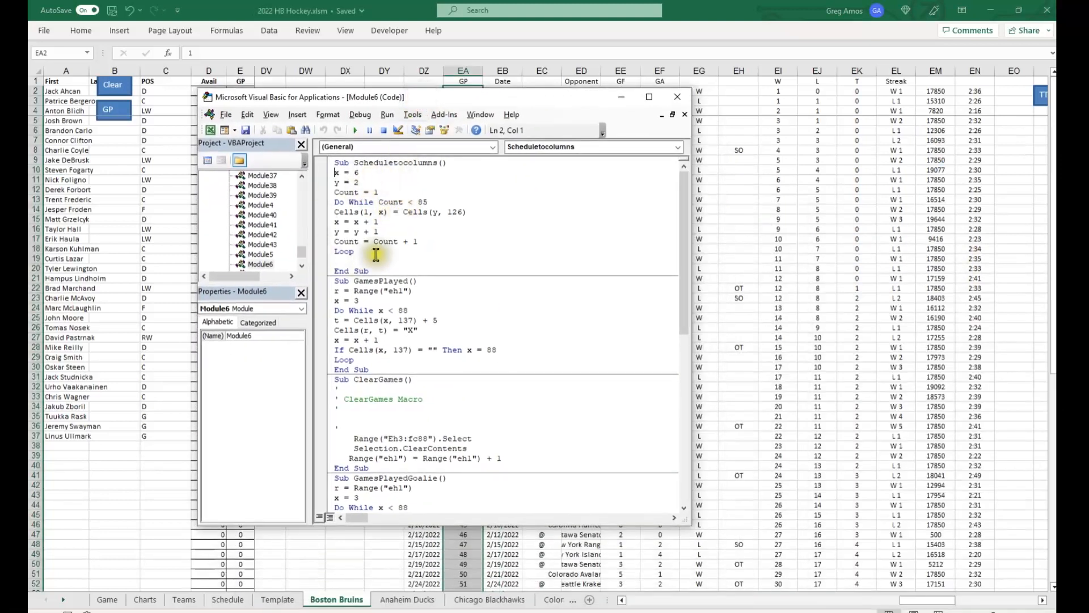
Review the Scheduletocolumns code and run it to write the values from column 126 across row 1, starting at column F
{"action": "left_click_drag", "start_coordinate": [375, 271], "coordinate": [319, 159]}
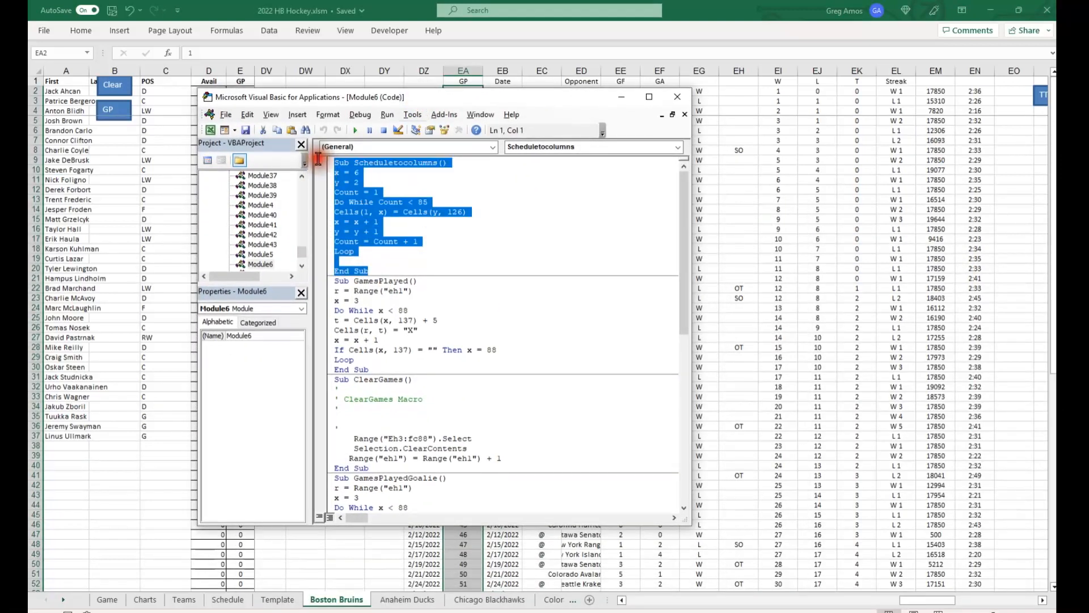
{"action": "left_click", "coordinate": [386, 204]}
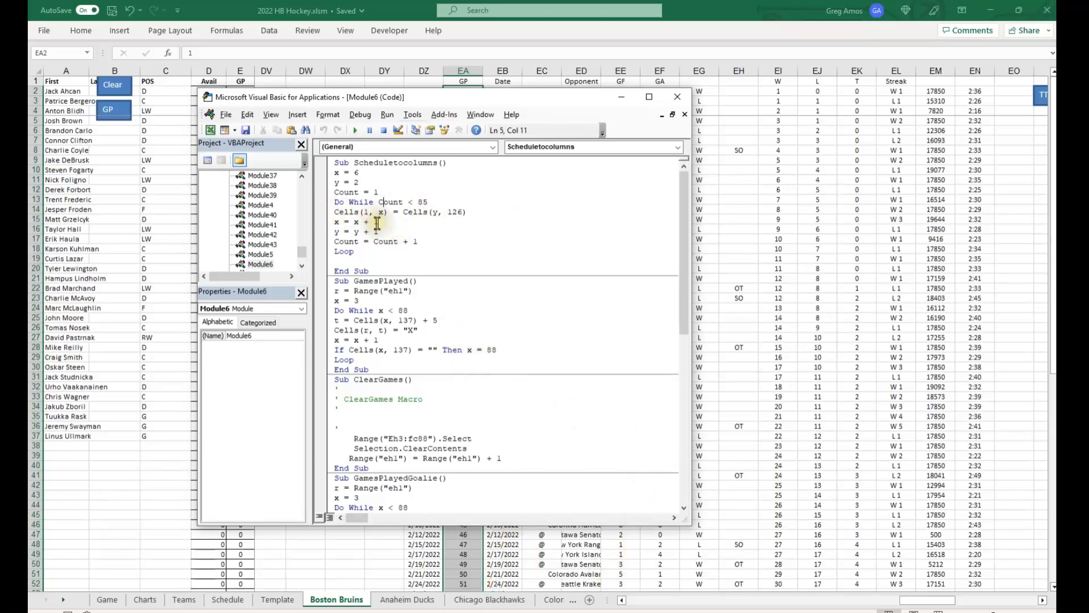
{"action": "left_click", "coordinate": [39, 80]}
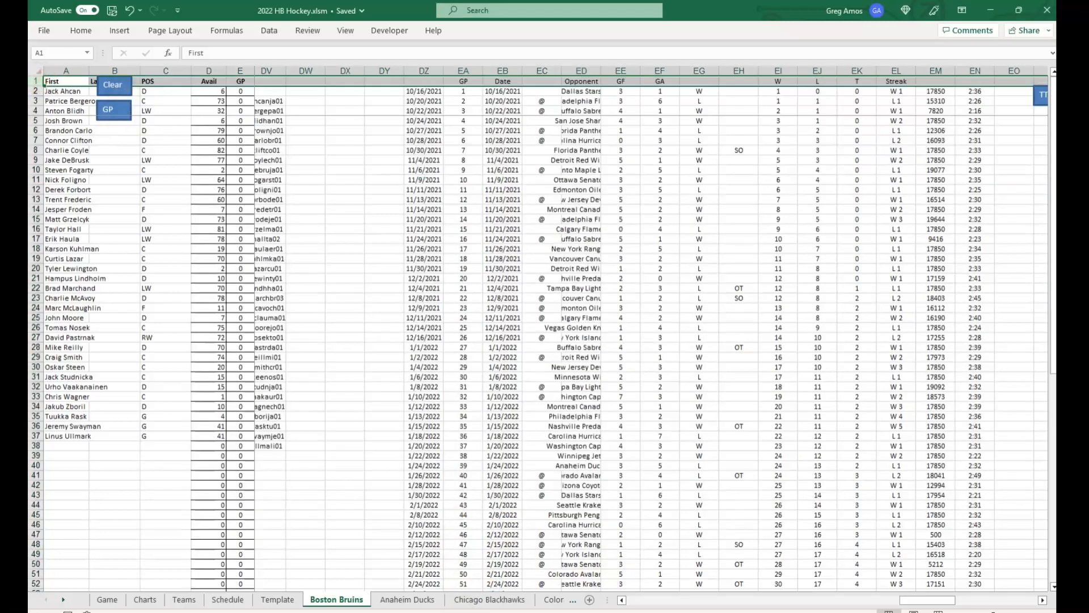
{"action": "left_click", "coordinate": [445, 611]}
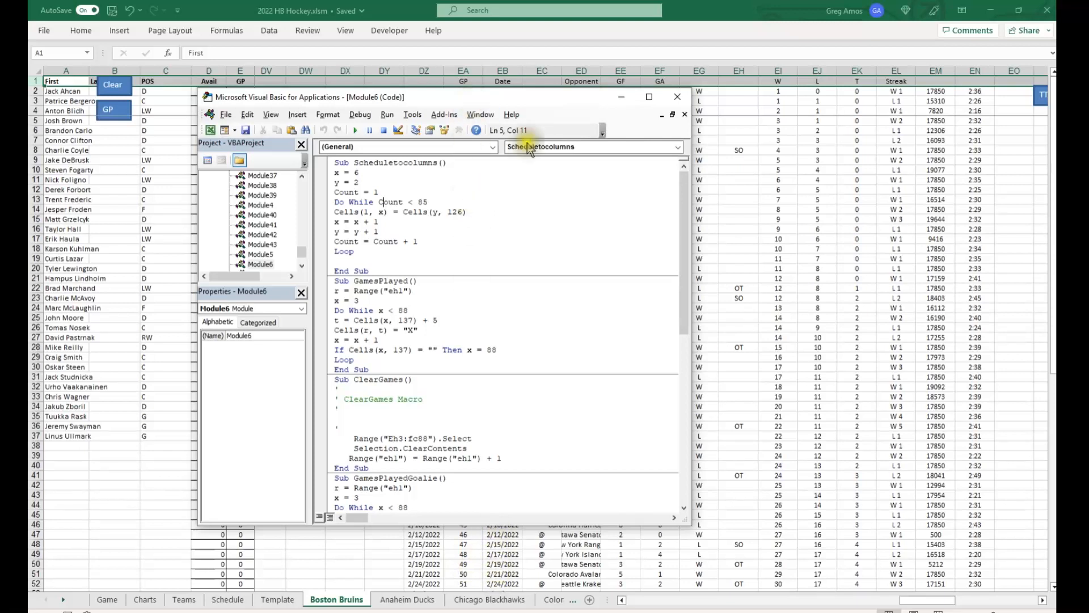
{"action": "left_click", "coordinate": [419, 202]}
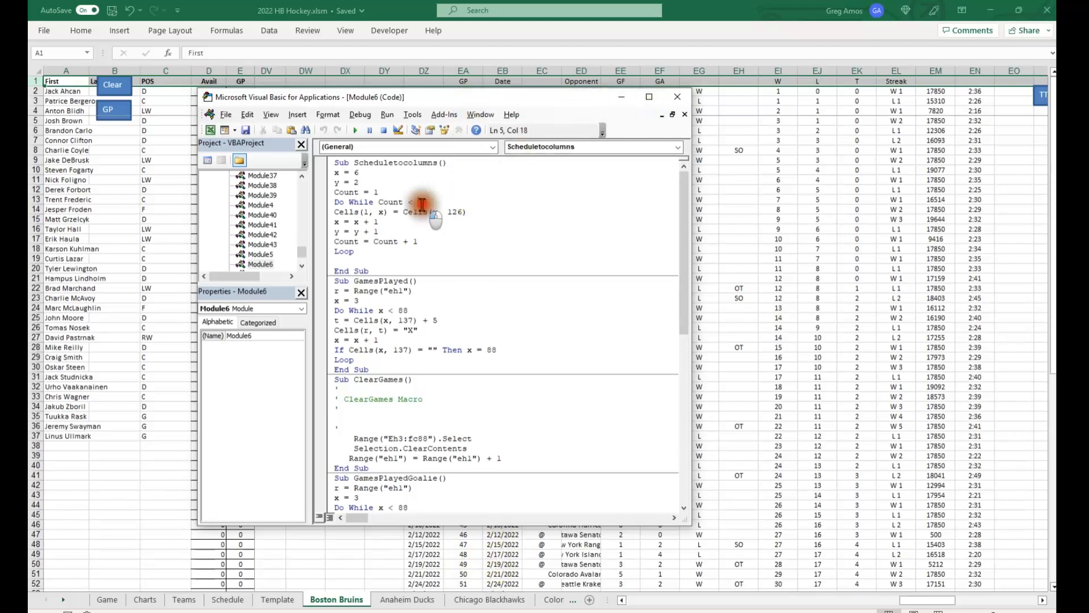
{"action": "left_click", "coordinate": [362, 136]}
{"action": "left_click", "coordinate": [678, 97]}
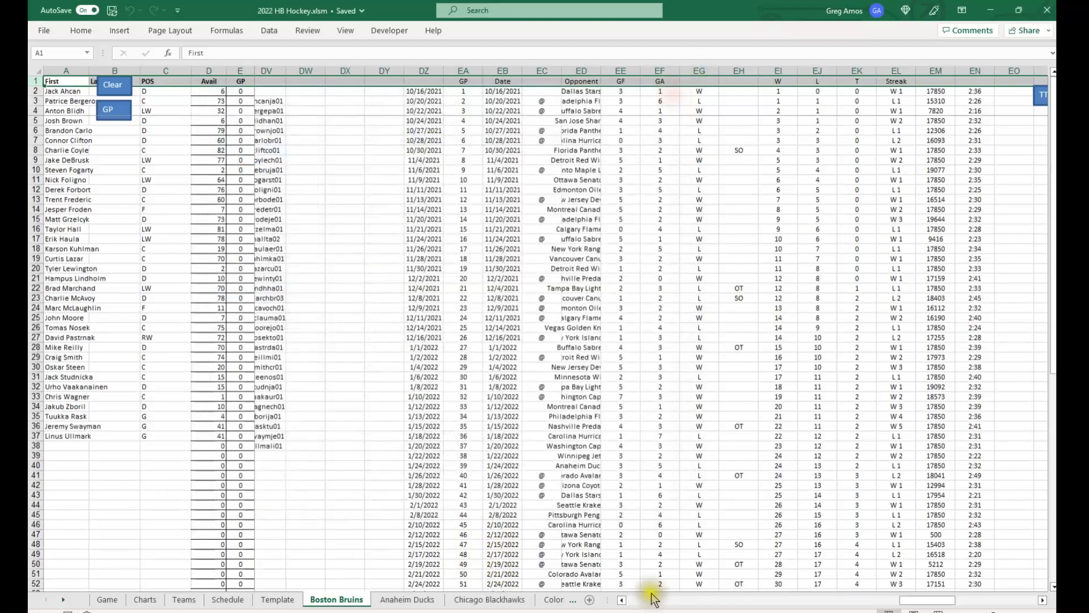
{"action": "left_click_drag", "start_coordinate": [905, 600], "coordinate": [636, 607]}
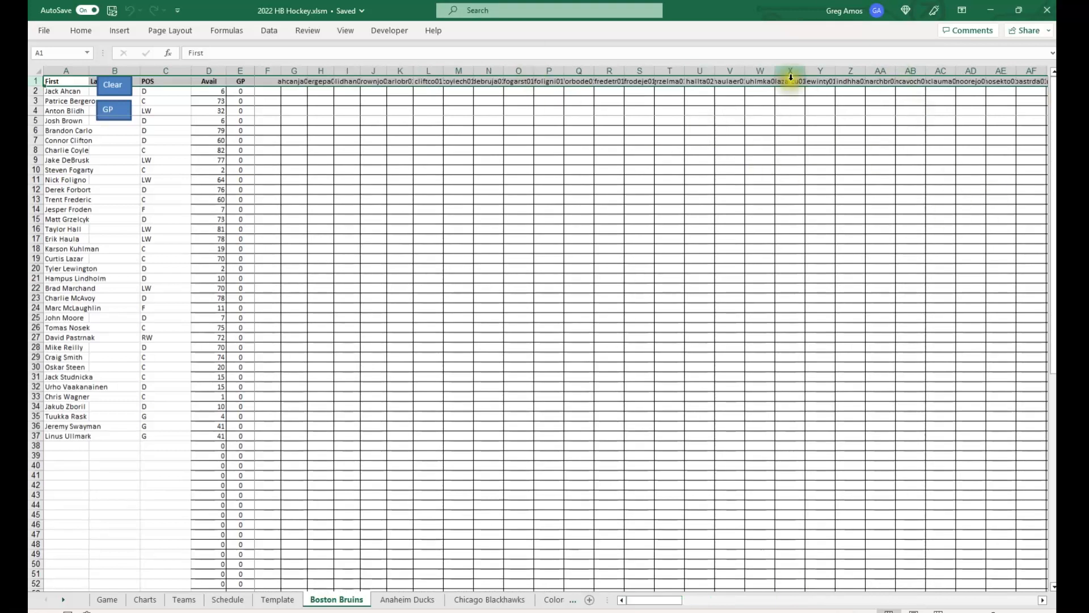
Replace the Scheduletocolumns code with a version reading column 132, and run it to write the schedule dates across row 1 from column F
{"action": "left_click", "coordinate": [746, 17]}
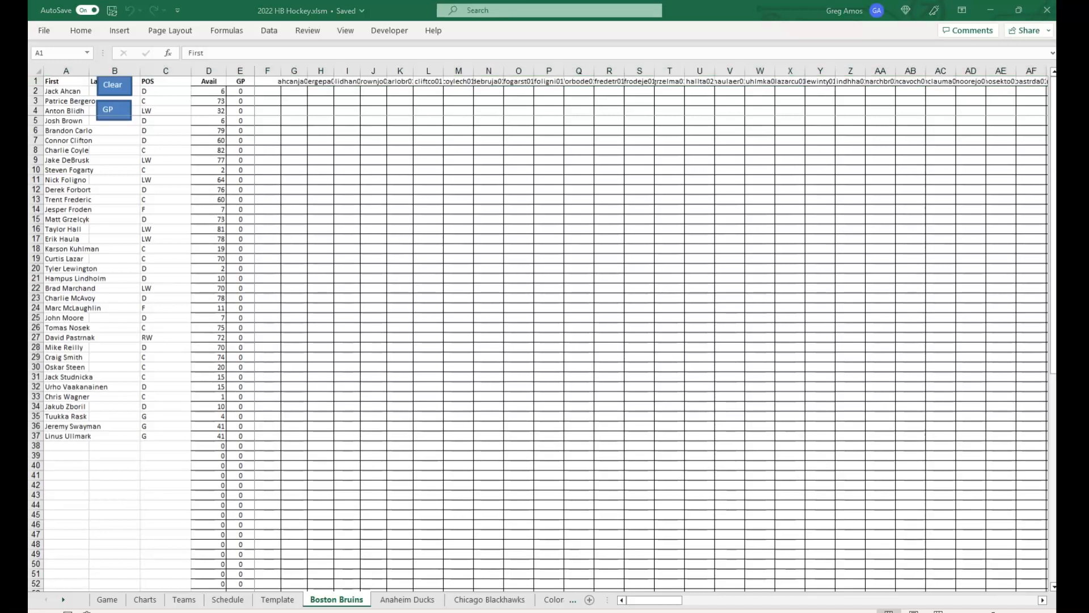
{"action": "key", "text": "alt+F11"}
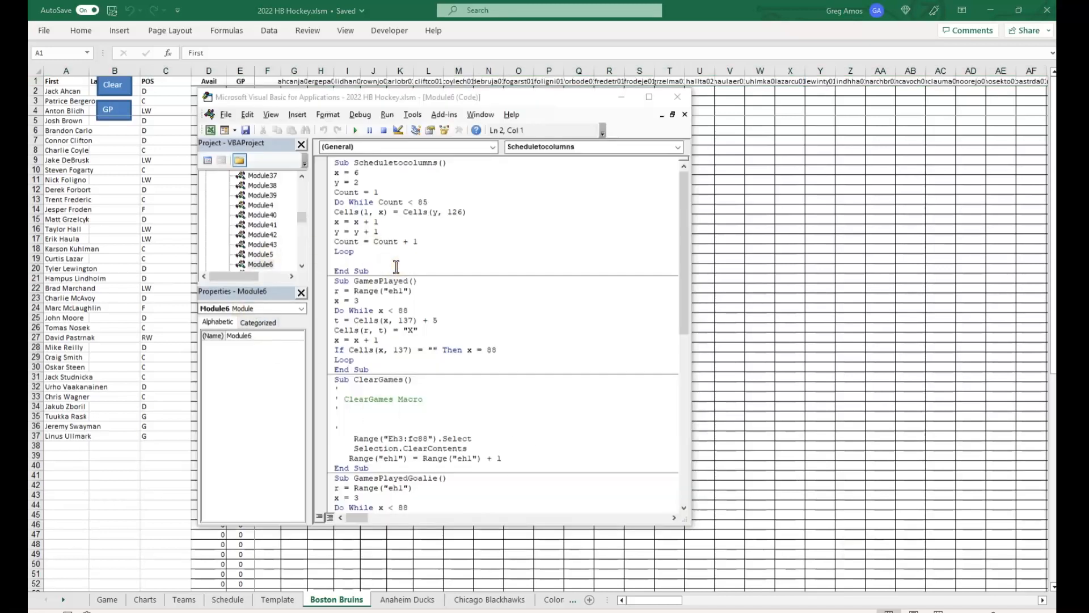
{"action": "left_click_drag", "start_coordinate": [390, 270], "coordinate": [312, 164]}
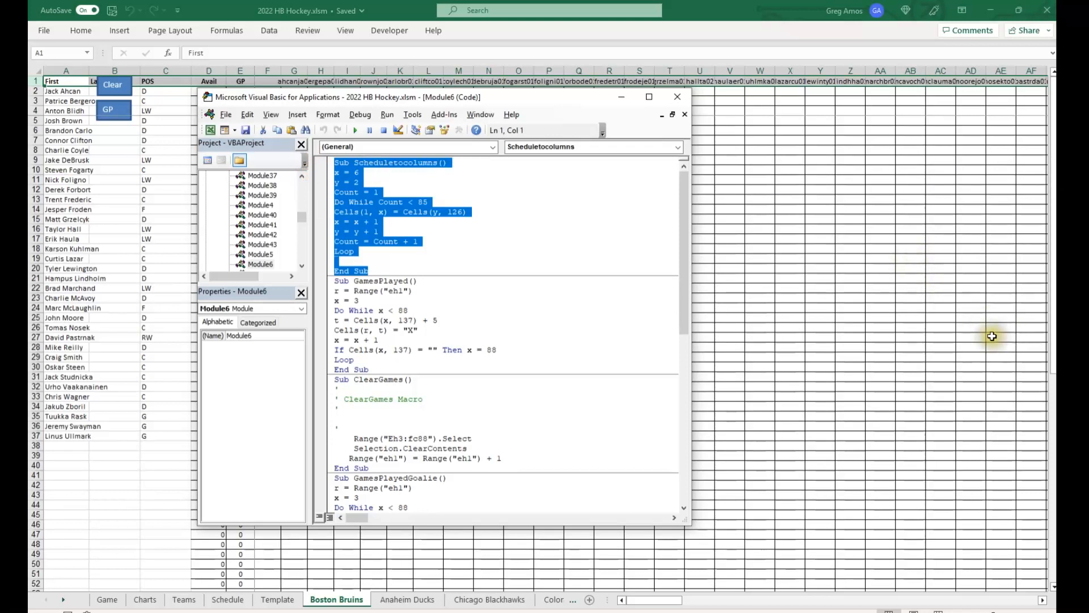
{"action": "type", "text": "Sub Scheduletocolumns() x = 6 y = 2 Count = 1 Do While Count < 85 Cells(1, x) = Cells(y, 132) x = x + 1 y = y + 1 Count = Count + 1 Loop  End Sub"}
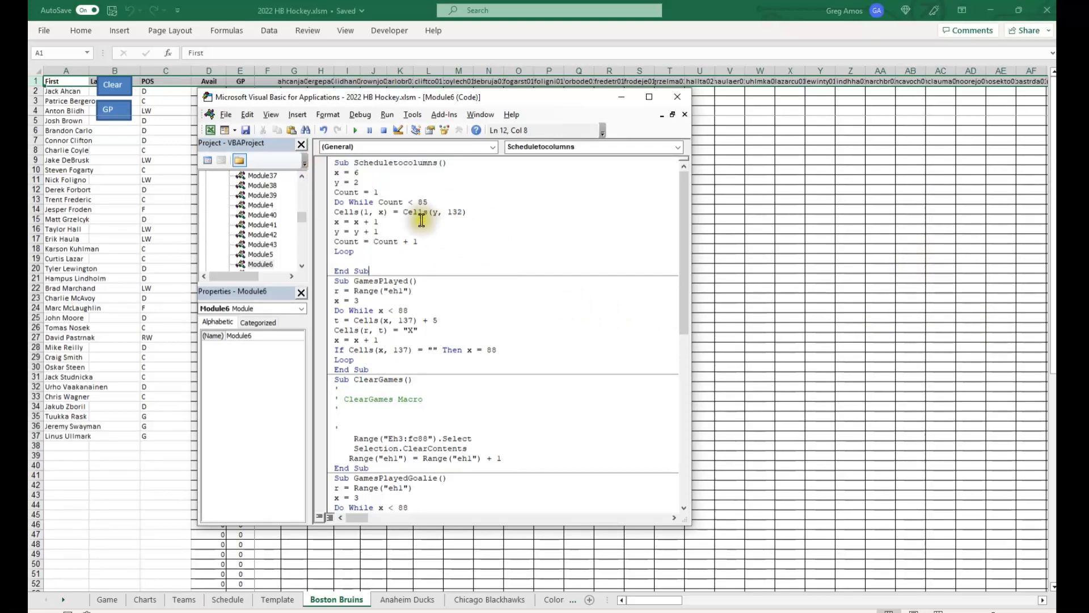
{"action": "left_click", "coordinate": [473, 221]}
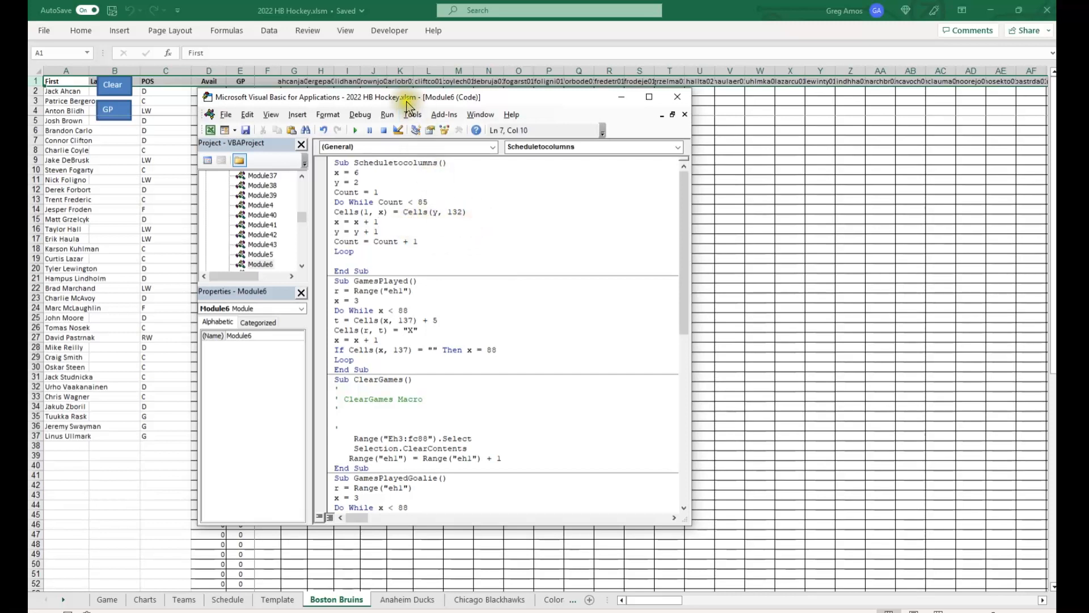
{"action": "left_click", "coordinate": [393, 252]}
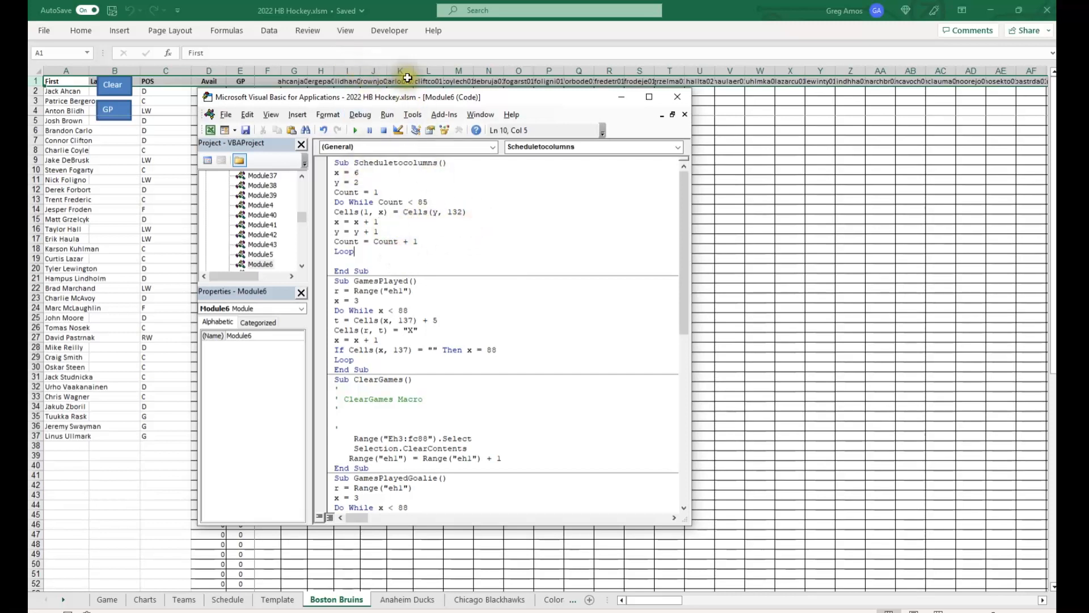
{"action": "left_click", "coordinate": [356, 130]}
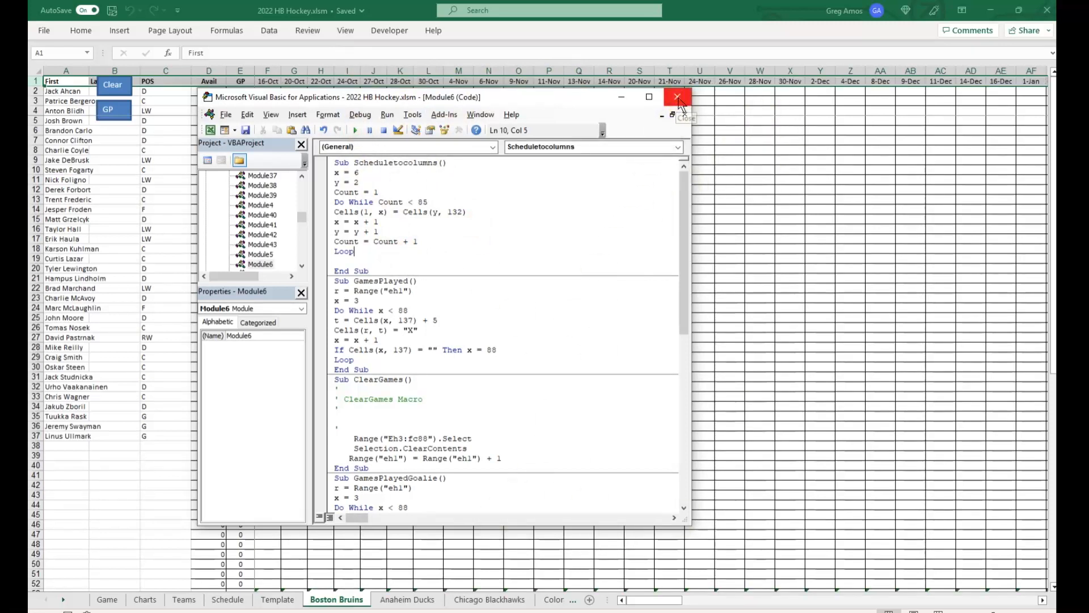
{"action": "left_click", "coordinate": [621, 97]}
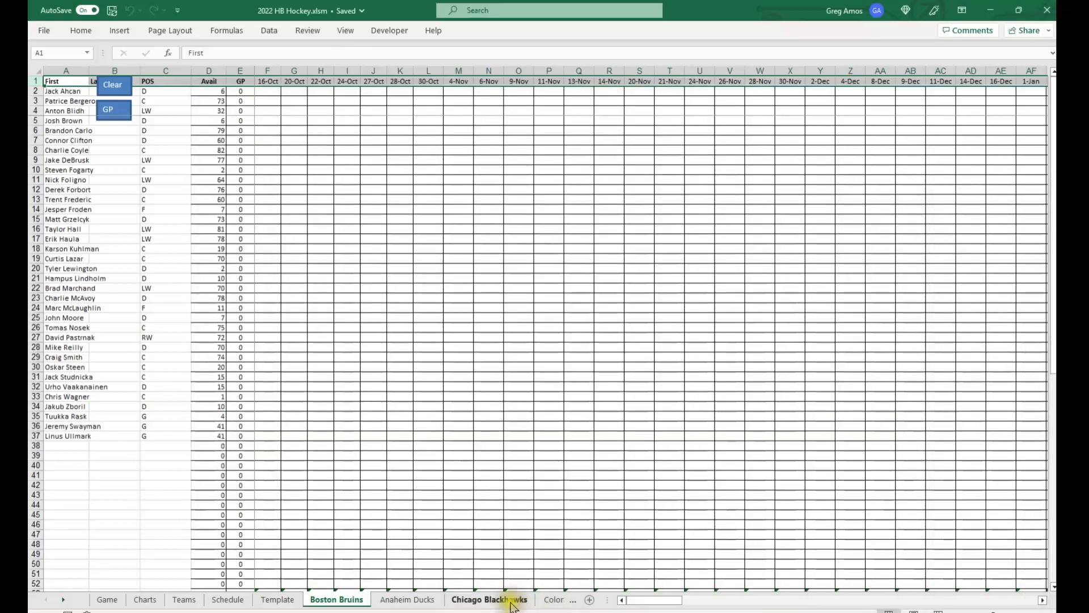
Examine the date formulas in column DZ beside the imported schedule, and select cell EQ3 for the player's game log
{"action": "left_click_drag", "start_coordinate": [653, 600], "coordinate": [936, 605]}
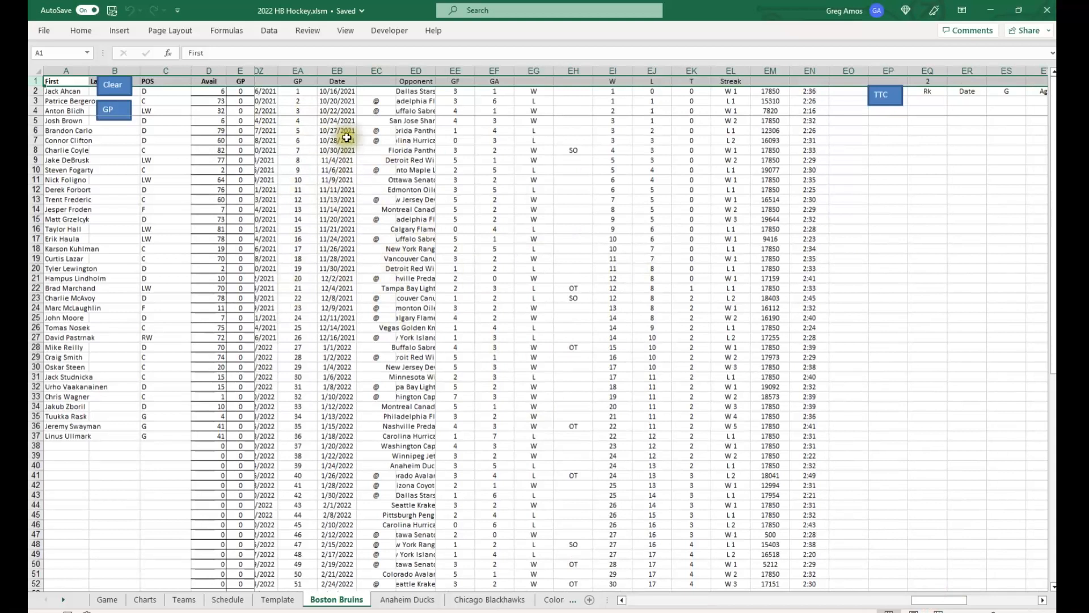
{"action": "left_click", "coordinate": [261, 116]}
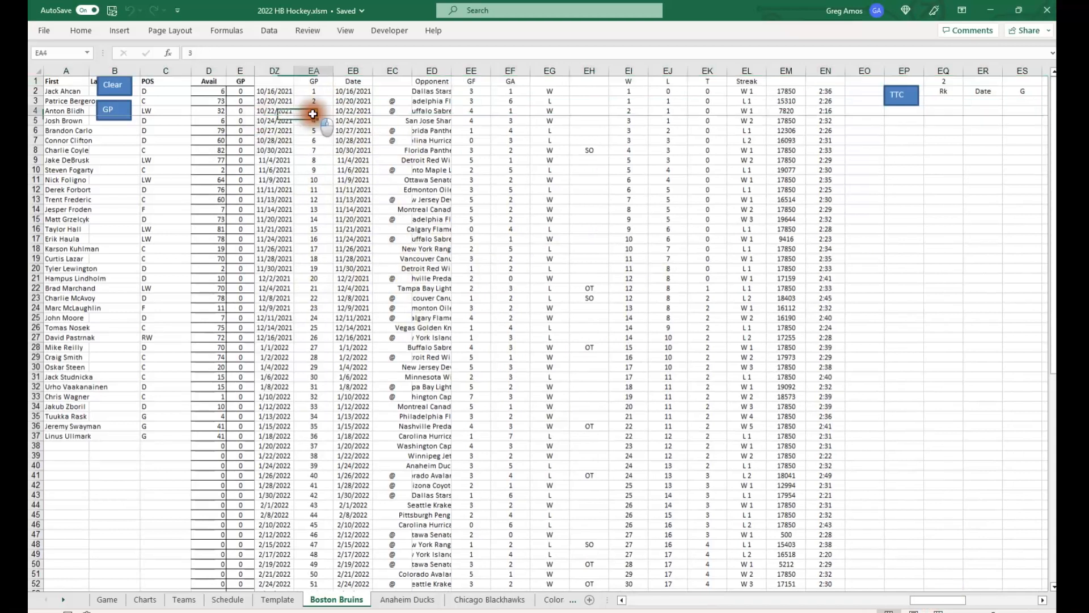
{"action": "left_click_drag", "start_coordinate": [308, 112], "coordinate": [314, 247]}
{"action": "left_click", "coordinate": [272, 200]}
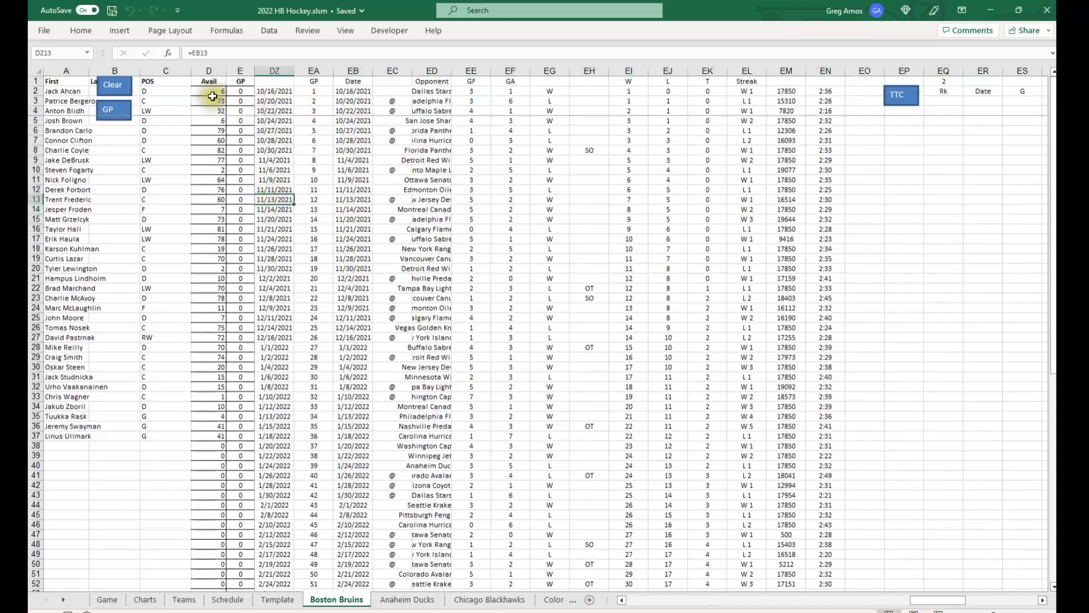
{"action": "left_click_drag", "start_coordinate": [925, 593], "coordinate": [973, 593]}
{"action": "left_click", "coordinate": [448, 101]}
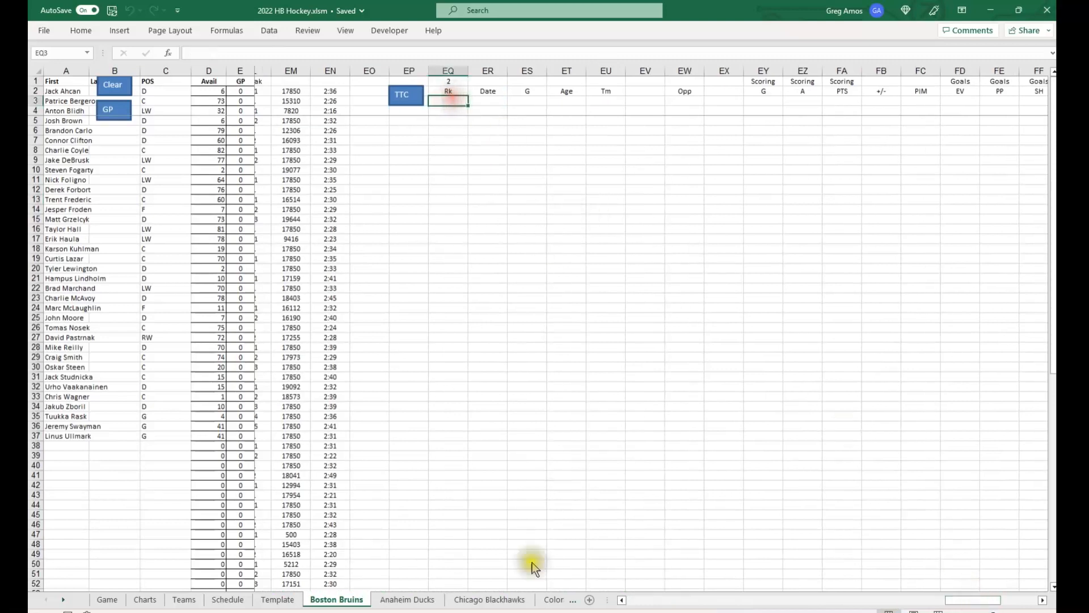
Switch to the browser, return to the 2021-22 Boston Bruins roster and open Jack Ahcan's 2021-22 game log
{"action": "left_click", "coordinate": [531, 611]}
{"action": "scroll", "coordinate": [374, 386], "scroll_direction": "up", "scroll_amount": 10}
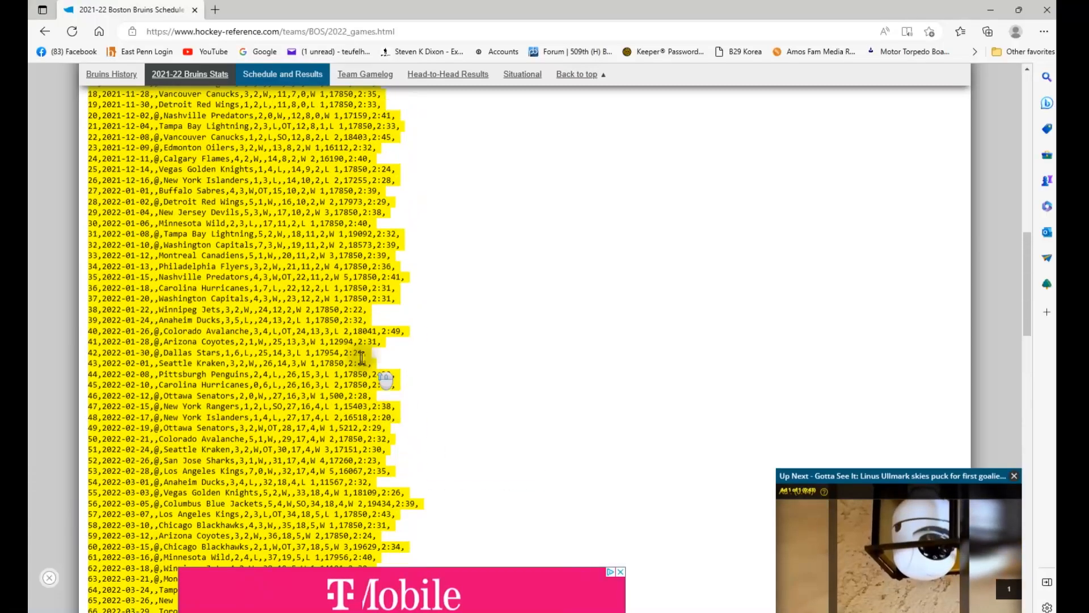
{"action": "scroll", "coordinate": [362, 359], "scroll_direction": "up", "scroll_amount": 3}
{"action": "left_click", "coordinate": [44, 31]}
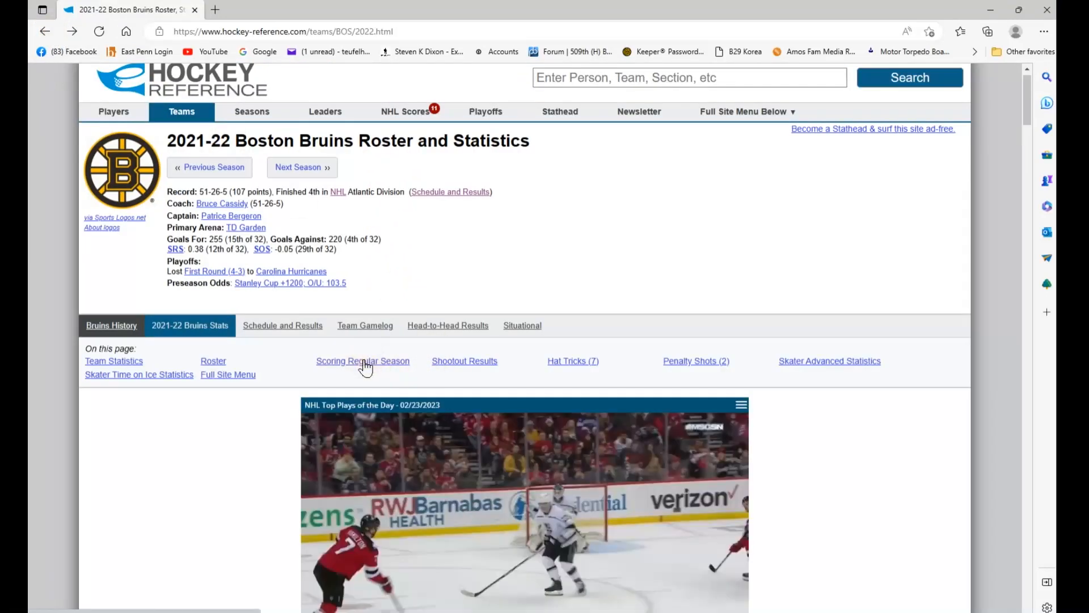
{"action": "scroll", "coordinate": [368, 374], "scroll_direction": "down", "scroll_amount": 15}
{"action": "scroll", "coordinate": [372, 373], "scroll_direction": "down", "scroll_amount": 1}
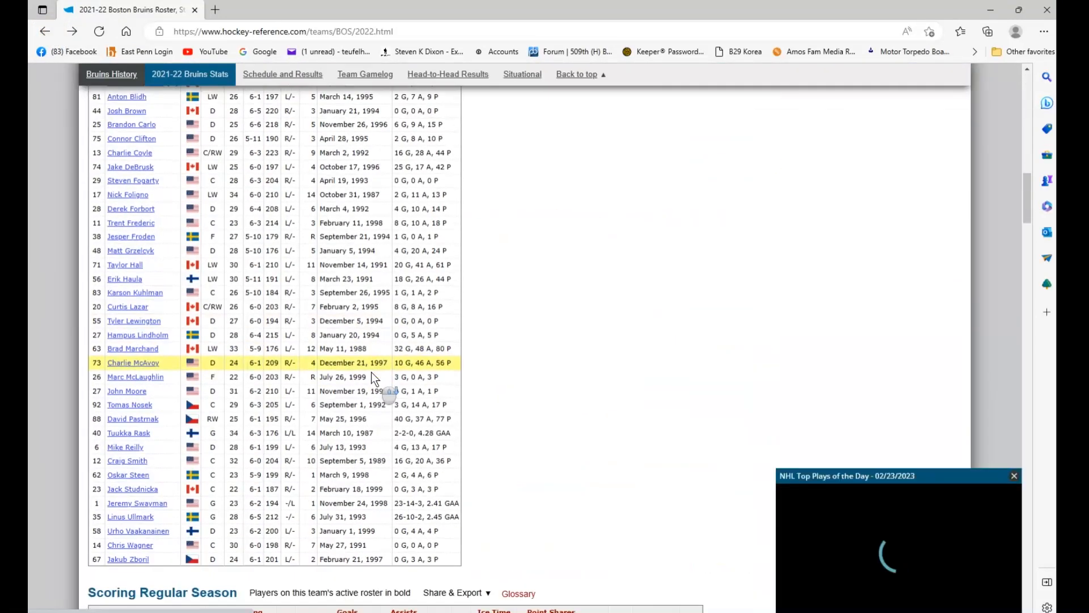
{"action": "scroll", "coordinate": [372, 373], "scroll_direction": "up", "scroll_amount": 2}
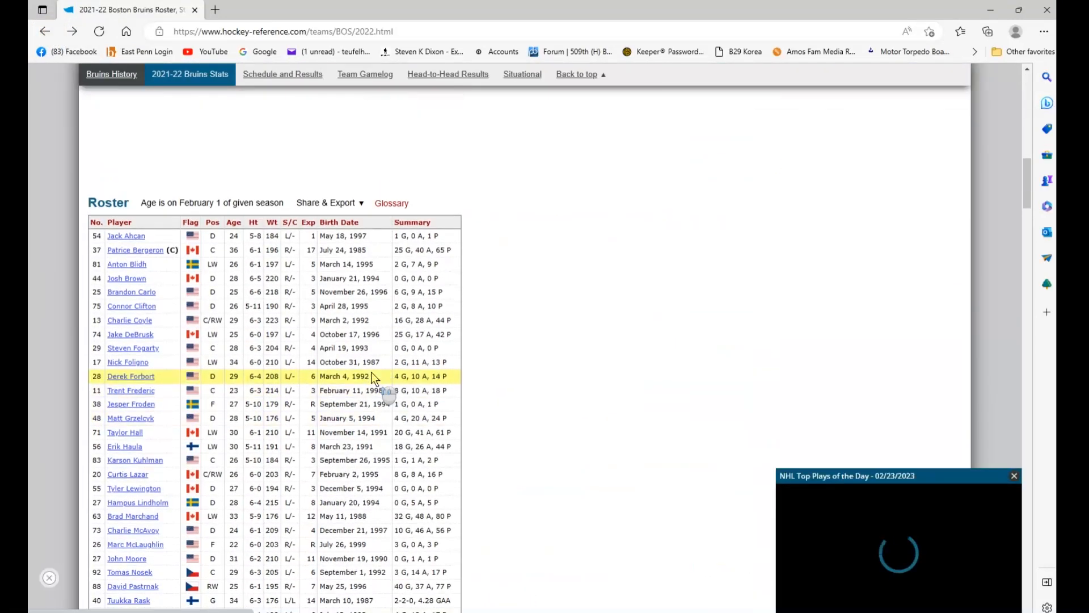
{"action": "left_click", "coordinate": [140, 237]}
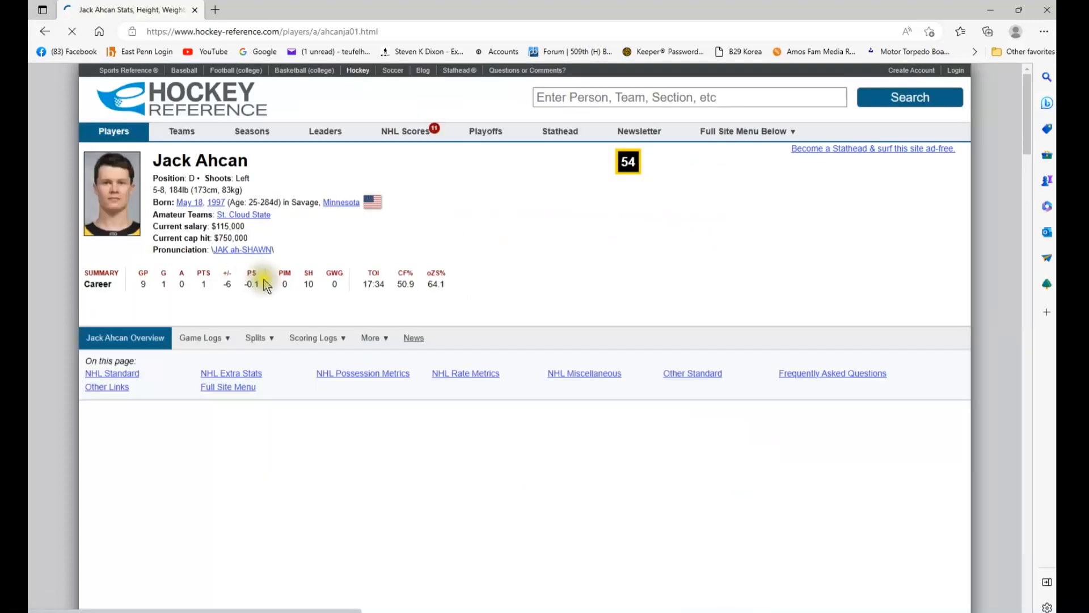
{"action": "mouse_move", "coordinate": [201, 344]}
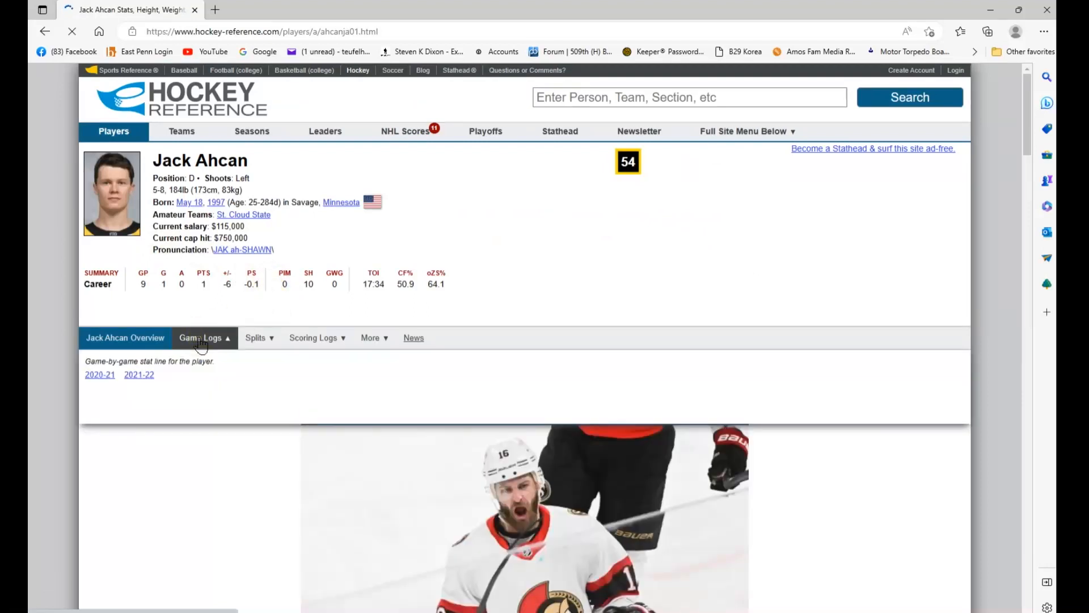
{"action": "left_click", "coordinate": [145, 377]}
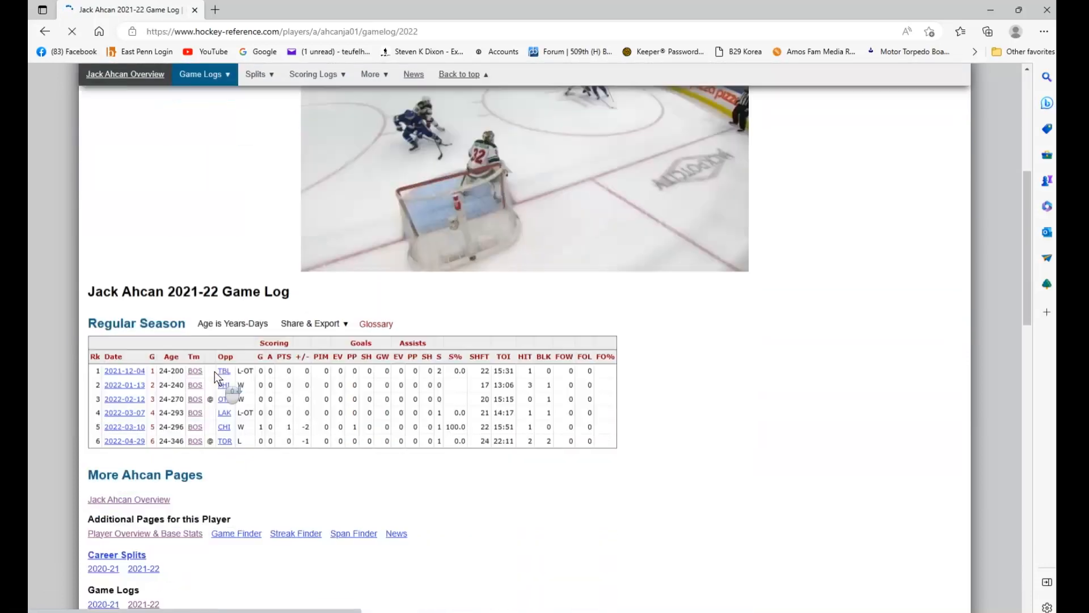
Show the regular season game log as CSV and copy all of its game lines without the header rows
{"action": "scroll", "coordinate": [218, 378], "scroll_direction": "down", "scroll_amount": 3}
{"action": "mouse_move", "coordinate": [340, 175]}
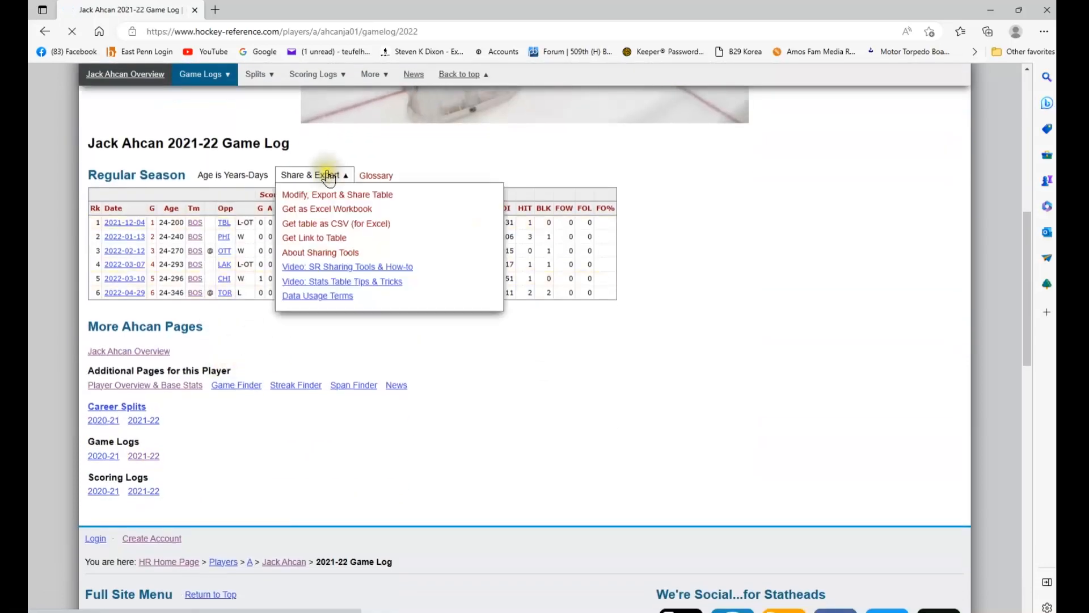
{"action": "left_click", "coordinate": [331, 224]}
{"action": "left_click_drag", "start_coordinate": [90, 292], "coordinate": [482, 351]}
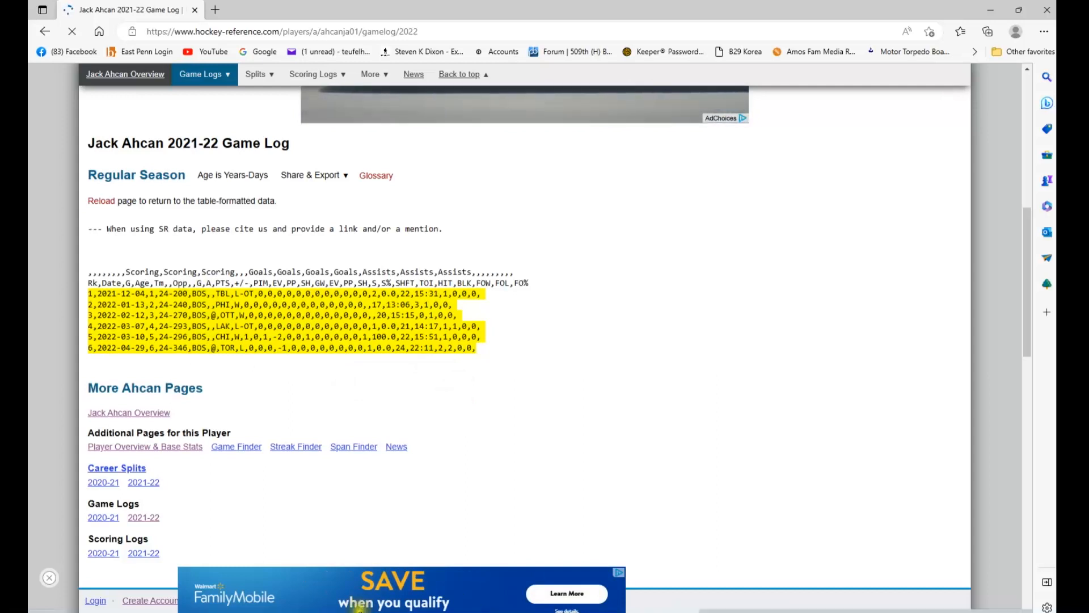
Switch to the Excel workbook and paste the game log lines at EQ3 on the Boston Bruins sheet
{"action": "key", "text": "alt+Tab"}
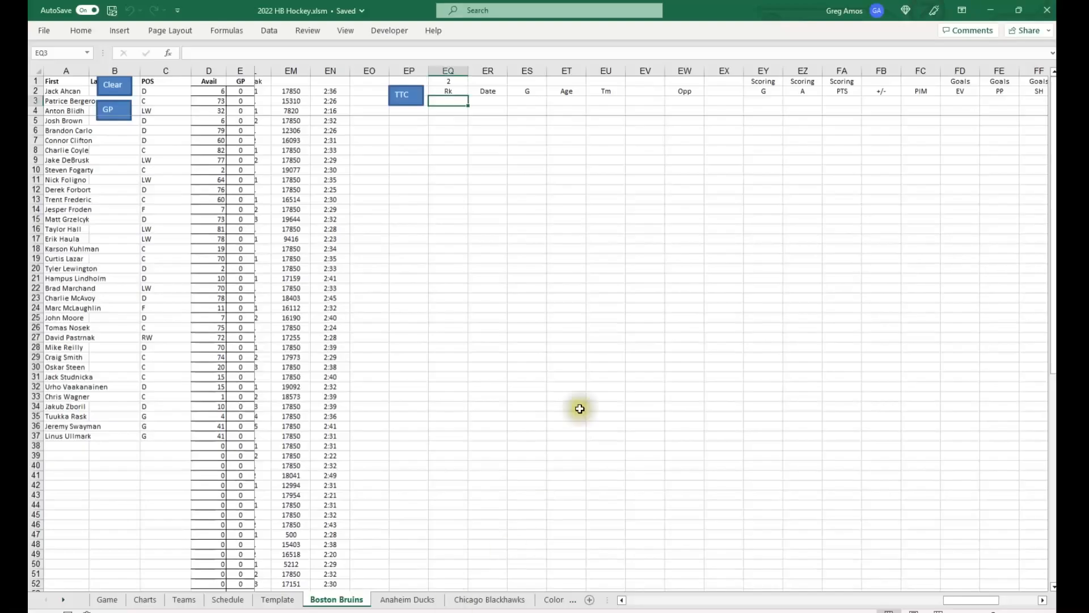
{"action": "right_click", "coordinate": [449, 101]}
{"action": "left_click", "coordinate": [499, 188]}
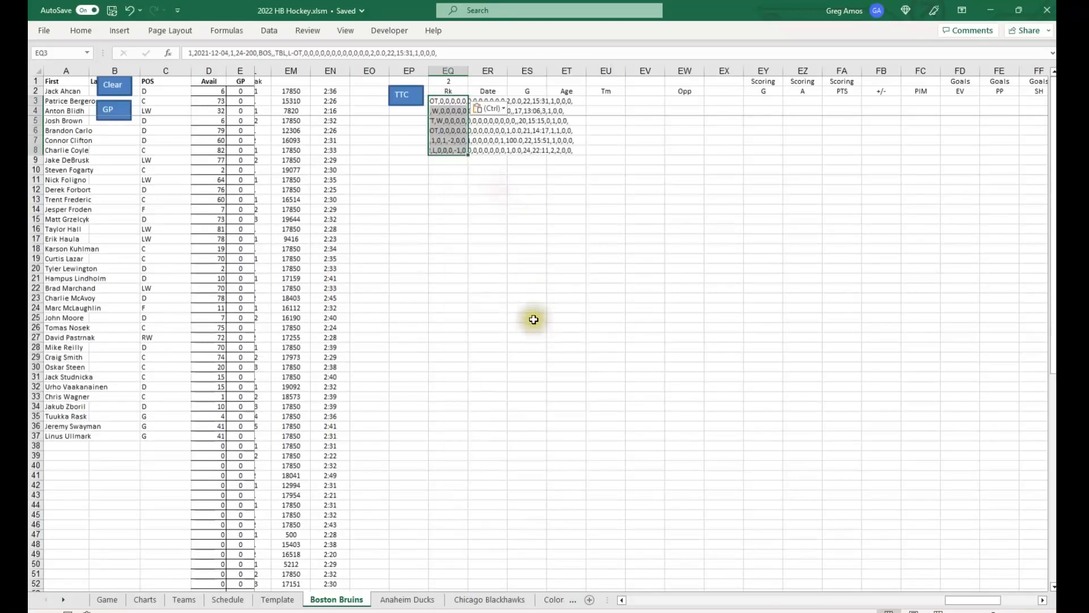
{"action": "left_click", "coordinate": [486, 248]}
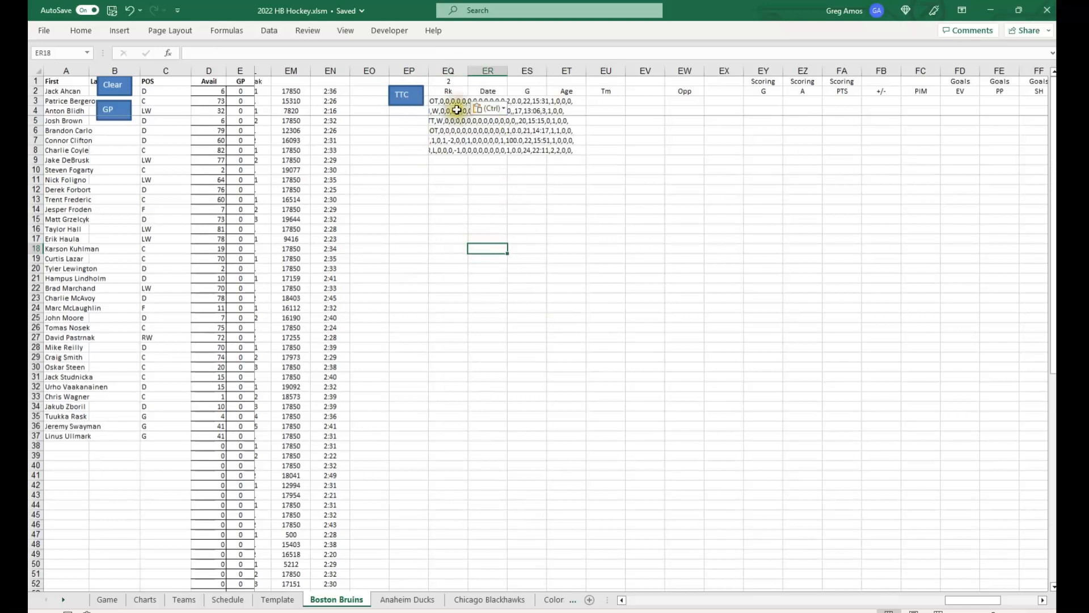
Check which macro is assigned to the TTC button
{"action": "right_click", "coordinate": [406, 104]}
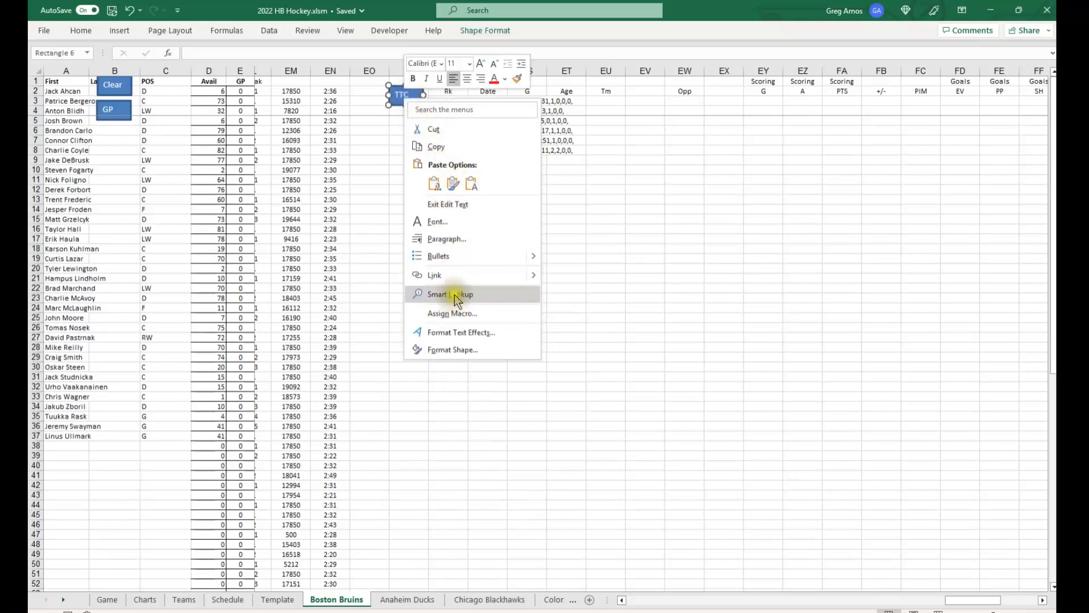
{"action": "left_click", "coordinate": [462, 315]}
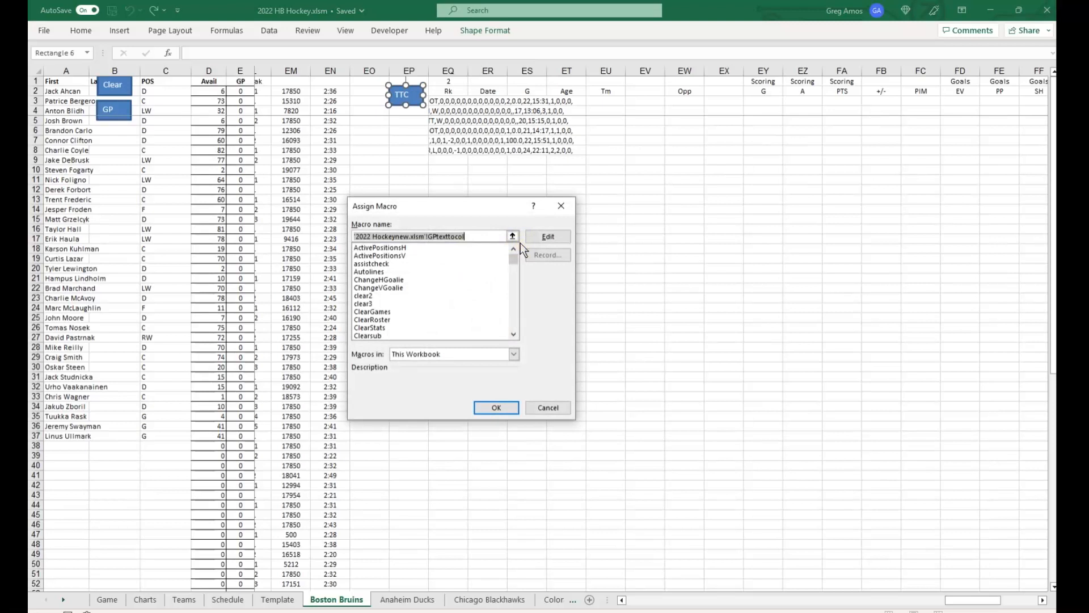
{"action": "left_click", "coordinate": [527, 169]}
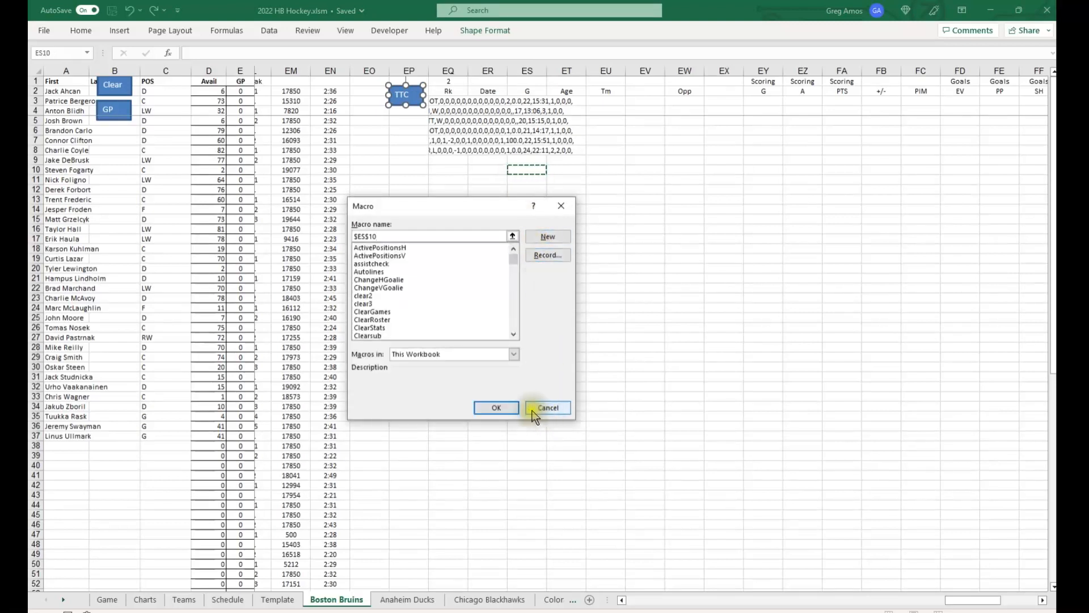
{"action": "left_click", "coordinate": [548, 407]}
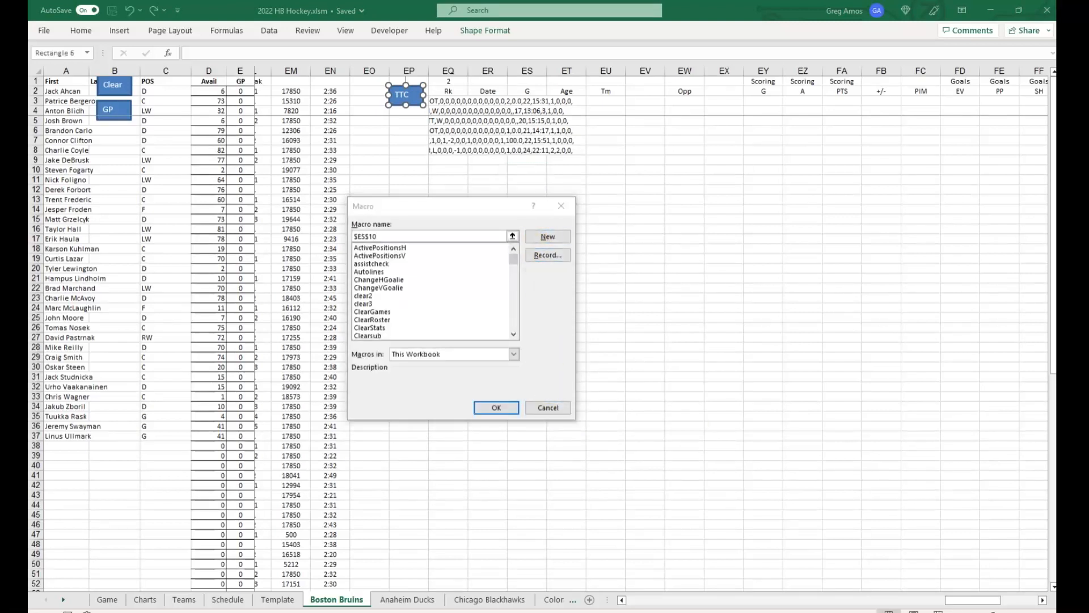
{"action": "left_click", "coordinate": [620, 335]}
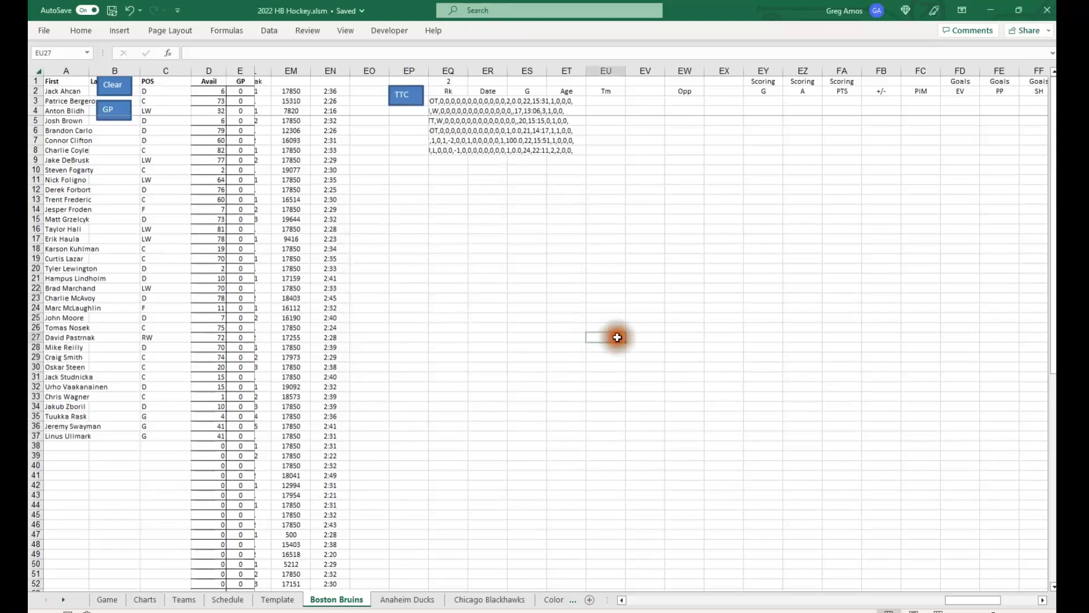
Run the TTC macro to split the game log into columns, and compare its rows with Jack Ahcan's available games in D2
{"action": "left_click", "coordinate": [405, 105]}
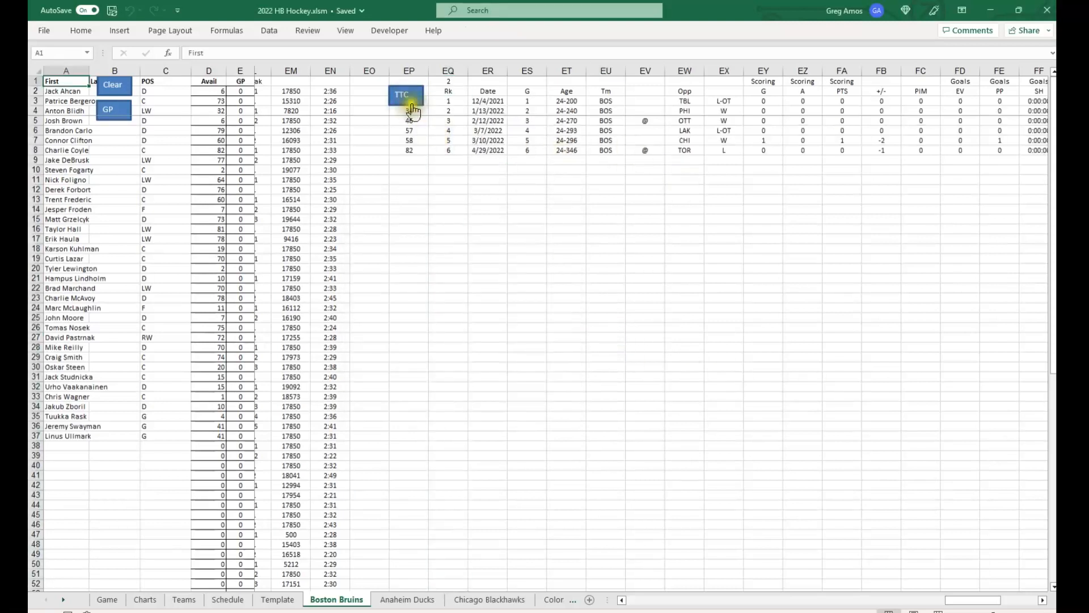
{"action": "left_click_drag", "start_coordinate": [946, 600], "coordinate": [903, 577]}
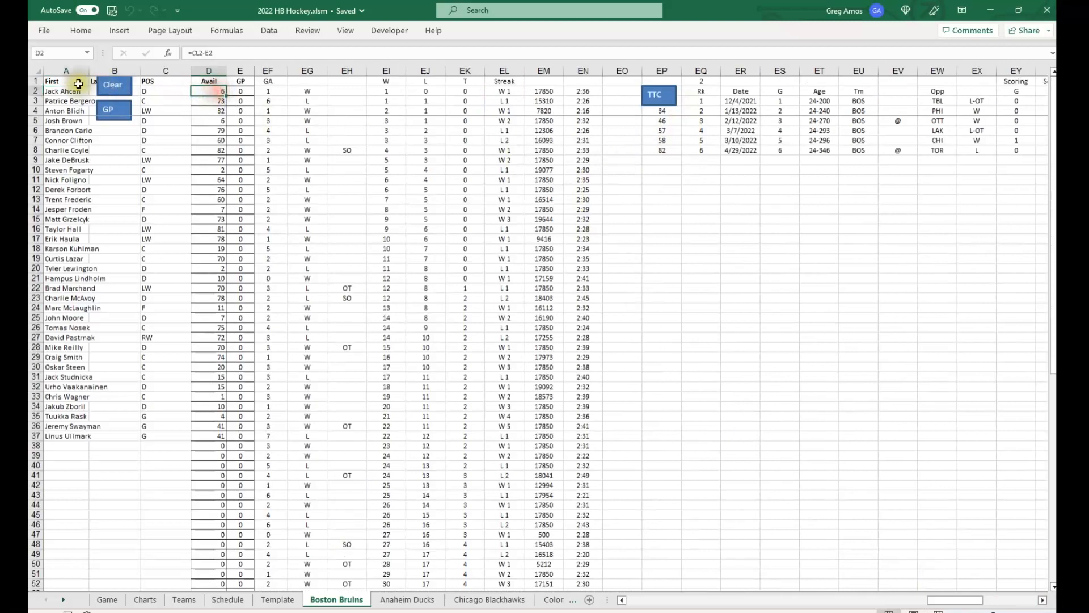
{"action": "left_click", "coordinate": [80, 90]}
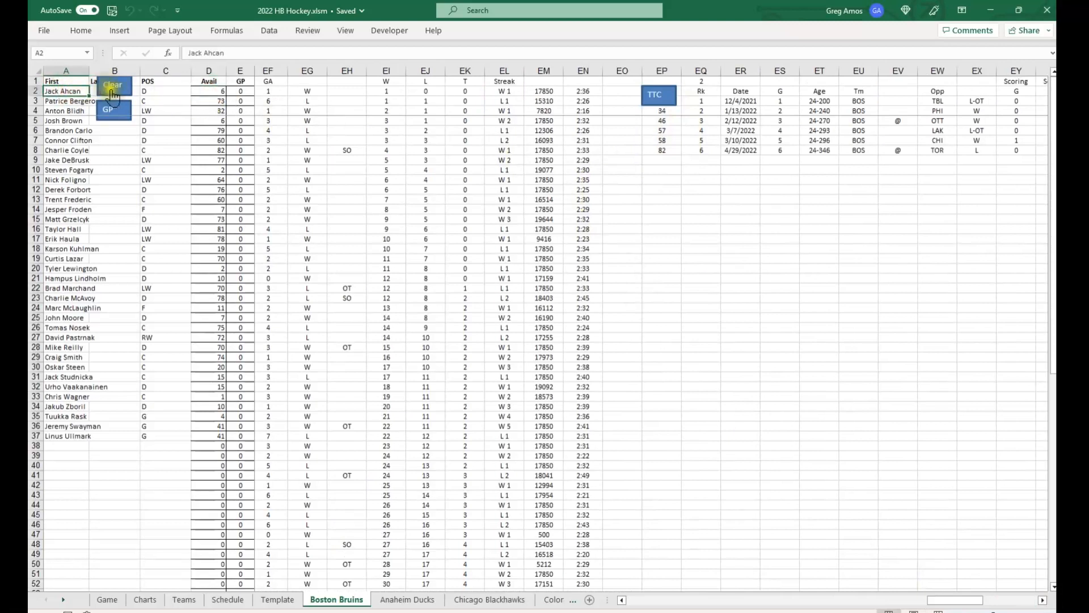
{"action": "left_click", "coordinate": [214, 91]}
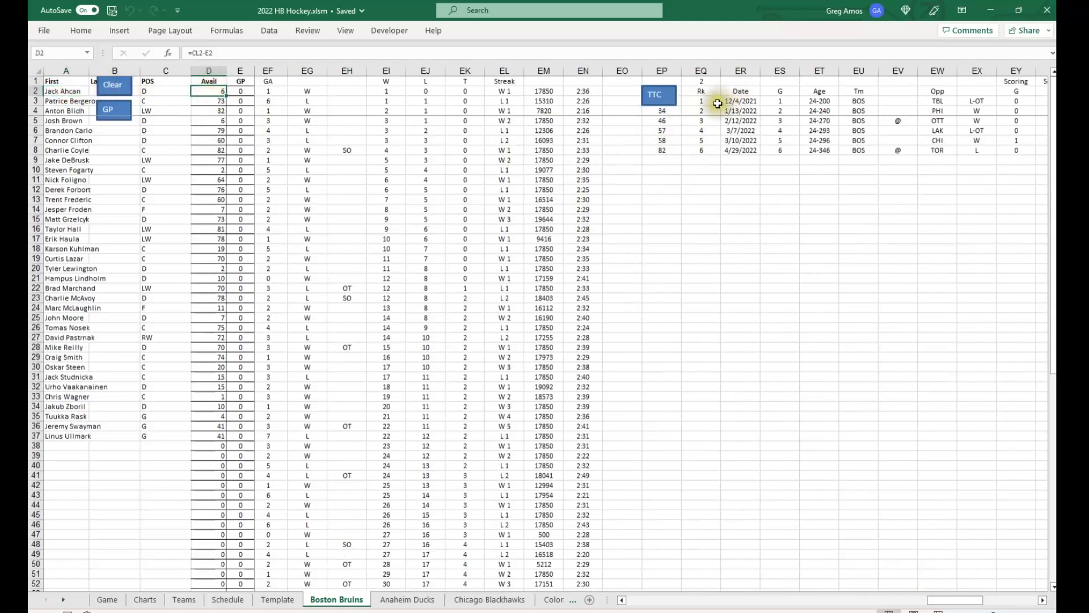
{"action": "left_click", "coordinate": [700, 180]}
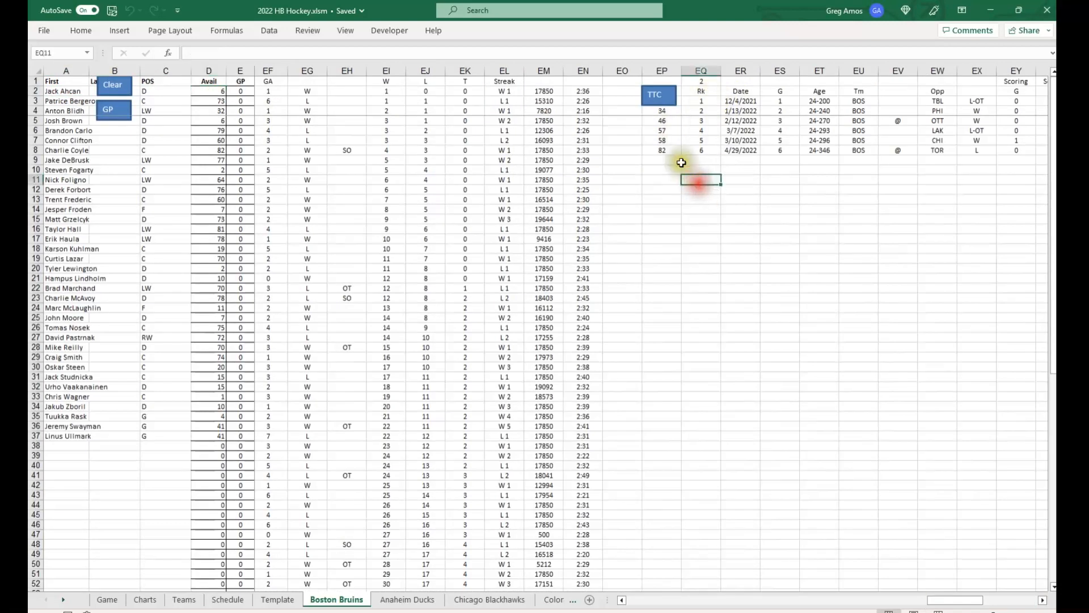
Move the TTC button from column EP into column EO so it no longer covers the game numbers
{"action": "right_click", "coordinate": [659, 101]}
{"action": "left_click", "coordinate": [670, 109]}
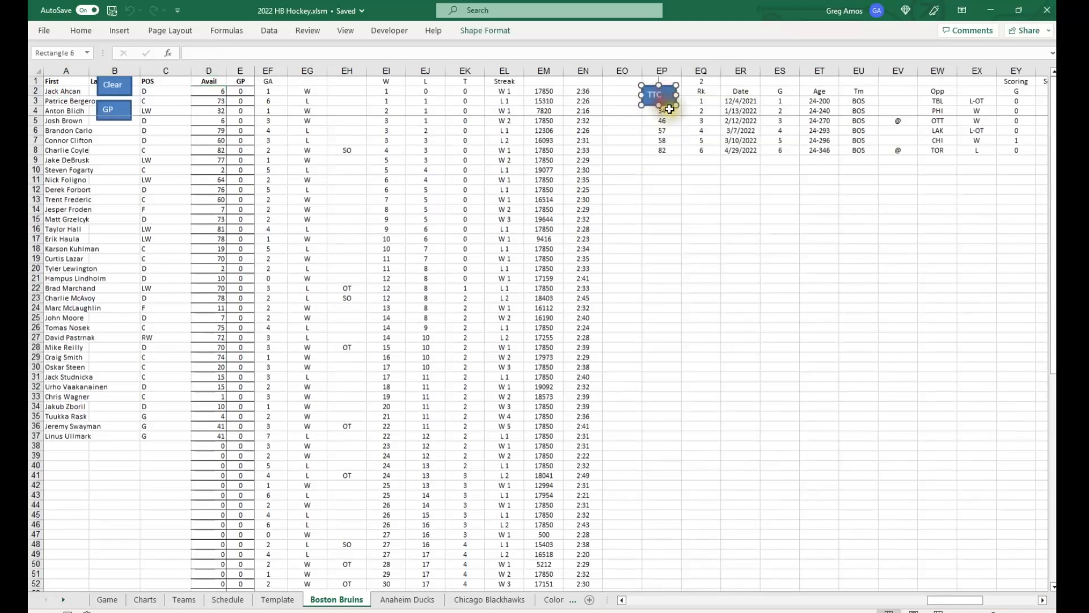
{"action": "left_click_drag", "start_coordinate": [662, 102], "coordinate": [631, 102]}
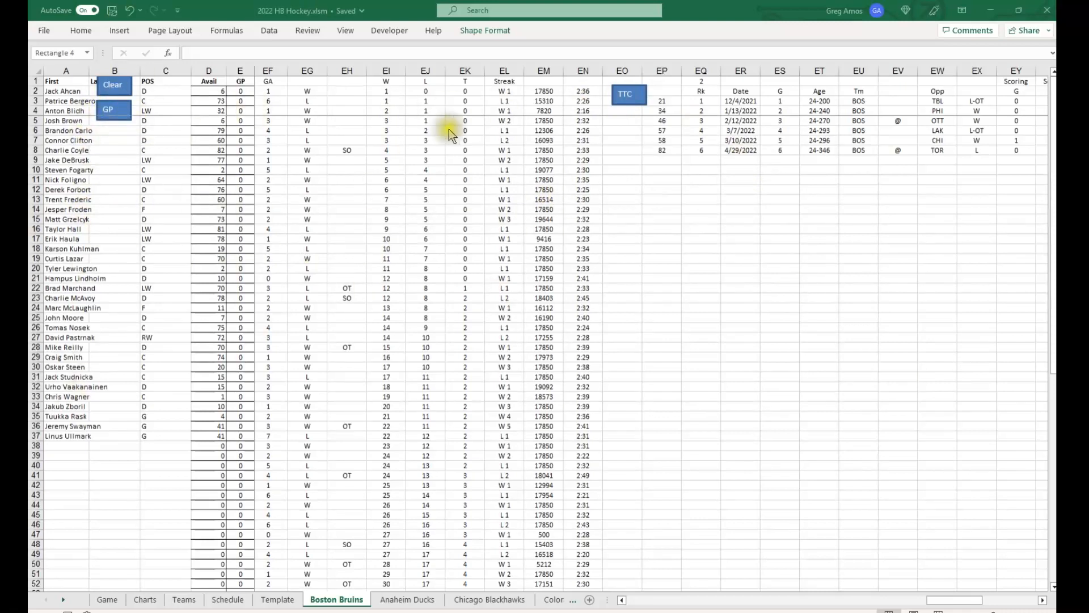
Open the code of the macro assigned to the GP button for editing
{"action": "left_click", "coordinate": [112, 113]}
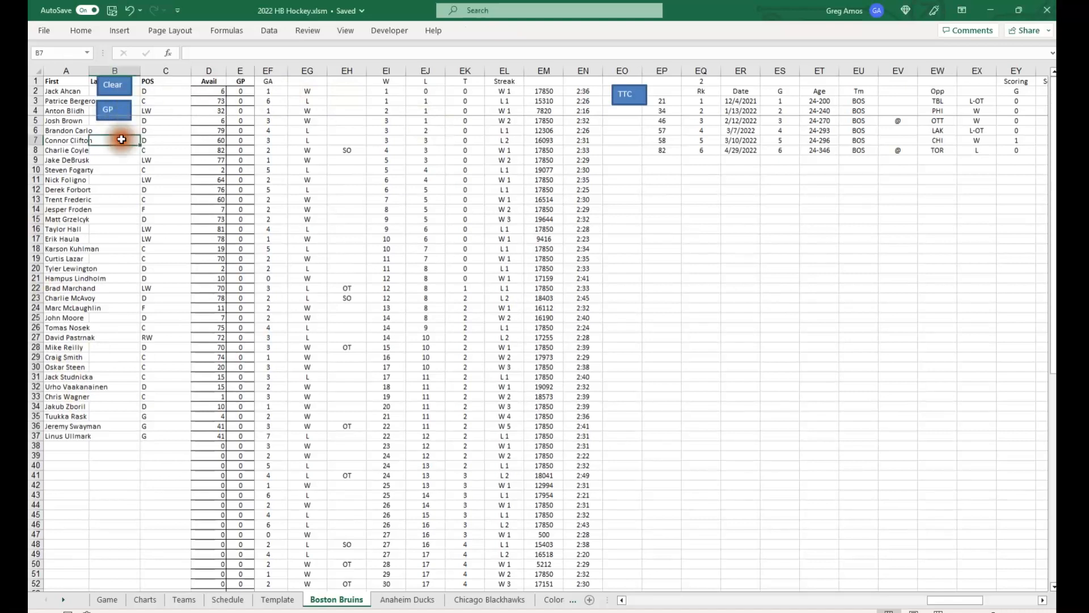
{"action": "left_click", "coordinate": [120, 169]}
{"action": "right_click", "coordinate": [126, 127]}
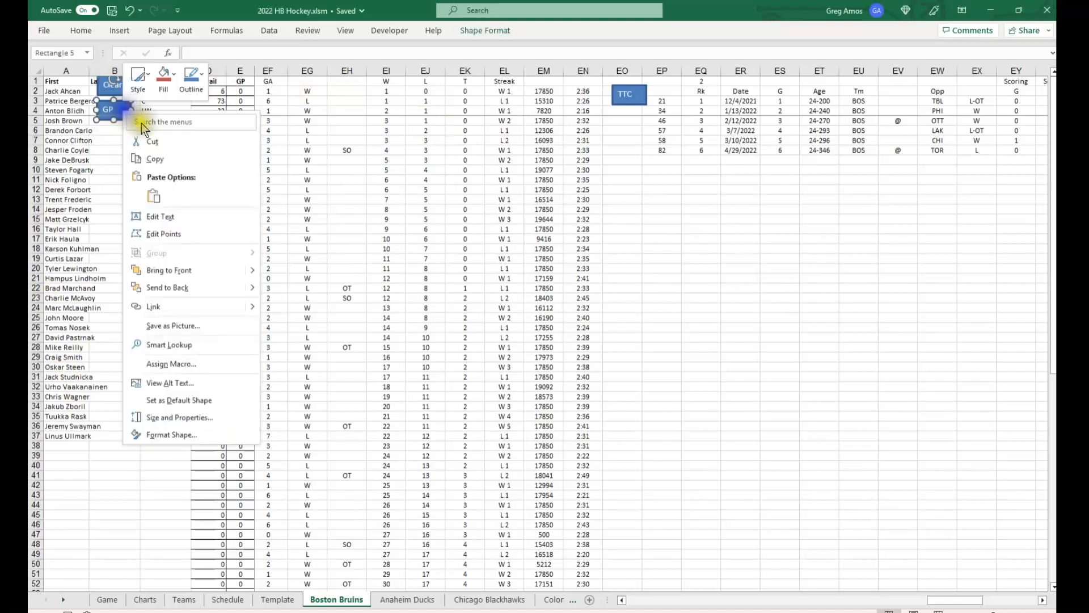
{"action": "left_click", "coordinate": [193, 360]}
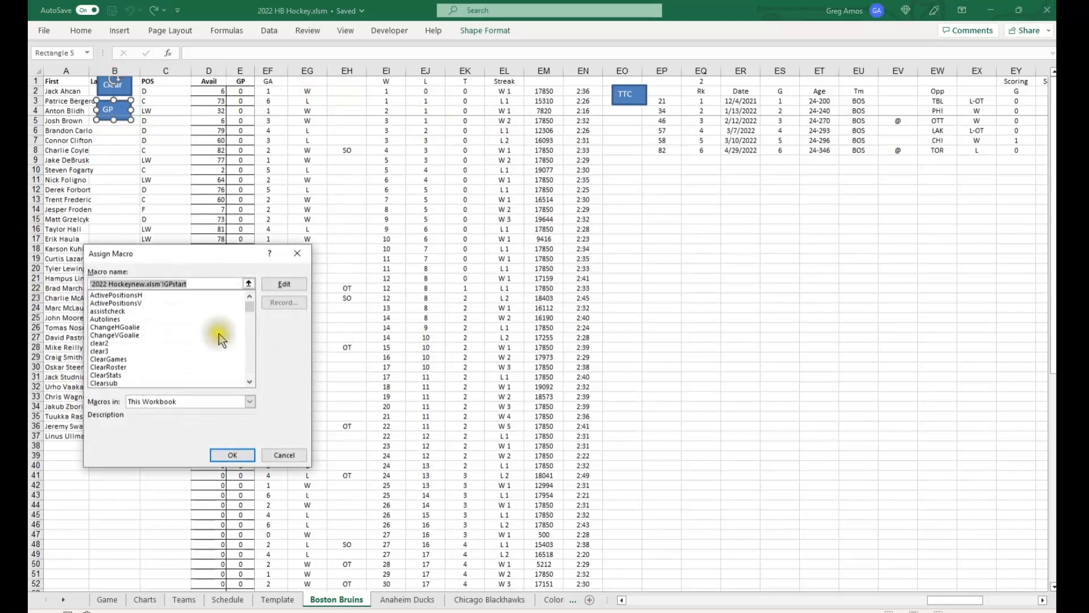
{"action": "left_click", "coordinate": [279, 285]}
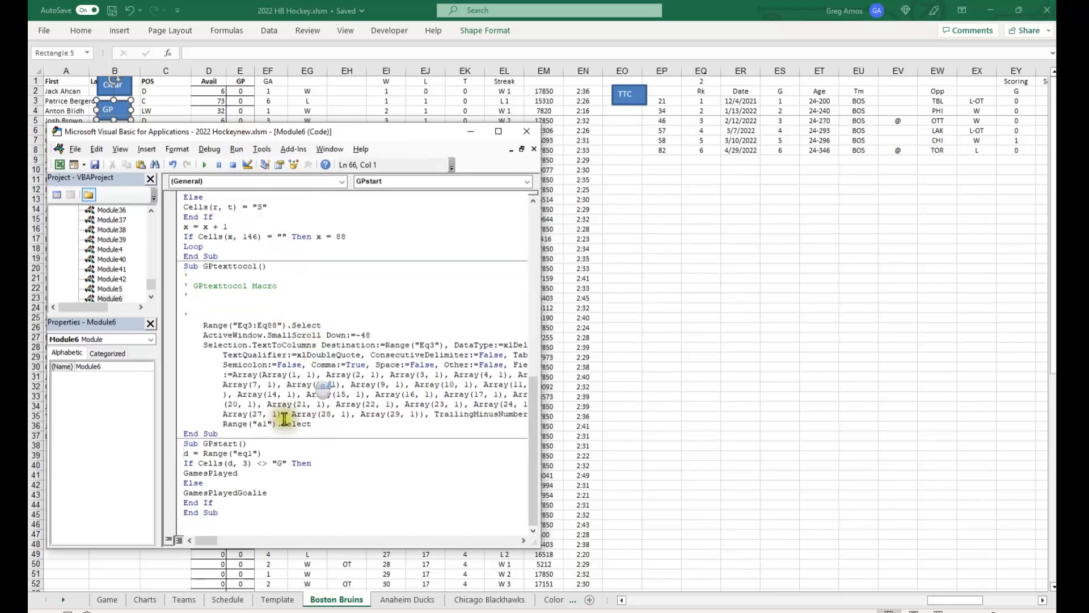
Examine the GPstart macro against cell EQ1 and the first roster player in A2 on the Boston Bruins sheet
{"action": "left_click_drag", "start_coordinate": [187, 445], "coordinate": [309, 525]}
{"action": "left_click", "coordinate": [239, 458]}
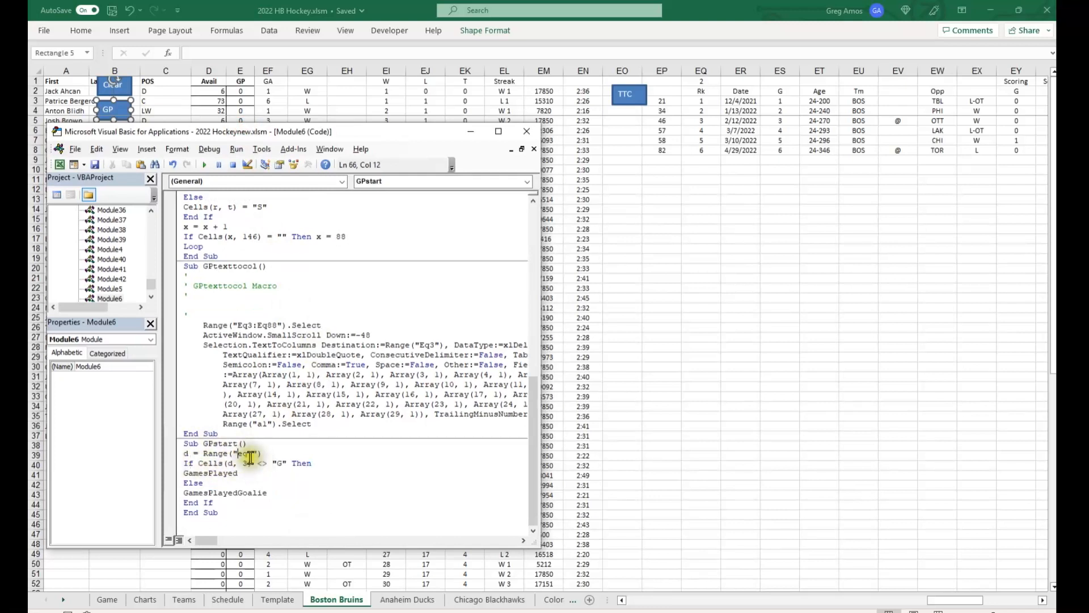
{"action": "left_click", "coordinate": [708, 82]}
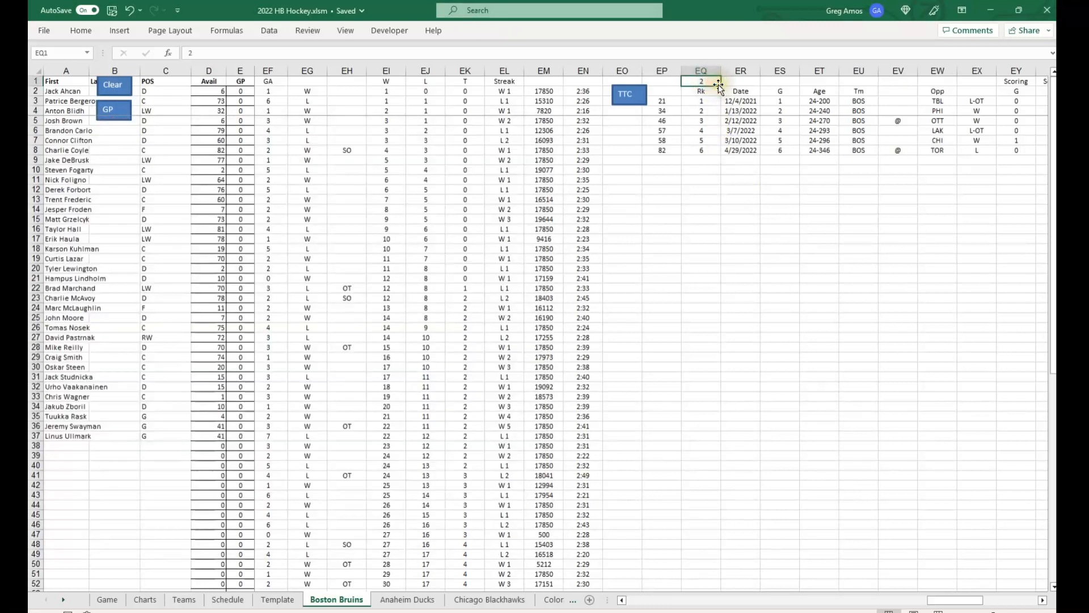
{"action": "left_click", "coordinate": [67, 91]}
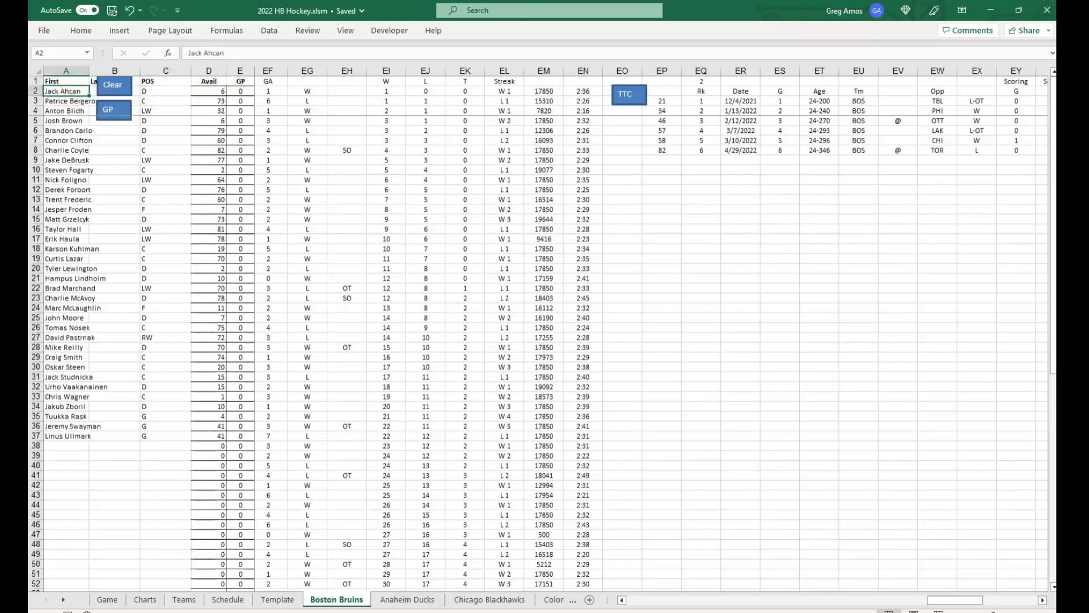
{"action": "key", "text": "alt+F11"}
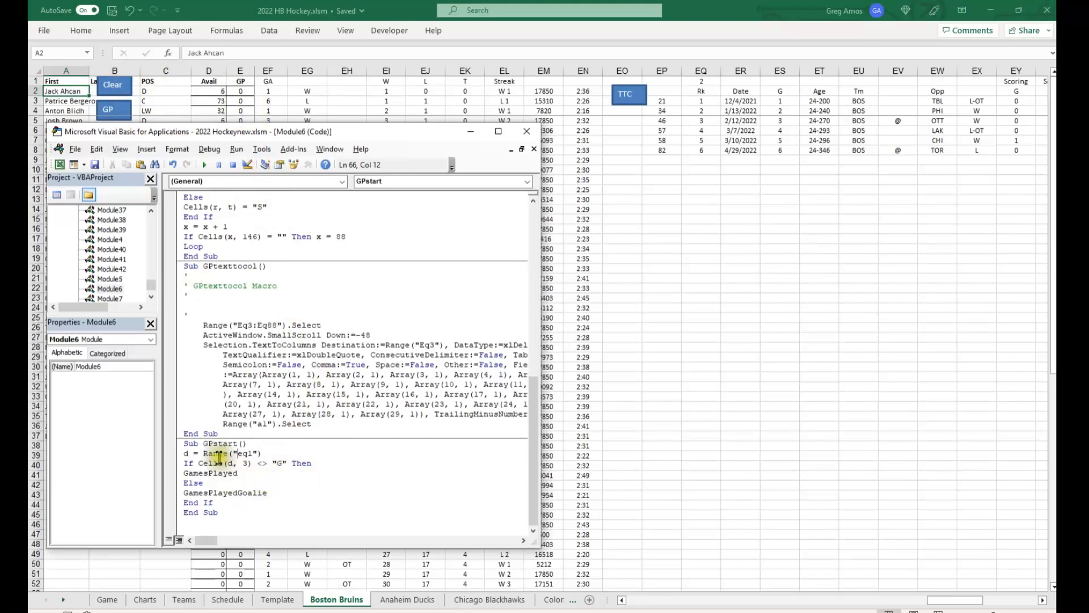
{"action": "left_click", "coordinate": [227, 473]}
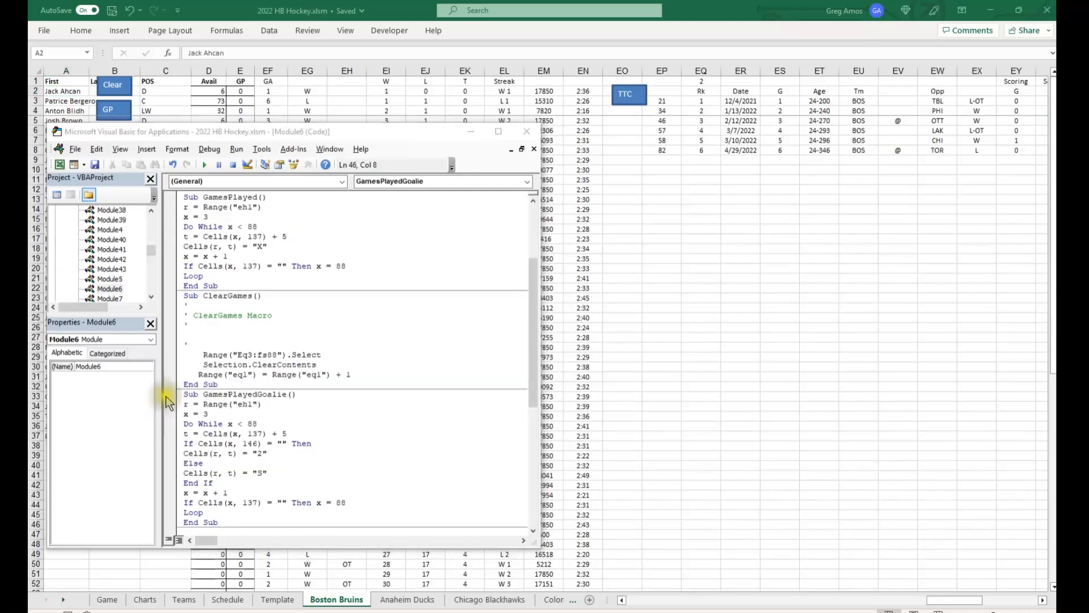
Replace all code in Module6 of 2022 HB Hockey.xlsm with the copied macro code that uses eq1 and columns 146 and 155
{"action": "left_click", "coordinate": [215, 366]}
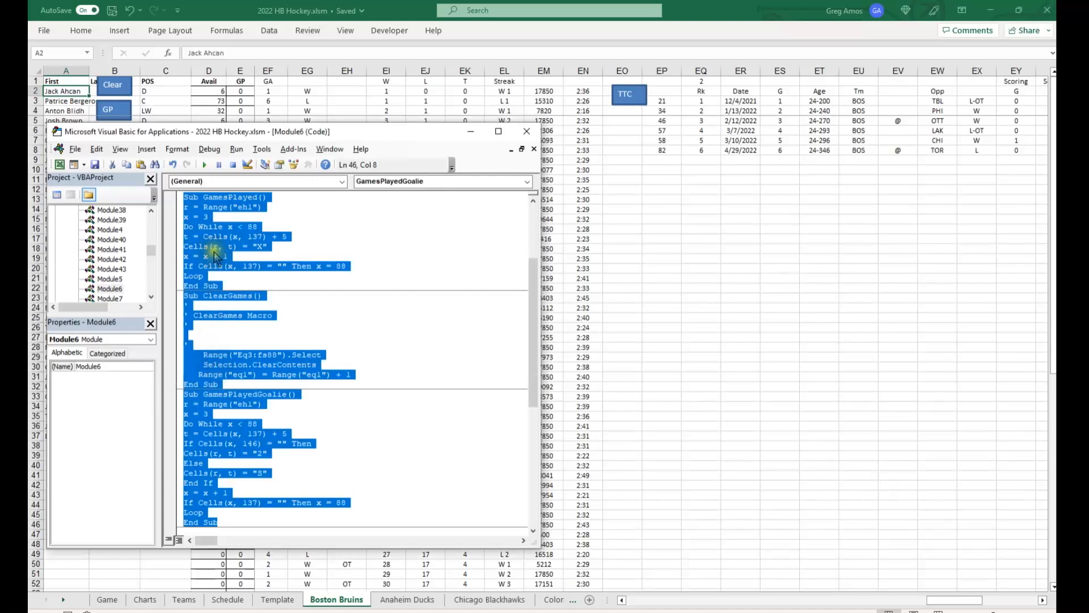
{"action": "key", "text": "ctrl+v"}
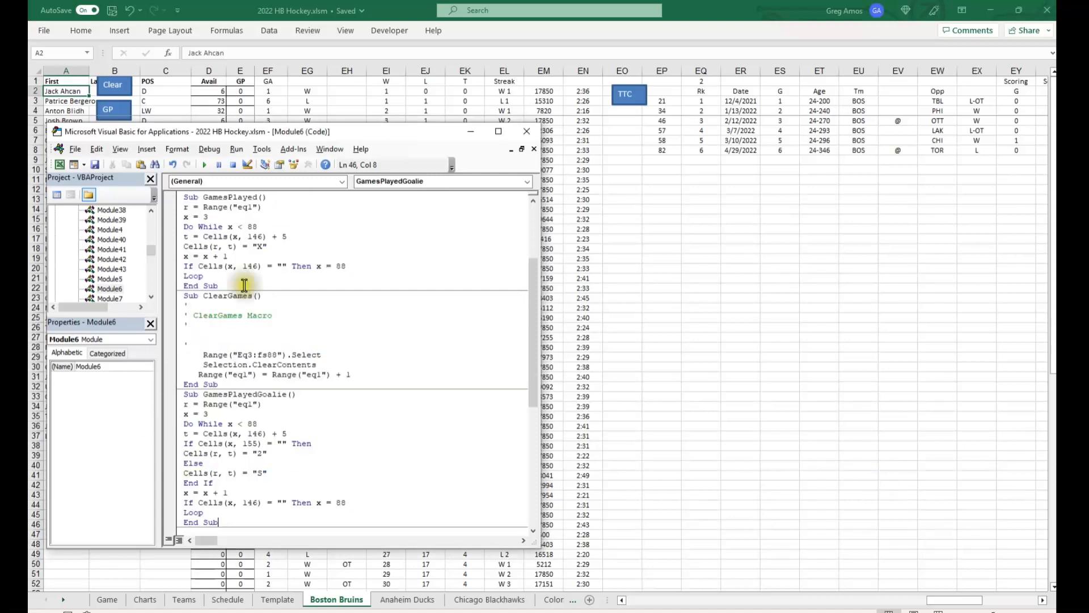
{"action": "left_click", "coordinate": [314, 310]}
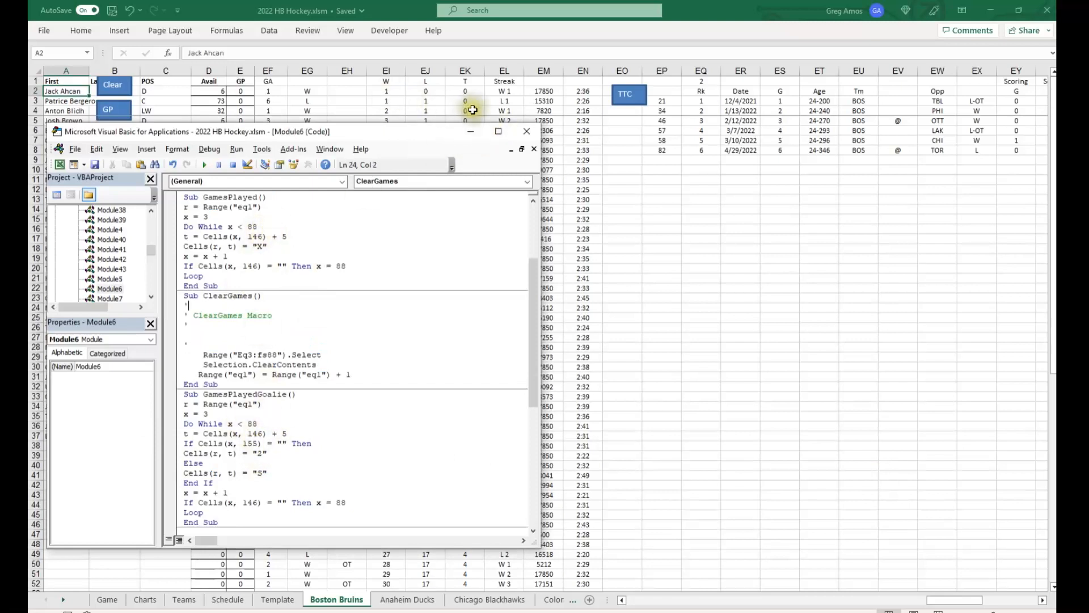
{"action": "left_click_drag", "start_coordinate": [416, 137], "coordinate": [606, 170]}
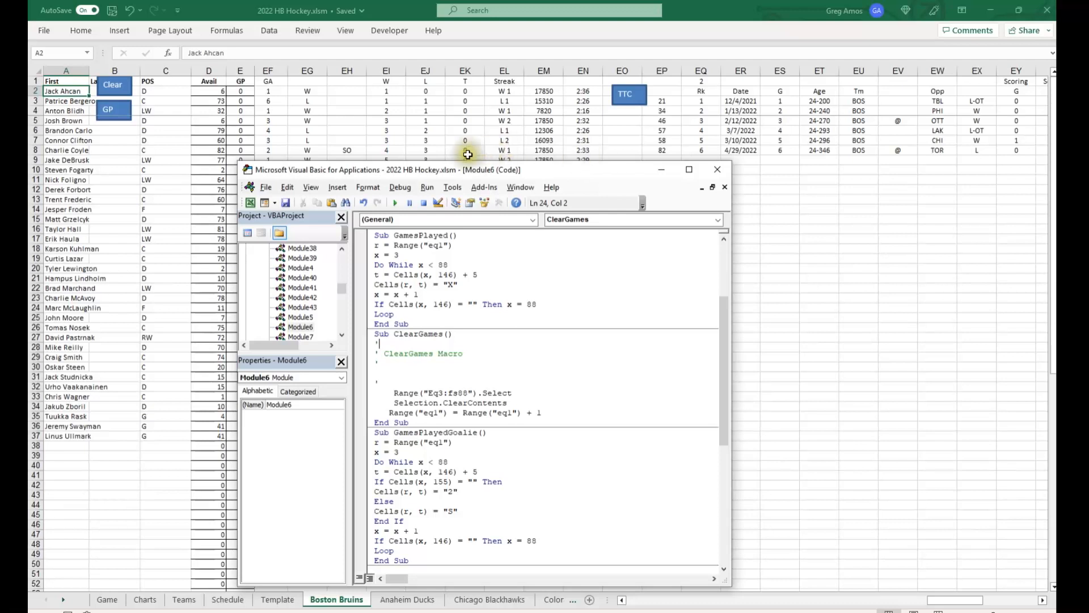
{"action": "left_click_drag", "start_coordinate": [457, 168], "coordinate": [1056, 190]}
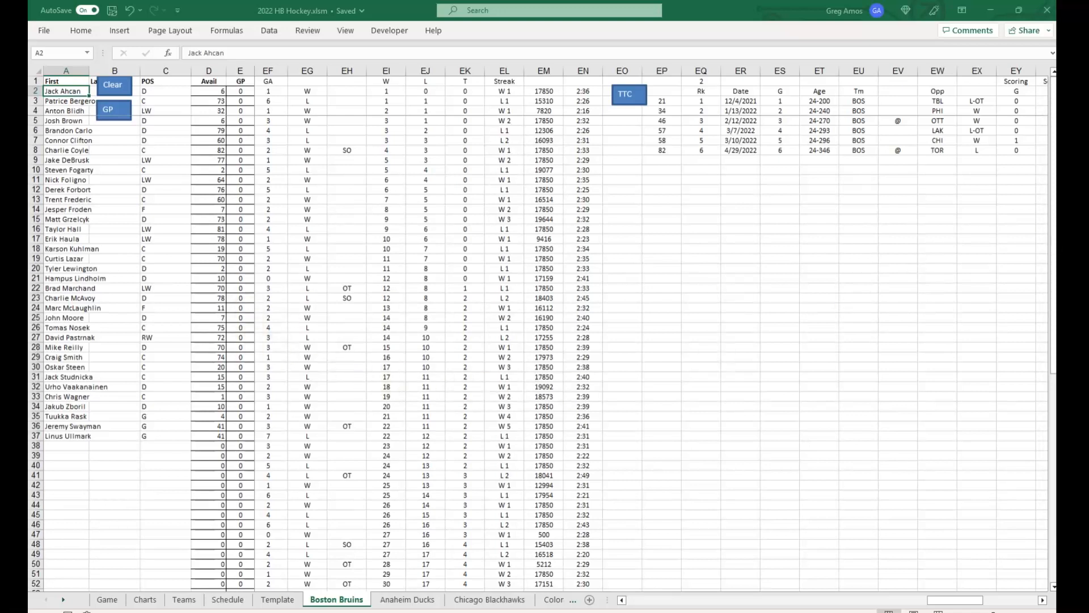
{"action": "left_click_drag", "start_coordinate": [1056, 136], "coordinate": [1088, 105]}
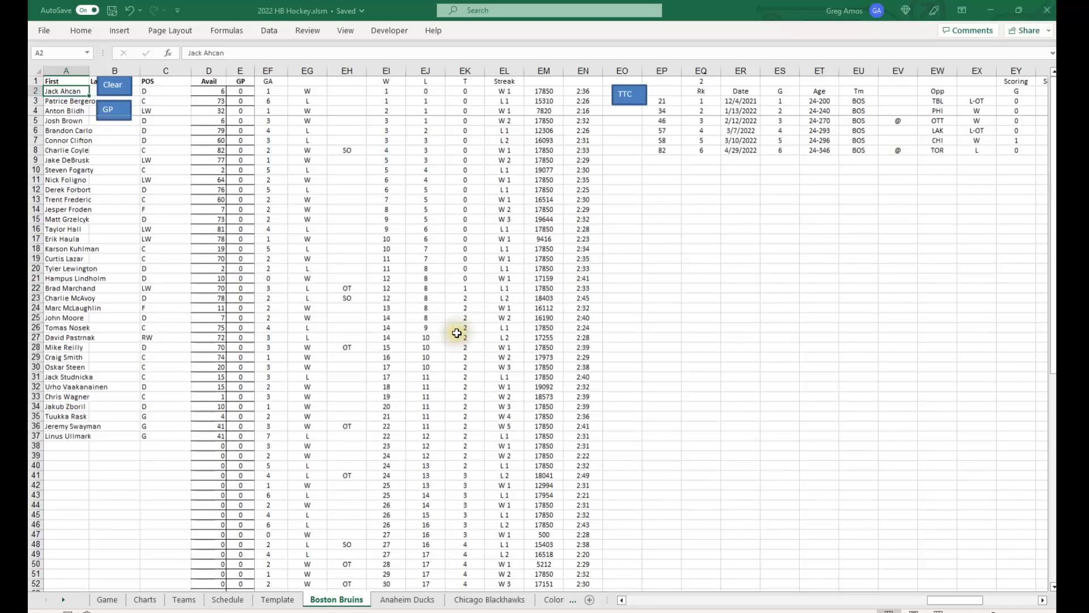
{"action": "left_click", "coordinate": [505, 160]}
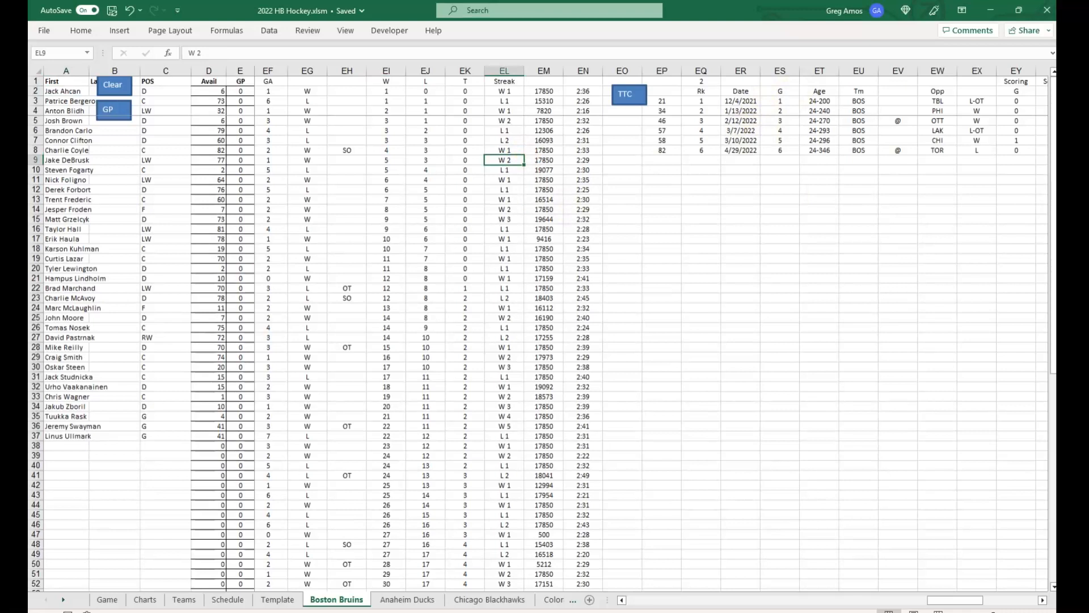
Bring the Visual Basic editor back over the sheet and review all the macros in Module6, from Scheduletocolumns through GPstart
{"action": "key", "text": "alt+F11"}
{"action": "left_click_drag", "start_coordinate": [250, 86], "coordinate": [446, 114]}
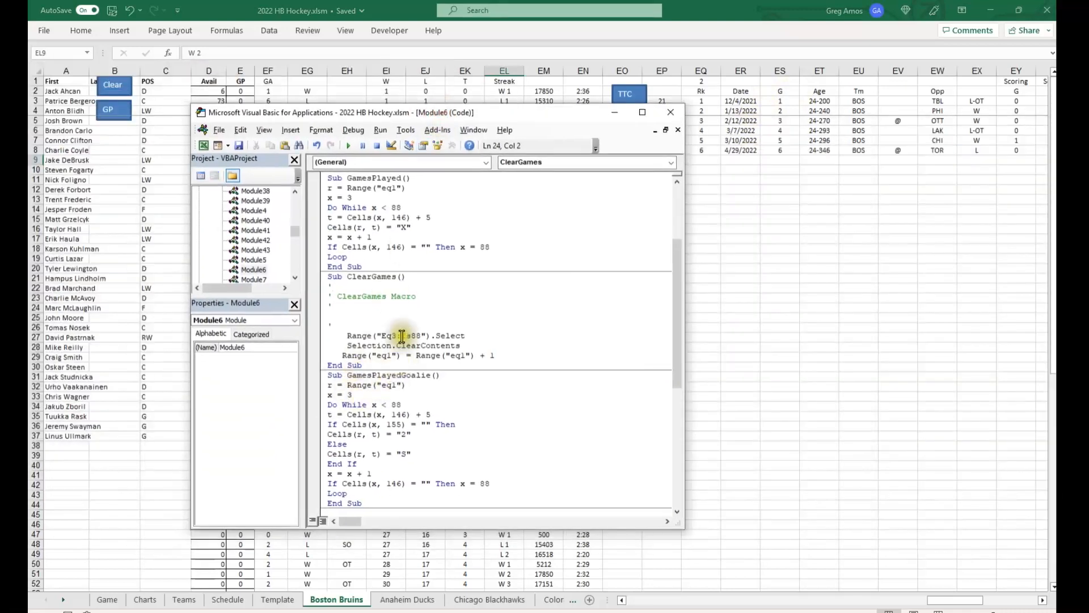
{"action": "scroll", "coordinate": [406, 341], "scroll_direction": "down", "scroll_amount": 2}
{"action": "scroll", "coordinate": [435, 374], "scroll_direction": "up", "scroll_amount": 3}
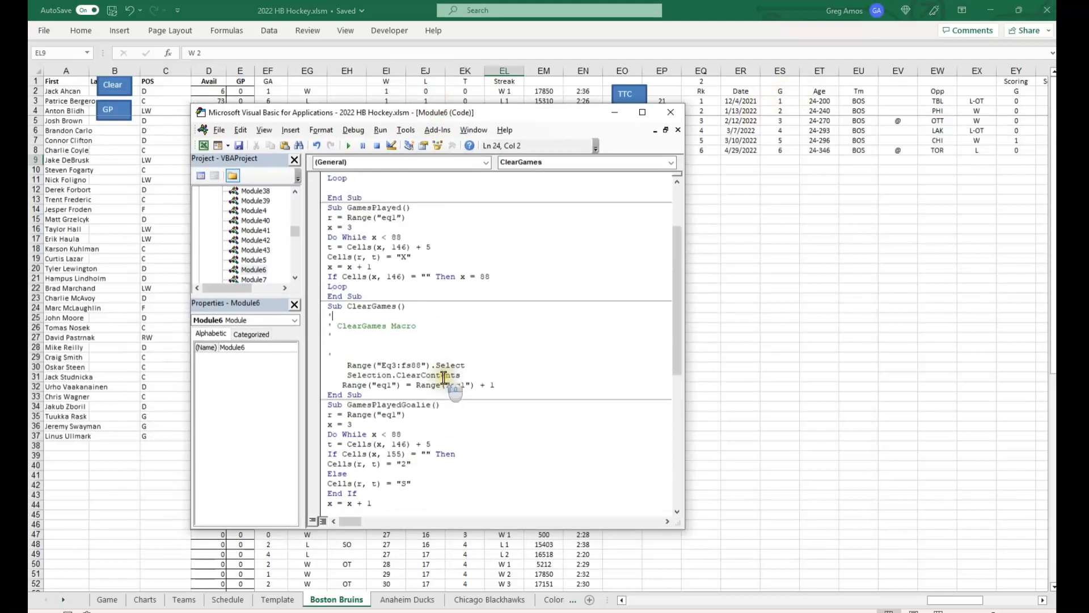
{"action": "scroll", "coordinate": [444, 377], "scroll_direction": "up", "scroll_amount": 3}
{"action": "scroll", "coordinate": [445, 377], "scroll_direction": "up", "scroll_amount": 1}
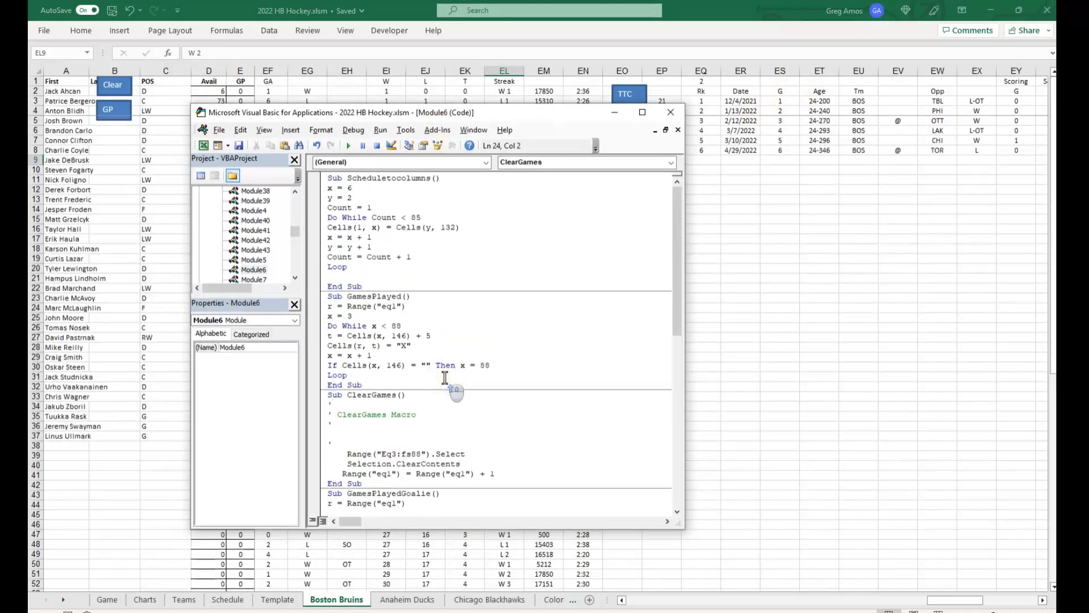
{"action": "scroll", "coordinate": [445, 378], "scroll_direction": "down", "scroll_amount": 12}
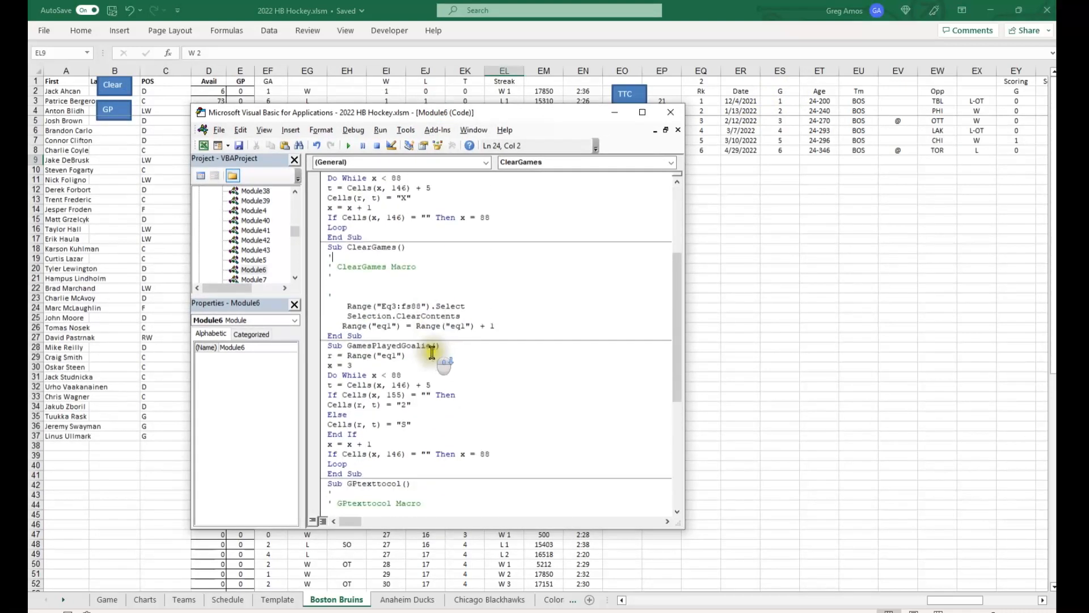
{"action": "scroll", "coordinate": [439, 355], "scroll_direction": "down", "scroll_amount": 1}
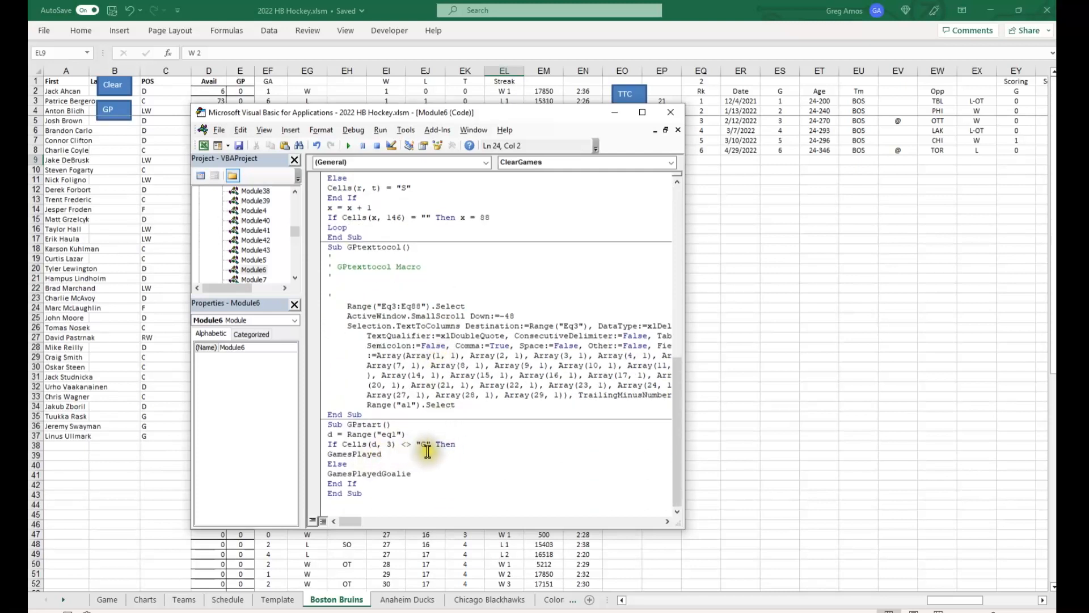
{"action": "scroll", "coordinate": [428, 430], "scroll_direction": "up", "scroll_amount": 13}
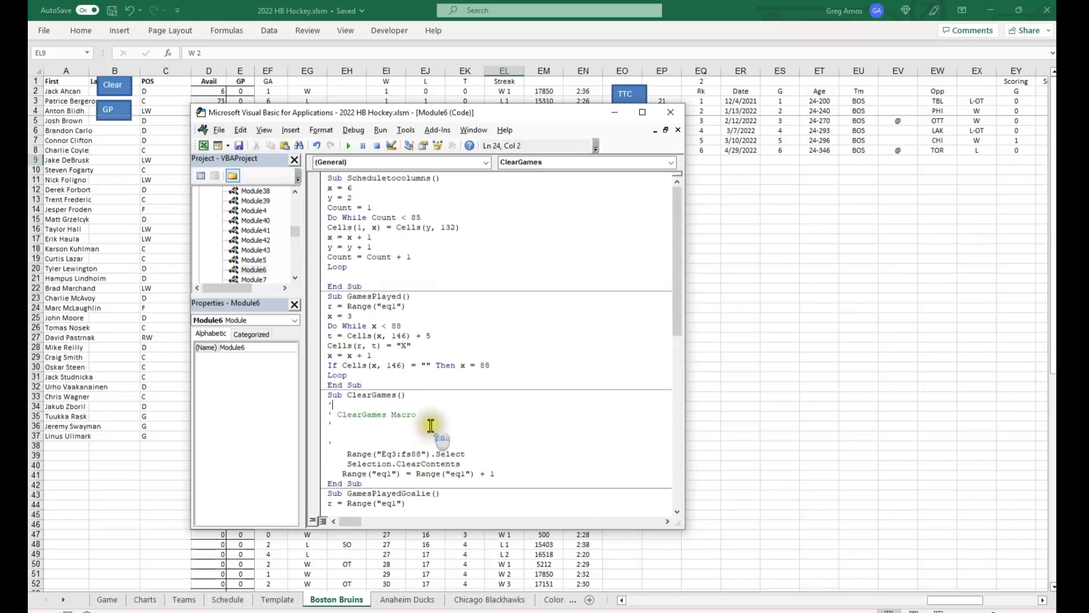
Highlight the GamesPlayed macro and trace its references to cells EQ1, EQ3 and EP3 on the Boston Bruins sheet
{"action": "left_click_drag", "start_coordinate": [361, 385], "coordinate": [310, 296]}
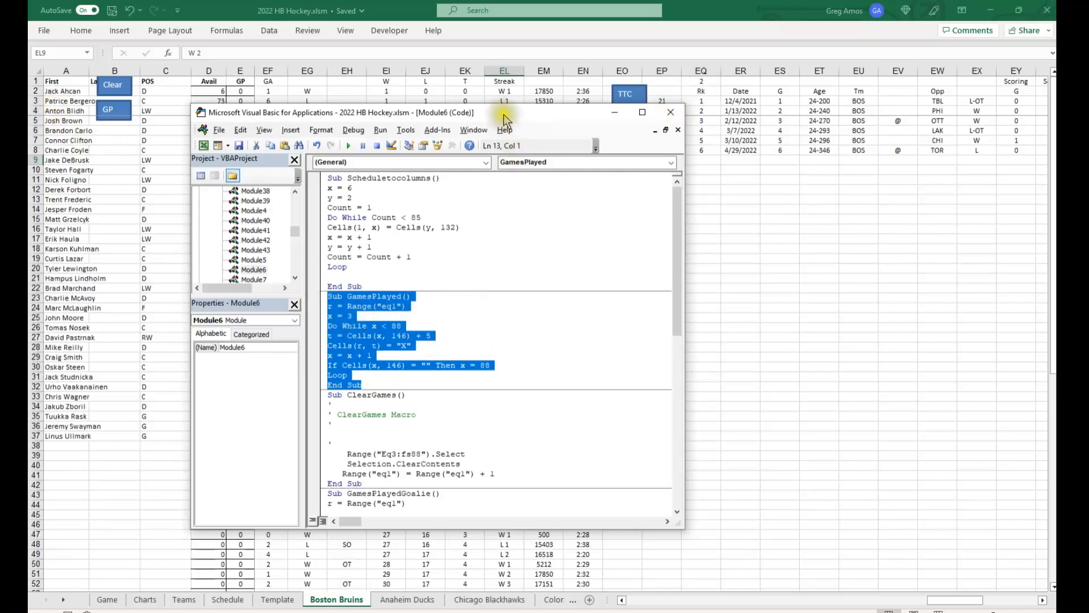
{"action": "left_click_drag", "start_coordinate": [505, 117], "coordinate": [600, 195]}
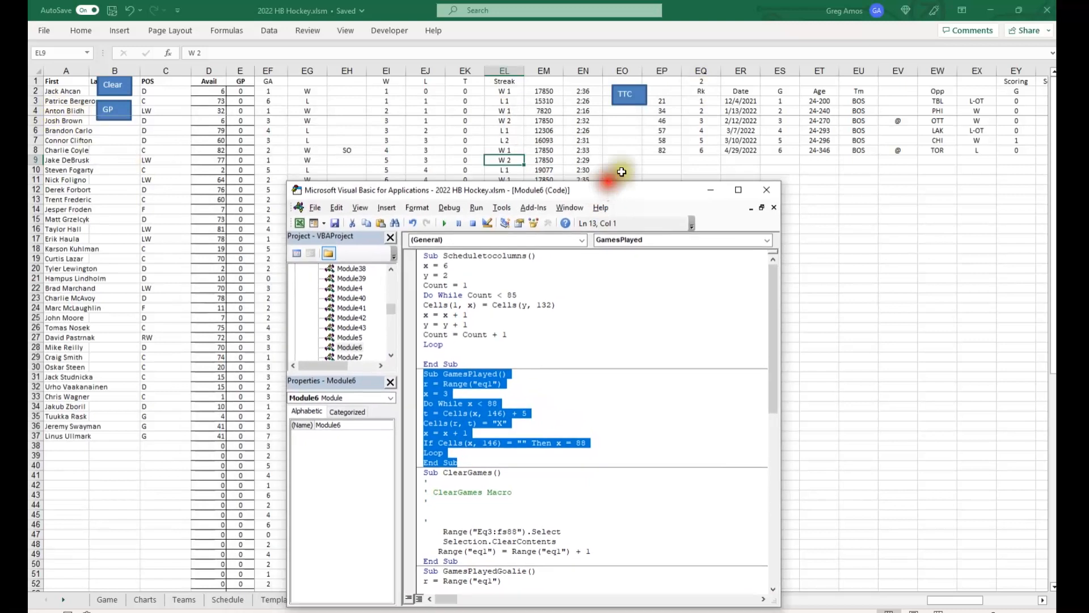
{"action": "left_click", "coordinate": [703, 99]}
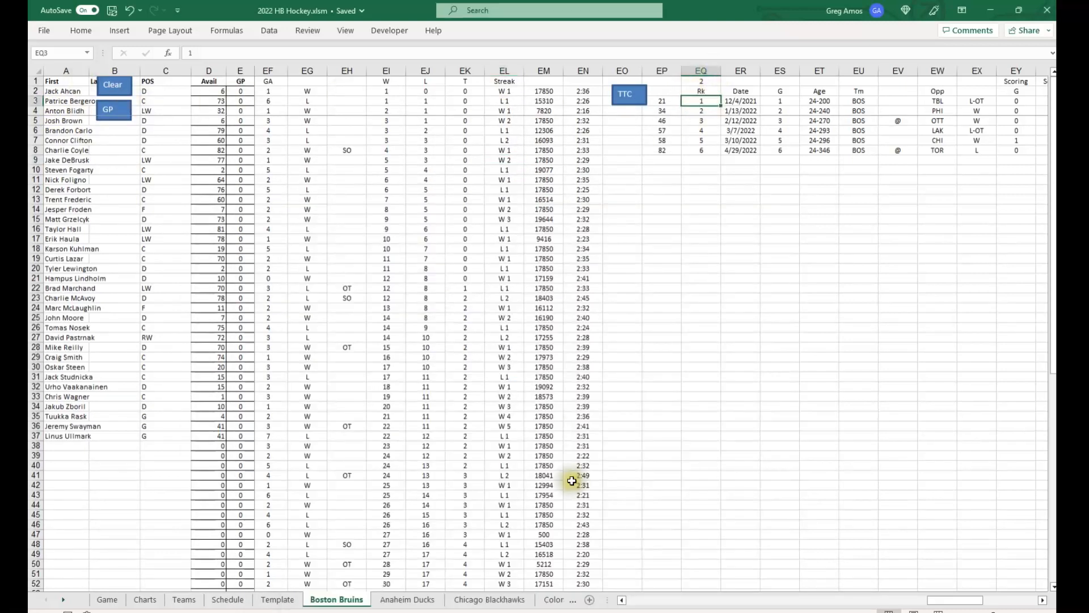
{"action": "key", "text": "alt+F11"}
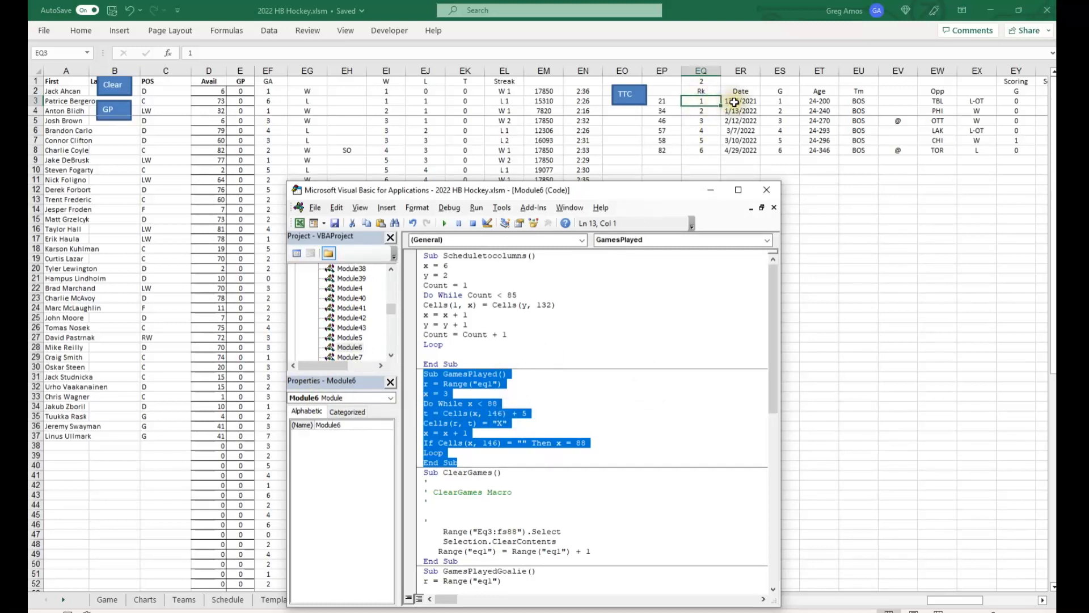
{"action": "left_click", "coordinate": [668, 98]}
{"action": "key", "text": "alt+F11"}
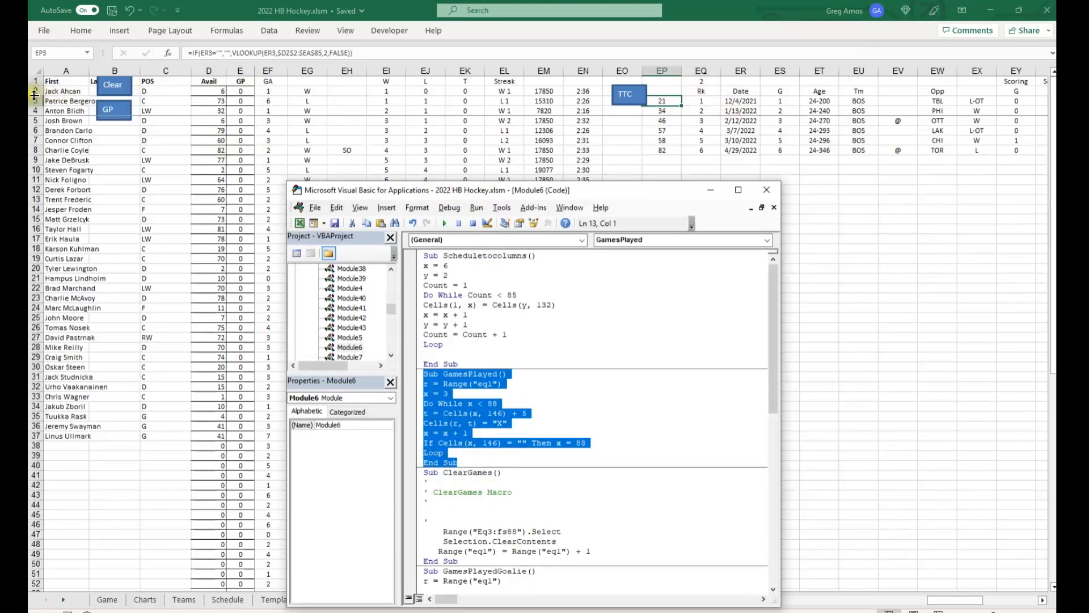
{"action": "left_click", "coordinate": [698, 79]}
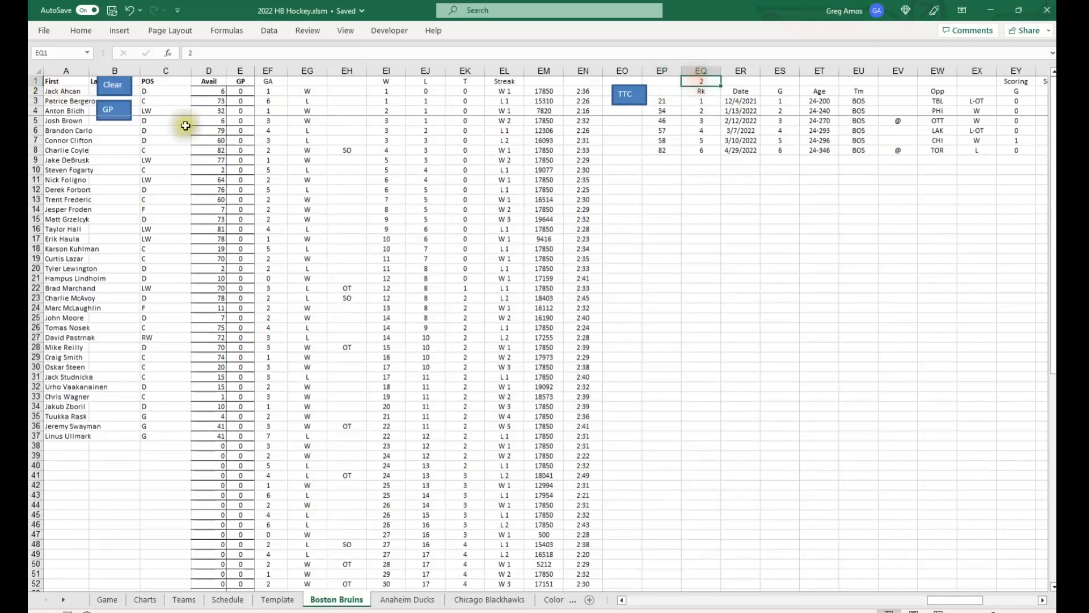
{"action": "left_click", "coordinate": [676, 104]}
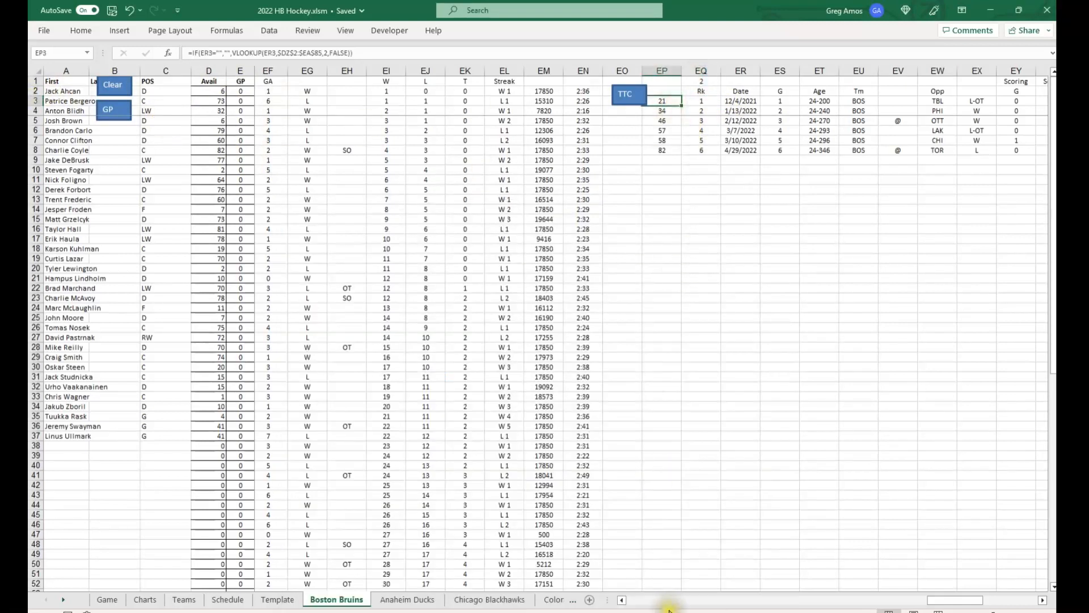
Compare the GamesPlayed macro with the sheet's game date columns, and check the ClearGames and GamesPlayedGoalie code below it
{"action": "left_click_drag", "start_coordinate": [952, 601], "coordinate": [740, 598]}
{"action": "key", "text": "alt+F11"}
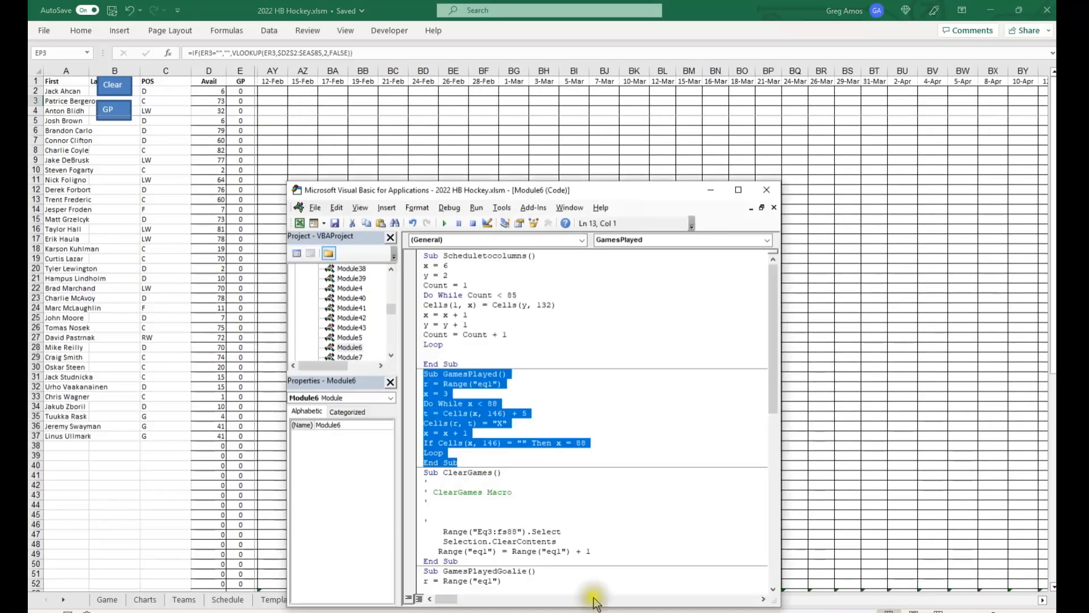
{"action": "left_click", "coordinate": [478, 403]}
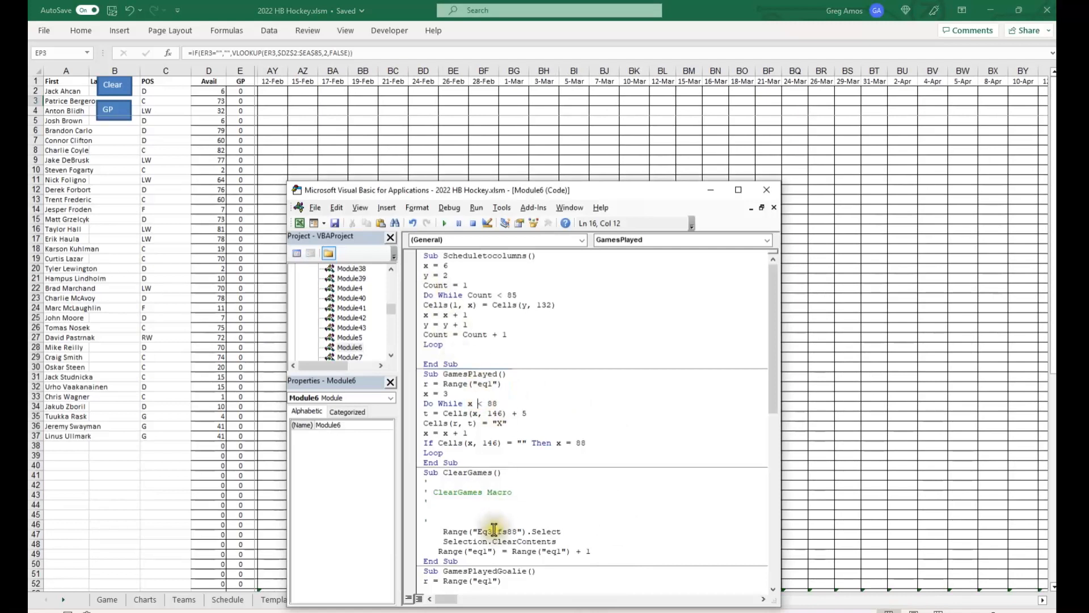
{"action": "scroll", "coordinate": [495, 530], "scroll_direction": "down", "scroll_amount": 3}
{"action": "scroll", "coordinate": [495, 529], "scroll_direction": "down", "scroll_amount": 3}
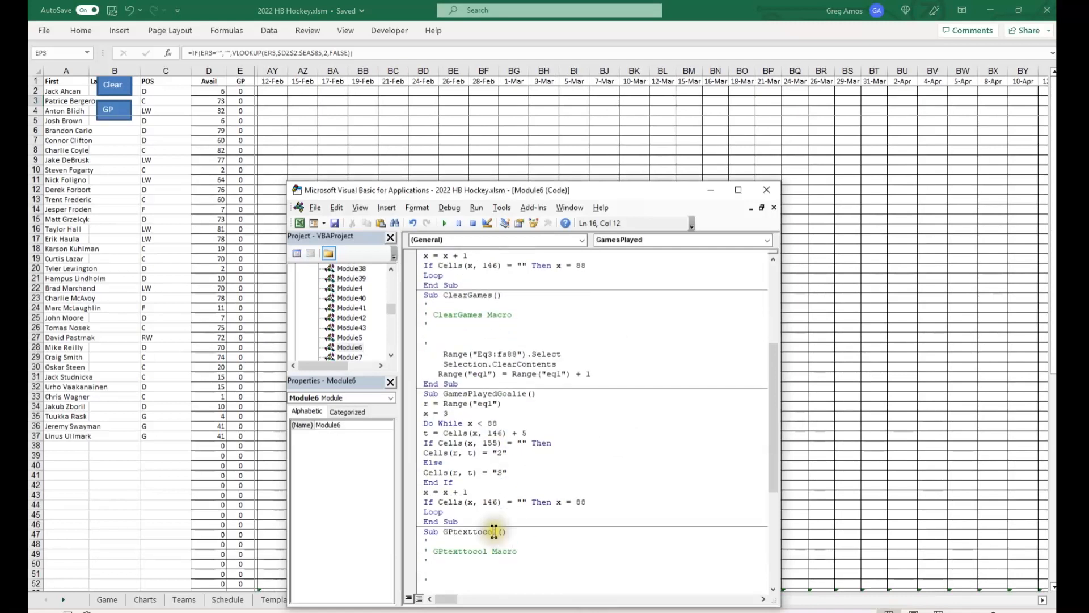
{"action": "scroll", "coordinate": [494, 531], "scroll_direction": "up", "scroll_amount": 6}
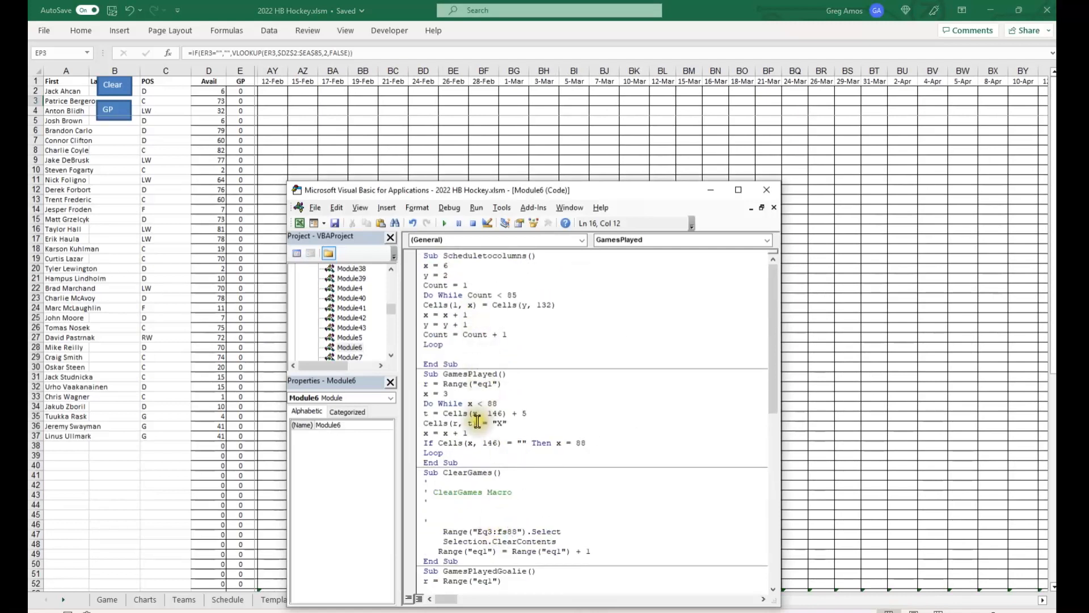
Run the GPstart macro in Module6 to mark the first Boston Bruins player's games, and highlight its GamesPlayed call
{"action": "scroll", "coordinate": [514, 424], "scroll_direction": "down", "scroll_amount": 13}
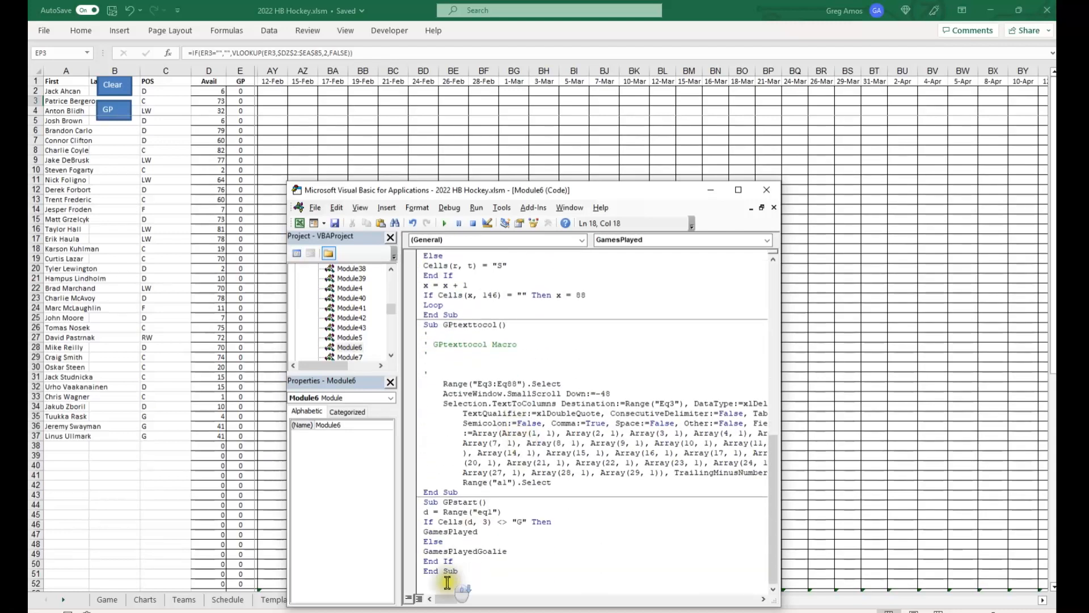
{"action": "left_click", "coordinate": [446, 531]}
{"action": "left_click", "coordinate": [466, 529]}
{"action": "double_click", "coordinate": [466, 530]}
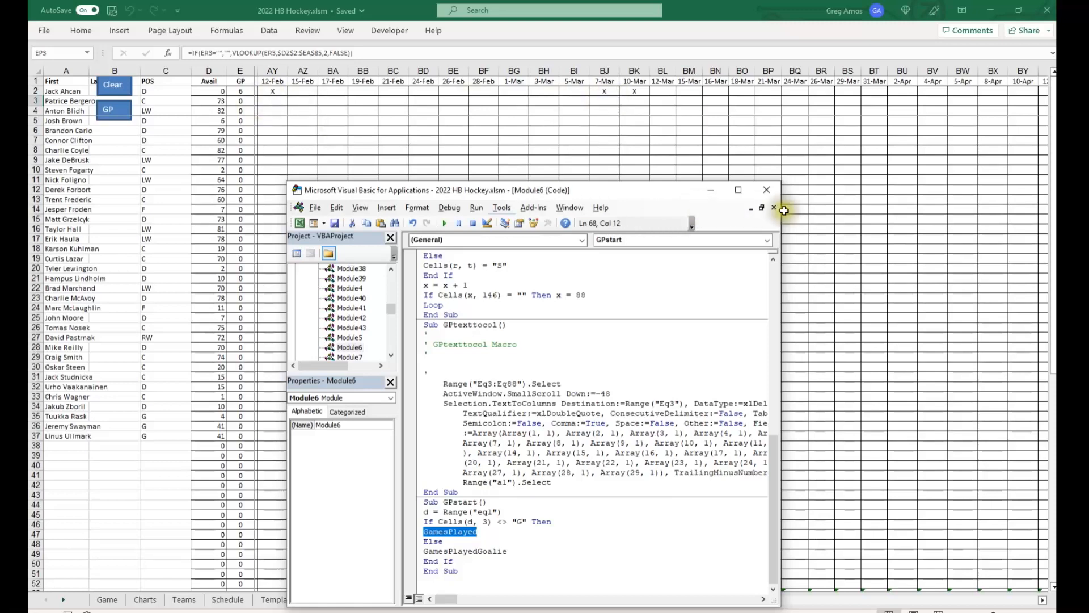
Close the code editor and open the ClearGames macro assigned to the Clear shape on the Boston Bruins sheet
{"action": "left_click", "coordinate": [770, 191]}
{"action": "left_click_drag", "start_coordinate": [729, 600], "coordinate": [961, 590]}
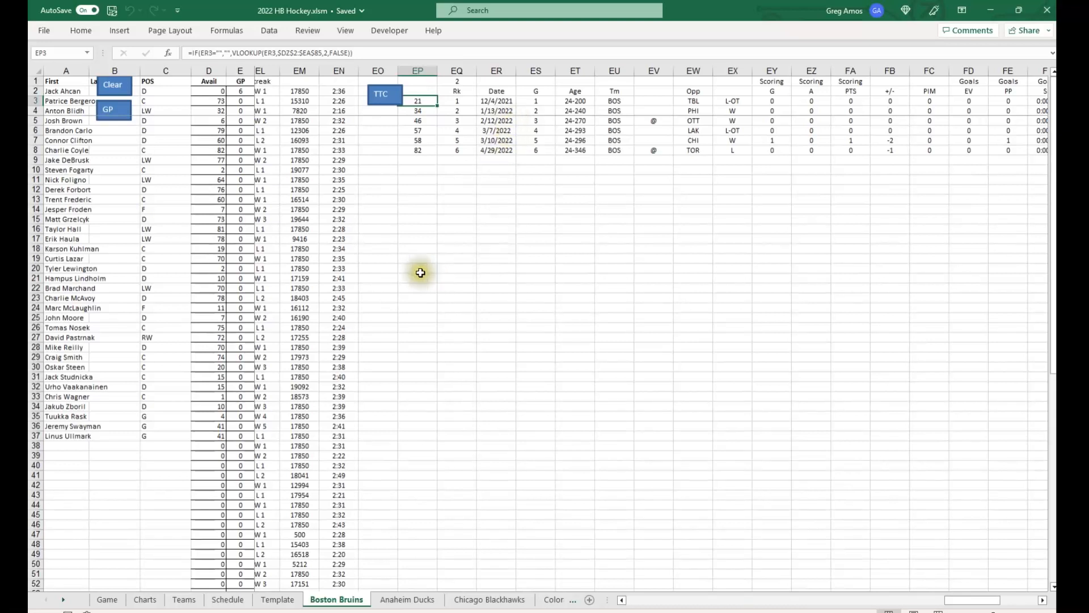
{"action": "right_click", "coordinate": [110, 86]}
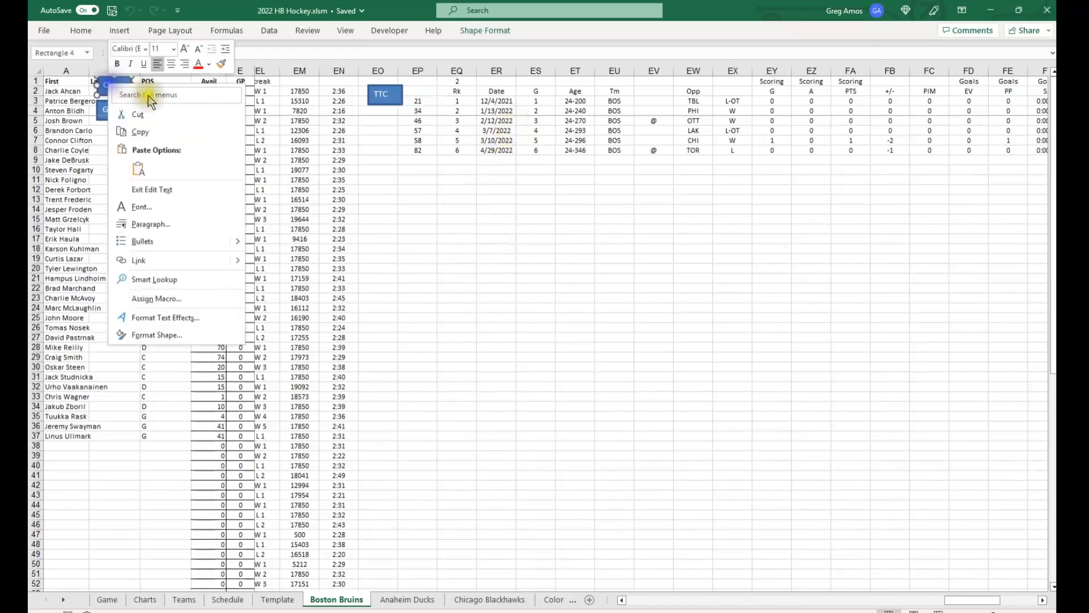
{"action": "left_click", "coordinate": [170, 298]}
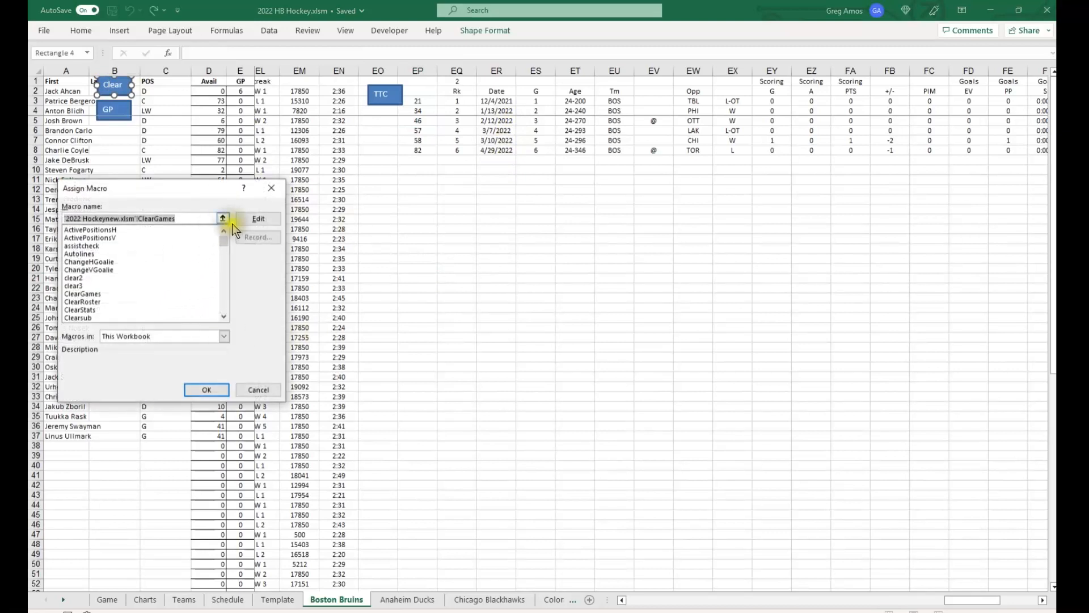
{"action": "left_click", "coordinate": [258, 218]}
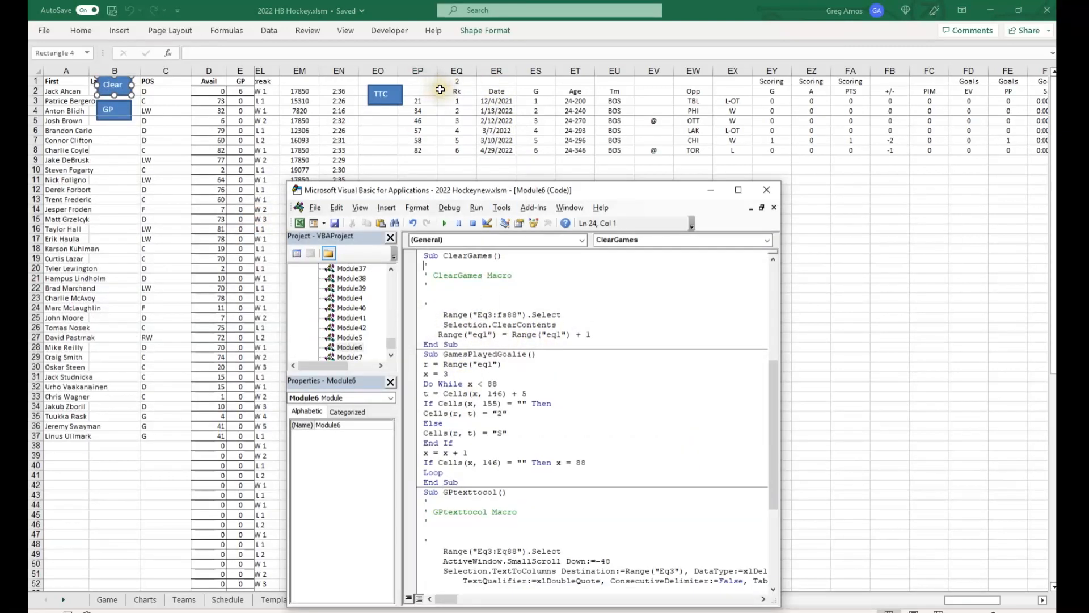
Compare the ClearGames code for Eq3:fs88 and eq1 with the imported game data, and bring the code editor back over the sheet
{"action": "left_click", "coordinate": [493, 326]}
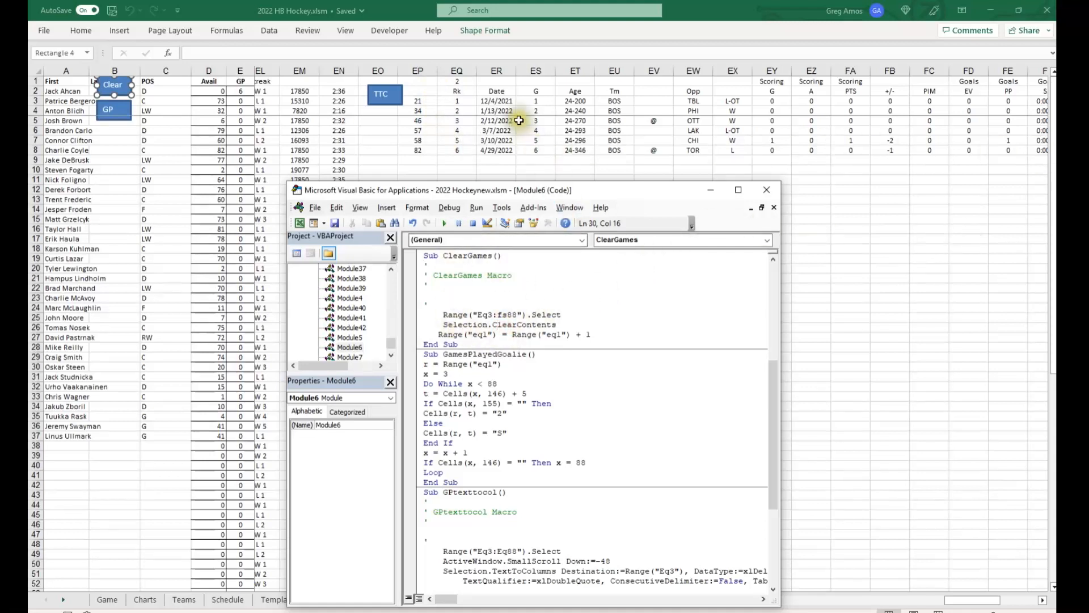
{"action": "left_click", "coordinate": [460, 82]}
{"action": "left_click", "coordinate": [492, 277]}
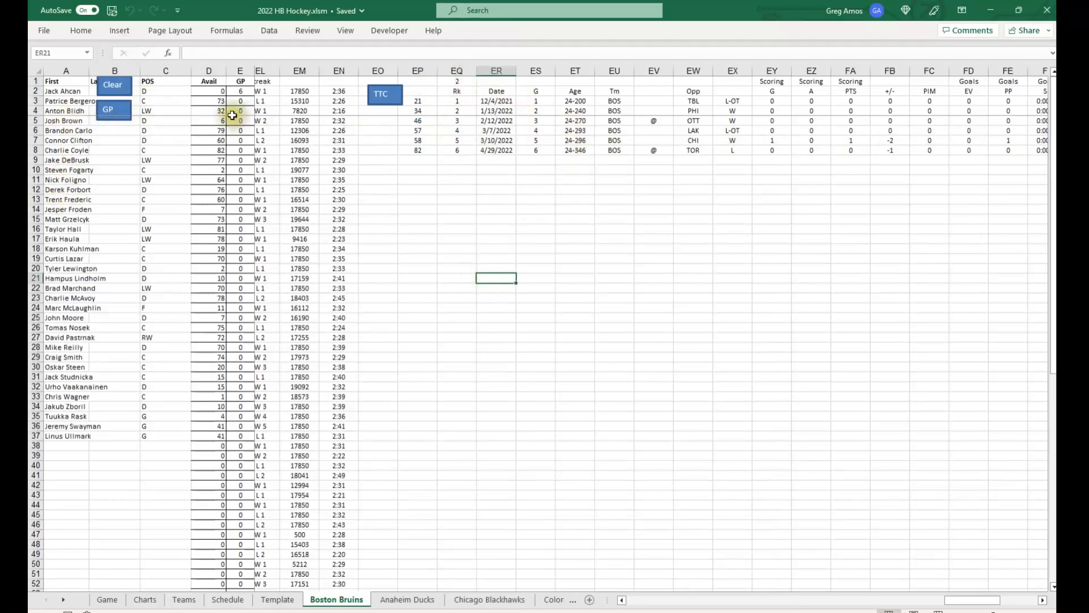
{"action": "left_click", "coordinate": [508, 331]}
{"action": "key", "text": "alt+F11"}
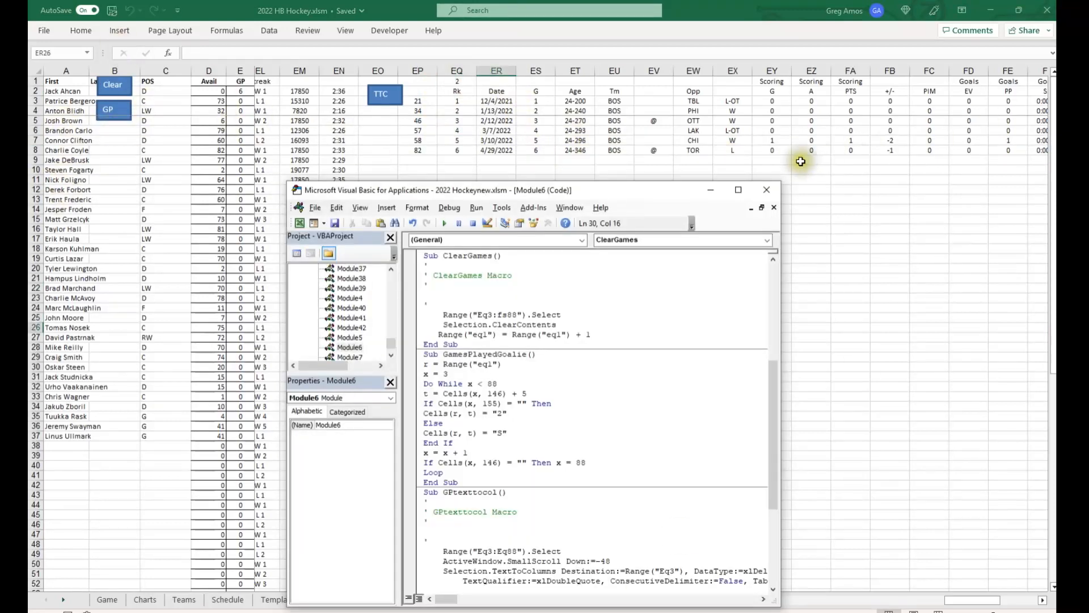
Close the Visual Basic editor and empty the imported game log on the Boston Bruins sheet with the Clear macro
{"action": "left_click", "coordinate": [767, 192]}
{"action": "left_click", "coordinate": [113, 85]}
{"action": "left_click", "coordinate": [577, 364]}
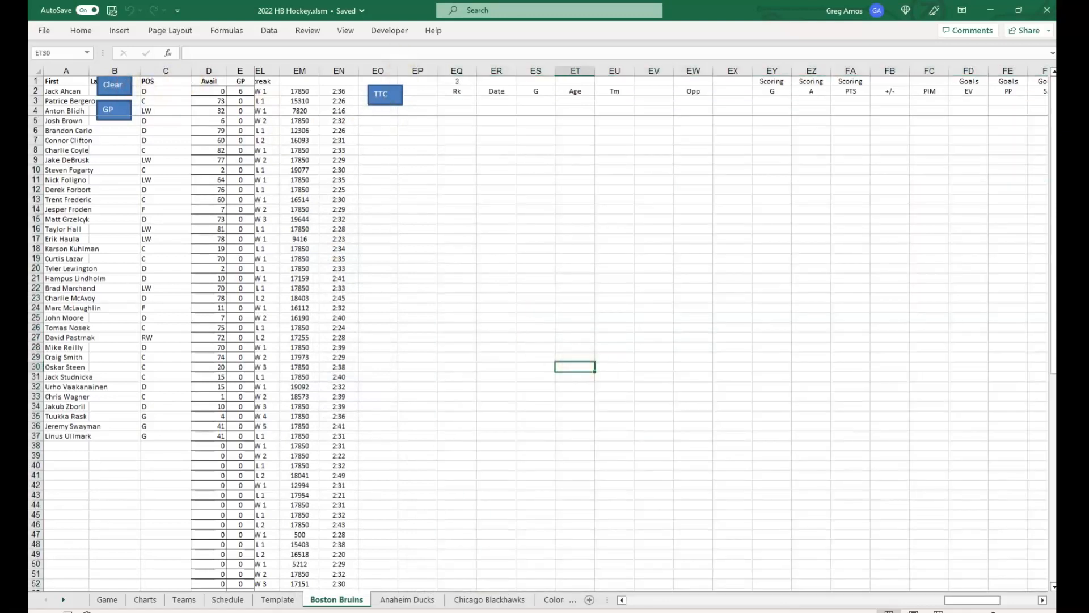
{"action": "left_click", "coordinate": [63, 92]}
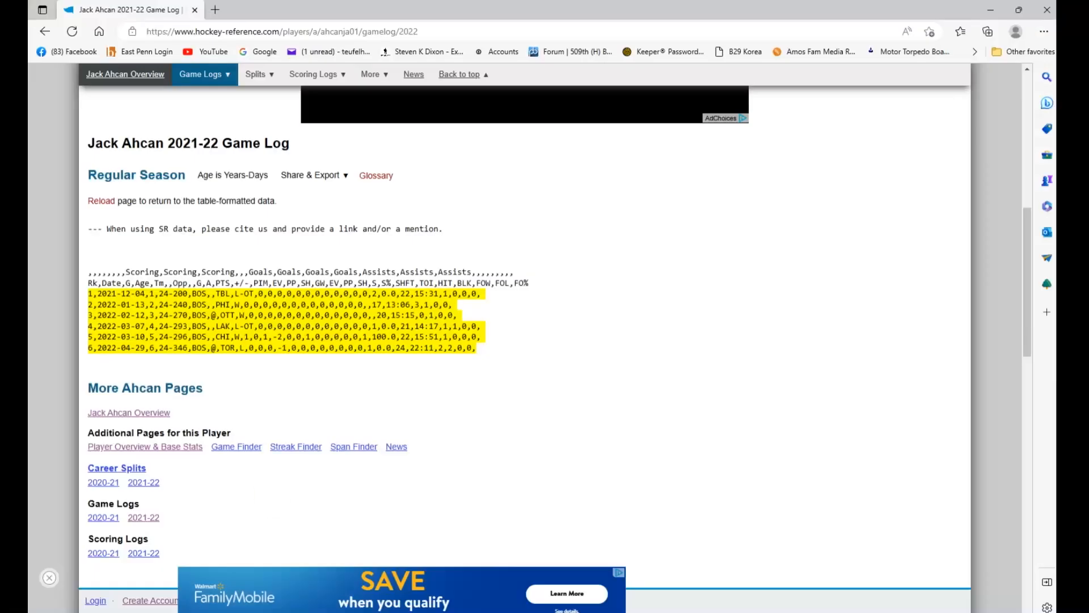
In the browser, return to the 2021-22 Bruins roster and open Patrice Bergeron's 2021-22 game log
{"action": "left_click", "coordinate": [40, 32]}
{"action": "left_click", "coordinate": [40, 33]}
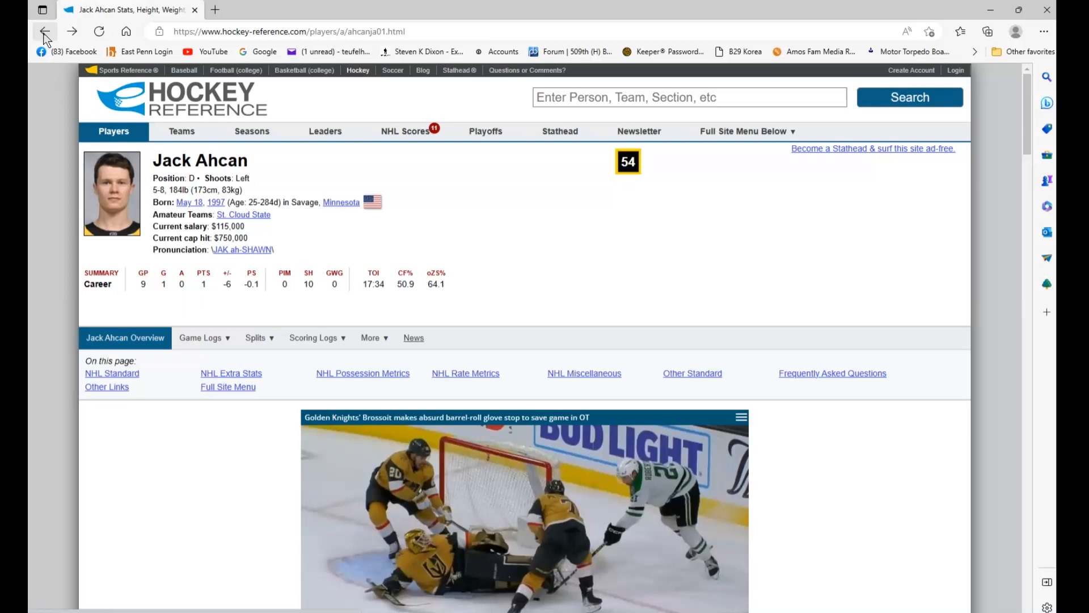
{"action": "left_click", "coordinate": [45, 33]}
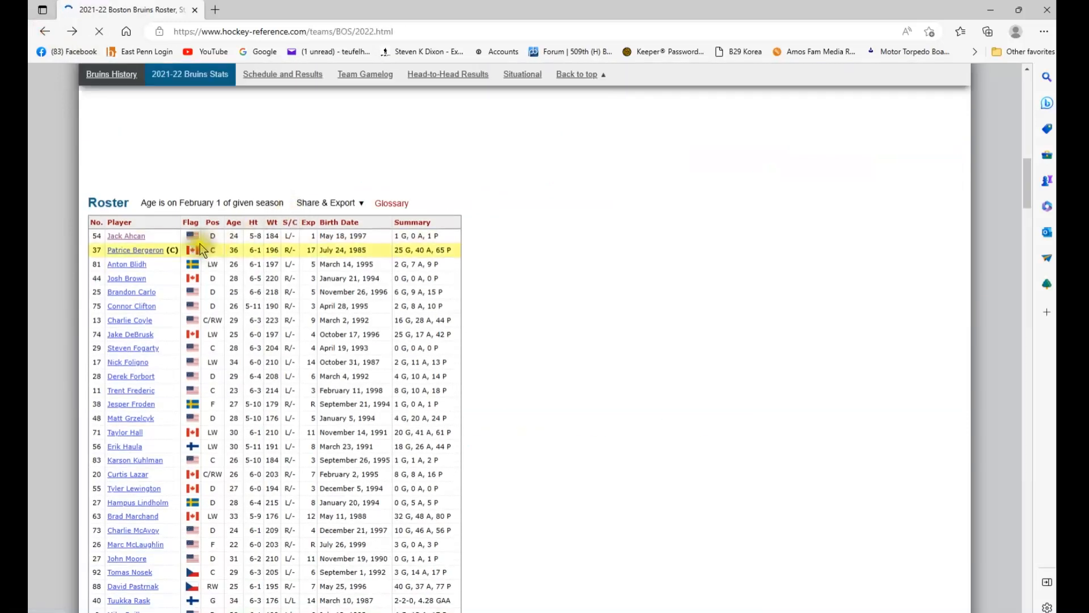
{"action": "left_click", "coordinate": [139, 253]}
{"action": "scroll", "coordinate": [212, 273], "scroll_direction": "down", "scroll_amount": 1}
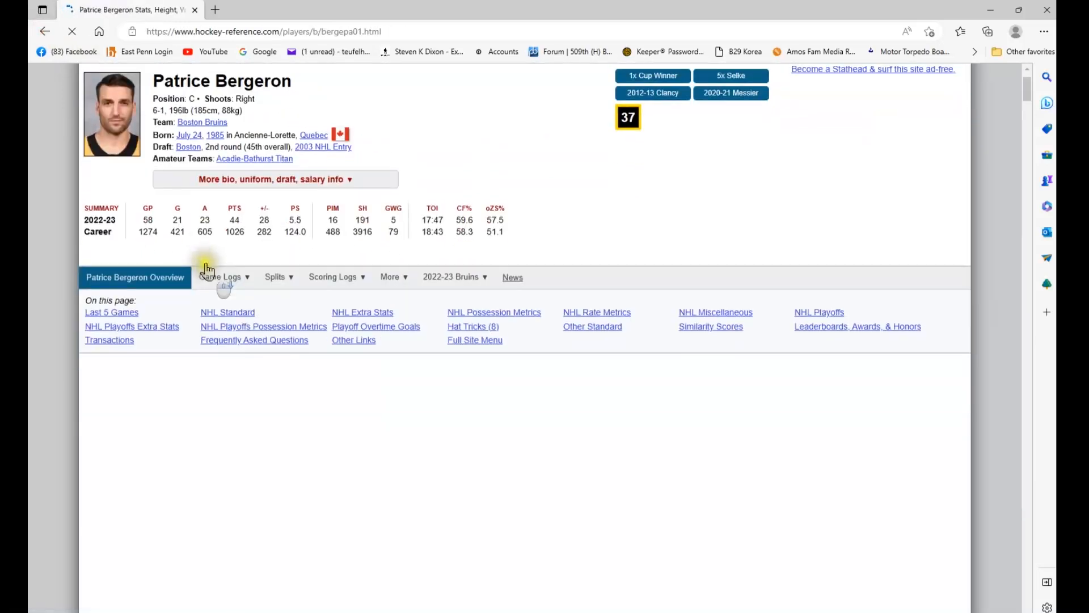
{"action": "left_click", "coordinate": [212, 277]}
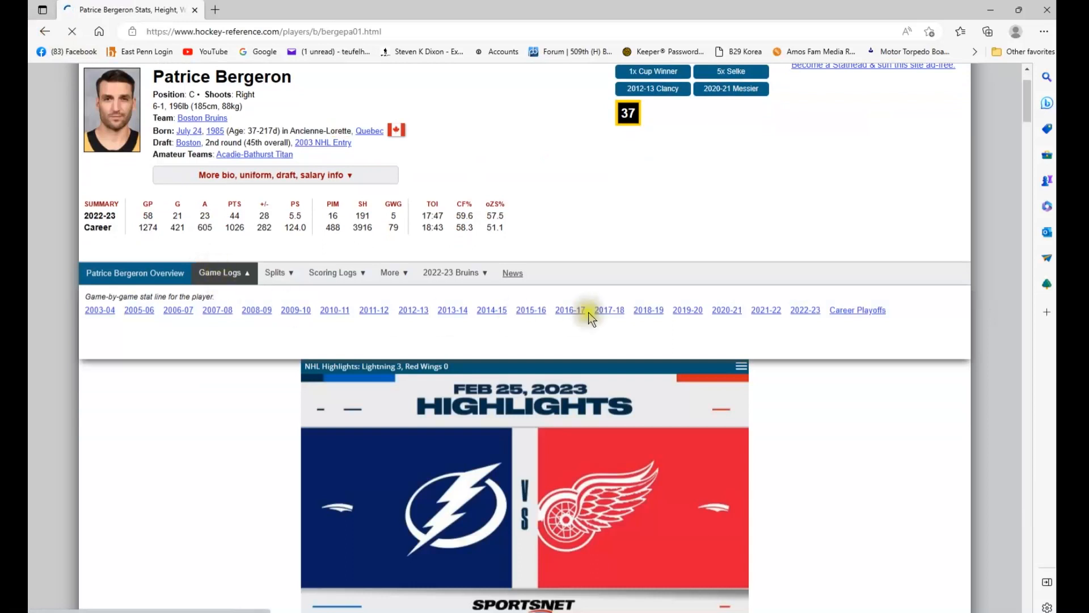
{"action": "left_click", "coordinate": [769, 311]}
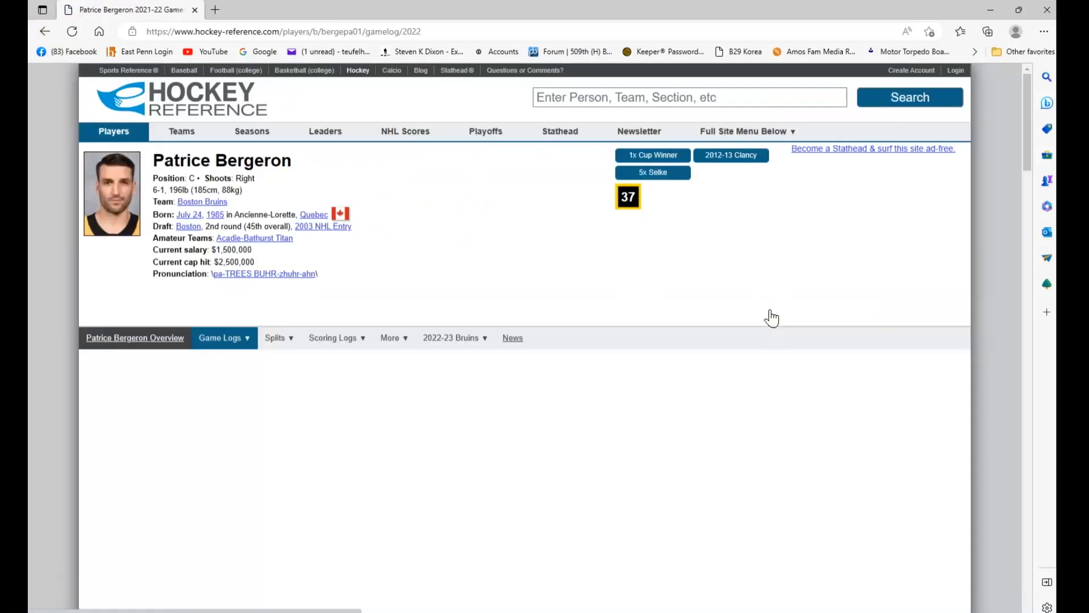
Show Bergeron's regular season table as CSV for Excel and copy all its game rows without the headers
{"action": "scroll", "coordinate": [770, 317], "scroll_direction": "down", "scroll_amount": 6}
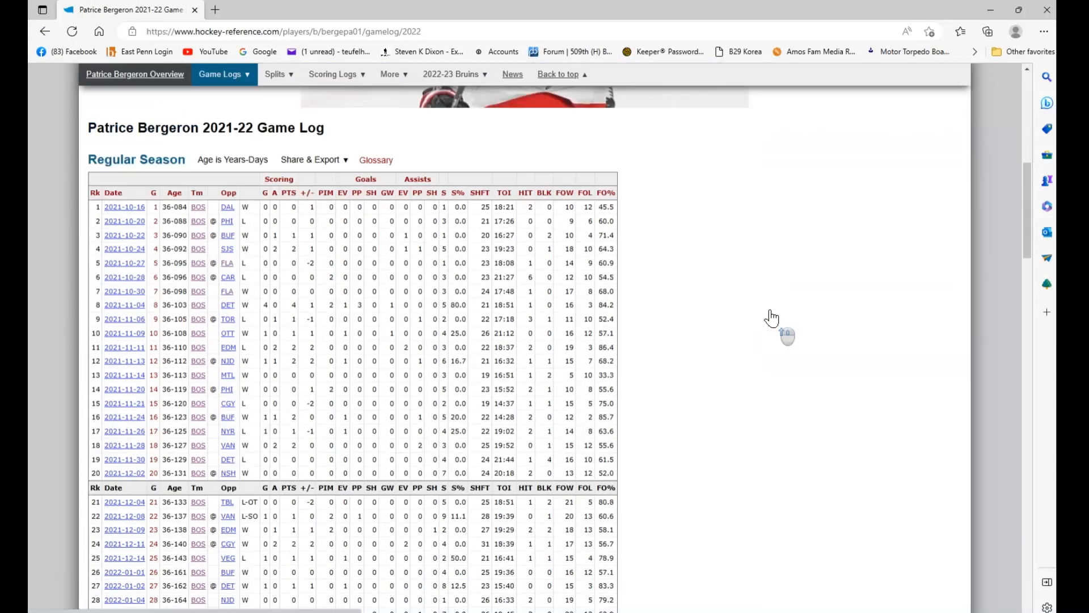
{"action": "left_click", "coordinate": [301, 259]}
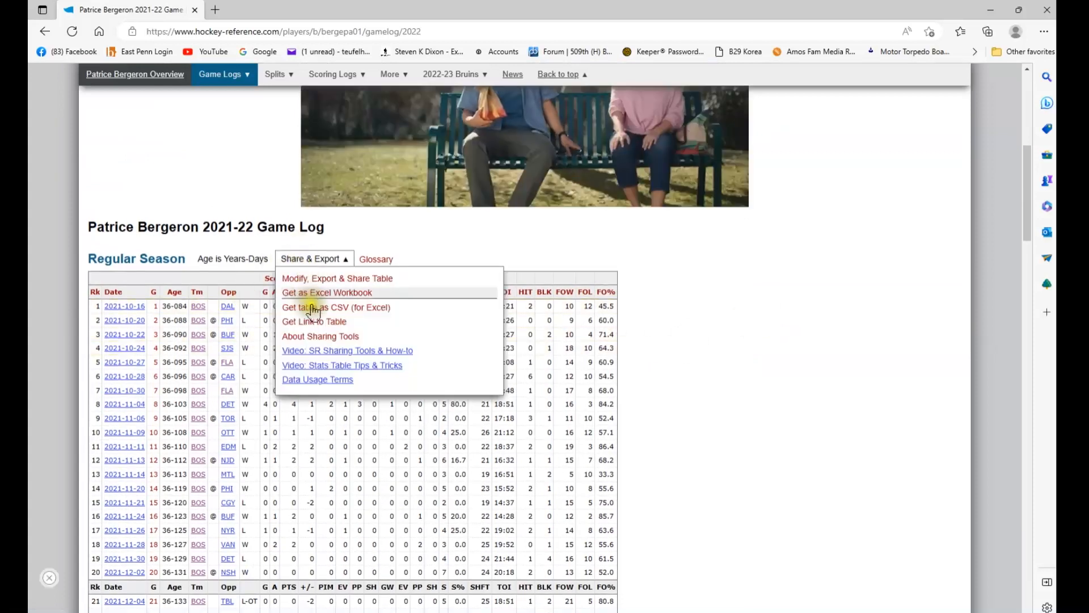
{"action": "left_click", "coordinate": [313, 307]}
{"action": "left_click_drag", "start_coordinate": [86, 376], "coordinate": [539, 519]}
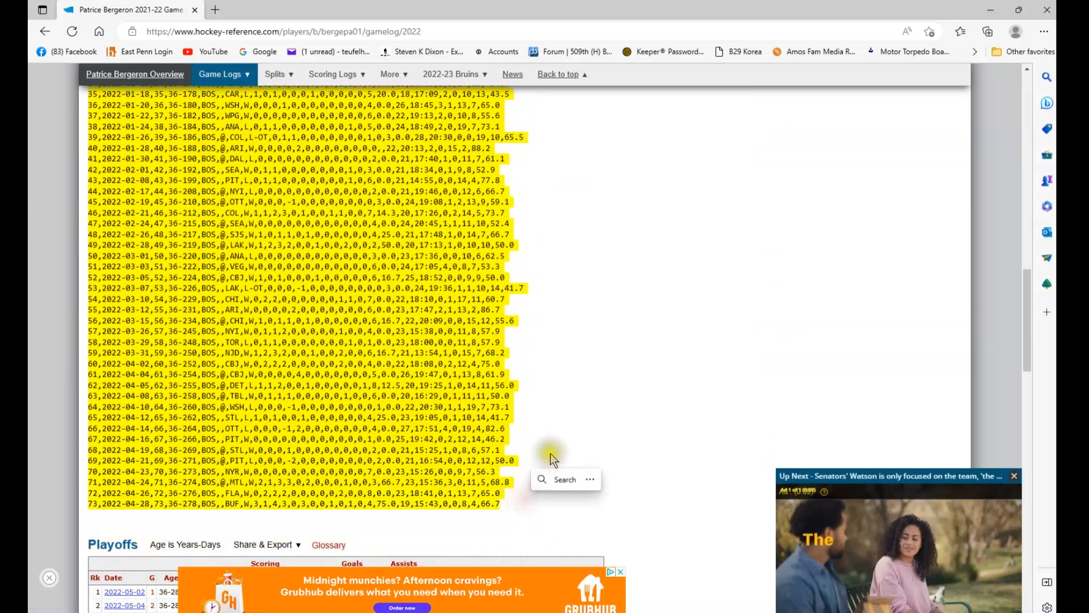
Switch to Excel, paste the Bergeron game log at cell EQ3 and split it into columns with the TTC macro
{"action": "left_click", "coordinate": [397, 612]}
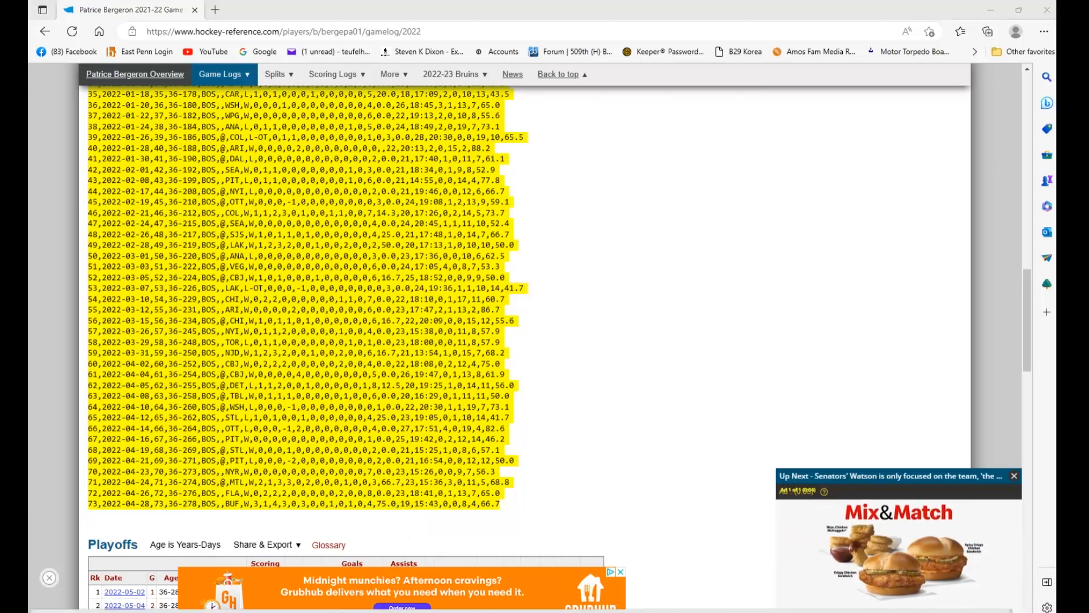
{"action": "key", "text": "alt+Tab"}
{"action": "left_click", "coordinate": [450, 99]}
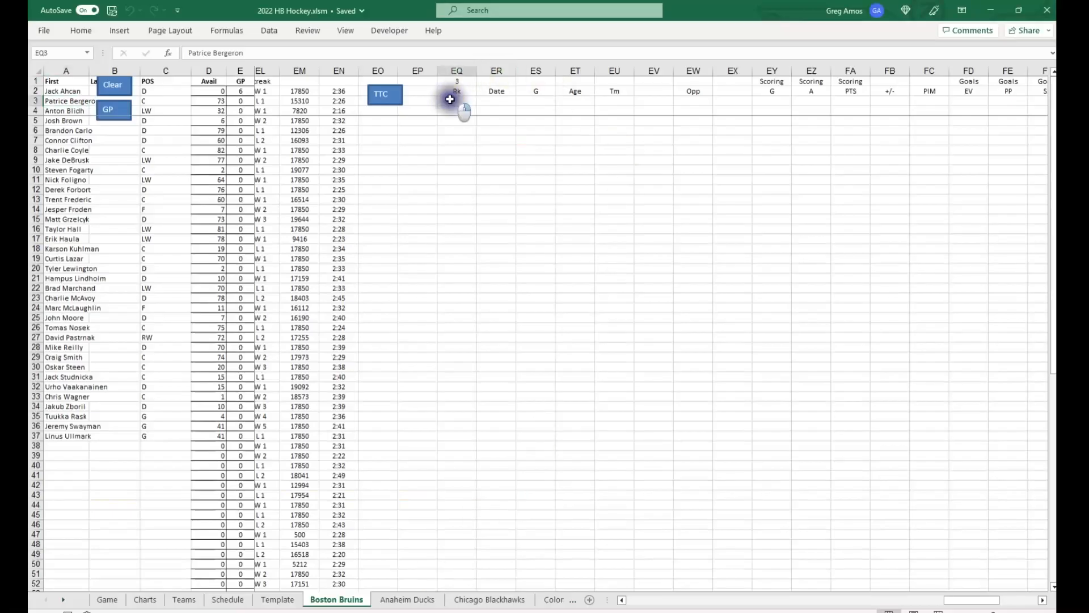
{"action": "right_click", "coordinate": [450, 99]}
{"action": "left_click", "coordinate": [499, 187]}
{"action": "left_click", "coordinate": [386, 94]}
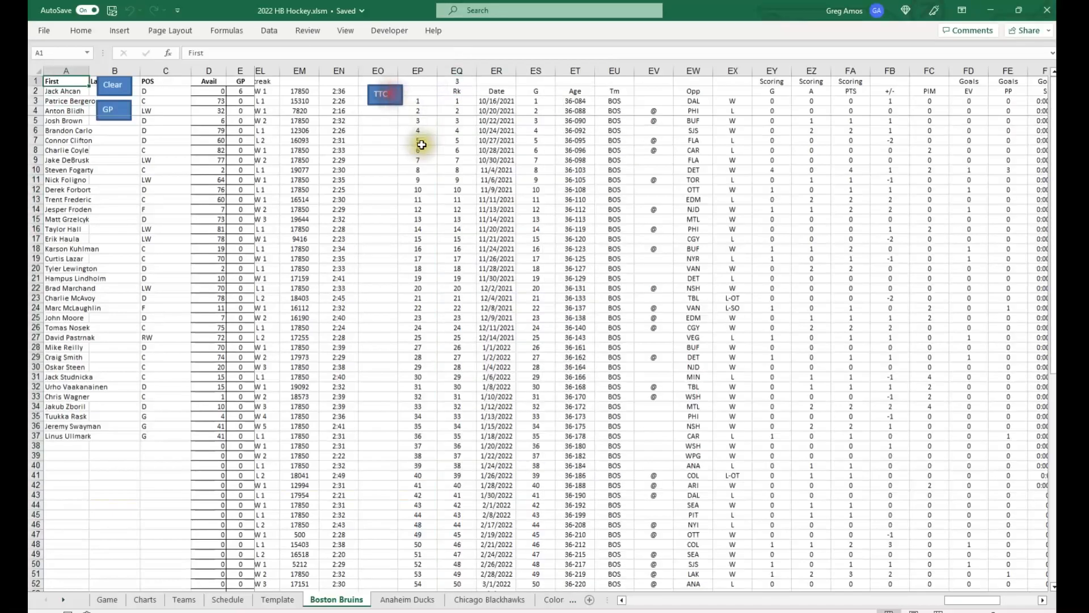
Record Patrice Bergeron's games played with the GP macro and empty the game log area with the Clear macro
{"action": "left_click", "coordinate": [219, 101]}
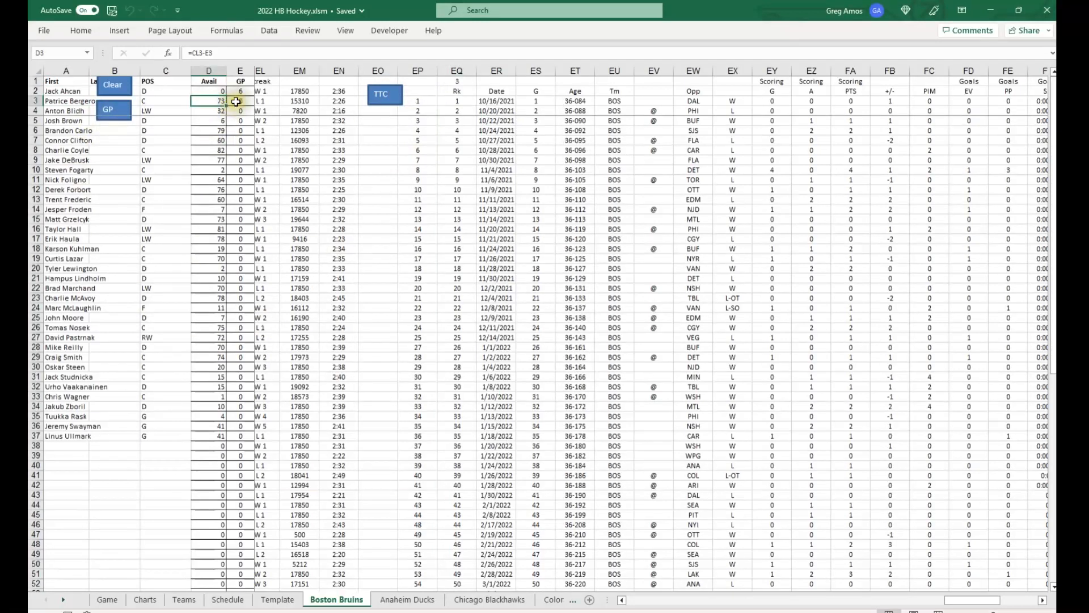
{"action": "left_click", "coordinate": [242, 102]}
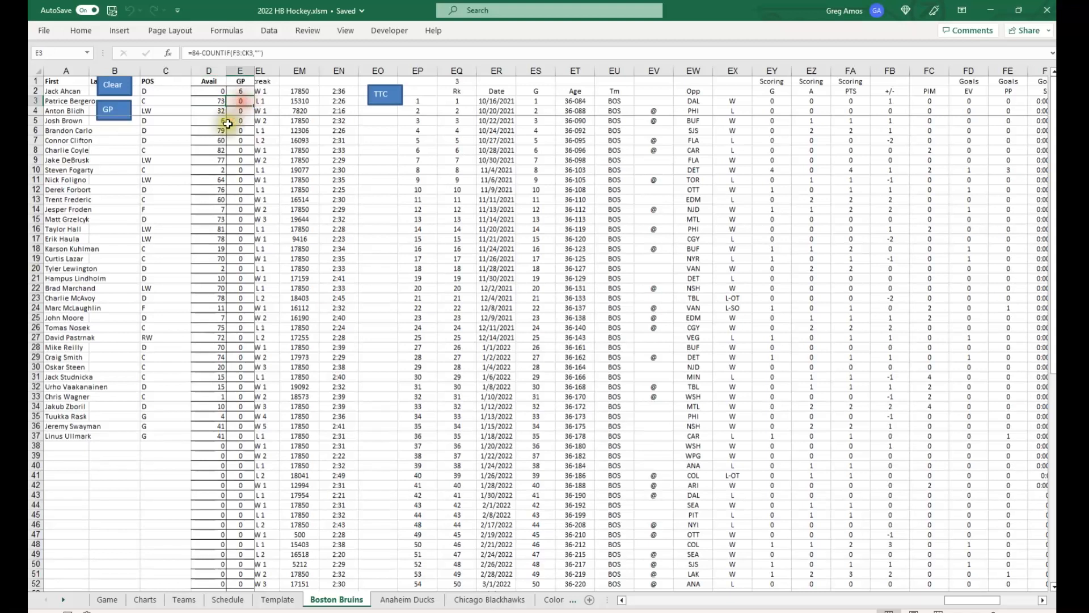
{"action": "left_click", "coordinate": [207, 104]}
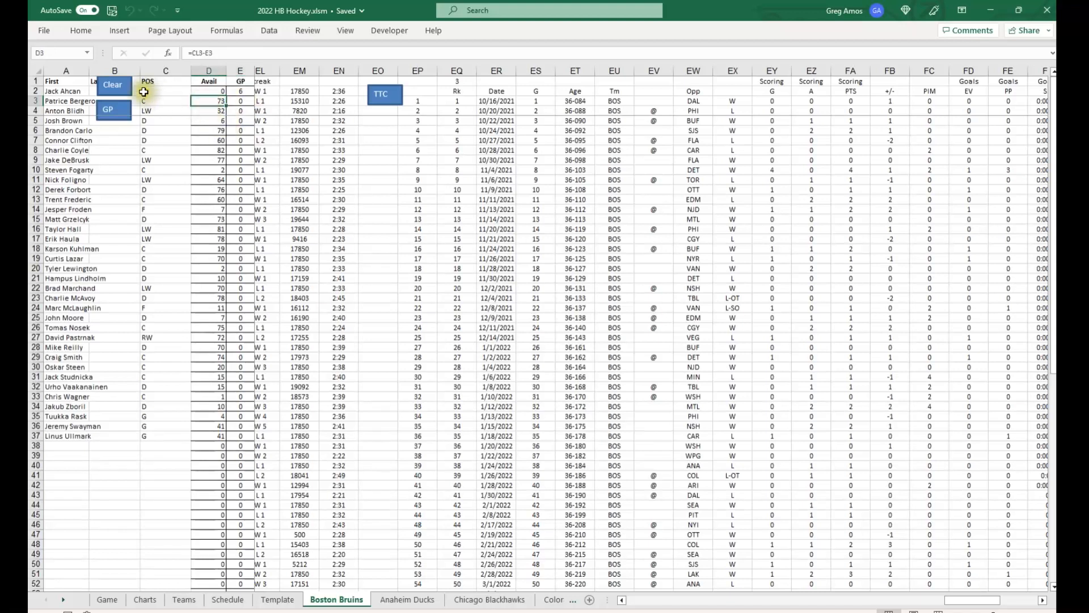
{"action": "left_click", "coordinate": [113, 108]}
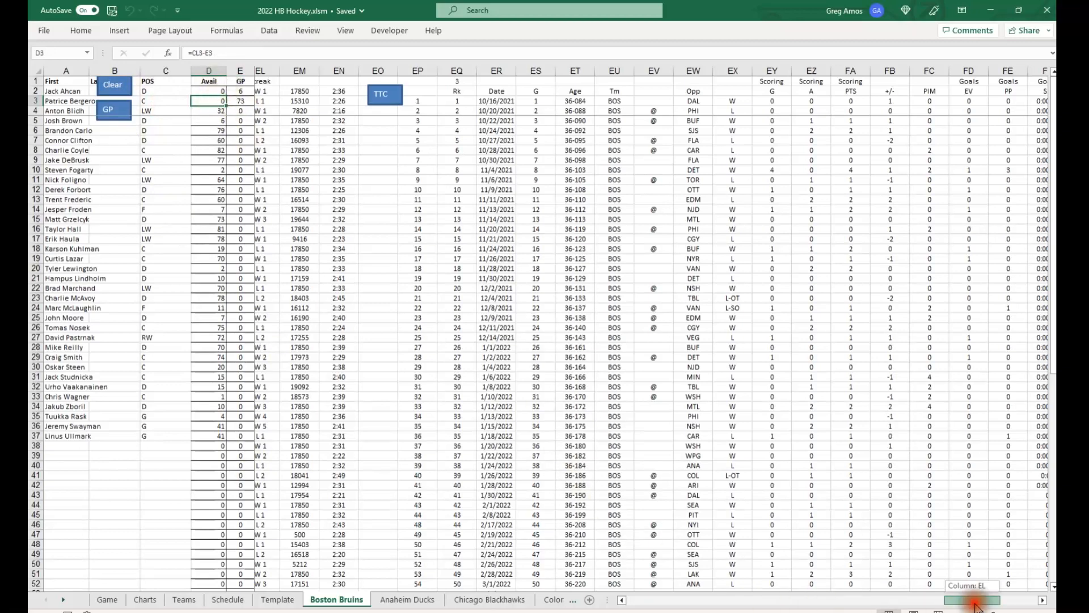
{"action": "mouse_move", "coordinate": [974, 606]}
{"action": "left_mouse_down"}
{"action": "mouse_move", "coordinate": [637, 605]}
{"action": "mouse_move", "coordinate": [1011, 605]}
{"action": "mouse_move", "coordinate": [963, 605]}
{"action": "left_mouse_up"}
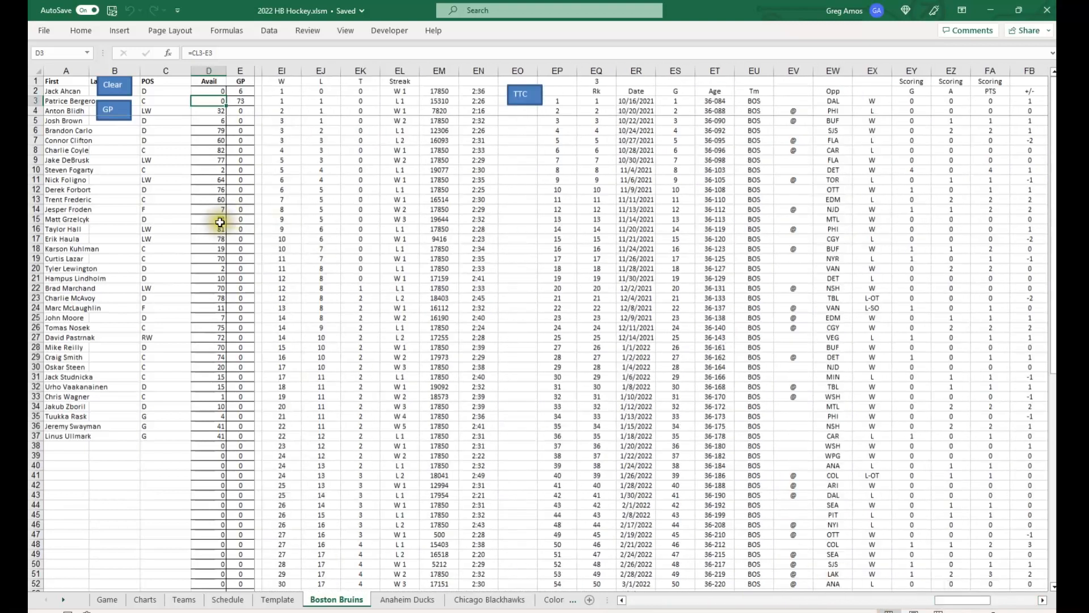
{"action": "left_click", "coordinate": [122, 91]}
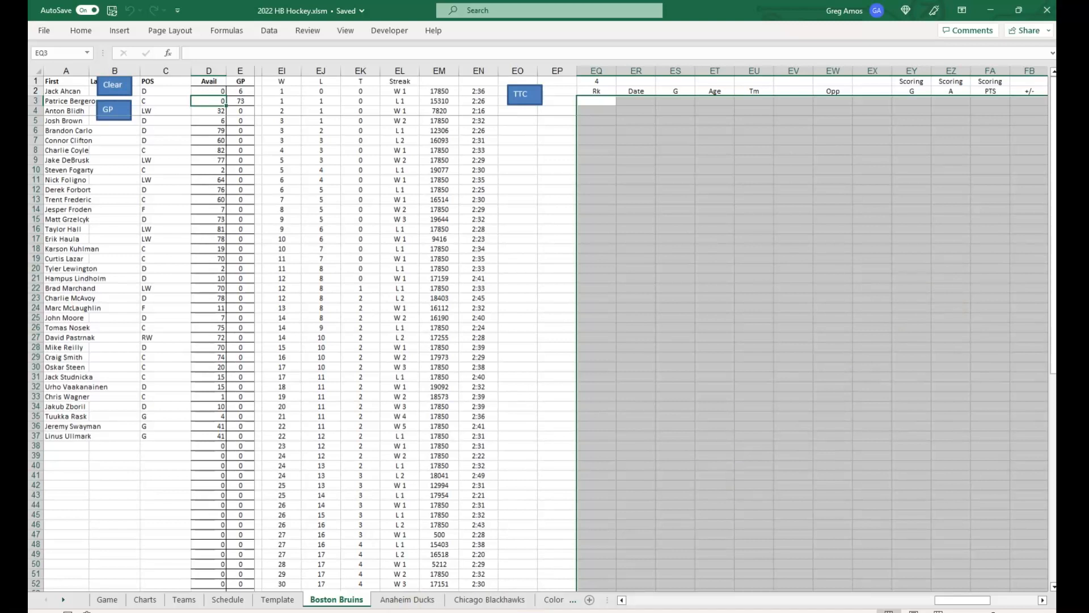
{"action": "left_click", "coordinate": [69, 111]}
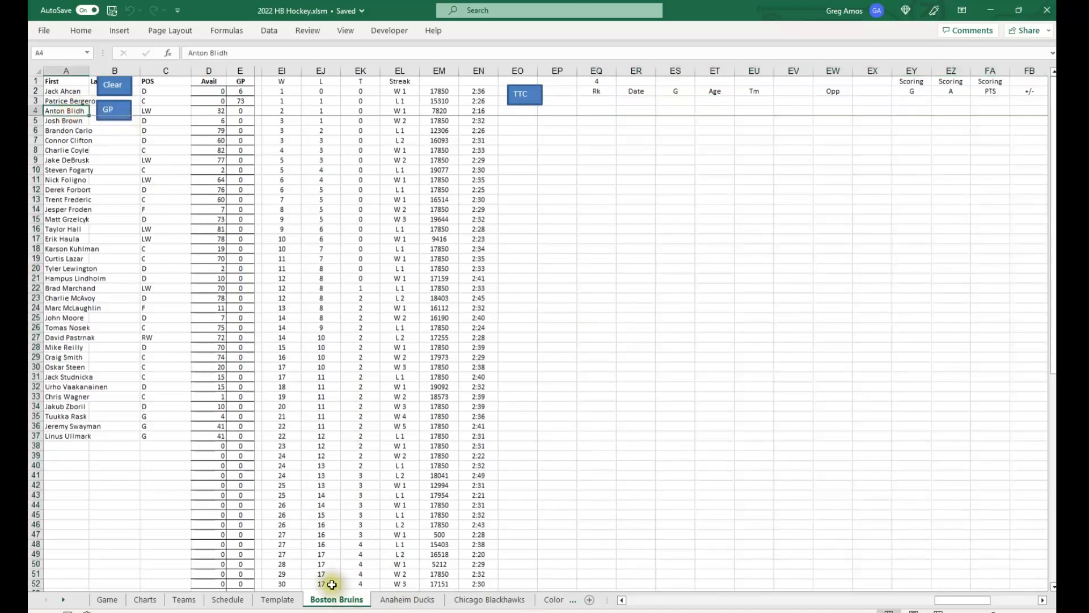
Switch to the browser, go back to the Bruins roster and open Anton Blidh's 2021-22 game log
{"action": "key", "text": "alt+Tab"}
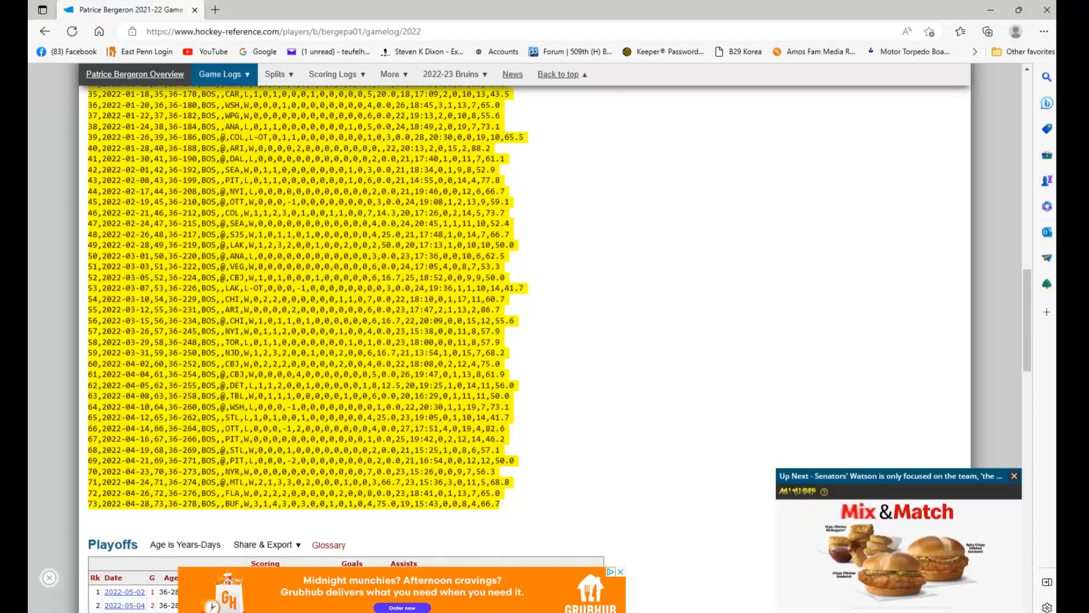
{"action": "left_click", "coordinate": [46, 32]}
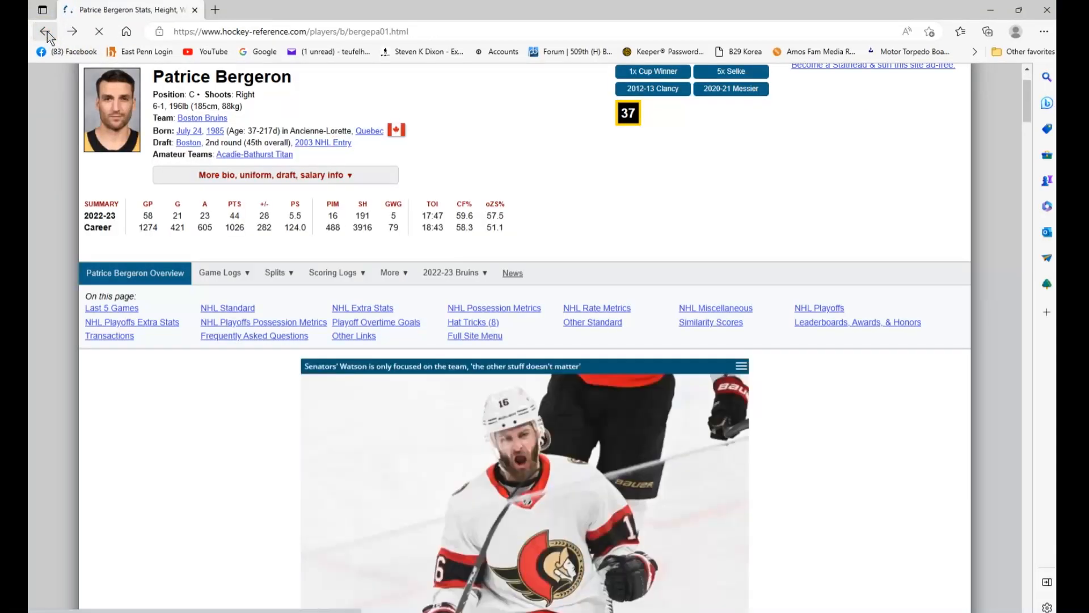
{"action": "left_click", "coordinate": [47, 32]}
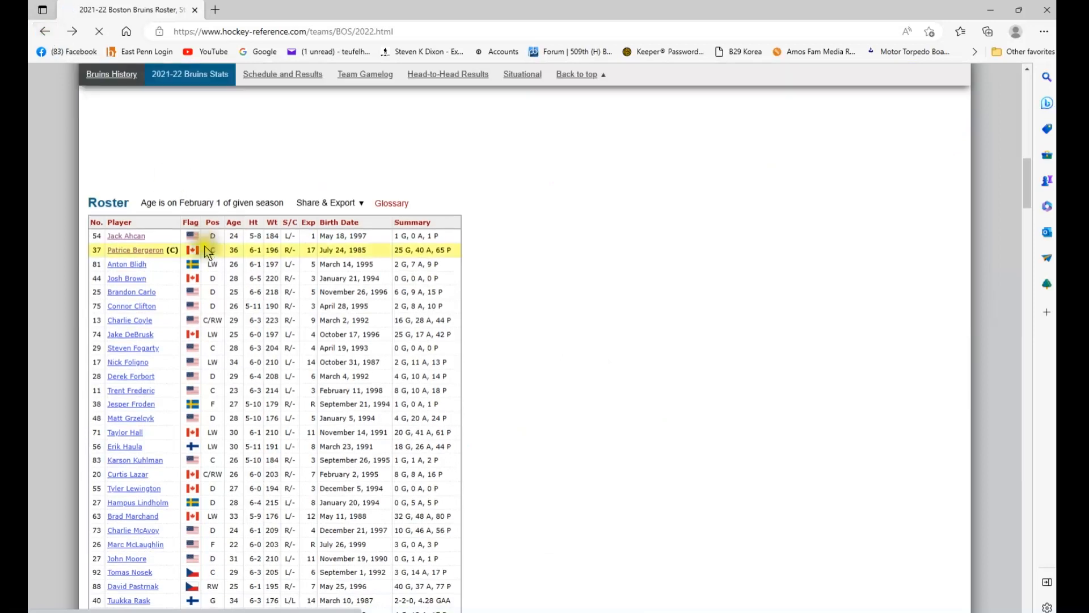
{"action": "left_click", "coordinate": [139, 267]}
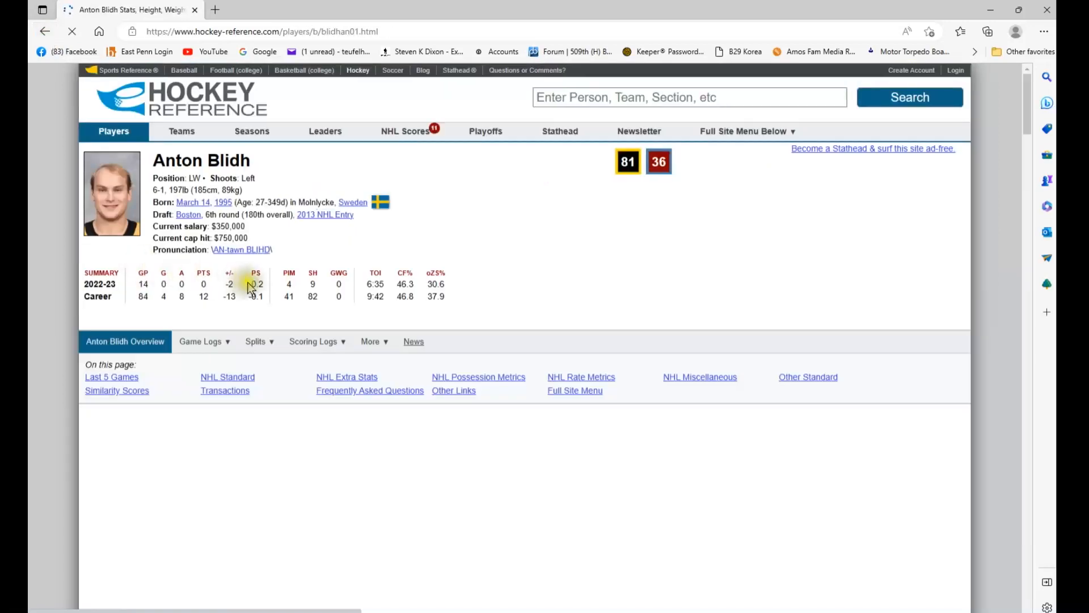
{"action": "mouse_move", "coordinate": [214, 343]}
{"action": "left_click", "coordinate": [296, 378]}
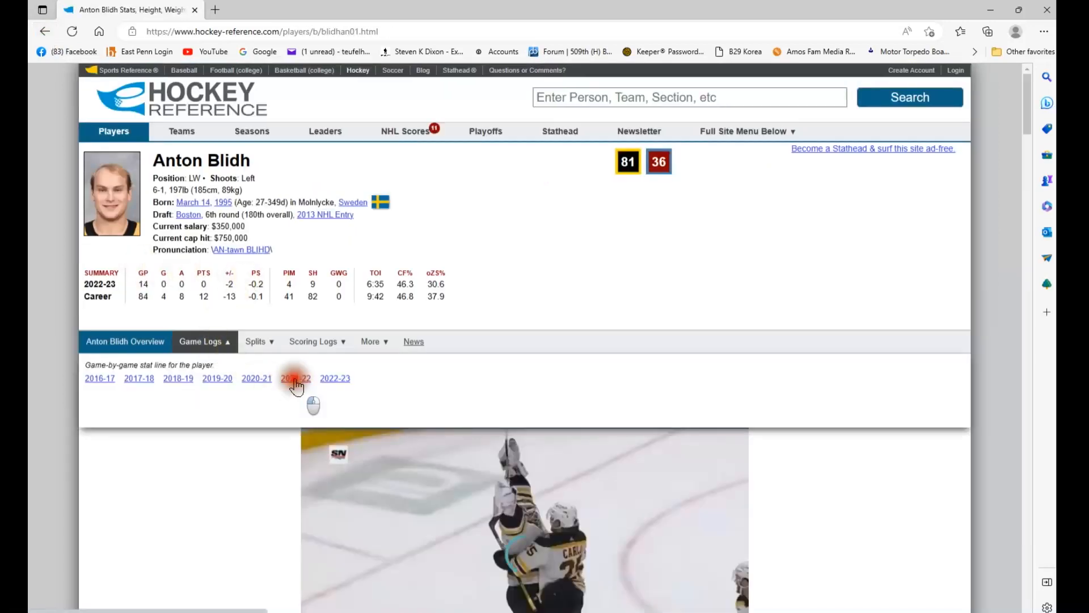
Show Anton Blidh's regular season table as CSV for Excel and copy all its game rows without the headers
{"action": "scroll", "coordinate": [433, 378], "scroll_direction": "down", "scroll_amount": 8}
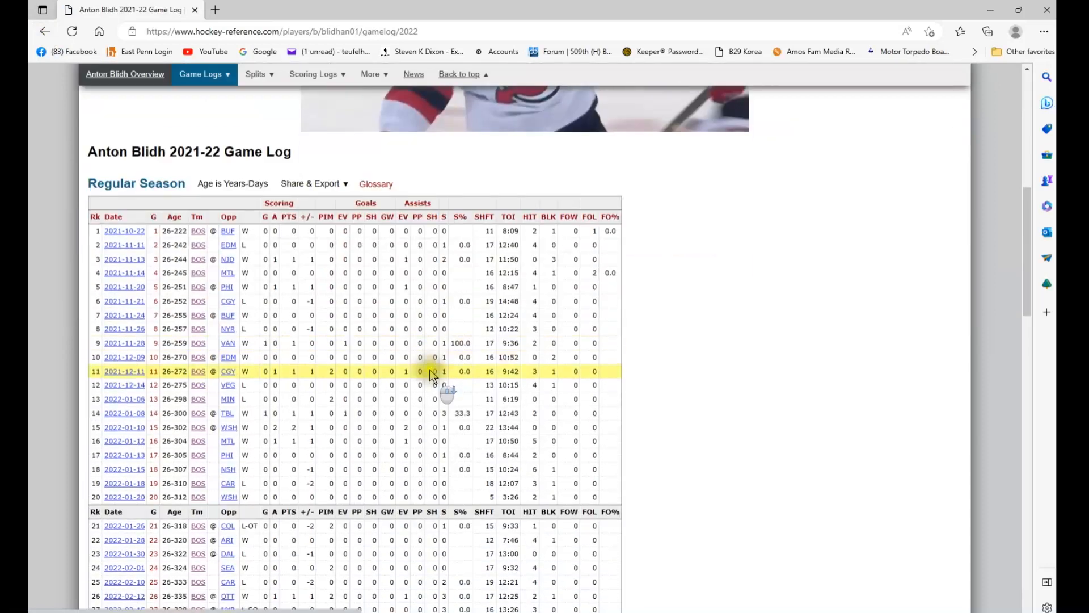
{"action": "mouse_move", "coordinate": [318, 174]}
{"action": "left_click", "coordinate": [329, 224]}
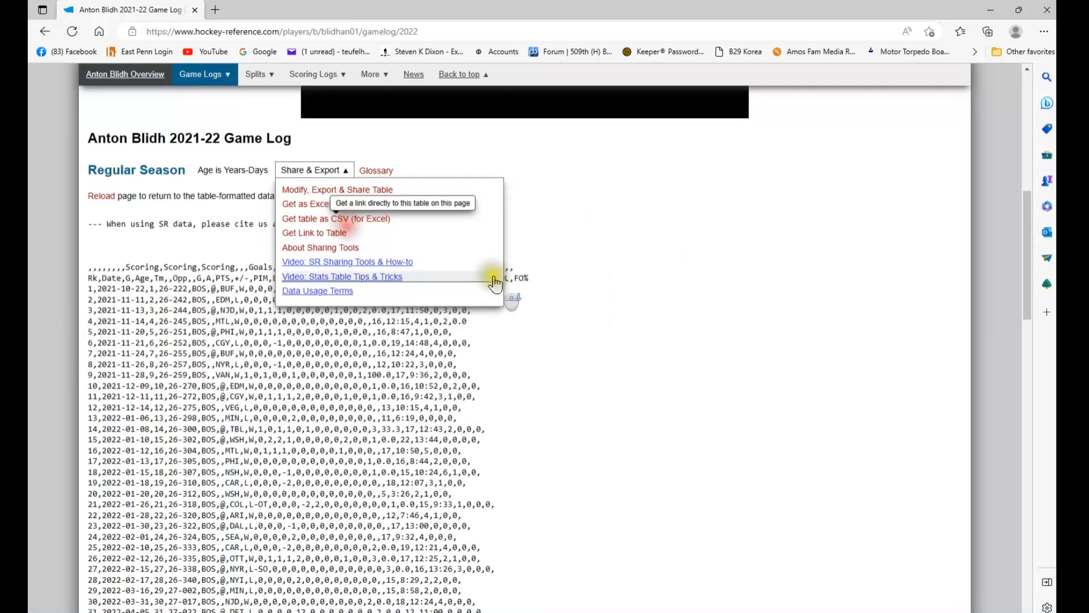
{"action": "left_click_drag", "start_coordinate": [91, 212], "coordinate": [535, 546]}
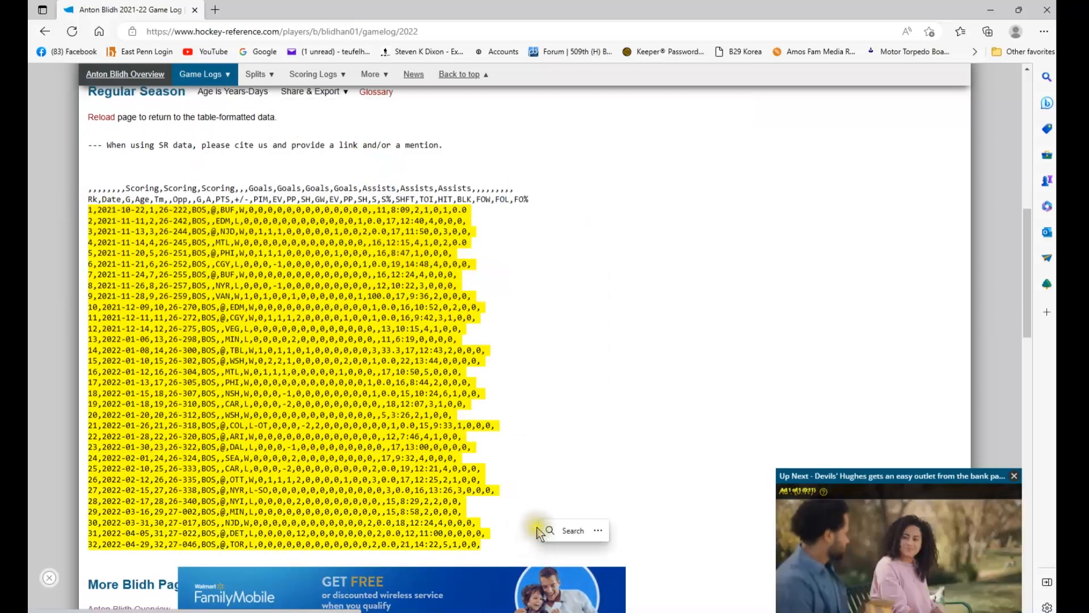
Switch to Excel and paste Anton Blidh's game log rows at cell EQ3 of the Boston Bruins sheet
{"action": "key", "text": "alt+Tab"}
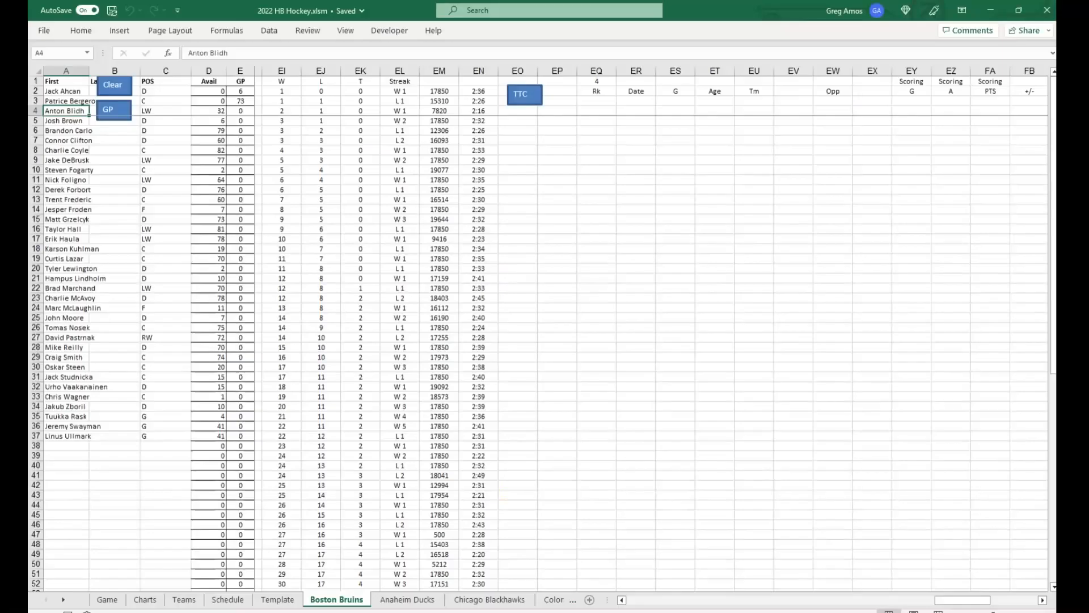
{"action": "right_click", "coordinate": [601, 100]}
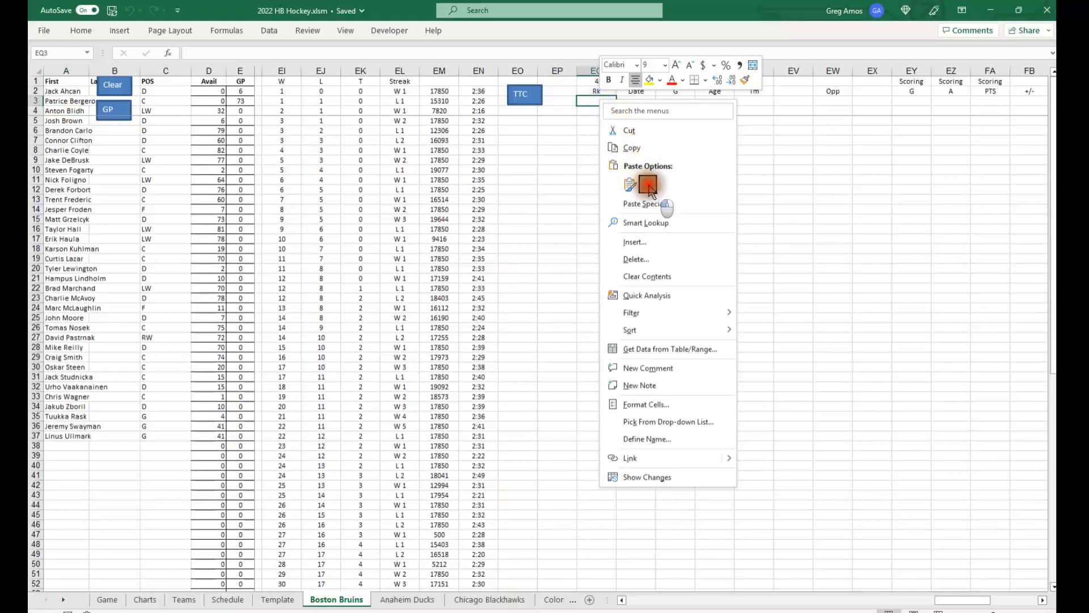
{"action": "left_click", "coordinate": [631, 161]}
Run the TTC, GP and Clear macros on Anton Blidh's pasted game log
{"action": "left_click", "coordinate": [524, 94]}
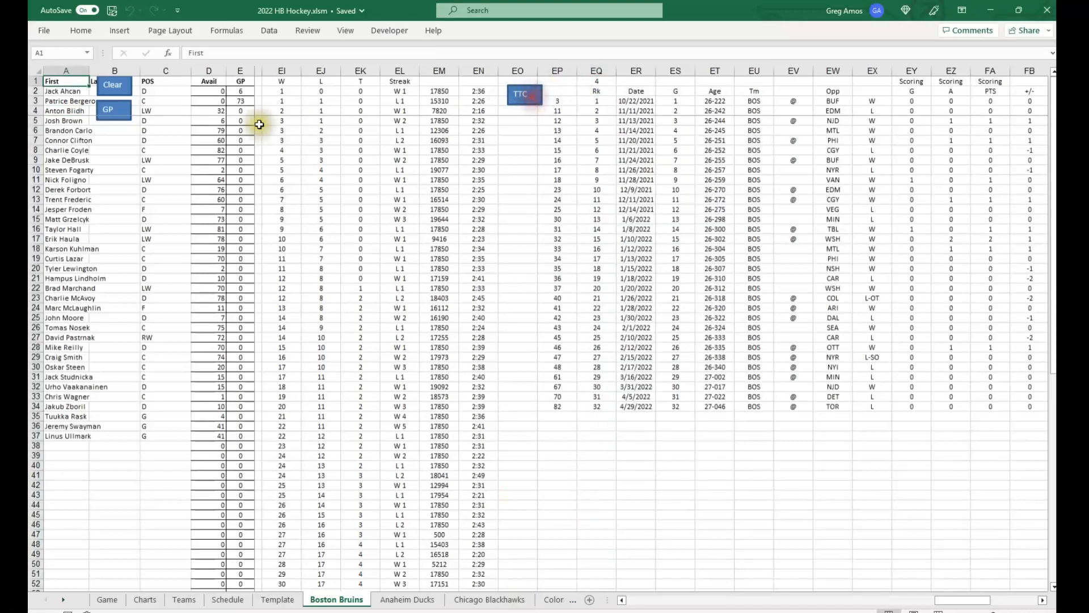
{"action": "left_click", "coordinate": [107, 86]}
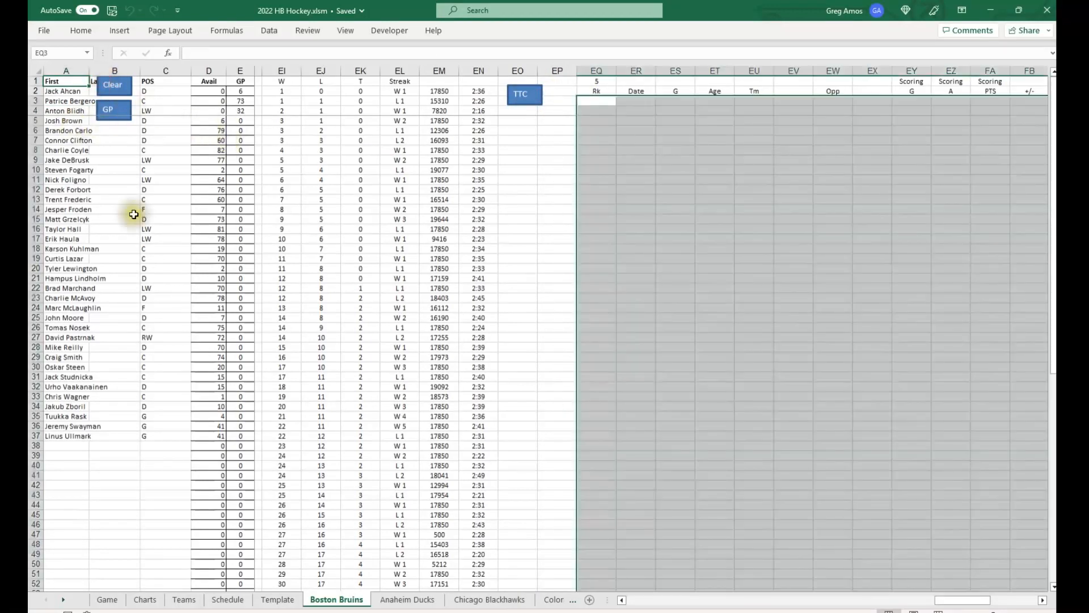
Switch to the browser, go back to the Bruins roster and open Josh Brown's 2021-22 game log
{"action": "key", "text": "alt+Tab"}
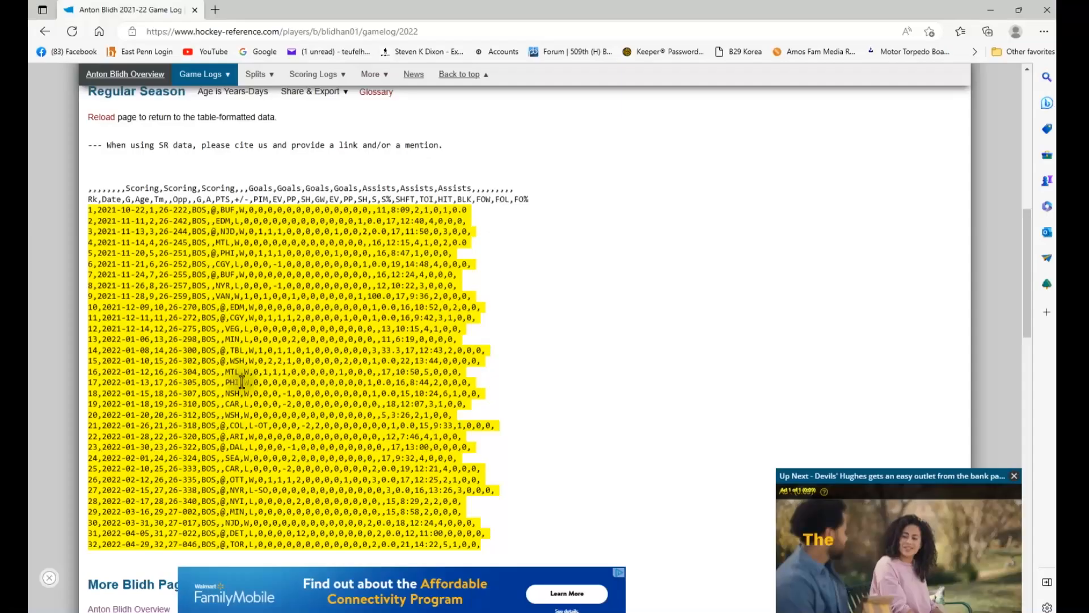
{"action": "left_click", "coordinate": [45, 31]}
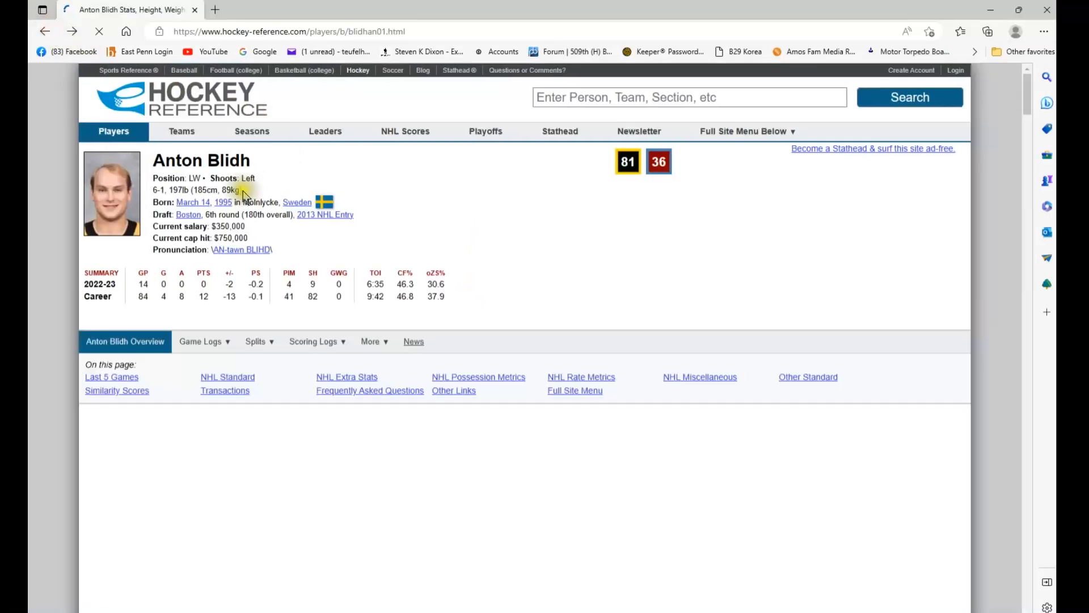
{"action": "left_click", "coordinate": [45, 31]}
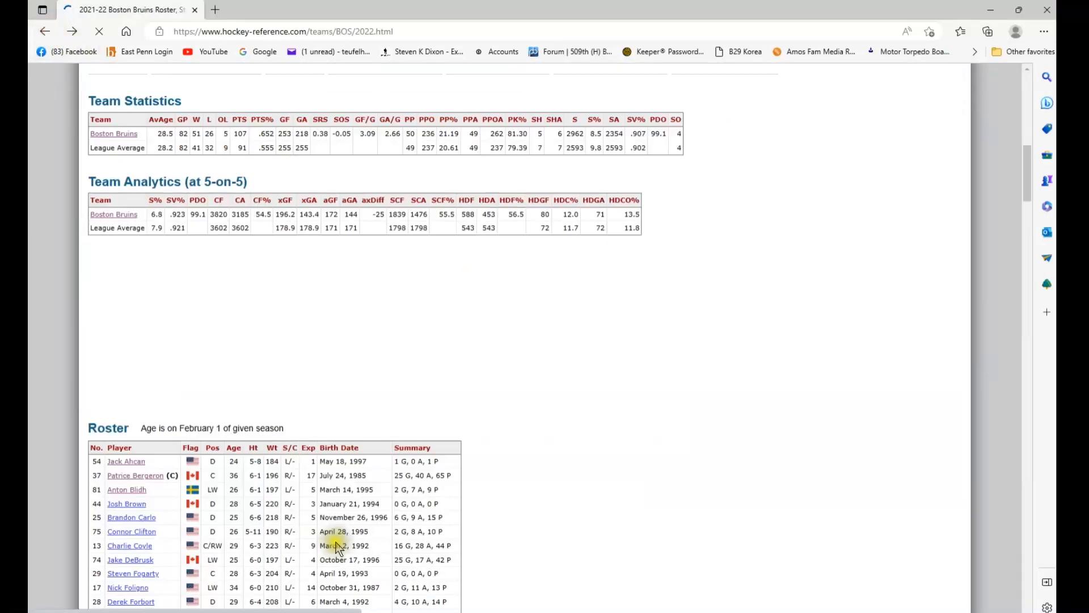
{"action": "left_click", "coordinate": [126, 284]}
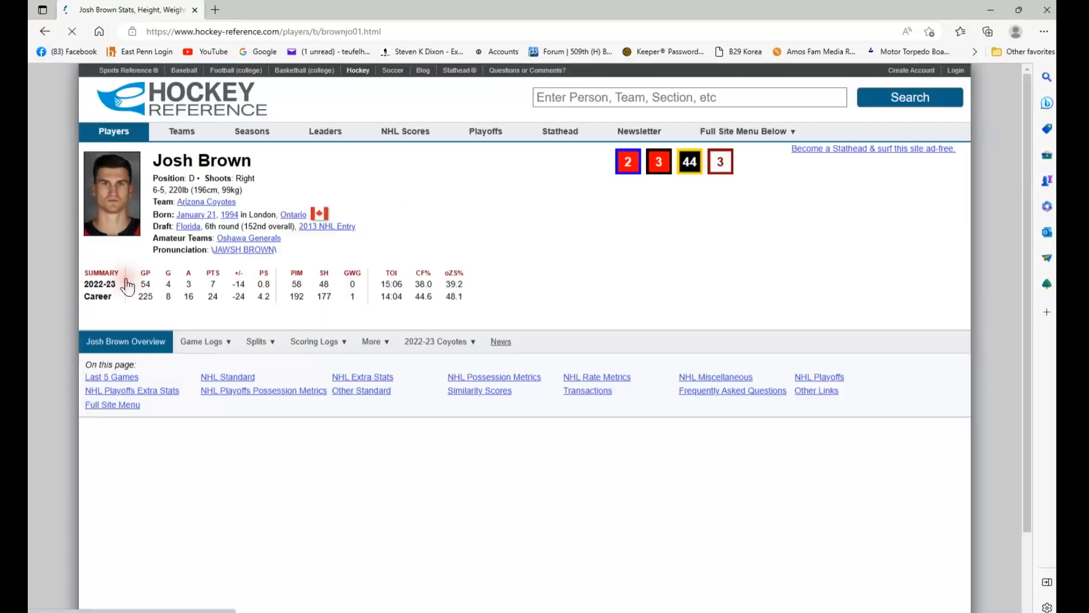
{"action": "mouse_move", "coordinate": [201, 340]}
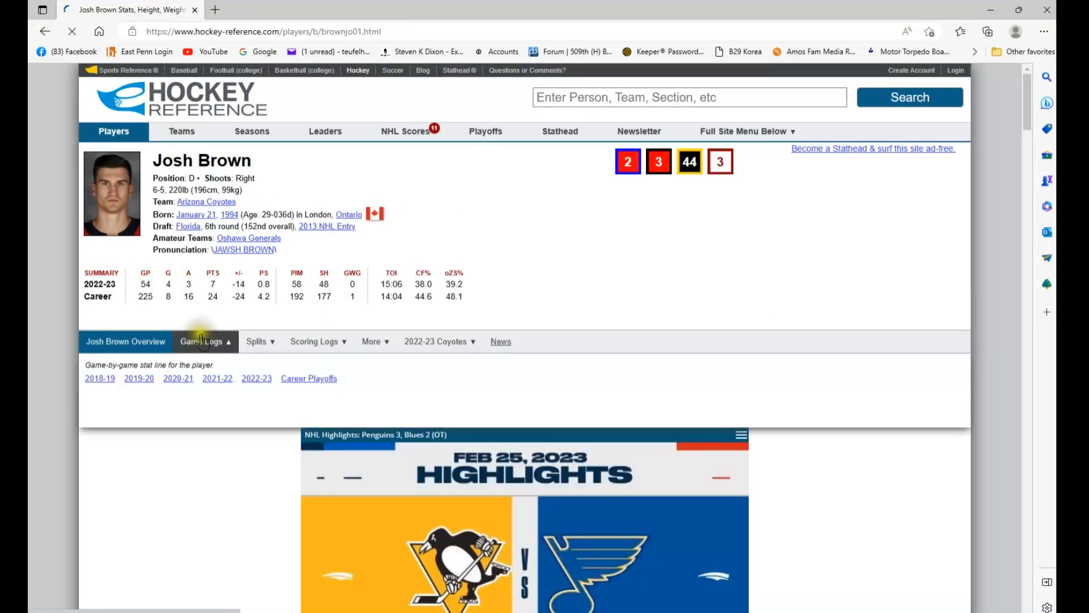
{"action": "left_click", "coordinate": [221, 380]}
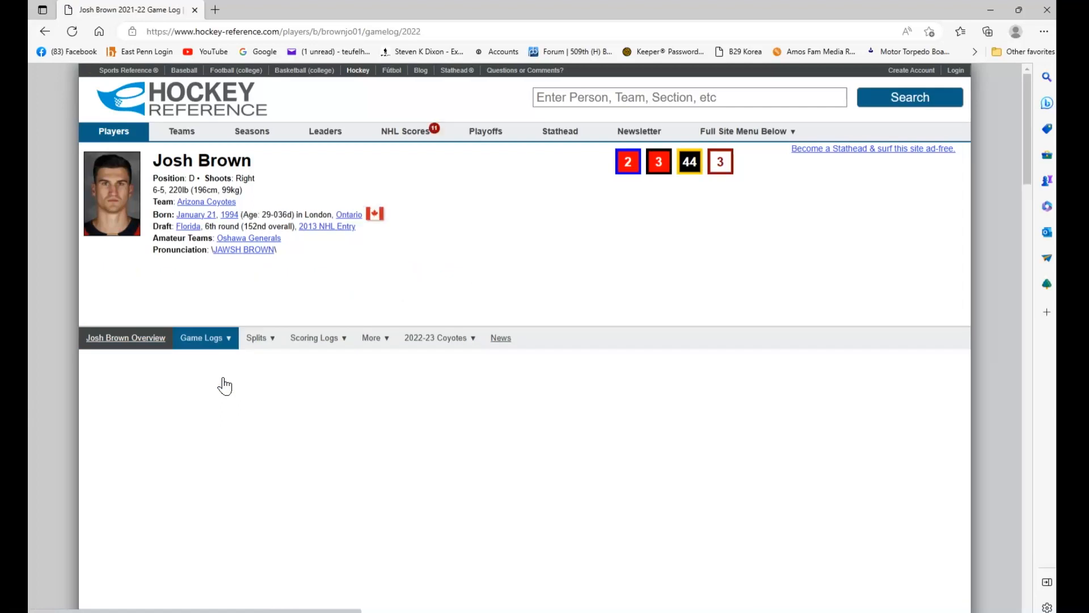
Show Josh Brown's regular season table as CSV for Excel and copy only his BOS game rows, 47 through 52
{"action": "scroll", "coordinate": [241, 382], "scroll_direction": "down", "scroll_amount": 5}
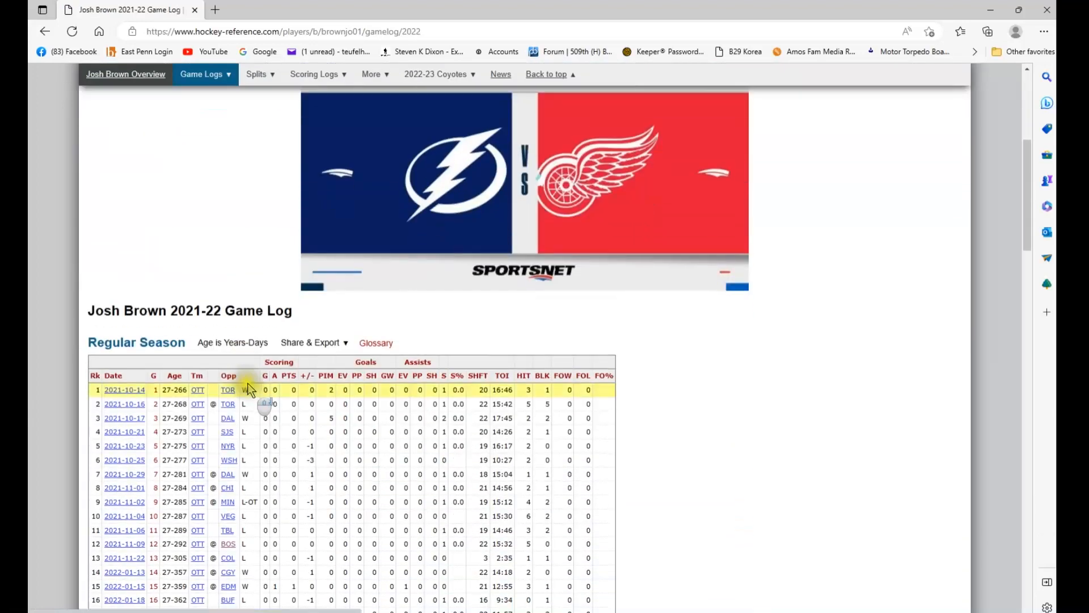
{"action": "mouse_move", "coordinate": [308, 344]}
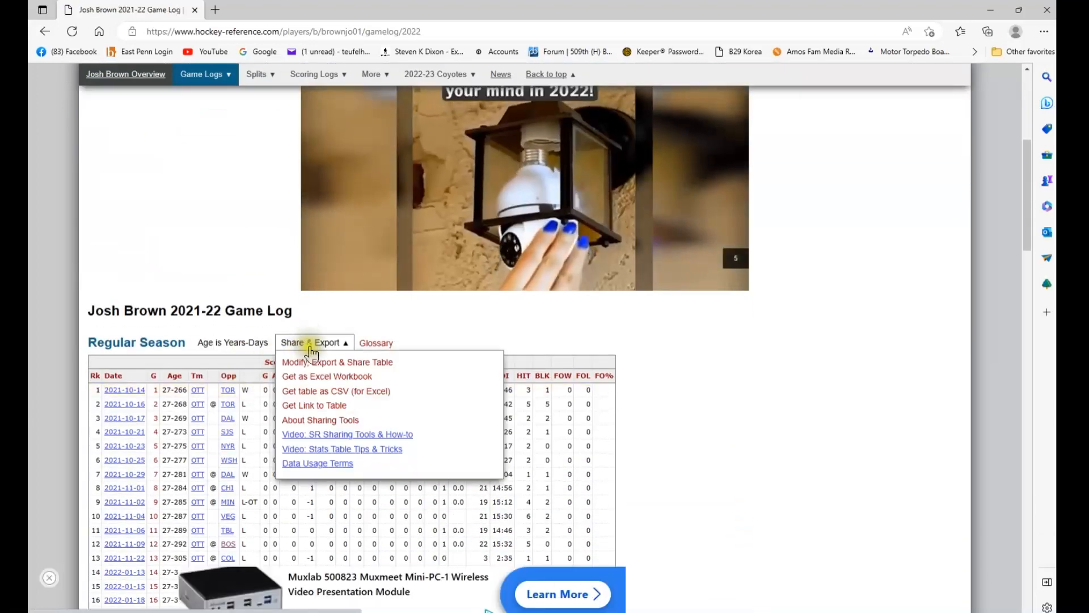
{"action": "left_click", "coordinate": [318, 393]}
{"action": "scroll", "coordinate": [319, 395], "scroll_direction": "down", "scroll_amount": 3}
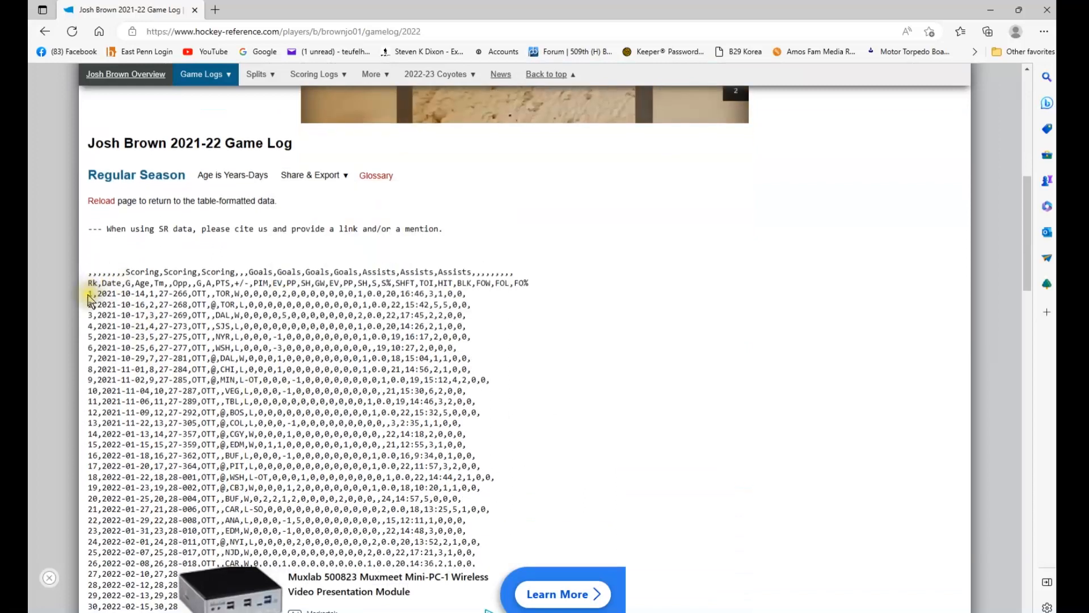
{"action": "left_click", "coordinate": [89, 294]}
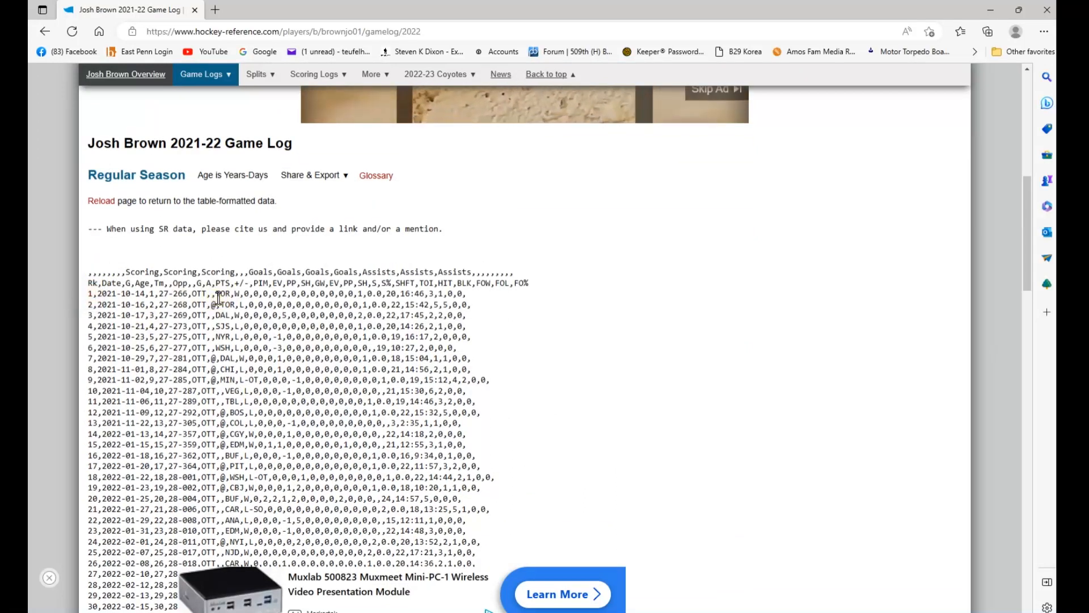
{"action": "scroll", "coordinate": [218, 297], "scroll_direction": "down", "scroll_amount": 1}
{"action": "scroll", "coordinate": [219, 298], "scroll_direction": "down", "scroll_amount": 6}
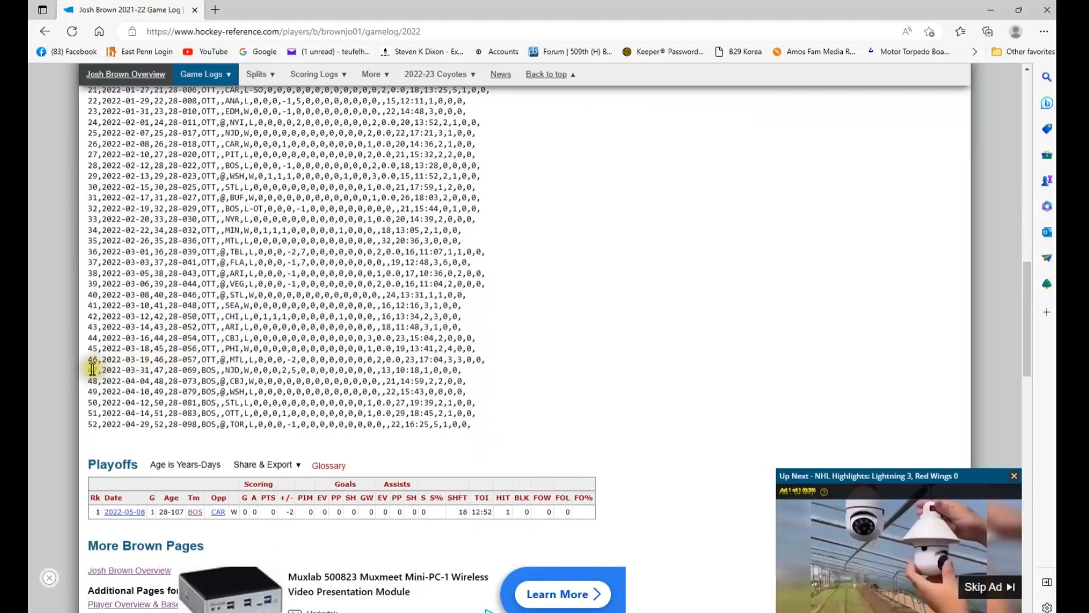
{"action": "left_click_drag", "start_coordinate": [91, 369], "coordinate": [499, 431]}
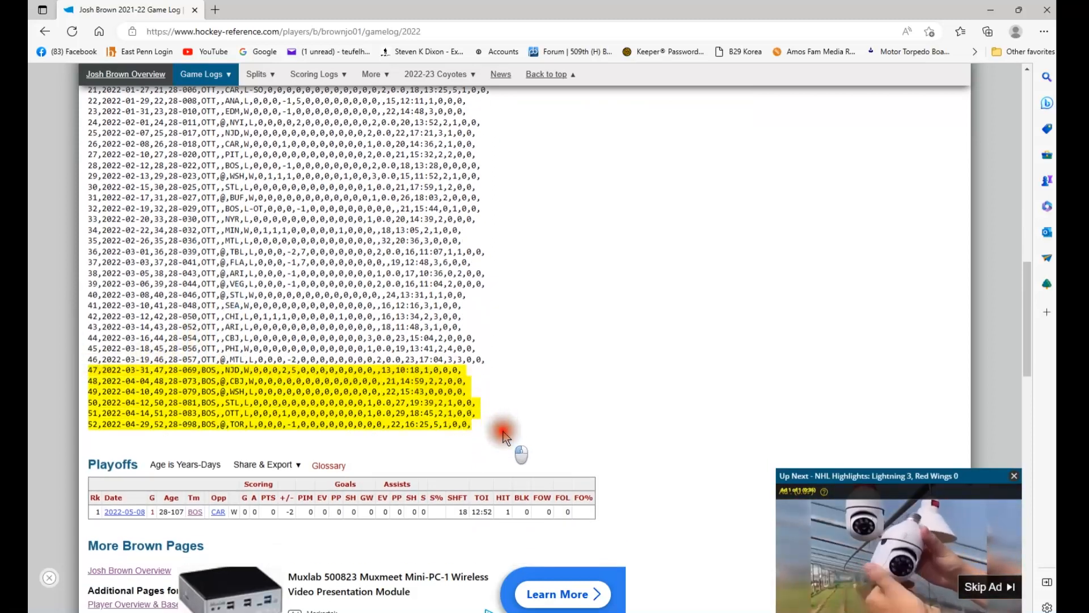
{"action": "key", "text": "ctrl+c"}
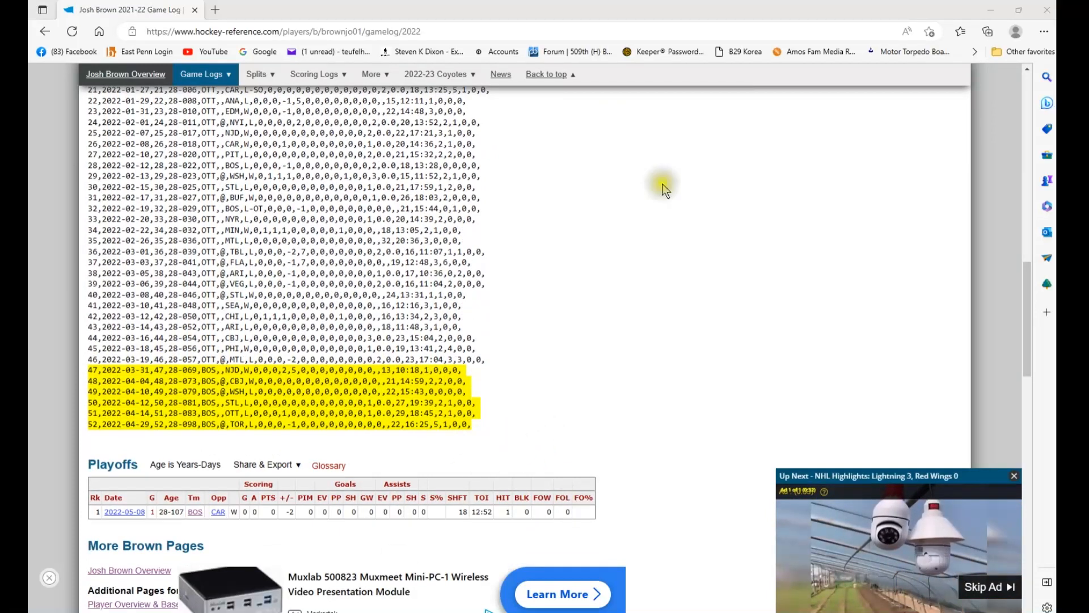
Switch to Excel and paste Josh Brown's Boston game rows at cell EQ3 of the Boston Bruins sheet
{"action": "key", "text": "alt+Tab"}
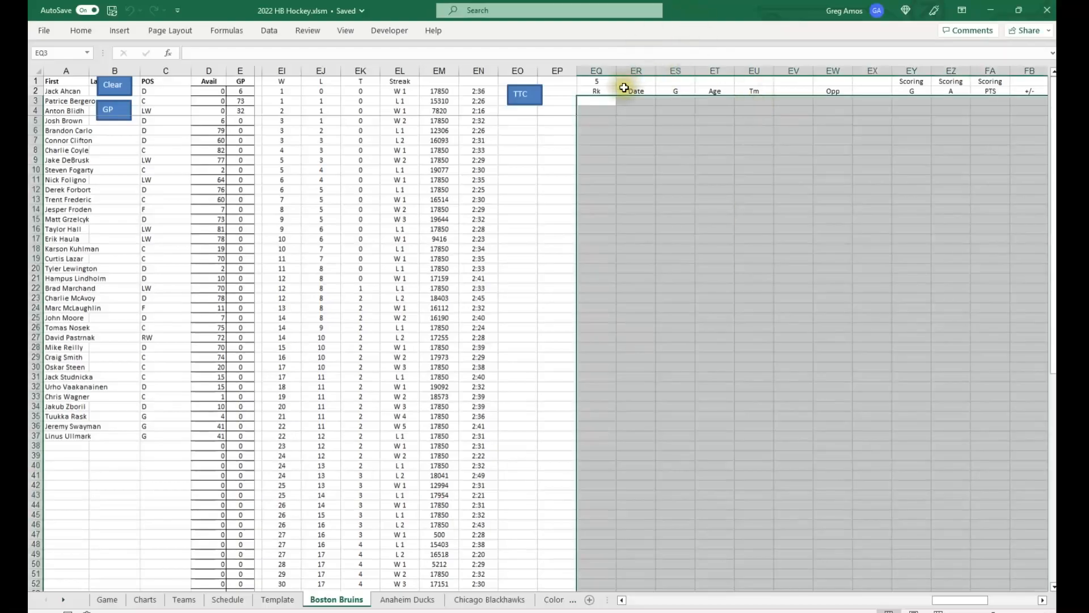
{"action": "right_click", "coordinate": [597, 103]}
{"action": "left_click", "coordinate": [639, 186]}
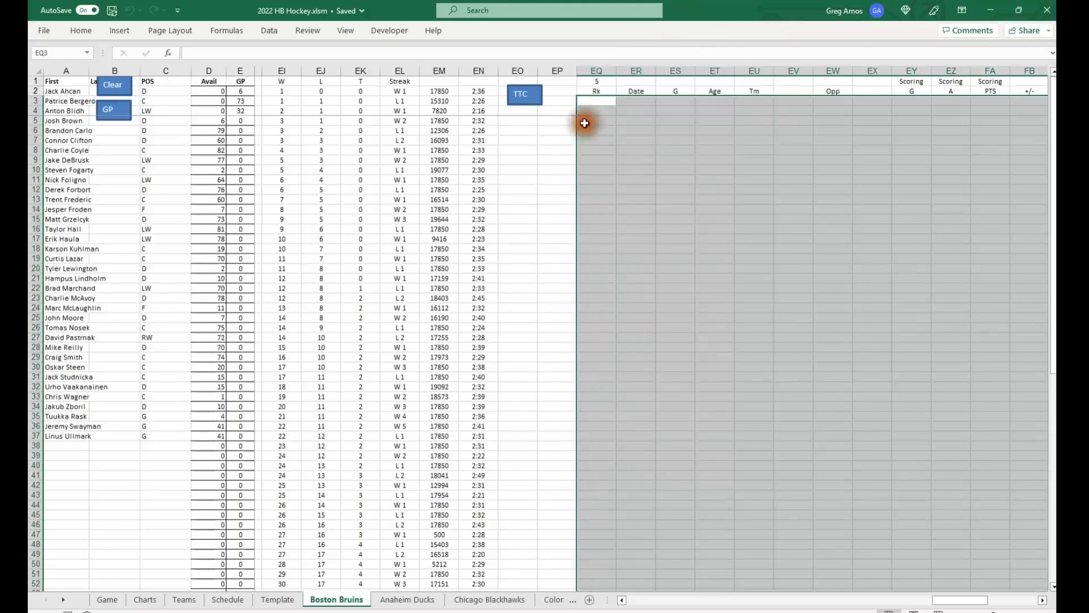
{"action": "right_click", "coordinate": [595, 97]}
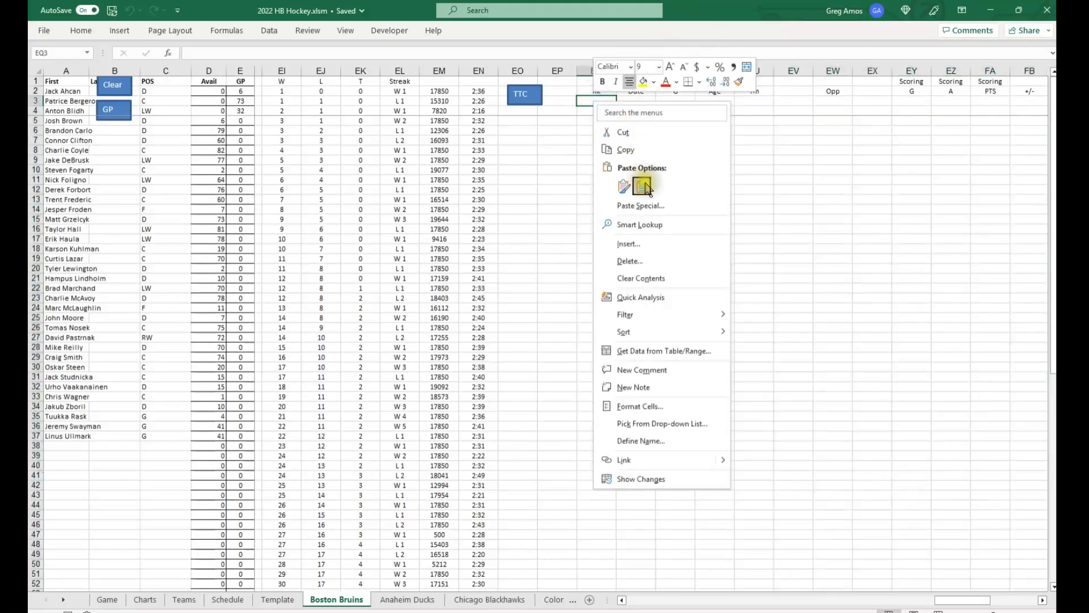
{"action": "left_click", "coordinate": [643, 184]}
{"action": "left_click", "coordinate": [522, 94]}
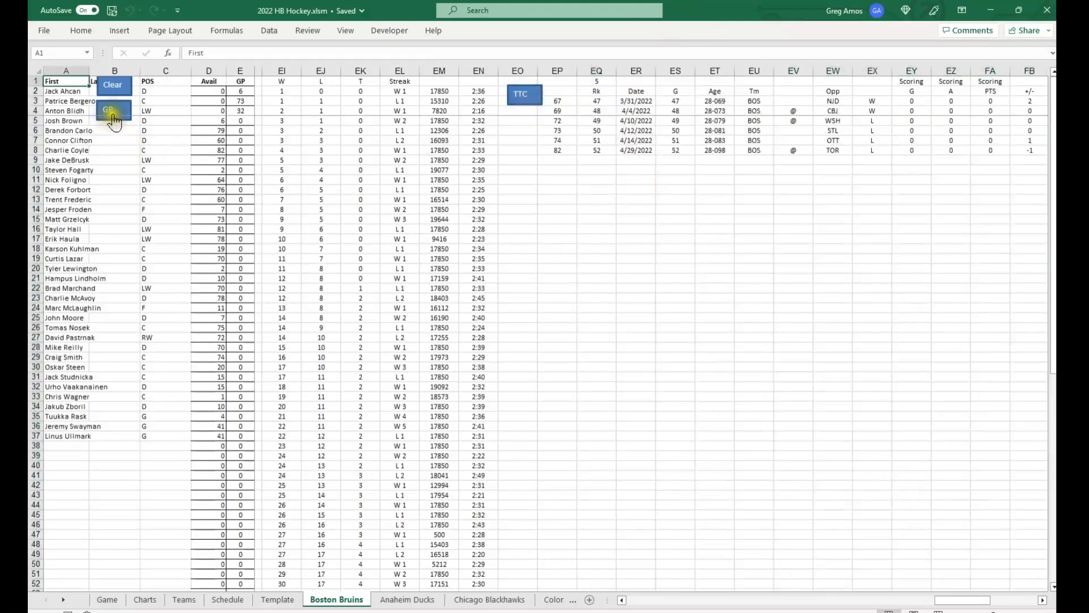
{"action": "left_click", "coordinate": [124, 87]}
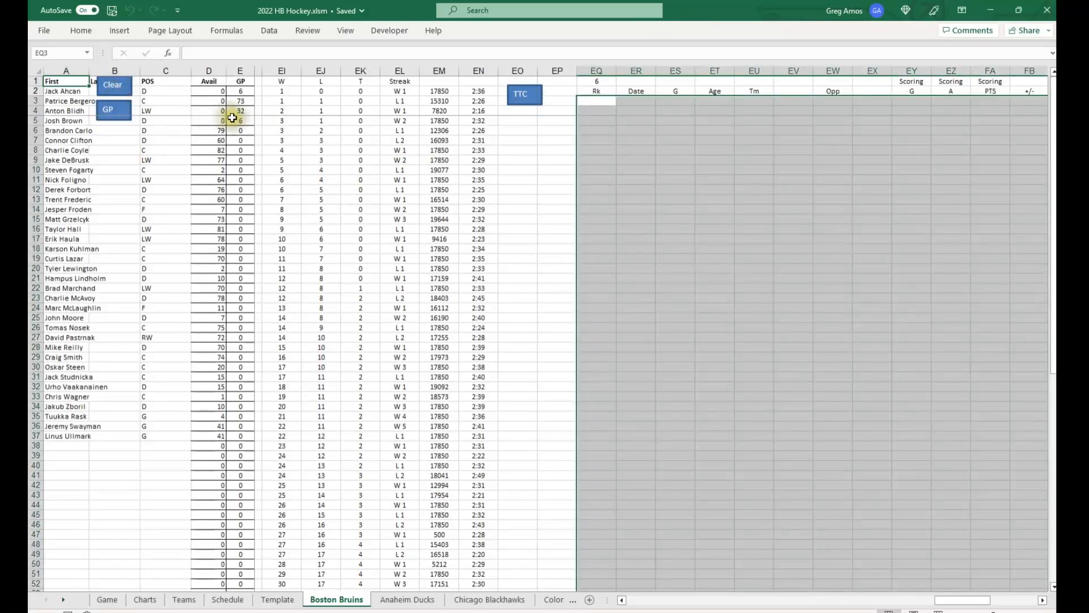
{"action": "mouse_move", "coordinate": [950, 599]}
{"action": "left_mouse_down"}
{"action": "mouse_move", "coordinate": [770, 597]}
{"action": "mouse_move", "coordinate": [970, 603]}
{"action": "left_mouse_up"}
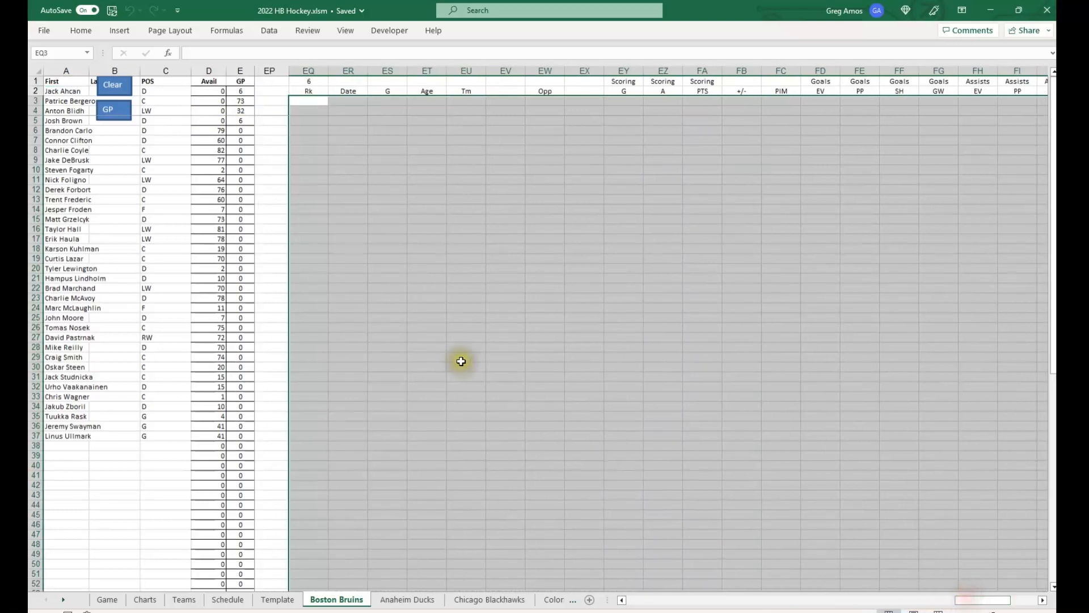
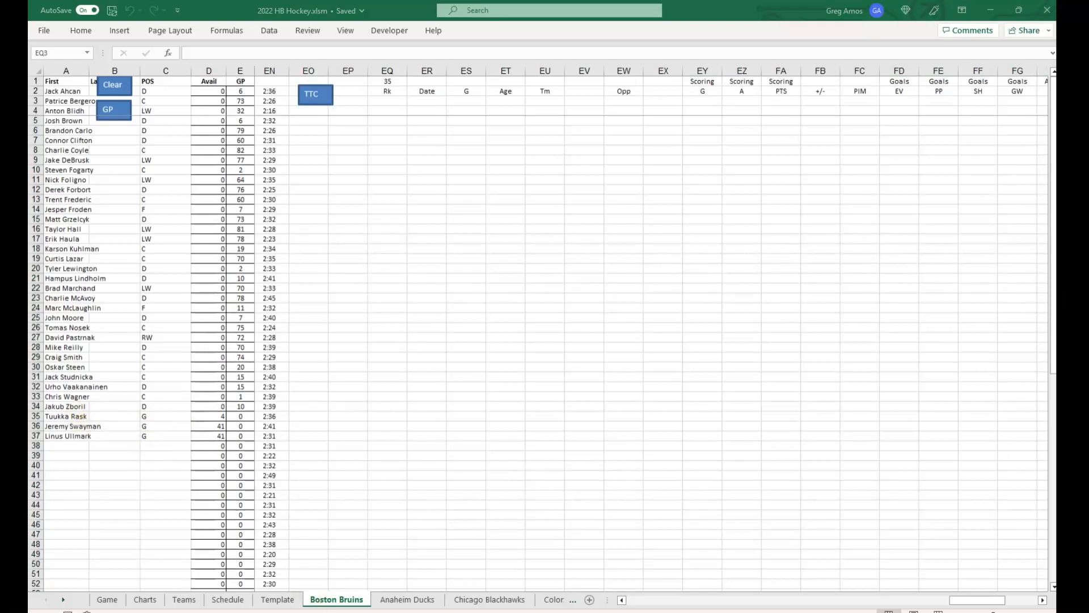
Switch to the browser, return to the Bruins roster and open goalie Tuukka Rask's 2021-22 game log
{"action": "key", "text": "alt+Tab"}
{"action": "left_click", "coordinate": [44, 33]}
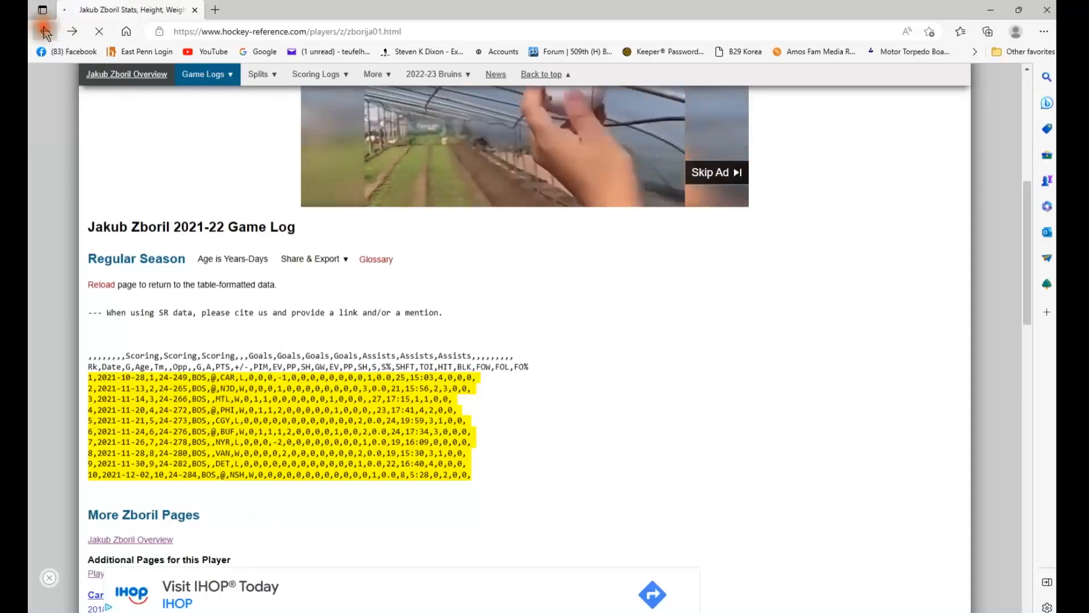
{"action": "left_click", "coordinate": [45, 33]}
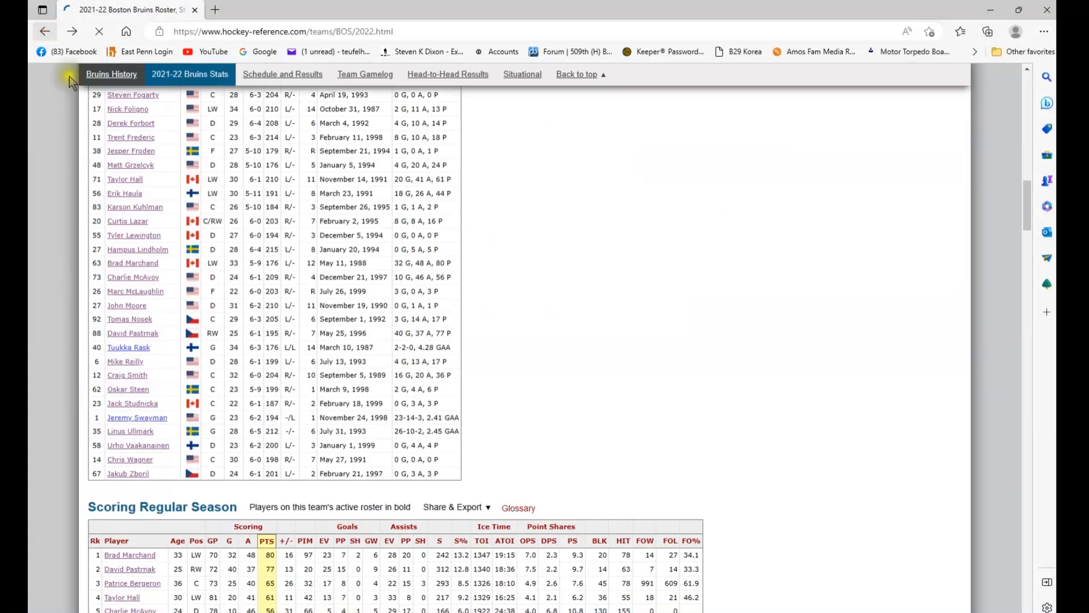
{"action": "left_click", "coordinate": [128, 348]}
{"action": "mouse_move", "coordinate": [217, 343]}
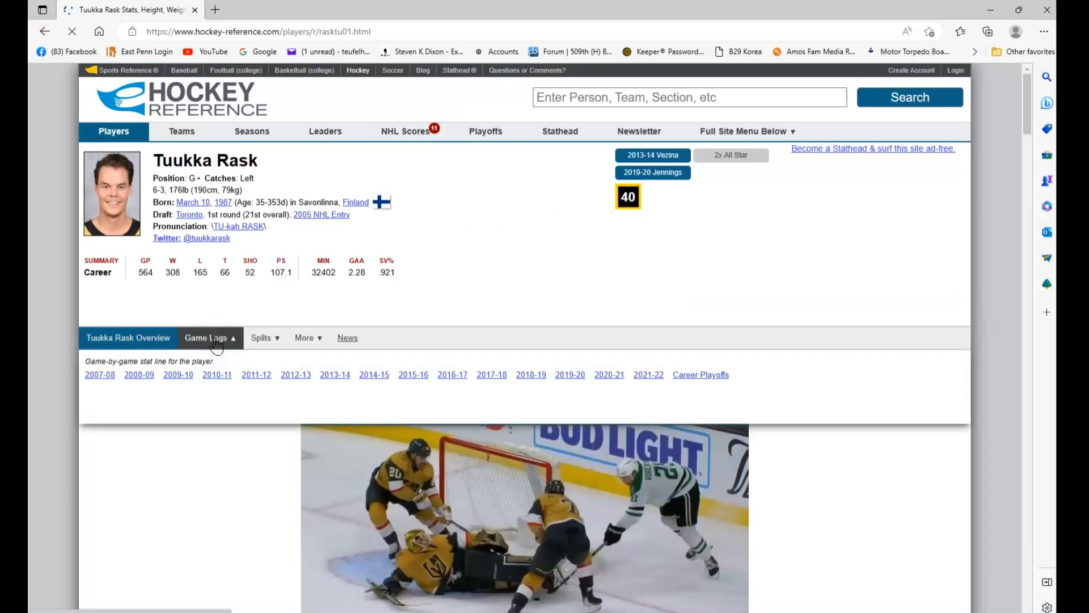
{"action": "left_click", "coordinate": [653, 375]}
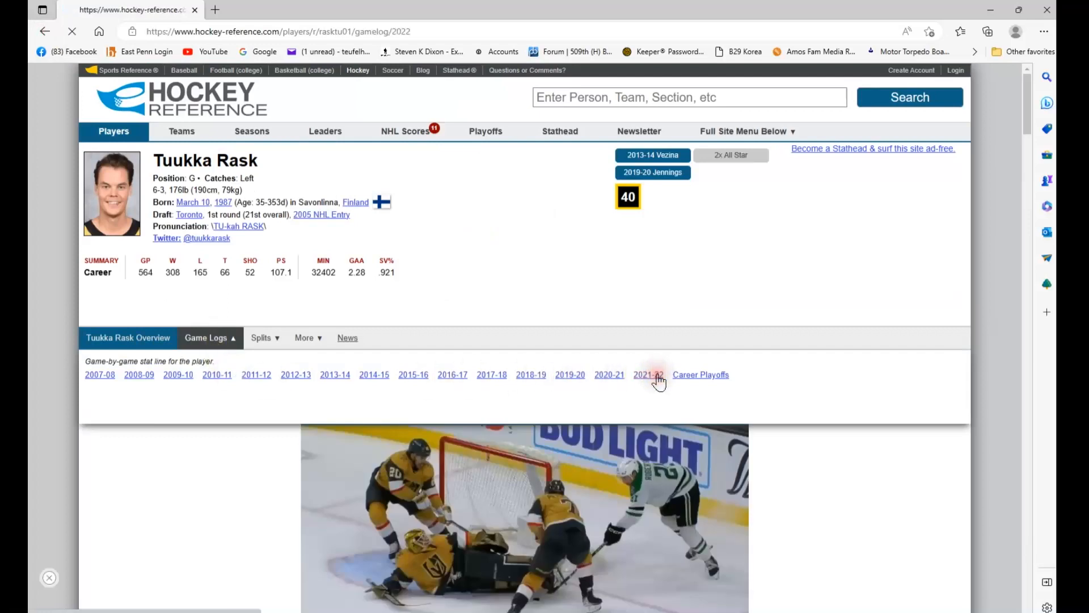
Show Tuukka Rask's regular season table as CSV for Excel and copy all its game rows without the headers
{"action": "scroll", "coordinate": [238, 368], "scroll_direction": "down", "scroll_amount": 8}
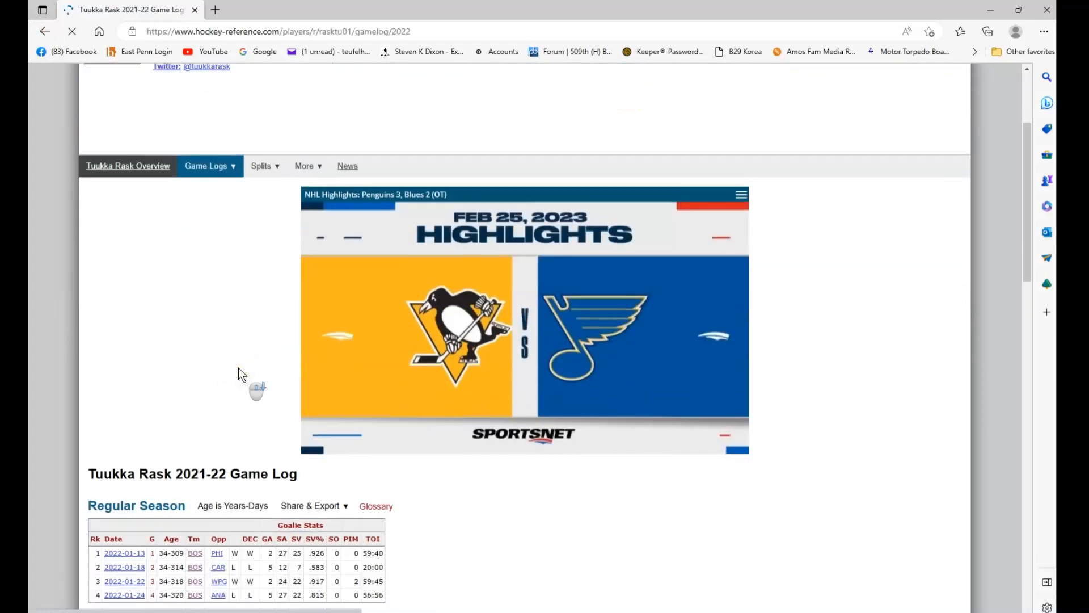
{"action": "left_click", "coordinate": [318, 259]}
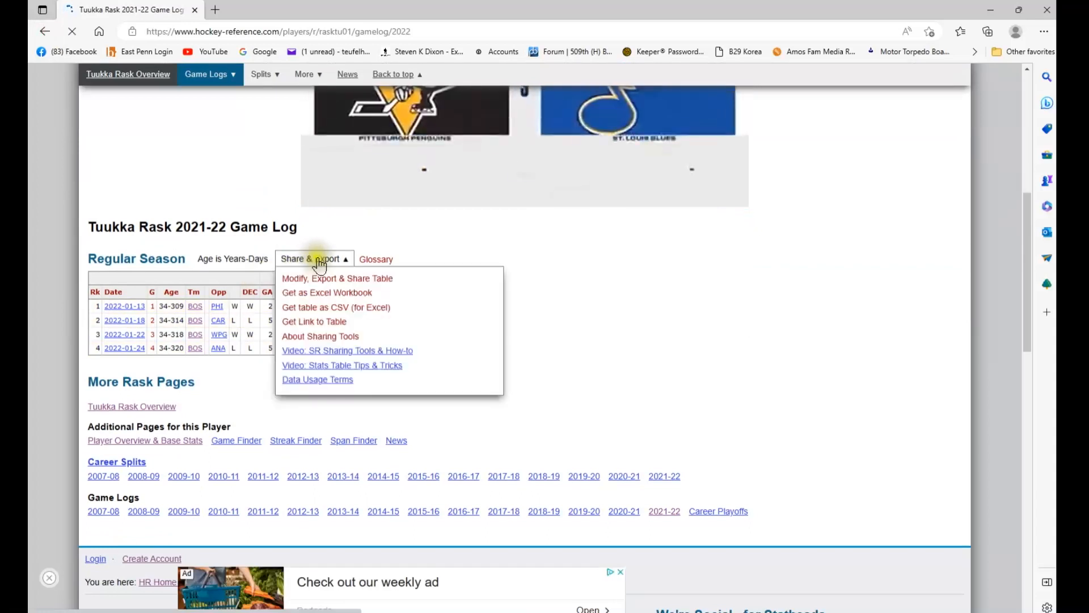
{"action": "left_click", "coordinate": [324, 307]}
{"action": "left_click_drag", "start_coordinate": [88, 378], "coordinate": [386, 420]}
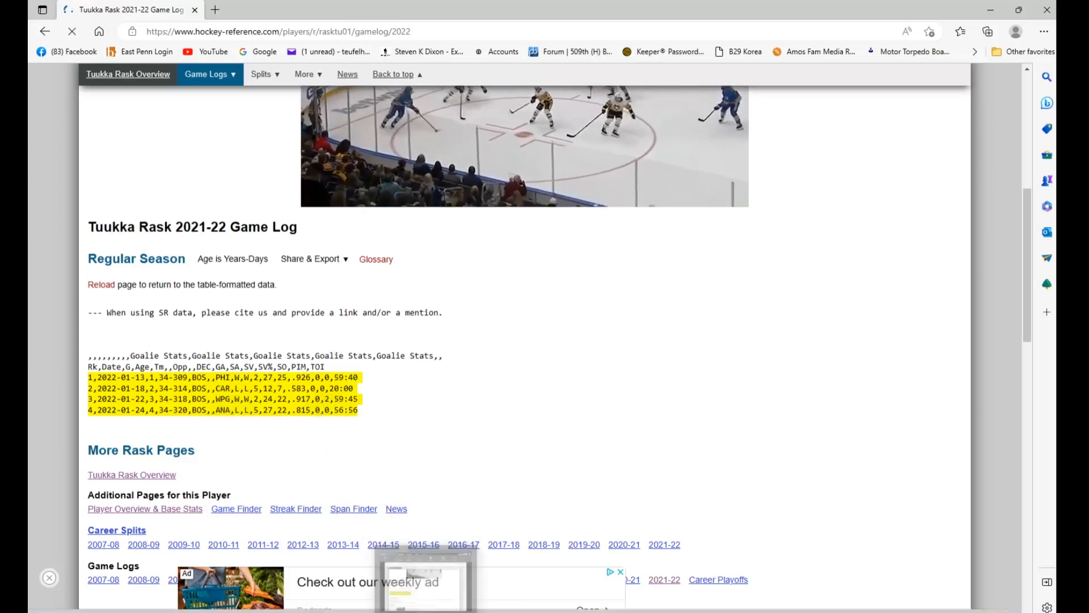
Switch to Excel and paste Tuukka Rask's game log rows at cell EQ3 of the Boston Bruins sheet
{"action": "left_click", "coordinate": [466, 584]}
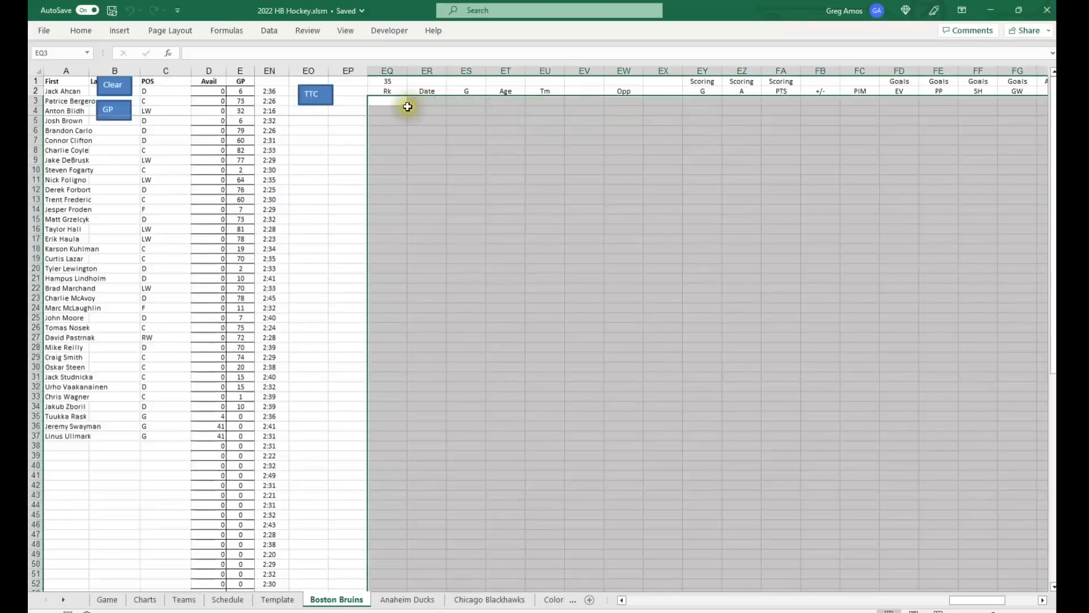
{"action": "left_click", "coordinate": [408, 106]}
{"action": "right_click", "coordinate": [402, 103]}
{"action": "left_click", "coordinate": [448, 187]}
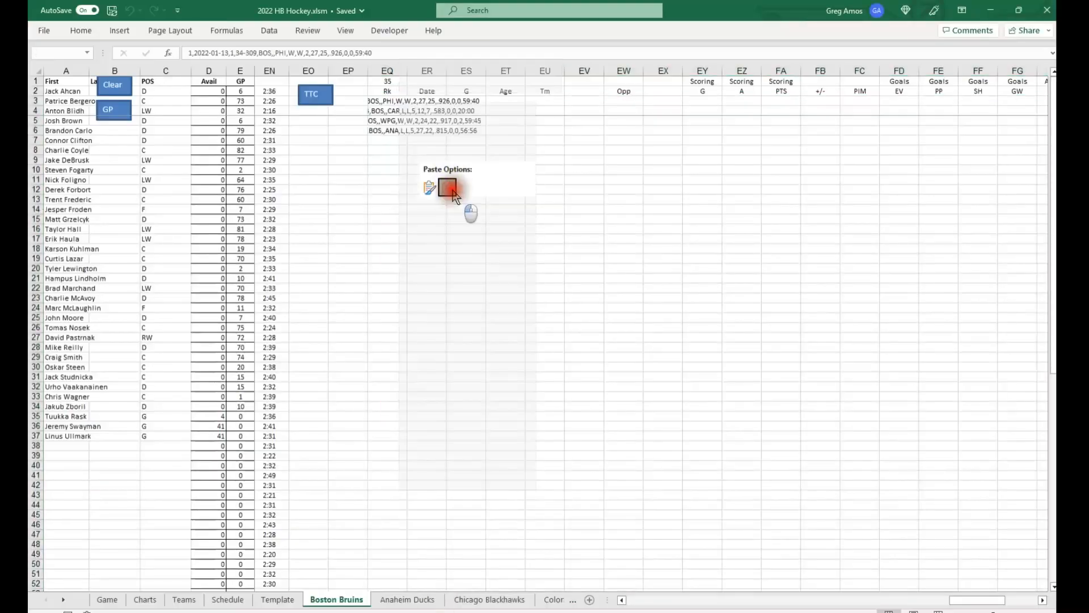
Run the TTC, GP and Clear macros on Tuukka Rask's pasted game log, checking his January game marks before clearing
{"action": "left_click", "coordinate": [316, 101]}
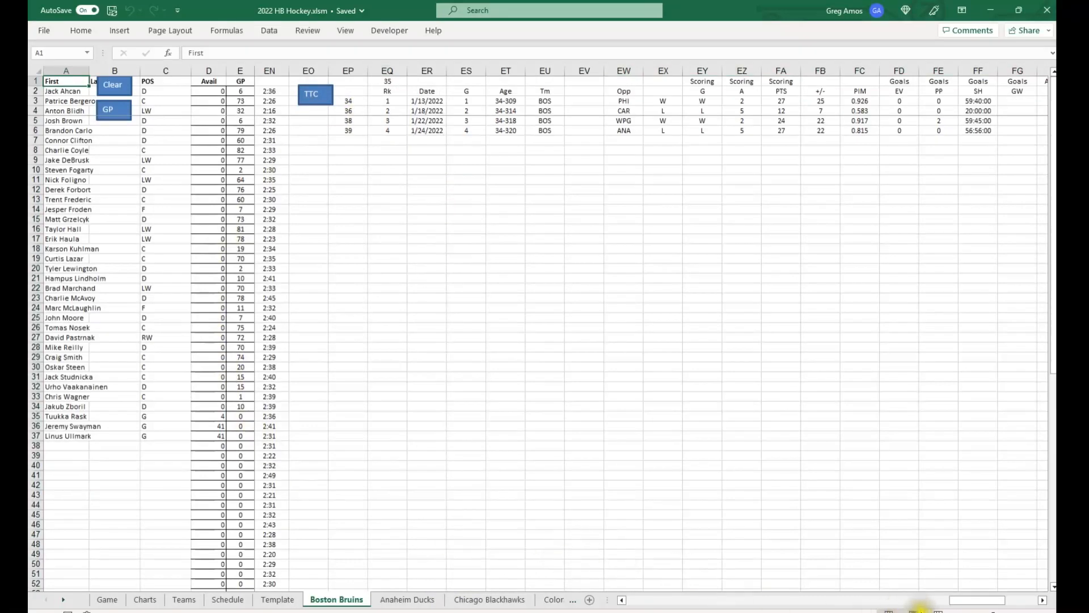
{"action": "left_click_drag", "start_coordinate": [966, 606], "coordinate": [758, 605]}
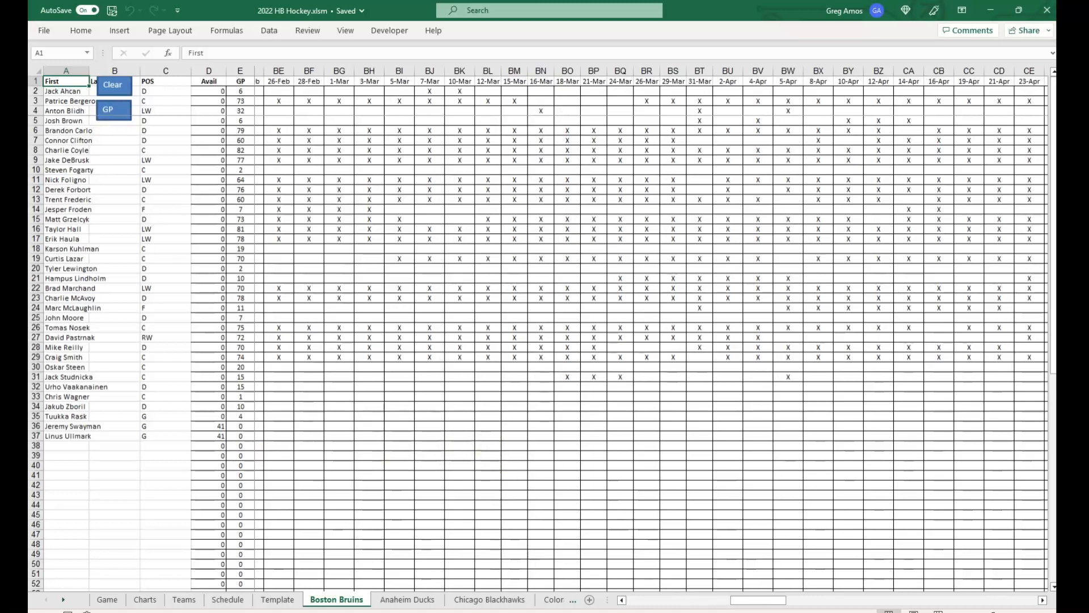
{"action": "left_click_drag", "start_coordinate": [758, 605], "coordinate": [701, 600]}
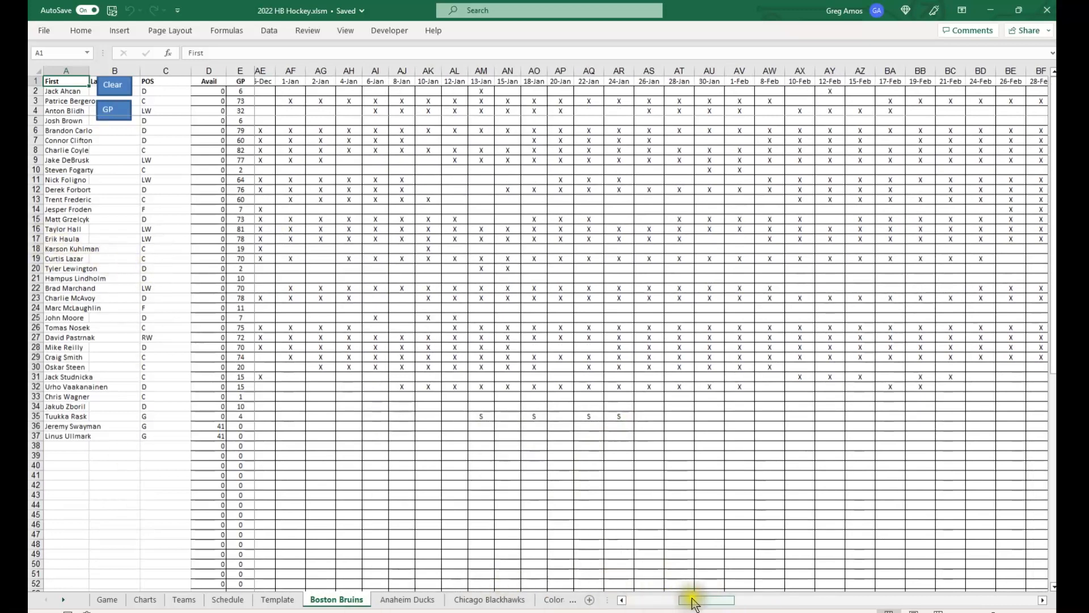
{"action": "left_click_drag", "start_coordinate": [691, 596], "coordinate": [970, 593]}
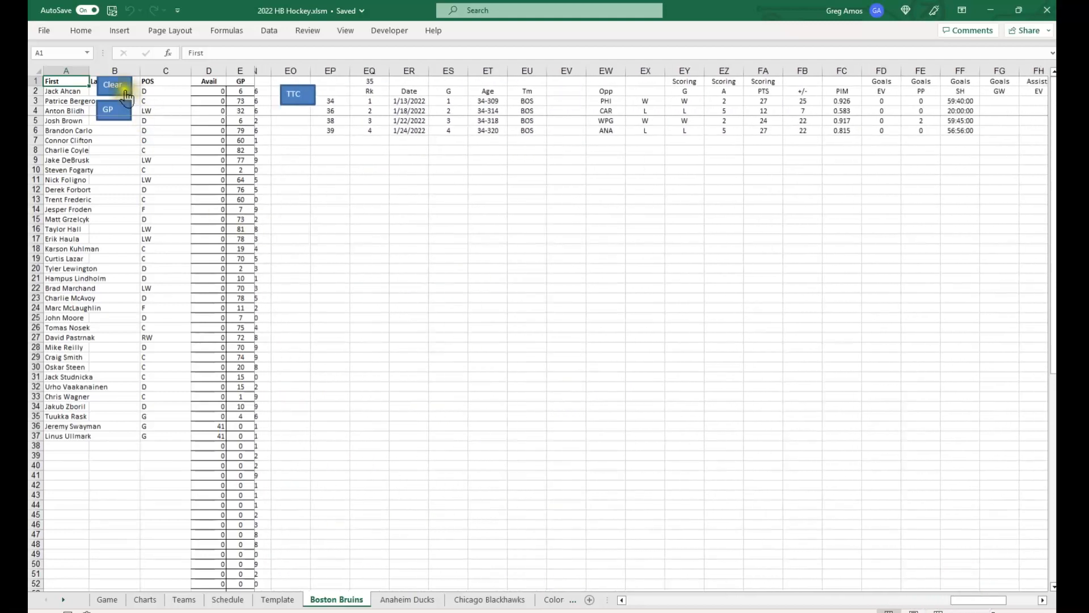
{"action": "left_click", "coordinate": [111, 86]}
Switch to the browser, return to the Bruins roster and open goalie Jeremy Swayman's 2021-22 game log
{"action": "key", "text": "alt+Tab"}
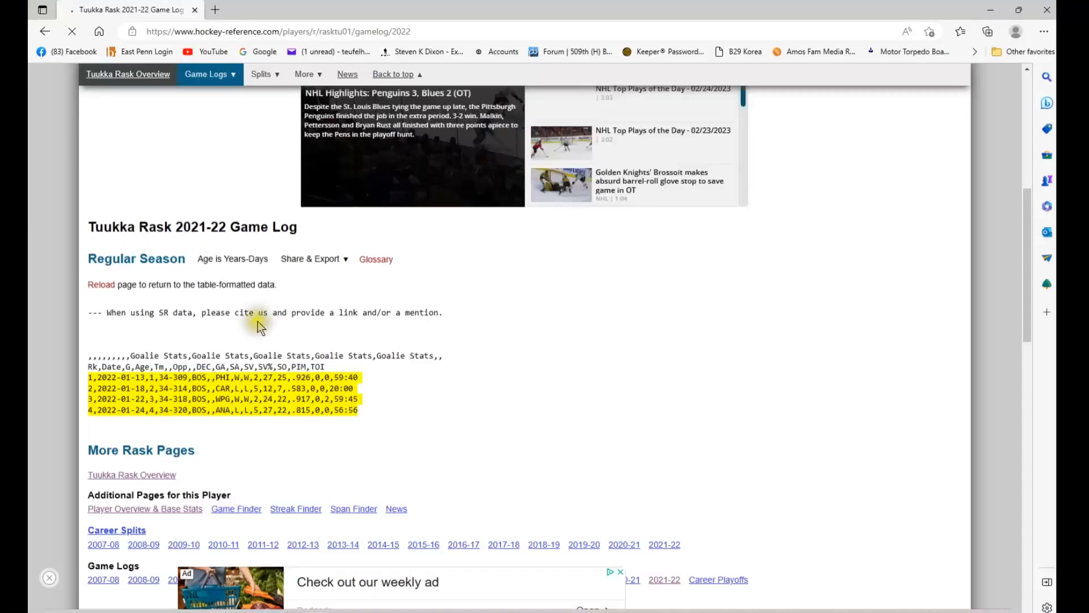
{"action": "left_click", "coordinate": [45, 32]}
{"action": "left_click", "coordinate": [45, 33]}
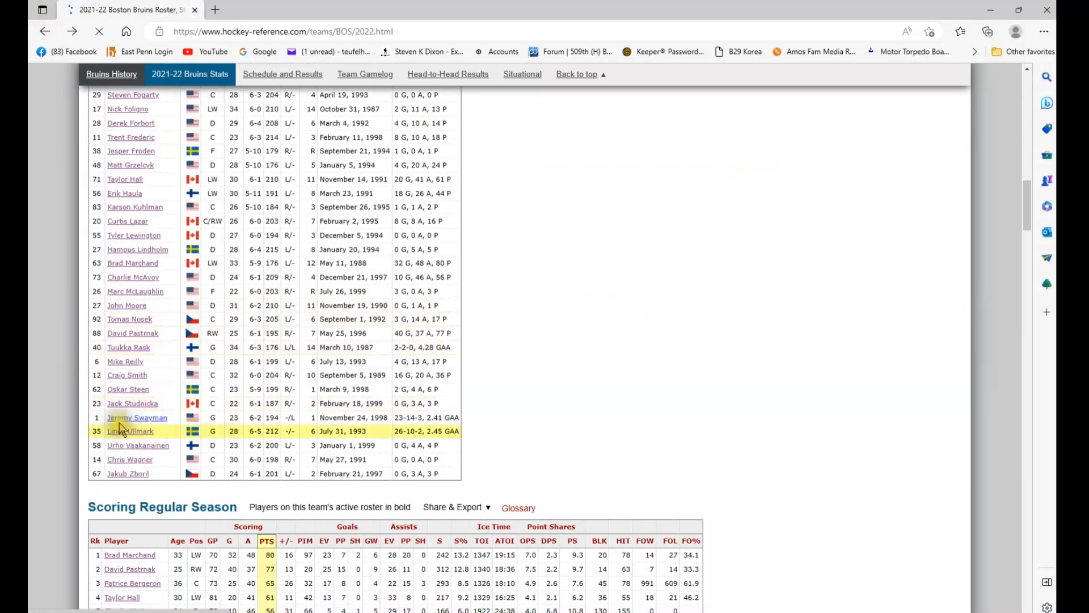
{"action": "left_click", "coordinate": [124, 418]}
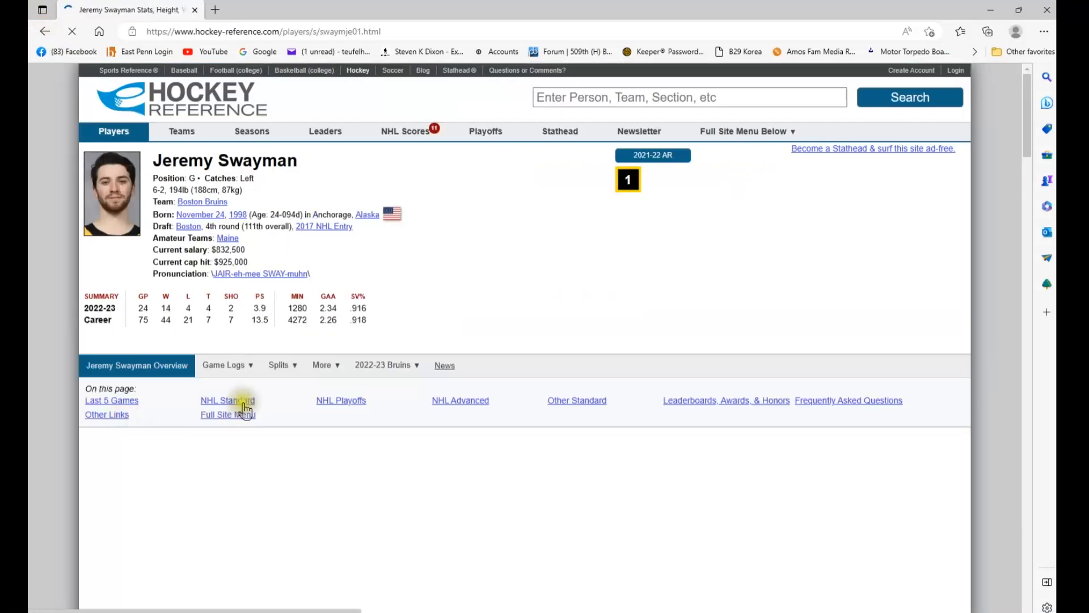
{"action": "mouse_move", "coordinate": [242, 367]}
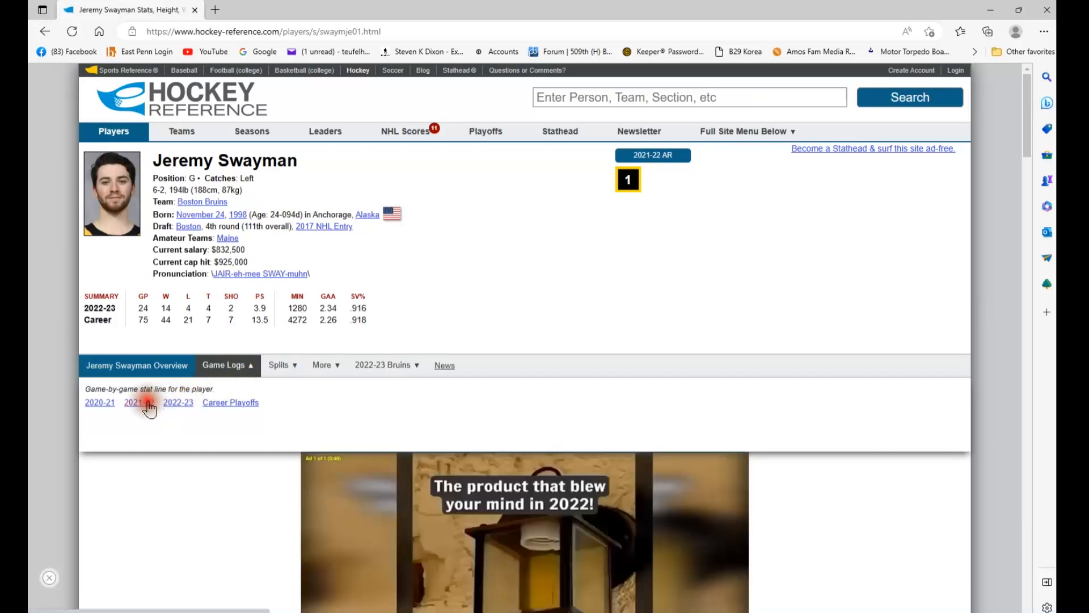
{"action": "left_click", "coordinate": [149, 403]}
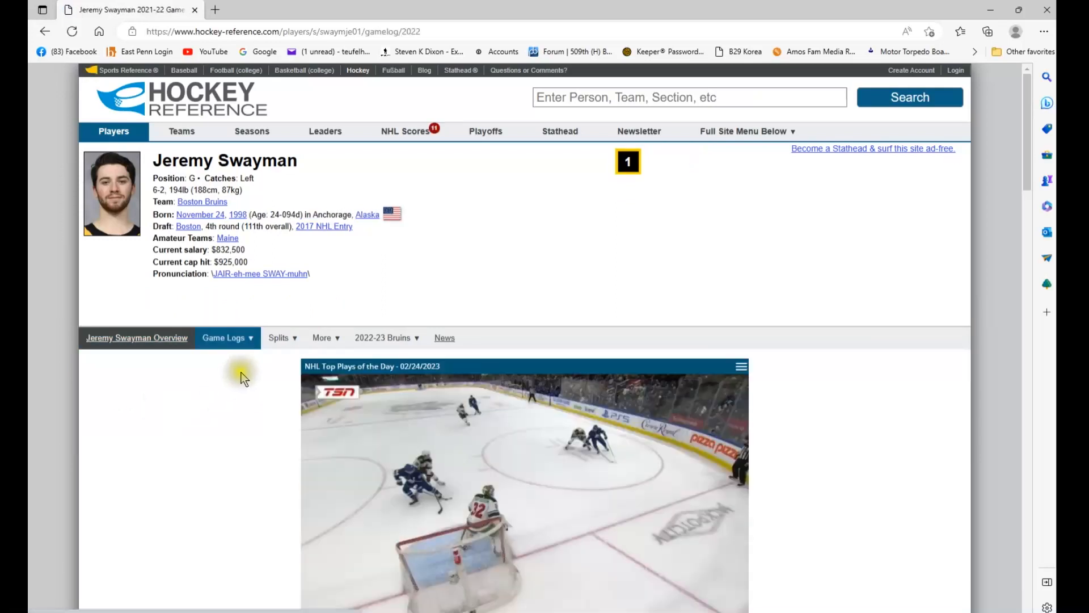
Show Jeremy Swayman's regular season table as CSV for Excel and copy all its game rows without the headers
{"action": "mouse_move", "coordinate": [381, 343]}
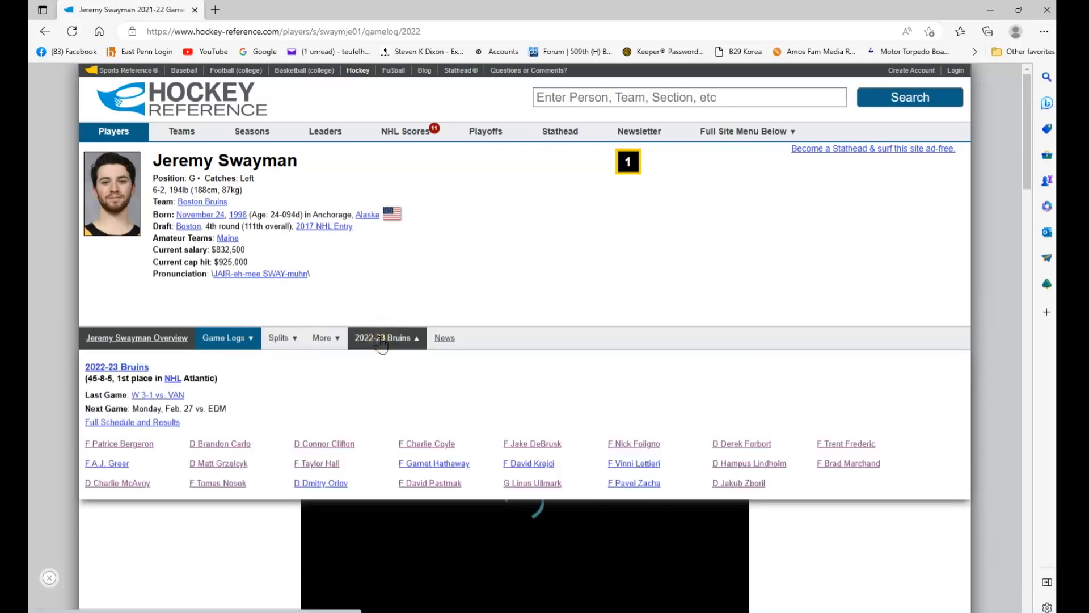
{"action": "scroll", "coordinate": [409, 301], "scroll_direction": "down", "scroll_amount": 7}
{"action": "mouse_move", "coordinate": [320, 258]}
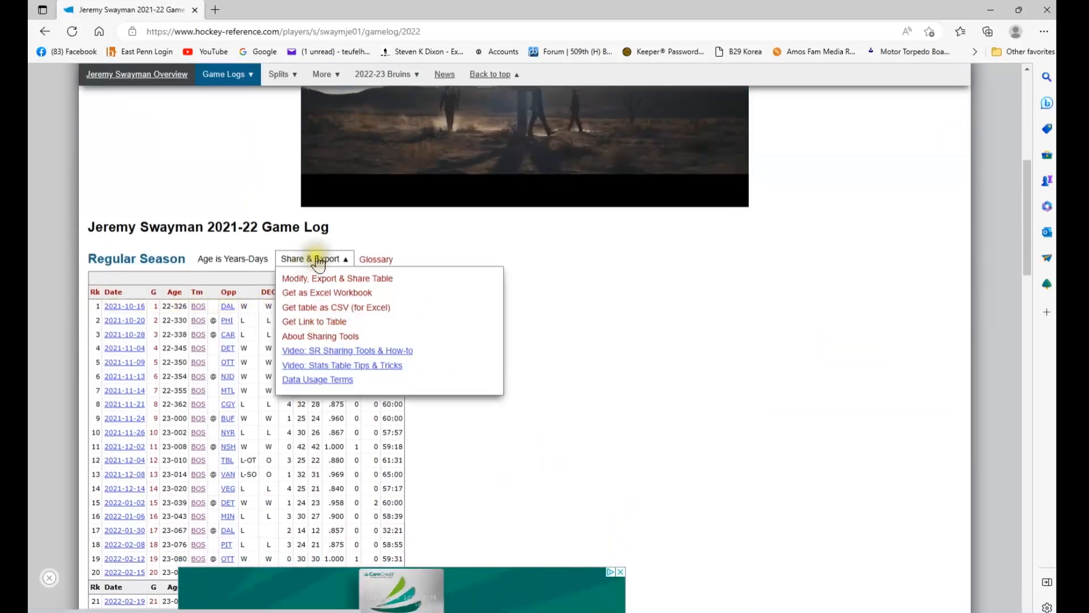
{"action": "left_click", "coordinate": [317, 308]}
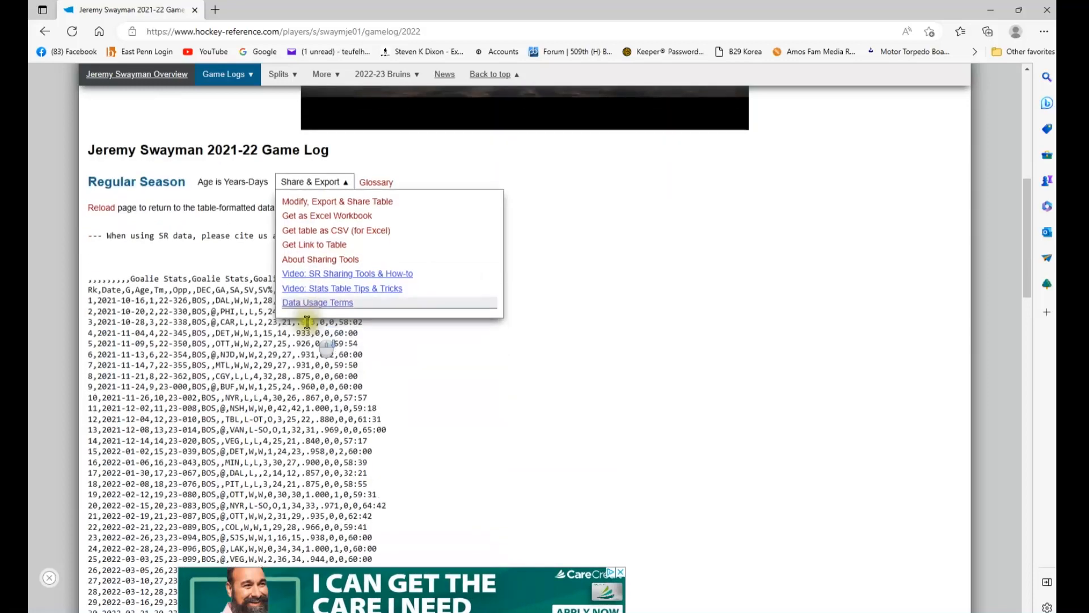
{"action": "scroll", "coordinate": [108, 286], "scroll_direction": "down", "scroll_amount": 1}
{"action": "left_click_drag", "start_coordinate": [89, 295], "coordinate": [387, 122]}
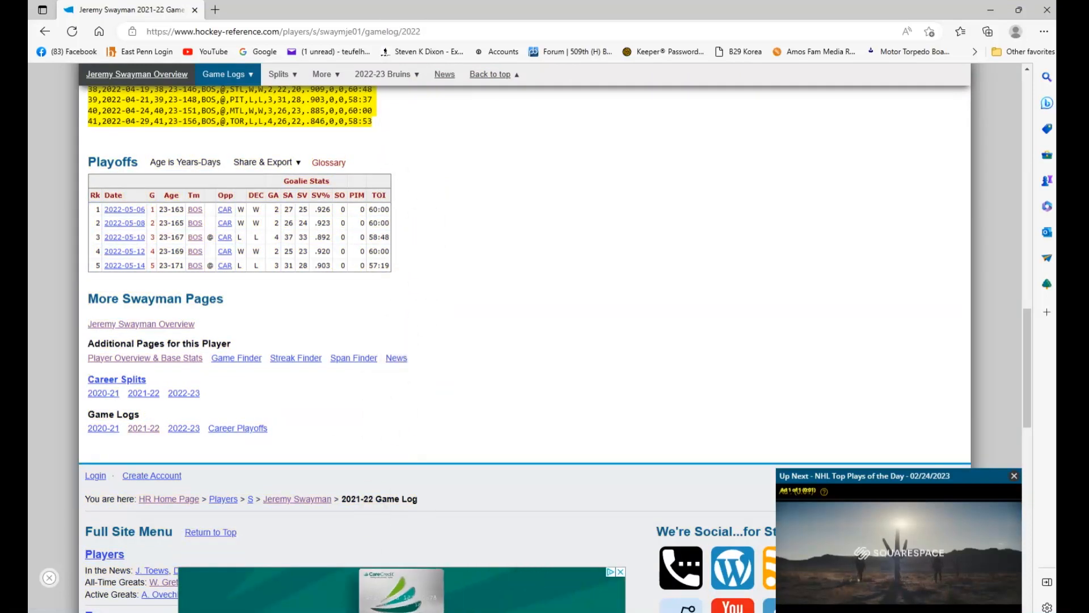
Switch to Excel, paste Jeremy Swayman's game log rows at cell EQ3 and run the TTC, GP and Clear macros on them
{"action": "key", "text": "alt+Tab"}
{"action": "left_click", "coordinate": [375, 100]}
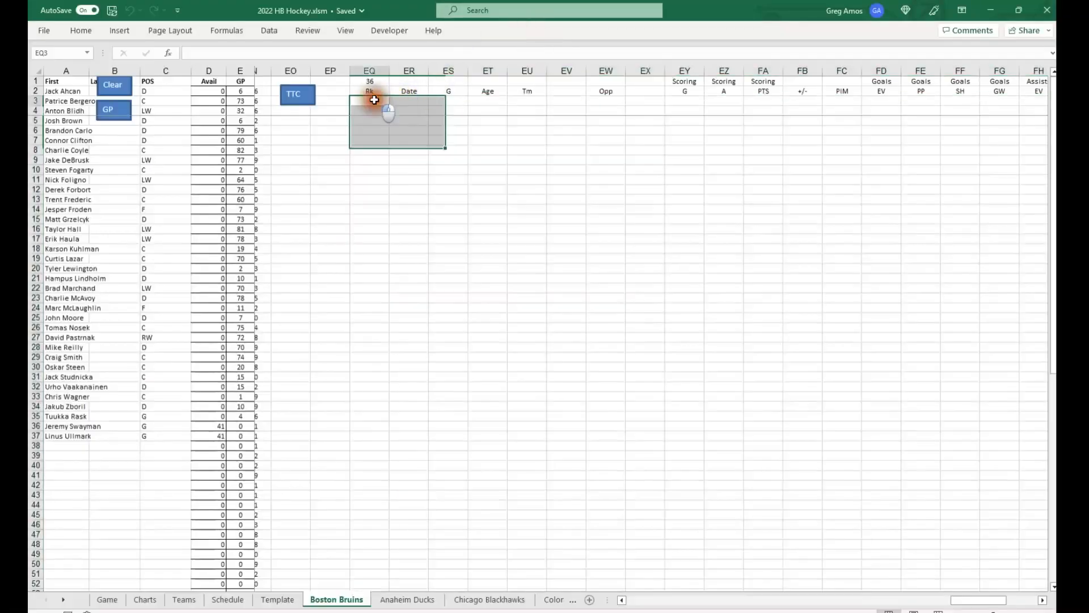
{"action": "right_click", "coordinate": [374, 100]}
{"action": "left_click", "coordinate": [420, 185]}
{"action": "left_click", "coordinate": [293, 94]}
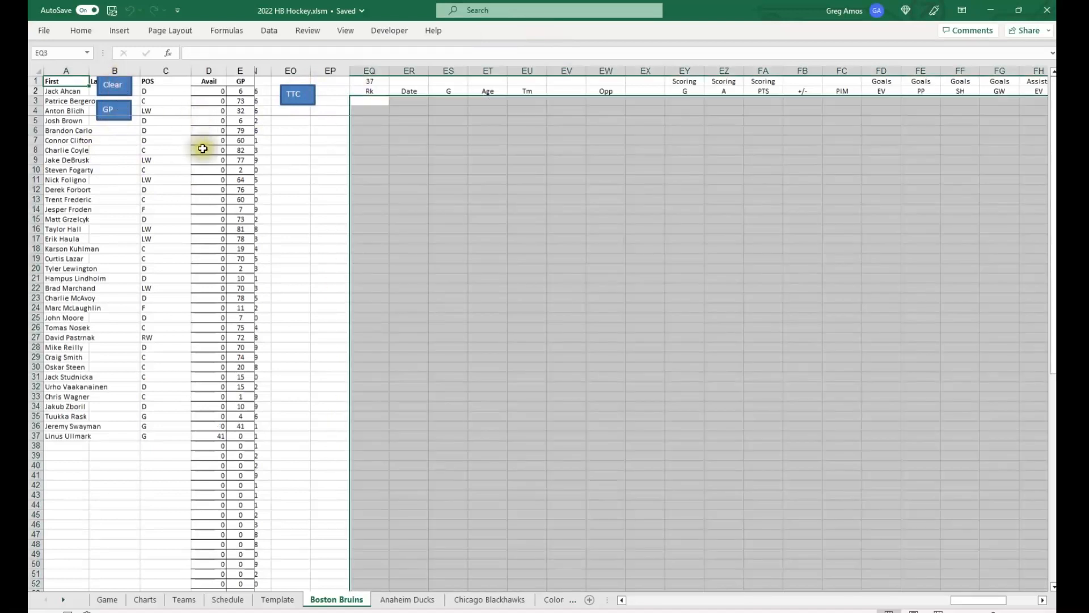
Switch to the browser, return to the Bruins roster and open goalie Linus Ullmark's 2021-22 game log
{"action": "left_click", "coordinate": [169, 611]}
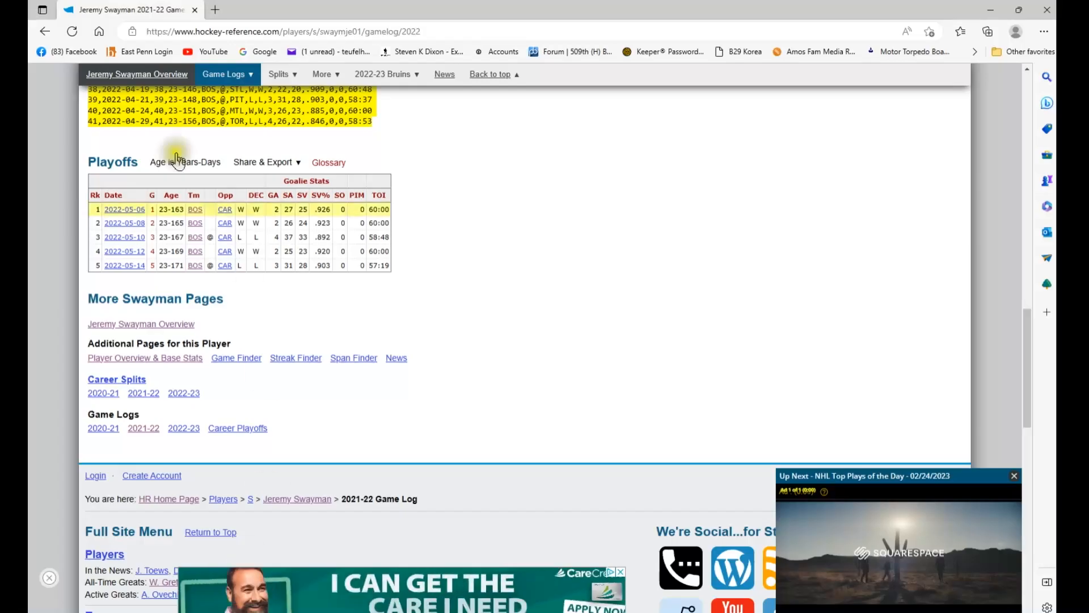
{"action": "left_click", "coordinate": [45, 34]}
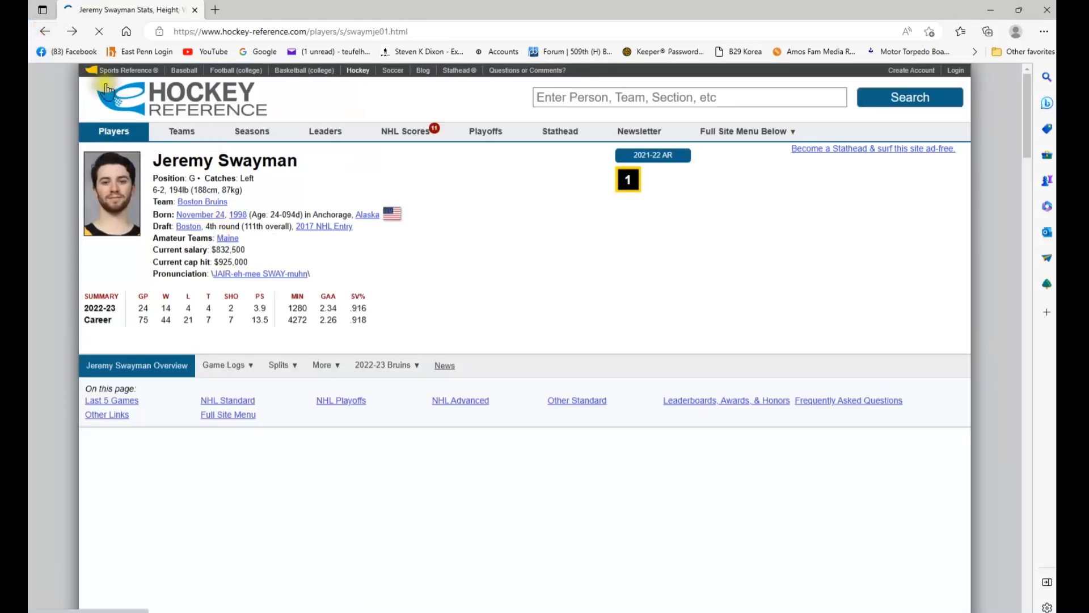
{"action": "left_click", "coordinate": [46, 32]}
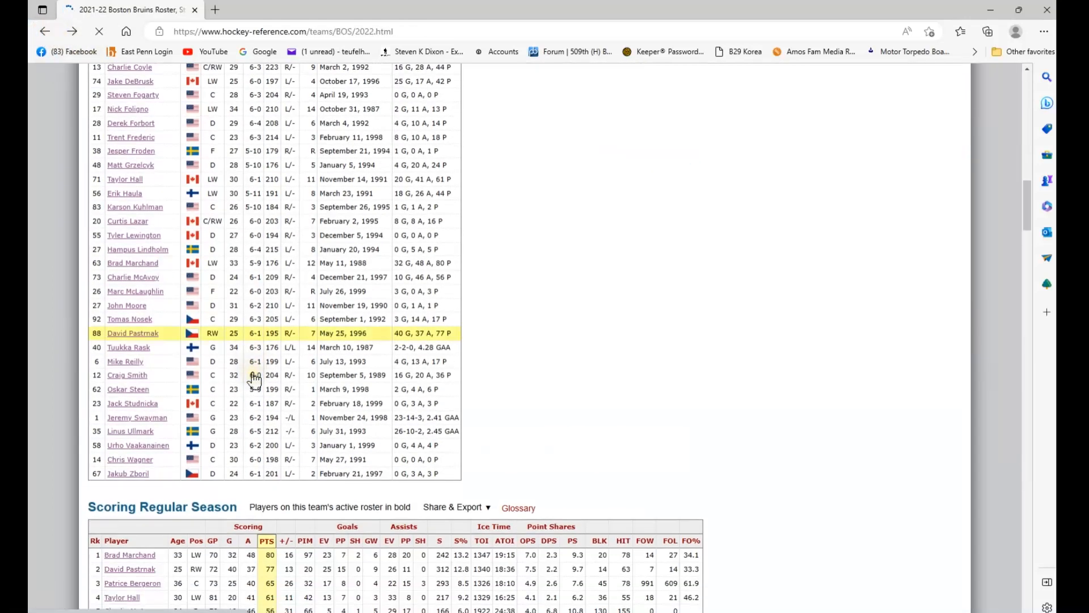
{"action": "left_click", "coordinate": [132, 432]}
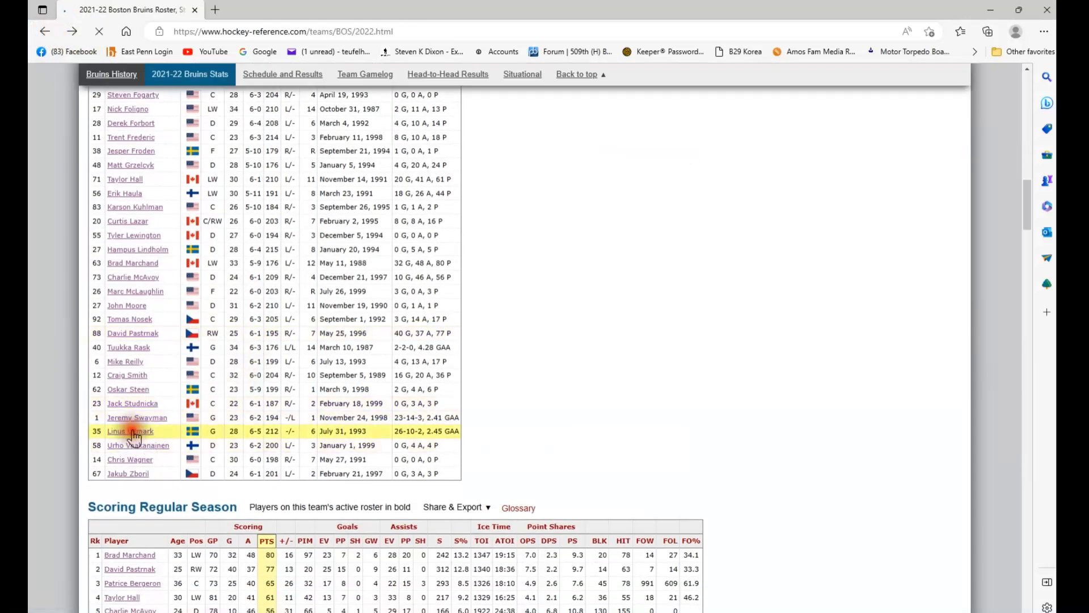
{"action": "mouse_move", "coordinate": [220, 354]}
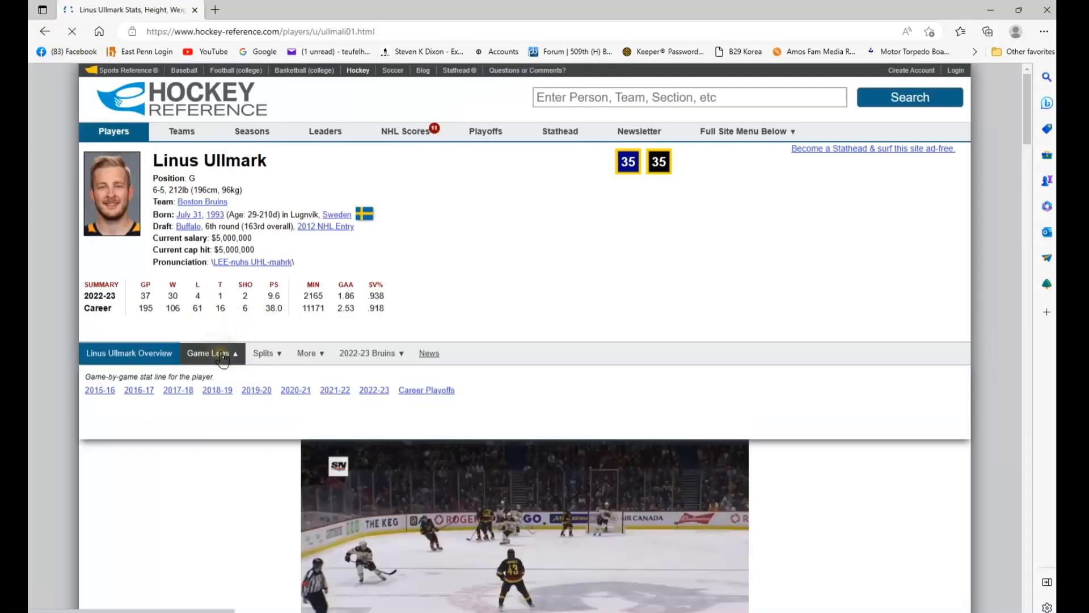
{"action": "left_click", "coordinate": [334, 390]}
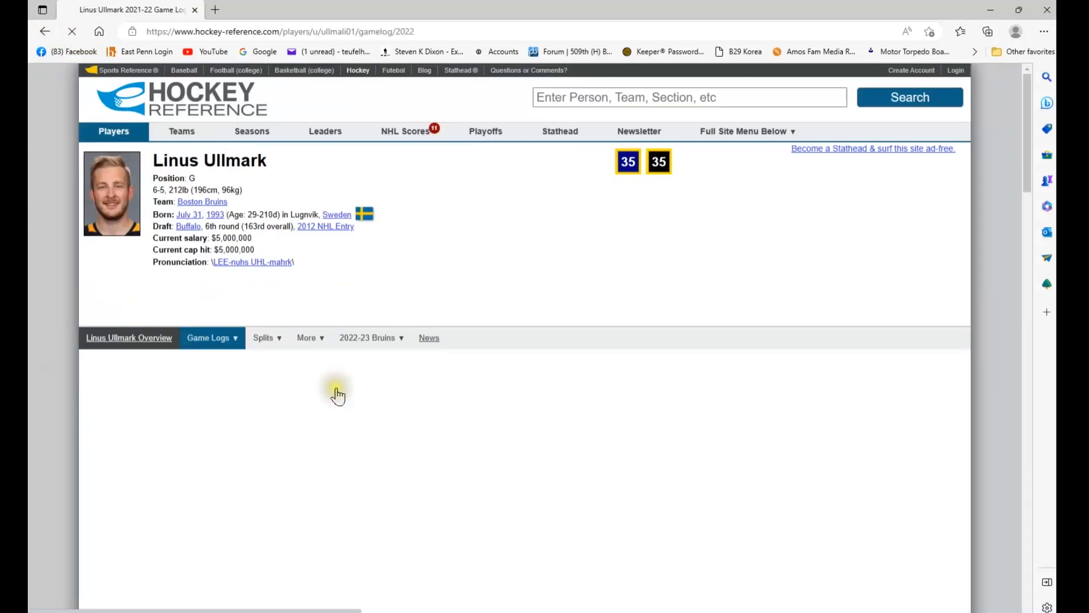
Show Linus Ullmark's regular season table as CSV for Excel and copy all its game rows without the headers
{"action": "scroll", "coordinate": [338, 397], "scroll_direction": "down", "scroll_amount": 5}
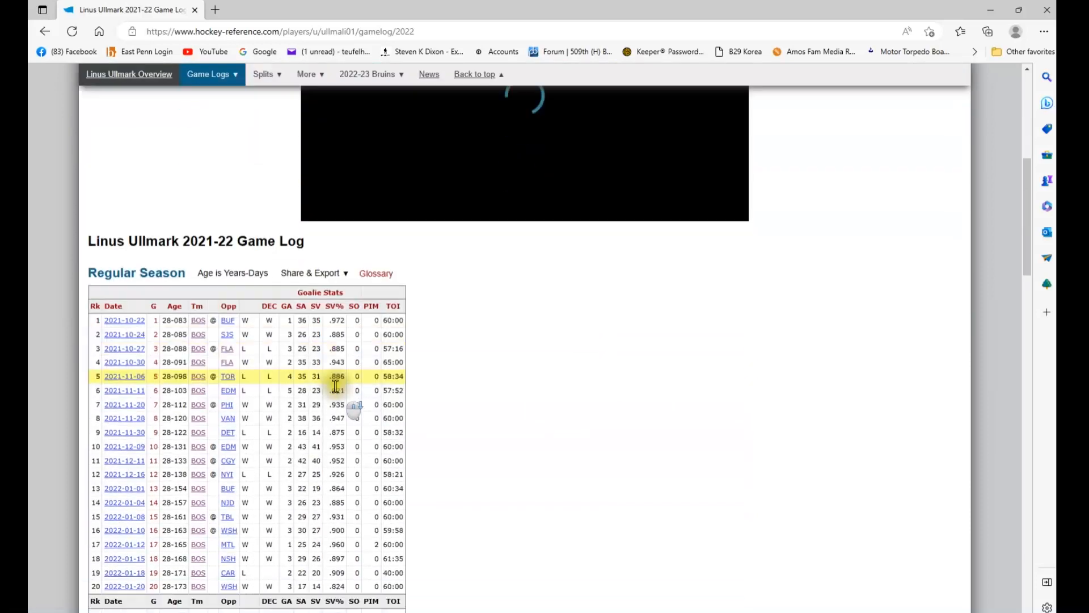
{"action": "mouse_move", "coordinate": [299, 269]}
{"action": "left_click", "coordinate": [324, 309]}
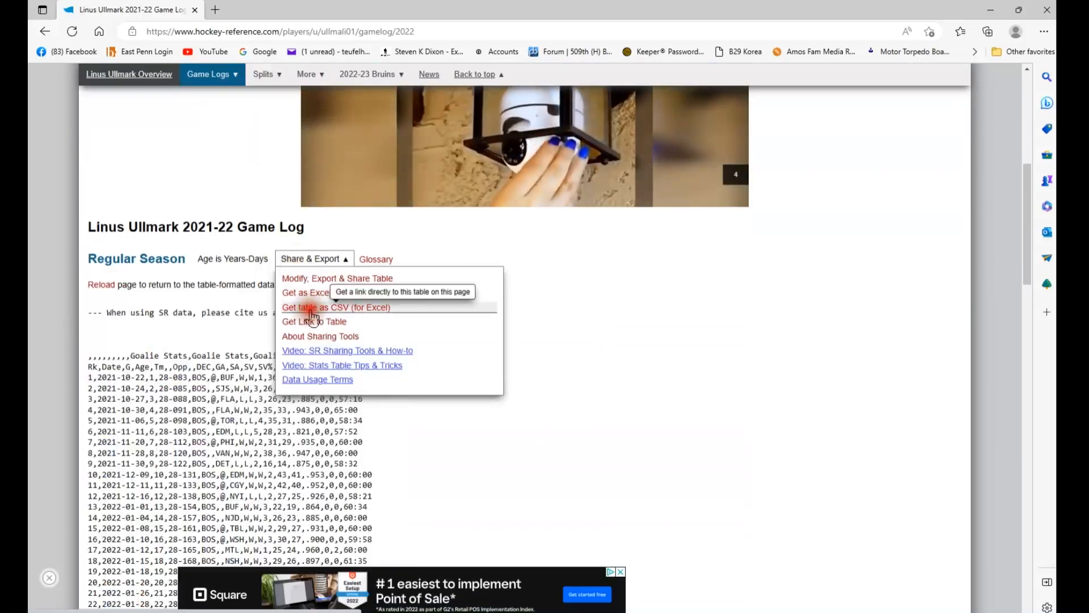
{"action": "left_click_drag", "start_coordinate": [88, 377], "coordinate": [411, 190]}
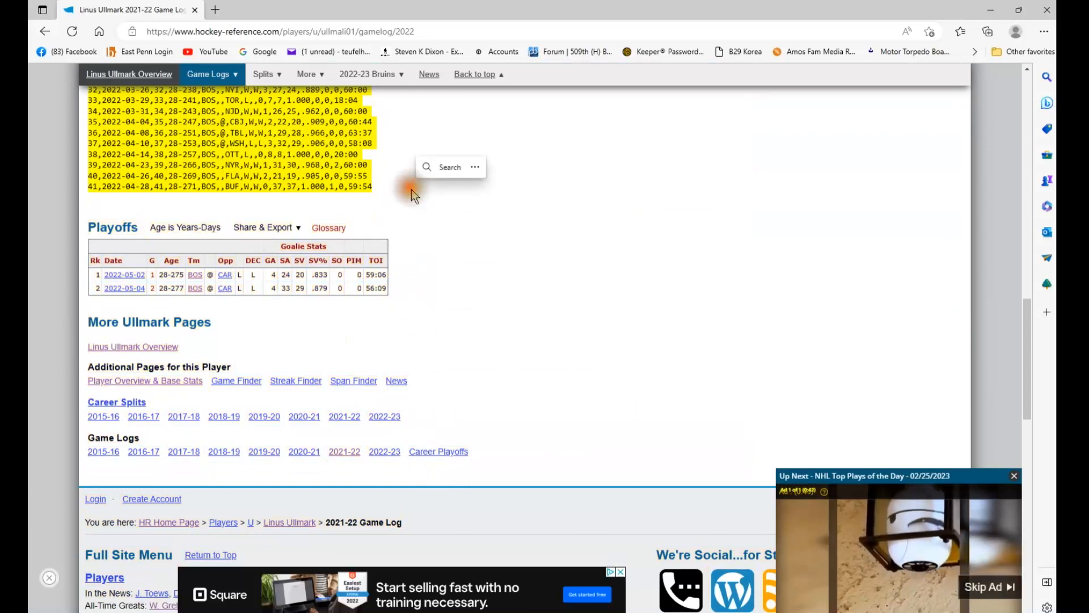
Switch to Excel, paste Linus Ullmark's game log rows at cell EQ3 and run the TTC, GP and Clear macros on them
{"action": "key", "text": "alt+Tab"}
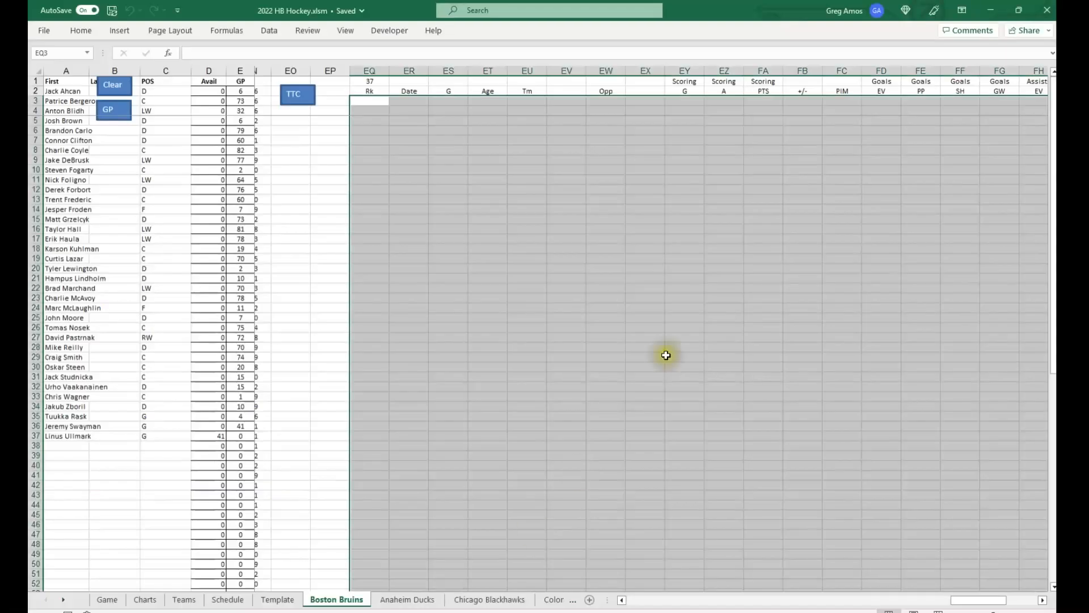
{"action": "left_click", "coordinate": [357, 102]}
{"action": "right_click", "coordinate": [363, 104]}
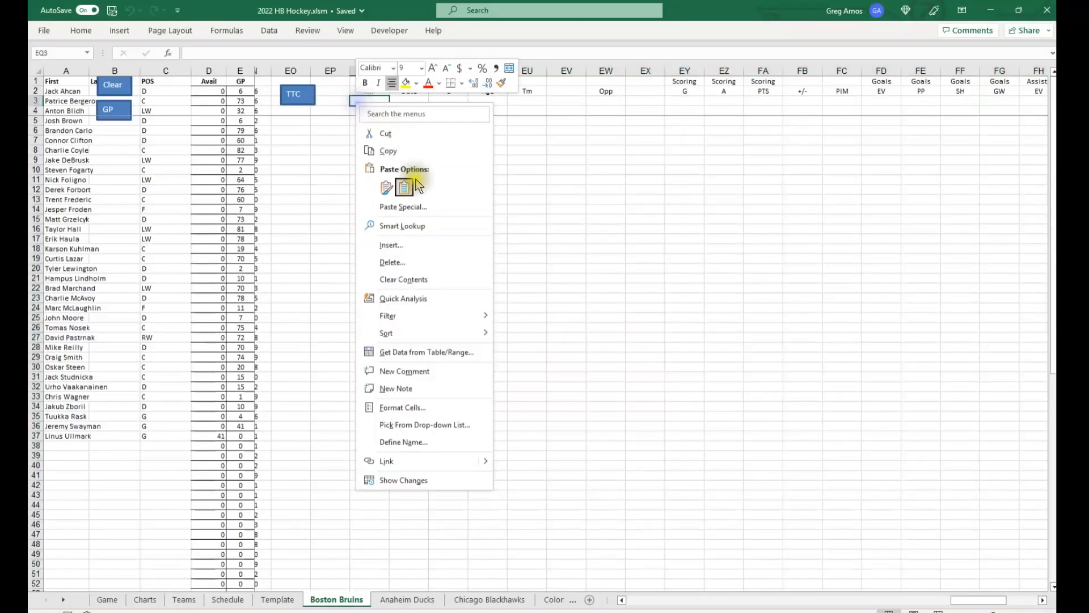
{"action": "left_click", "coordinate": [408, 185]}
{"action": "left_click", "coordinate": [298, 95]}
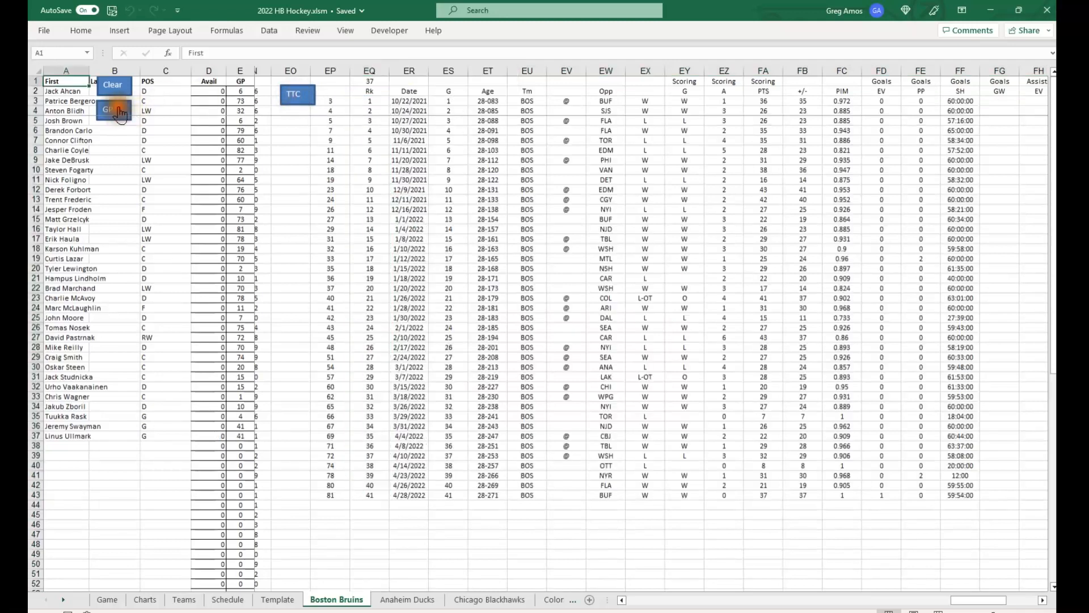
{"action": "left_click", "coordinate": [120, 113]}
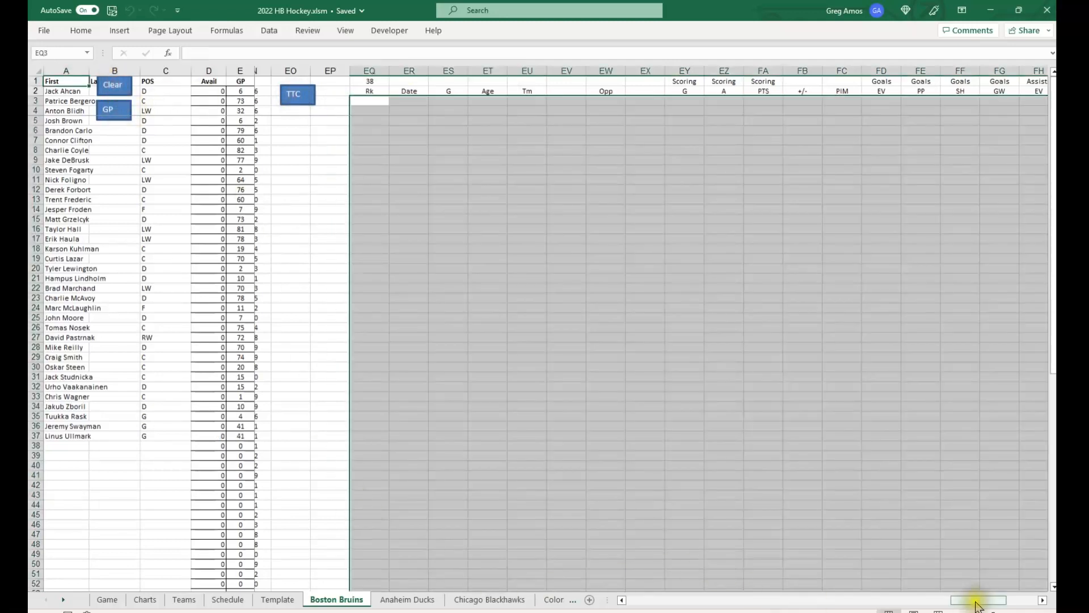
Examine the players' game marks and the per-game player counts in row 53 from October through the end of April
{"action": "left_click_drag", "start_coordinate": [977, 603], "coordinate": [641, 599]}
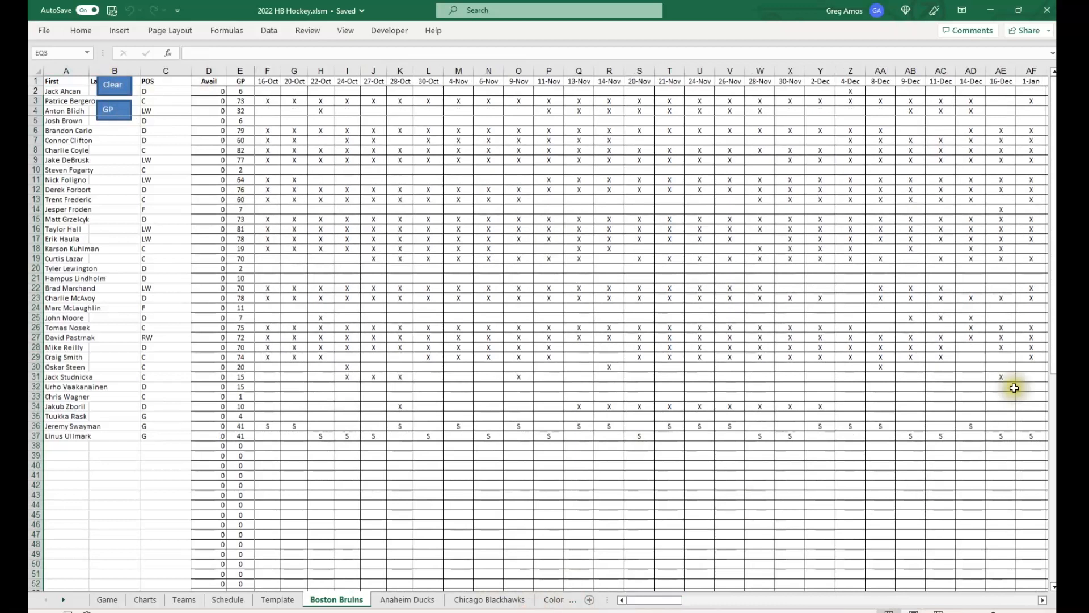
{"action": "scroll", "coordinate": [340, 493], "scroll_direction": "down", "scroll_amount": 4}
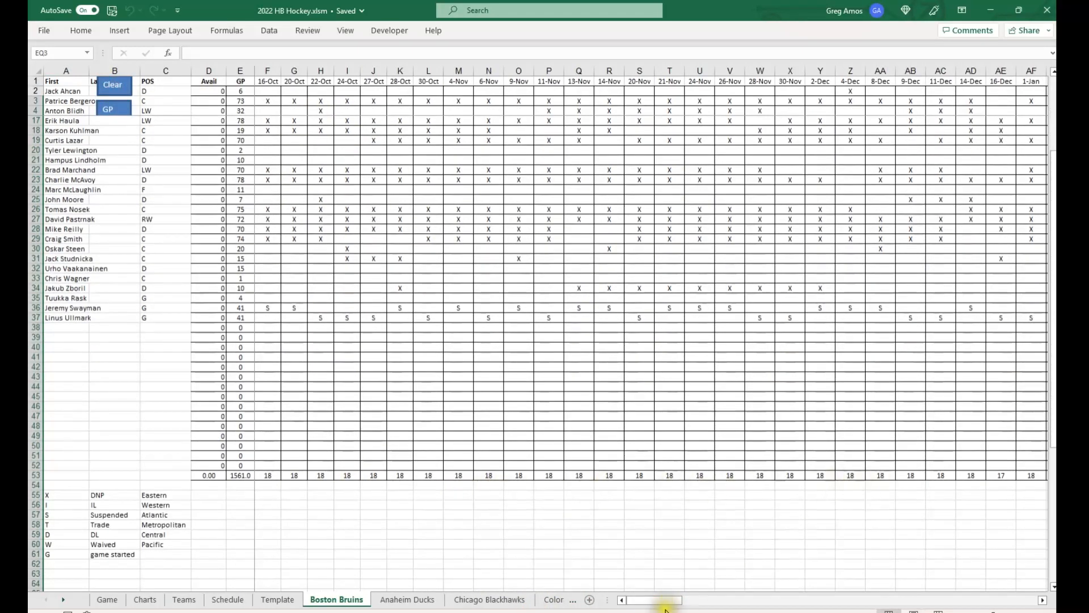
{"action": "left_click_drag", "start_coordinate": [660, 606], "coordinate": [754, 604]}
{"action": "left_click_drag", "start_coordinate": [766, 603], "coordinate": [780, 600]}
{"action": "left_click_drag", "start_coordinate": [663, 474], "coordinate": [797, 484]}
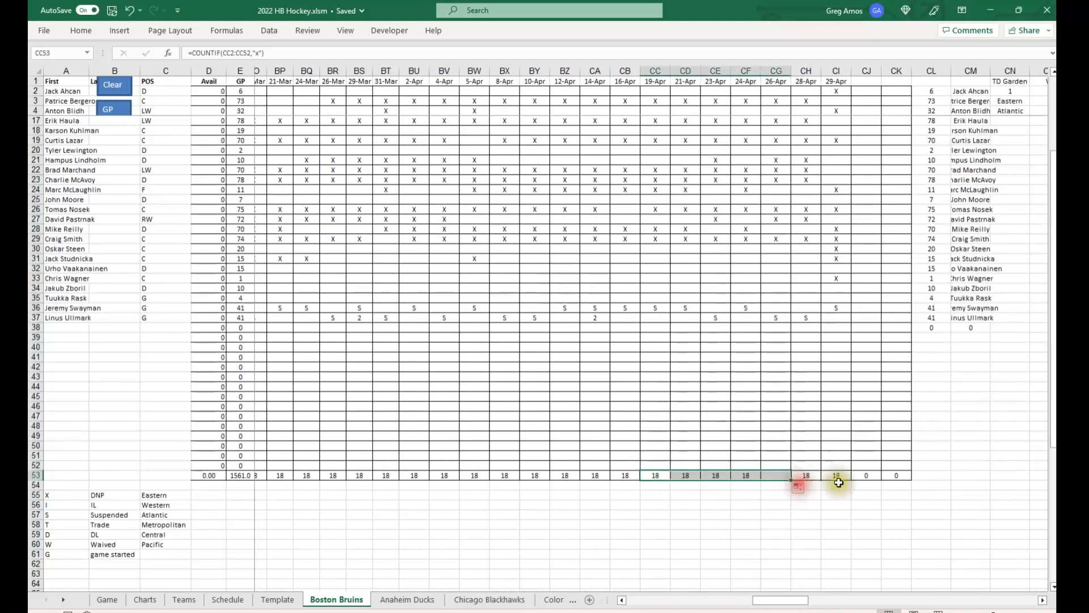
{"action": "left_click_drag", "start_coordinate": [794, 606], "coordinate": [554, 600]}
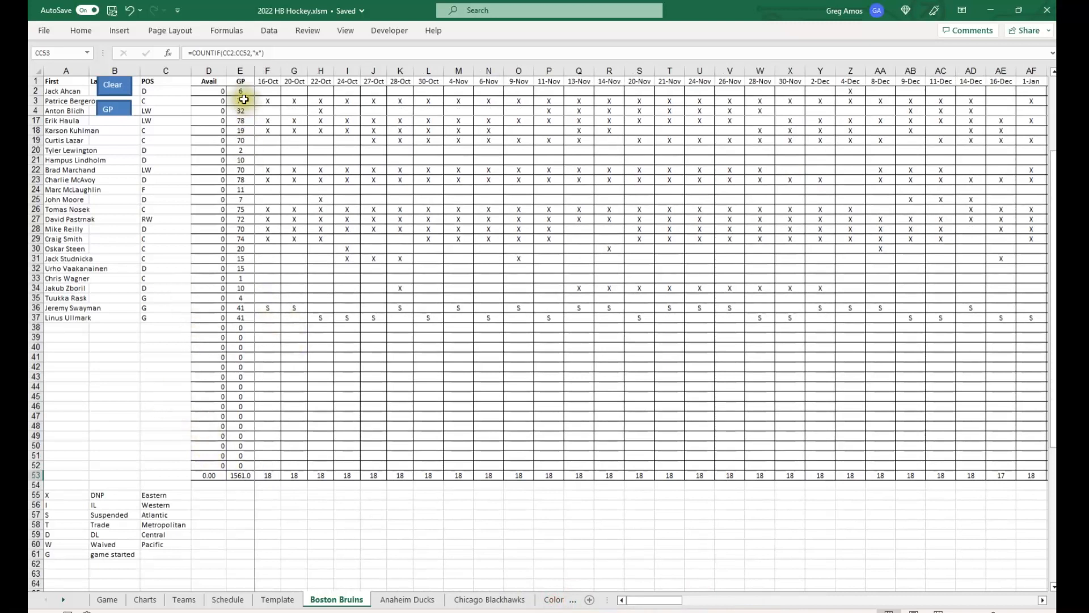
Replace the GP formulas in E2:E37 of the Boston Bruins sheet with their values
{"action": "left_click_drag", "start_coordinate": [239, 90], "coordinate": [236, 433]}
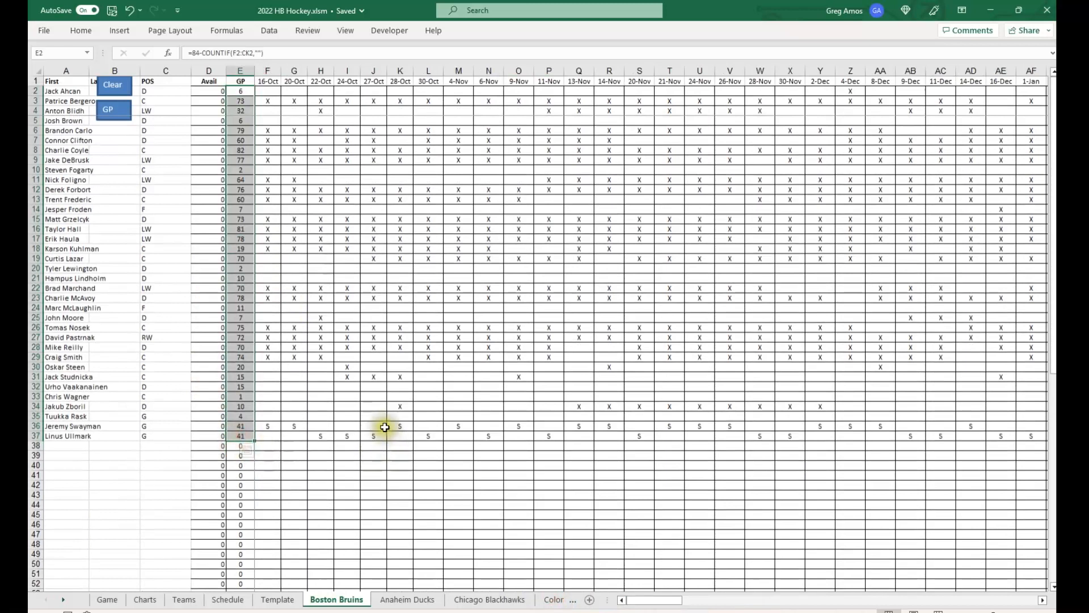
{"action": "key", "text": "ctrl+c"}
{"action": "right_click", "coordinate": [241, 196]}
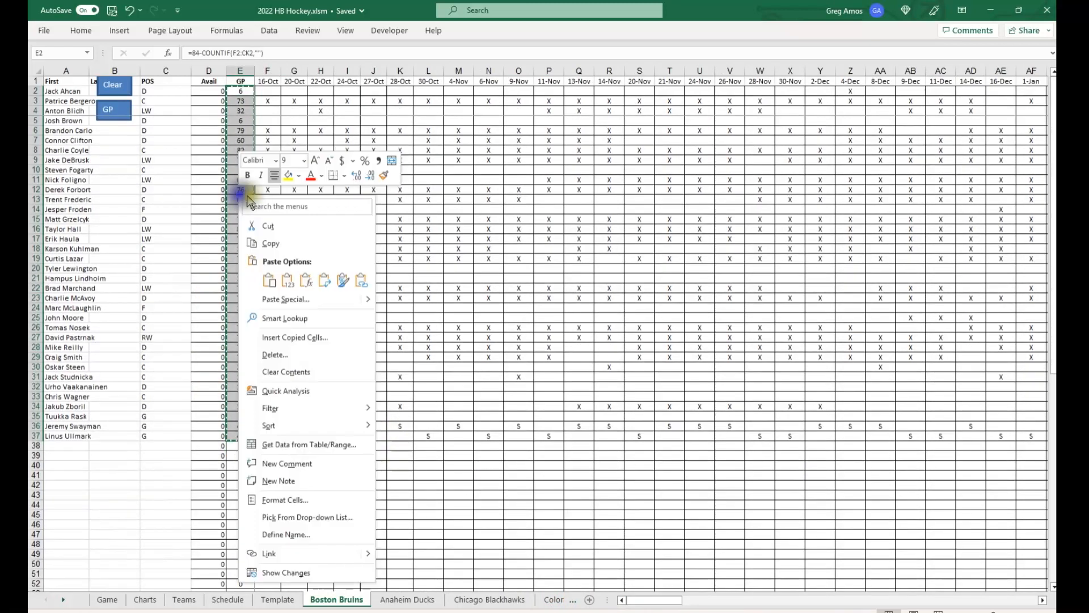
{"action": "left_click", "coordinate": [288, 280]}
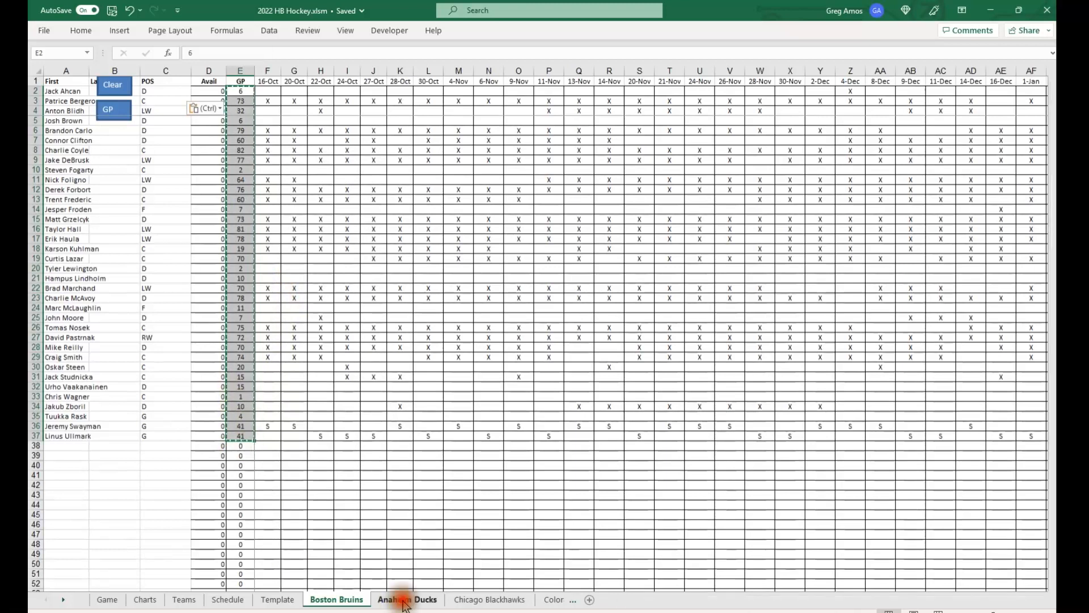
Copy the Avail formula from cell D2 of the Anaheim Ducks sheet into cell D2 of the Boston Bruins sheet
{"action": "left_click", "coordinate": [409, 601]}
{"action": "left_click", "coordinate": [217, 93]}
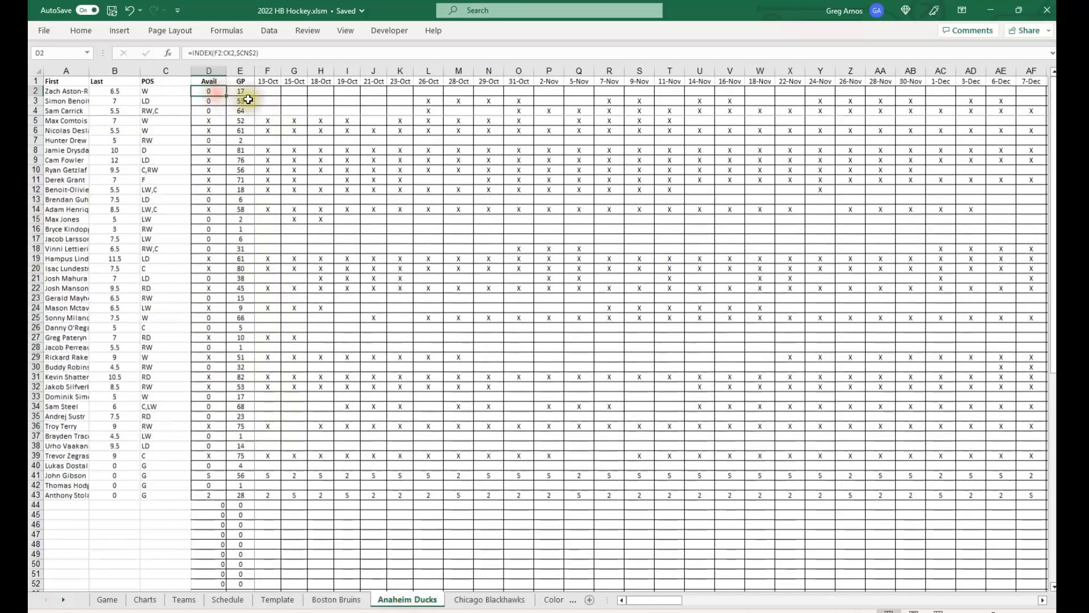
{"action": "key", "text": "ctrl+c"}
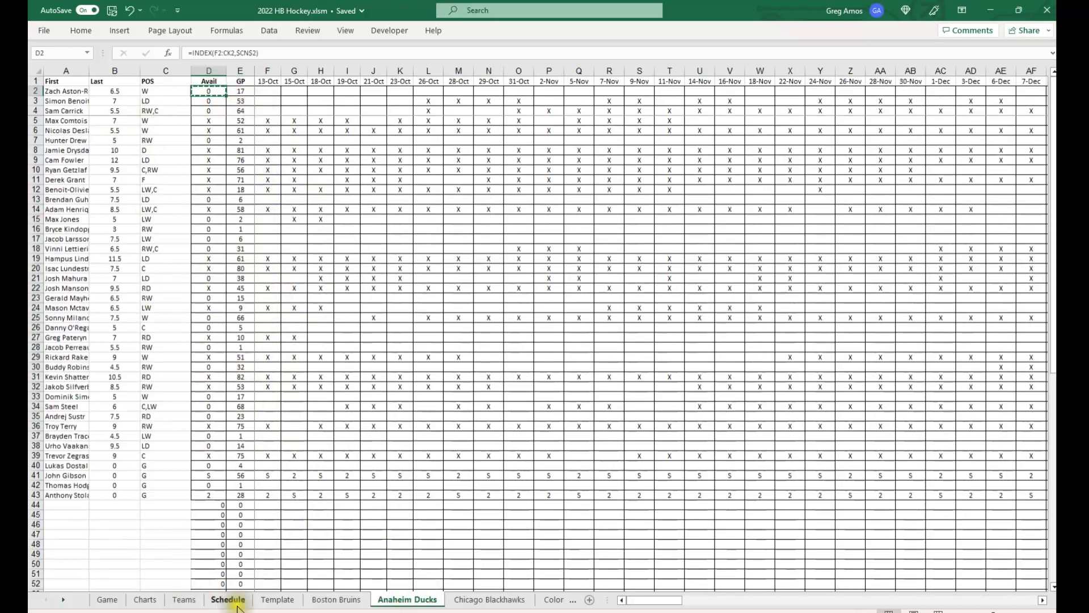
{"action": "left_click", "coordinate": [336, 599]}
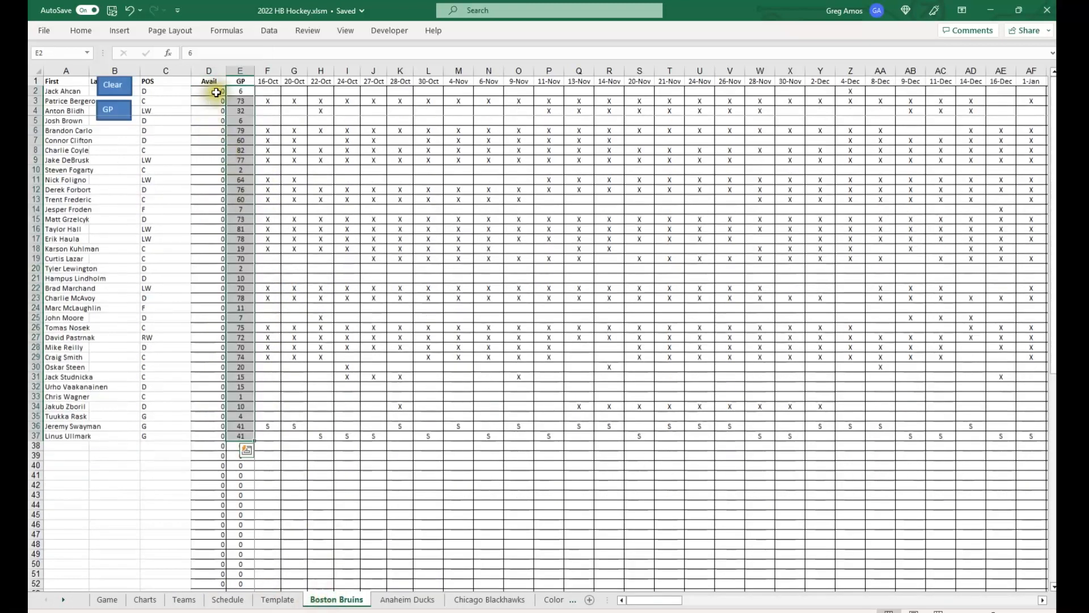
{"action": "left_click", "coordinate": [216, 92]}
{"action": "key", "text": "ctrl+v"}
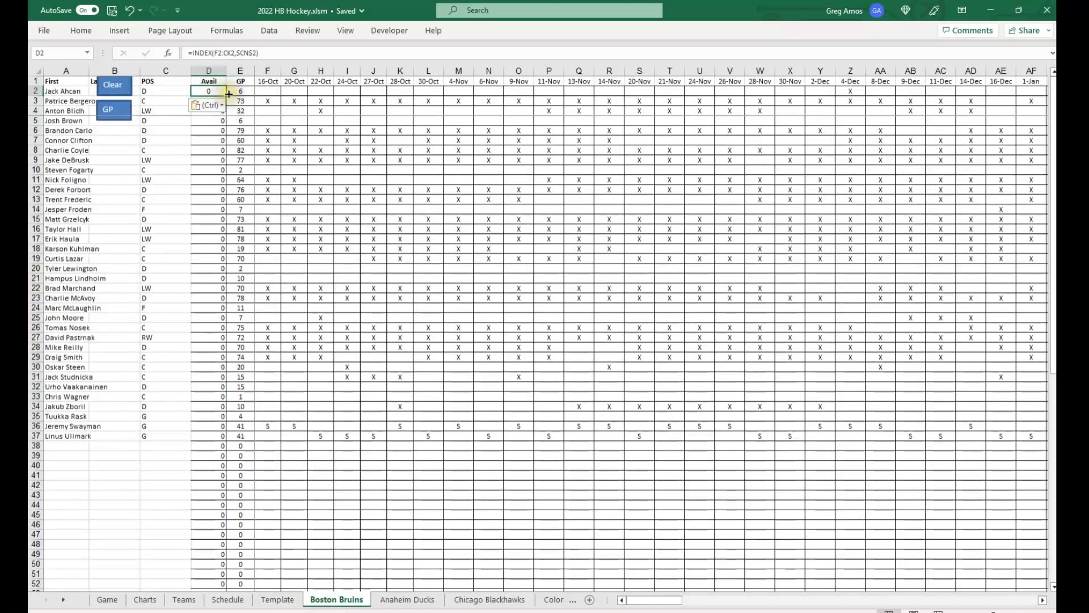
Fill the Avail formula from D2 down through D37 and inspect the formula in cell CN2
{"action": "left_click_drag", "start_coordinate": [227, 104], "coordinate": [213, 442]}
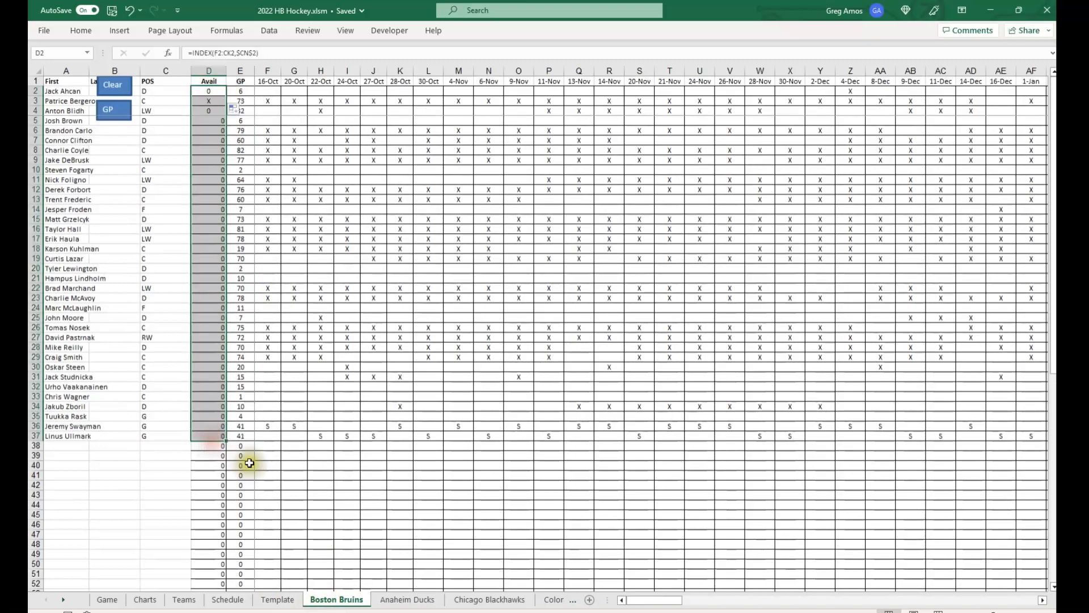
{"action": "left_click_drag", "start_coordinate": [647, 600], "coordinate": [798, 593]}
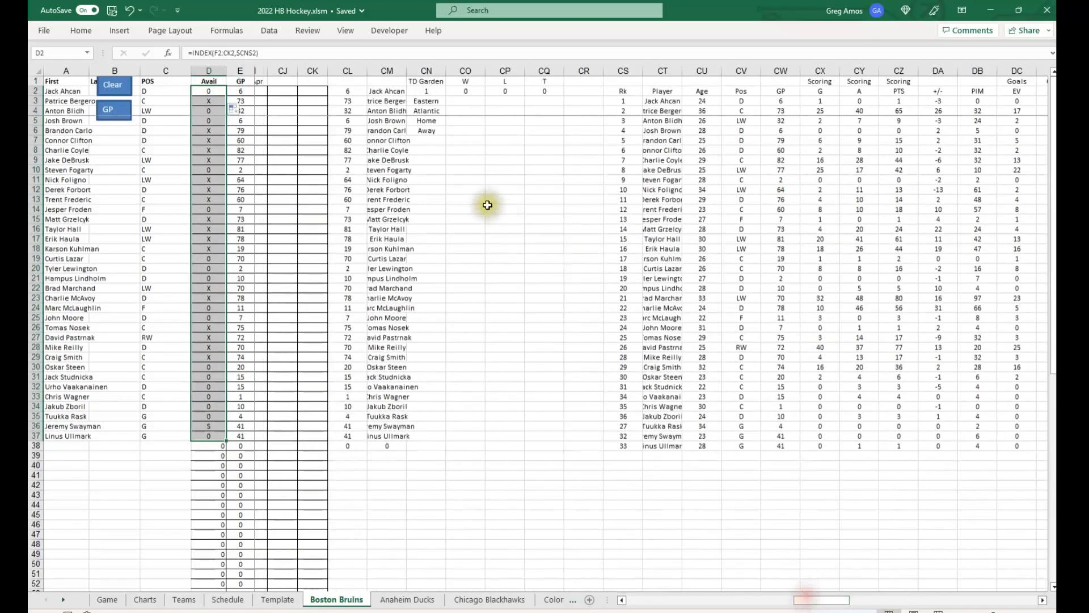
{"action": "left_click", "coordinate": [434, 94]}
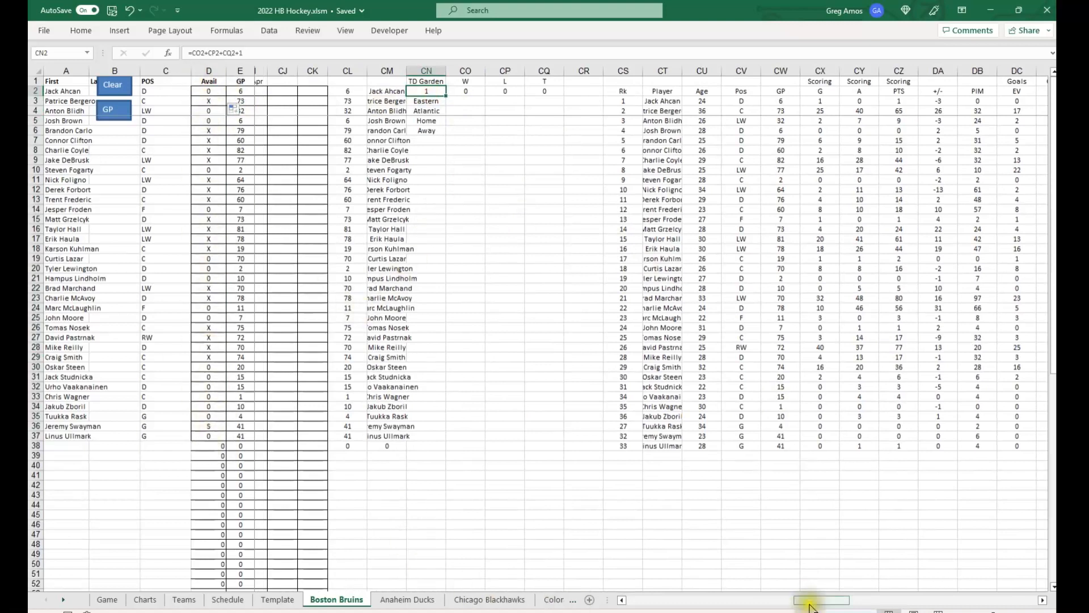
Enter 2 for the goalie without an S in rows 36 and 37 for each game from 16-Oct through 30-Oct
{"action": "left_click_drag", "start_coordinate": [803, 599], "coordinate": [637, 599]}
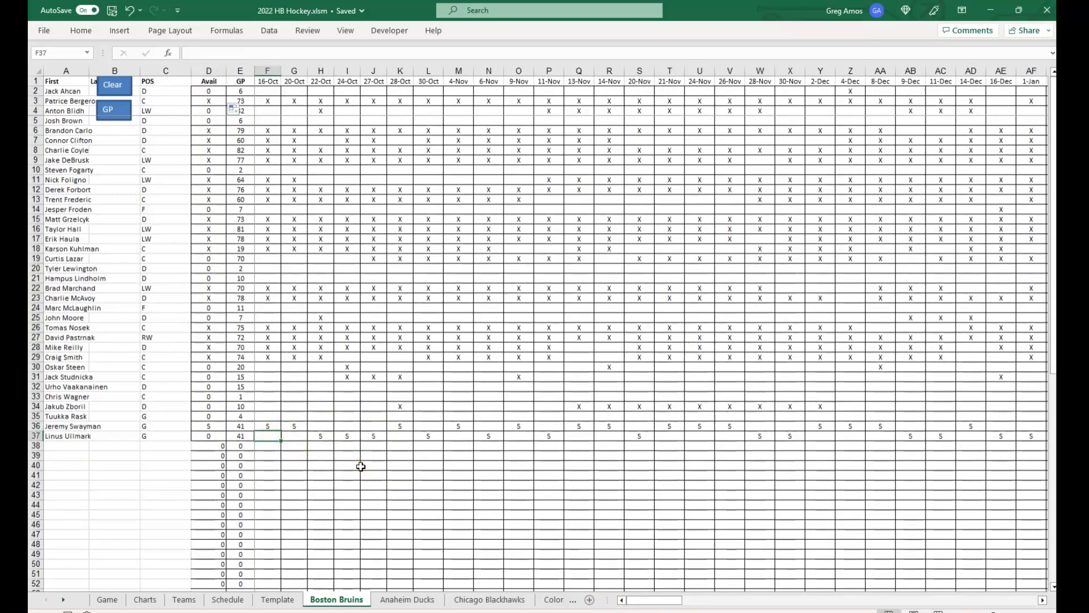
{"action": "type", "text": "2"}
{"action": "key", "text": "Tab"}
{"action": "type", "text": "2"}
{"action": "type", "text": "2"}
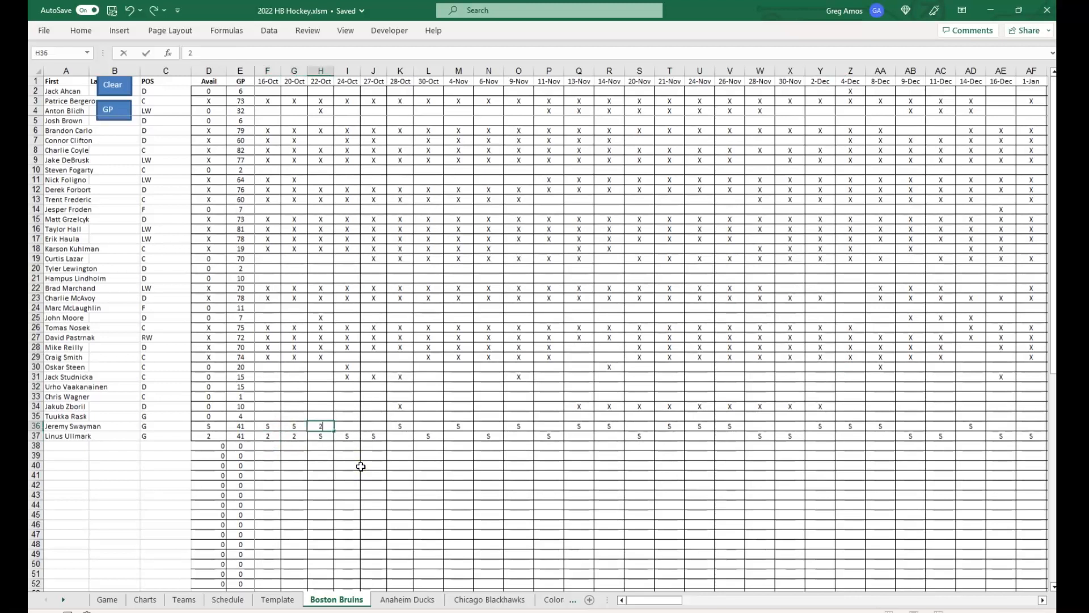
{"action": "key", "text": "Tab"}
{"action": "type", "text": "2"}
{"action": "key", "text": "Tab"}
{"action": "type", "text": "2"}
{"action": "key", "text": "Tab"}
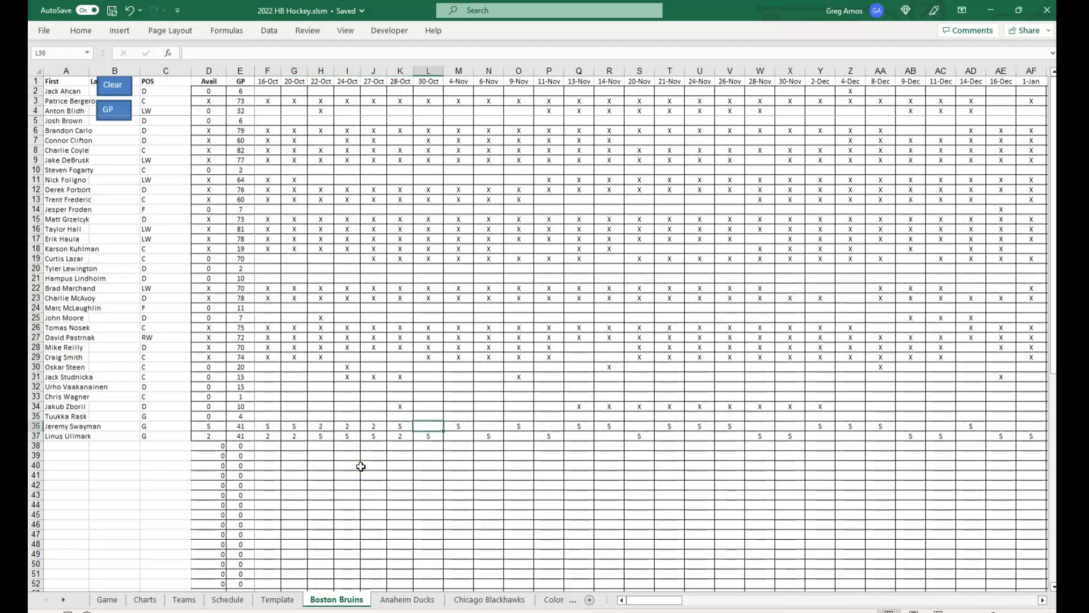
{"action": "type", "text": "2"}
{"action": "key", "text": "Tab"}
Enter 2 for the non-starting goalie in rows 36 and 37 for the games from 4-Nov through 13-Nov
{"action": "key", "text": "Down"}
{"action": "type", "text": "2"}
{"action": "key", "text": "Tab"}
{"action": "key", "text": "Up"}
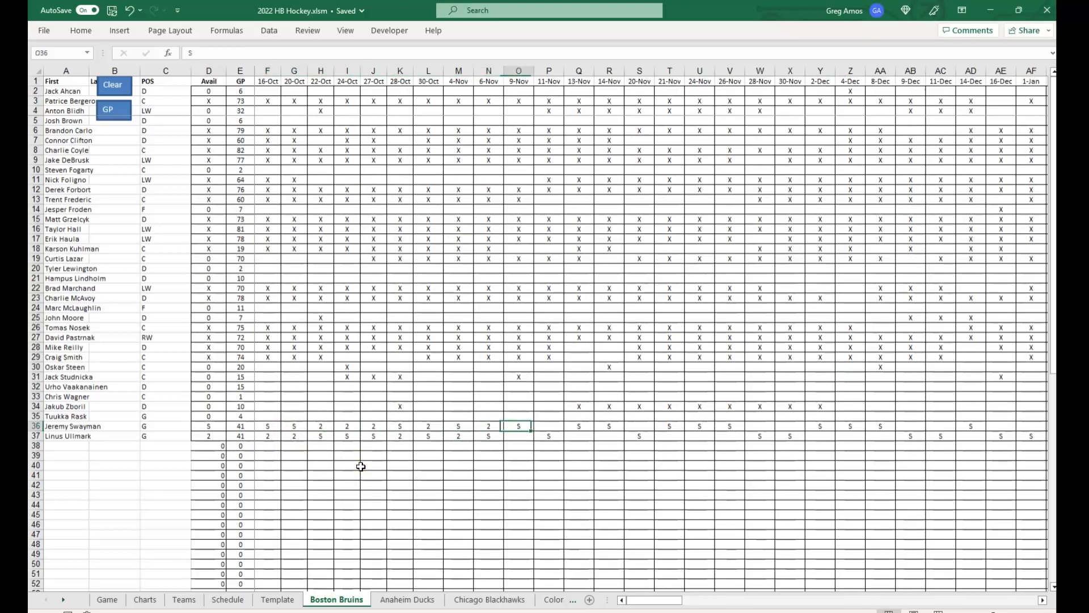
{"action": "type", "text": "2"}
{"action": "key", "text": "Tab"}
{"action": "key", "text": "Up"}
{"action": "type", "text": "2"}
{"action": "key", "text": "Tab"}
{"action": "key", "text": "Down"}
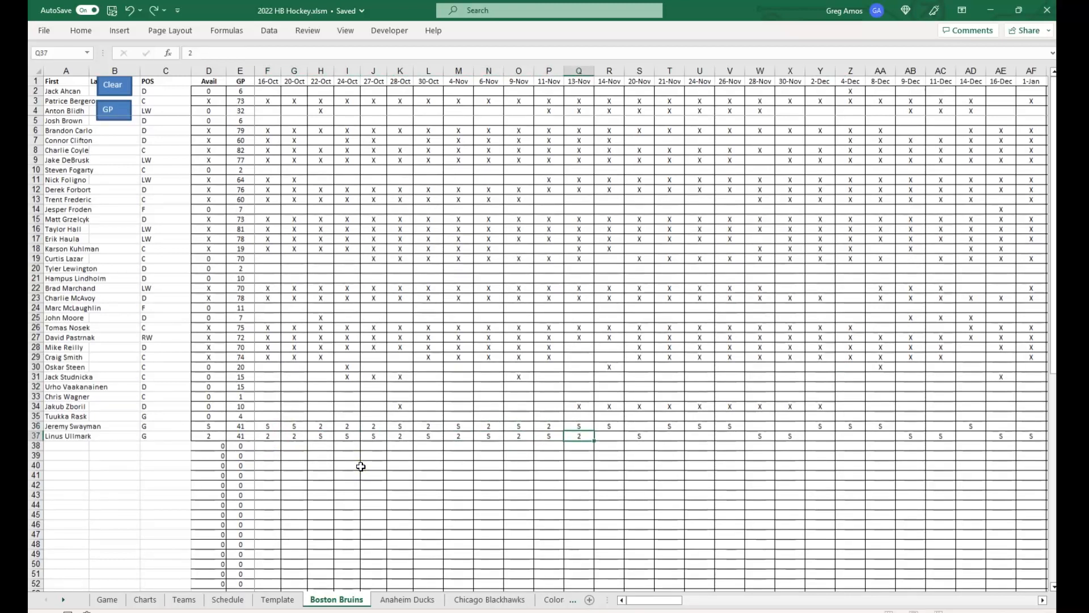
Enter 2 for the non-starting goalie in rows 36 and 37 for the games from 14-Nov through 30-Nov
{"action": "key", "text": "Tab"}
{"action": "type", "text": "2"}
{"action": "key", "text": "Tab"}
{"action": "key", "text": "Tab"}
{"action": "key", "text": "Down"}
{"action": "type", "text": "2"}
{"action": "key", "text": "Tab"}
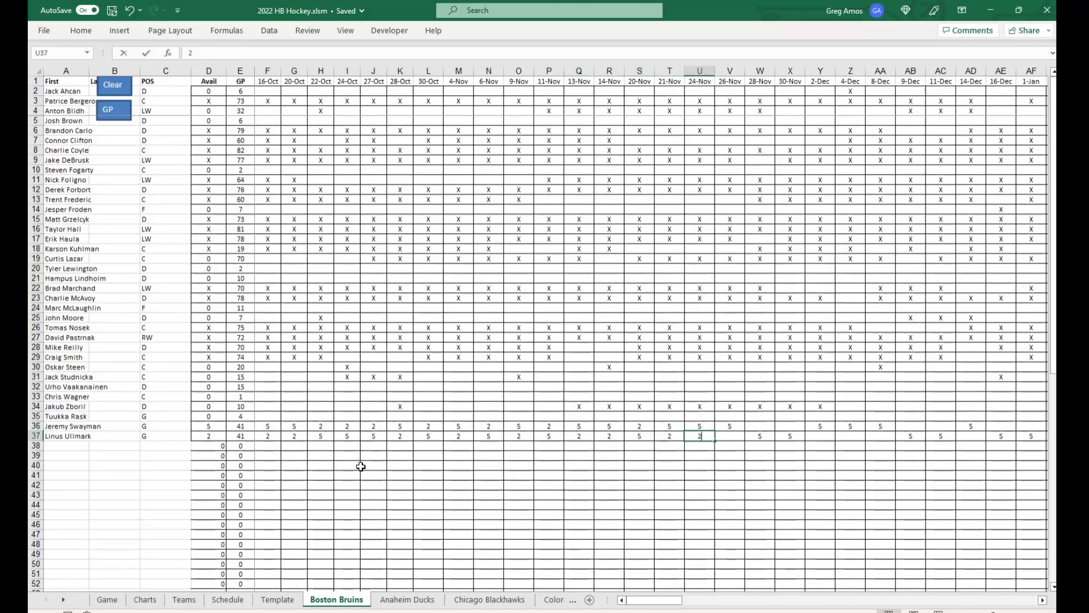
{"action": "type", "text": "2"}
{"action": "key", "text": "Tab"}
{"action": "type", "text": "2"}
{"action": "key", "text": "Tab"}
{"action": "type", "text": "2"}
{"action": "key", "text": "Tab"}
{"action": "type", "text": "2"}
{"action": "key", "text": "Tab"}
{"action": "key", "text": "Down"}
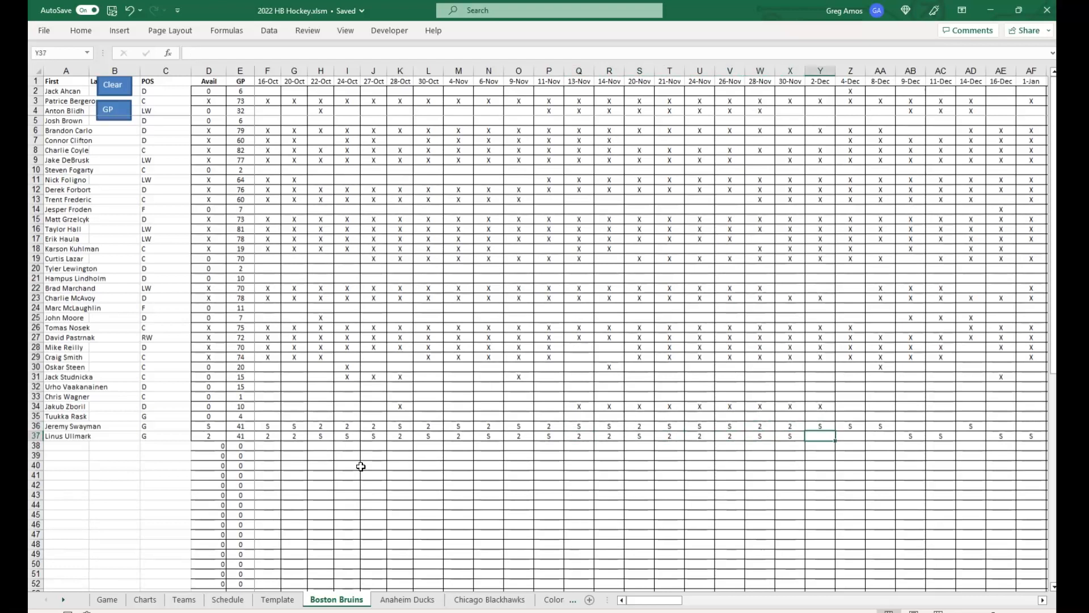
Enter 2 for the non-starting goalie in rows 36 and 37 for the games from 2-Dec through 16-Dec
{"action": "type", "text": "2"}
{"action": "key", "text": "Tab"}
{"action": "type", "text": "2\t2"}
{"action": "key", "text": "Tab"}
{"action": "key", "text": "Up"}
{"action": "type", "text": "2"}
{"action": "key", "text": "Tab"}
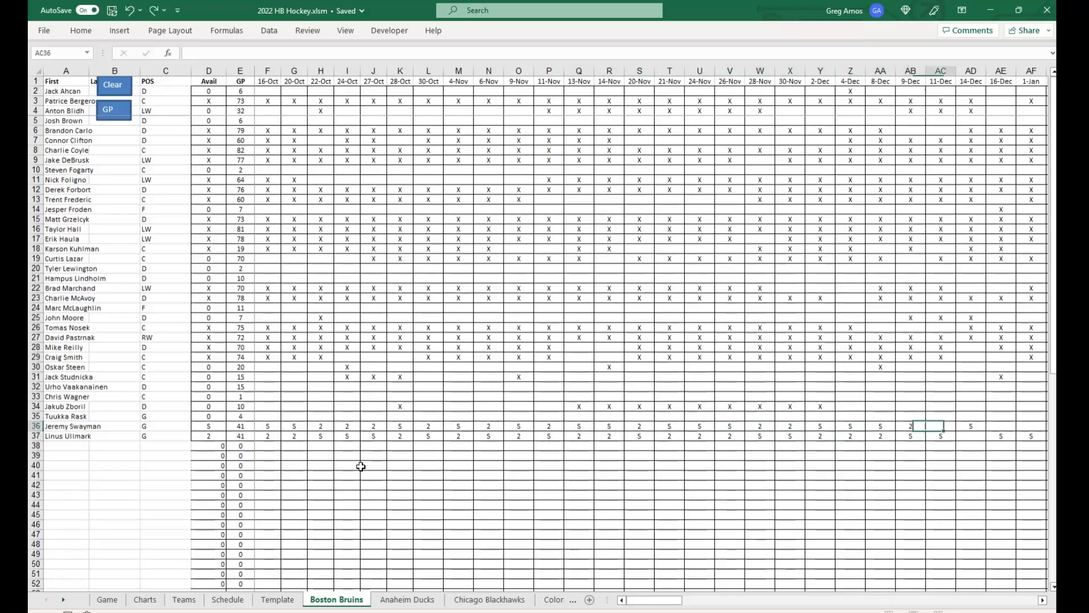
{"action": "key", "text": "Left"}
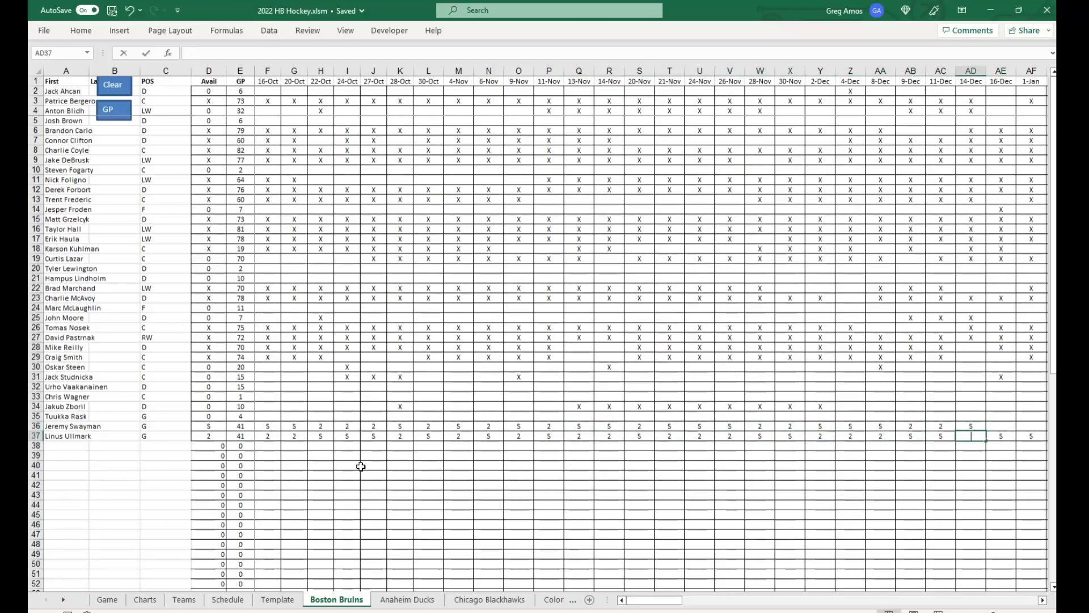
{"action": "type", "text": "2"}
{"action": "key", "text": "Tab"}
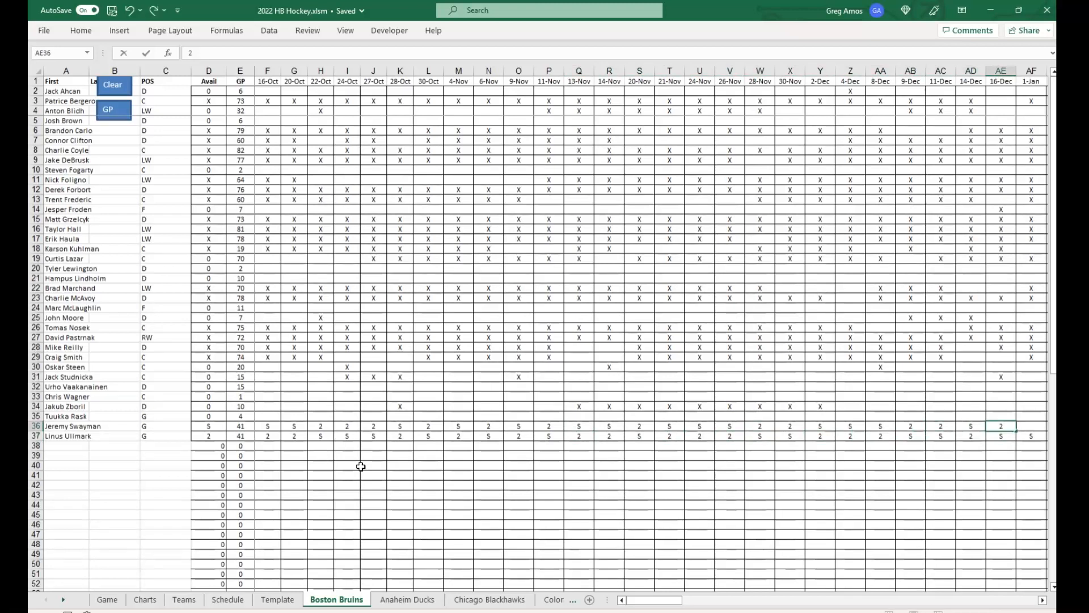
Enter 2 for the non-starting goalie in rows 36 and 37 for the games from 1-Jan through 12-Jan
{"action": "left_click_drag", "start_coordinate": [646, 601], "coordinate": [694, 599]}
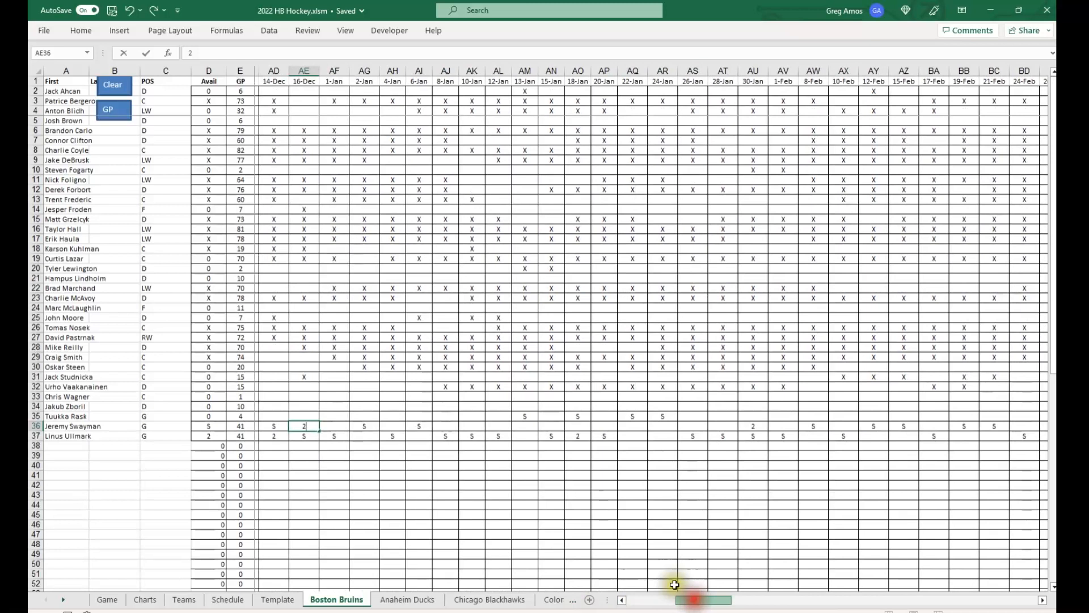
{"action": "left_click", "coordinate": [340, 426]}
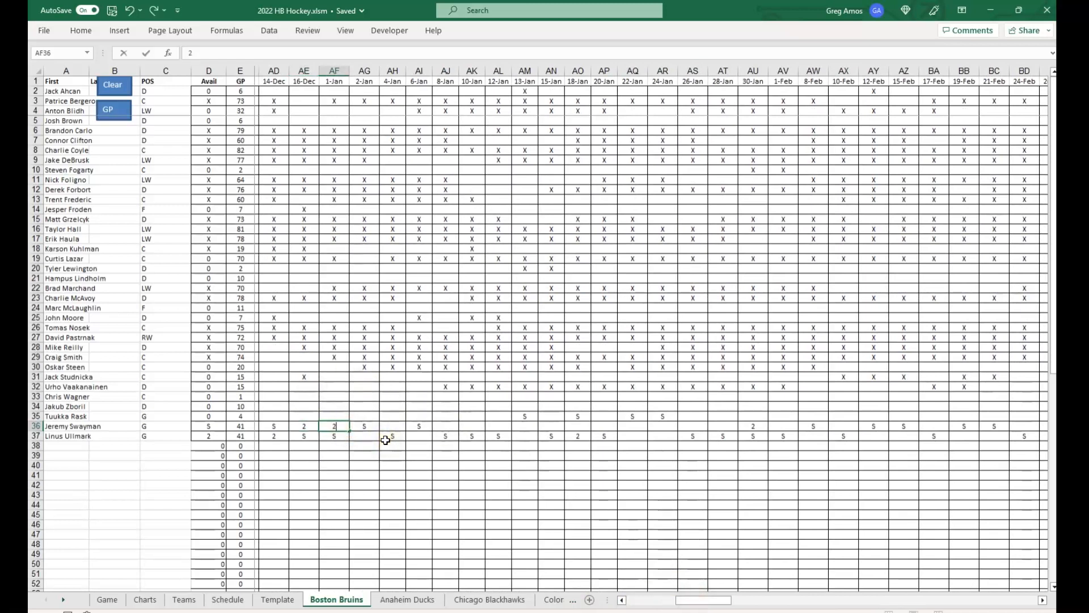
{"action": "key", "text": "Tab"}
{"action": "key", "text": "Down"}
{"action": "type", "text": "2"}
{"action": "key", "text": "Tab"}
{"action": "key", "text": "Down"}
{"action": "type", "text": "2"}
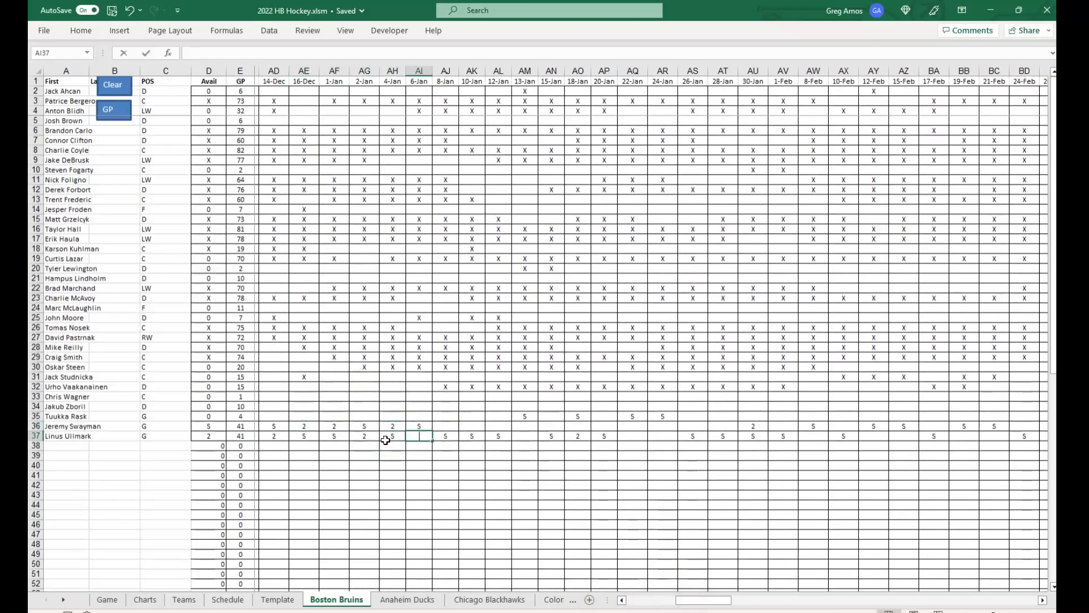
{"action": "key", "text": "Tab"}
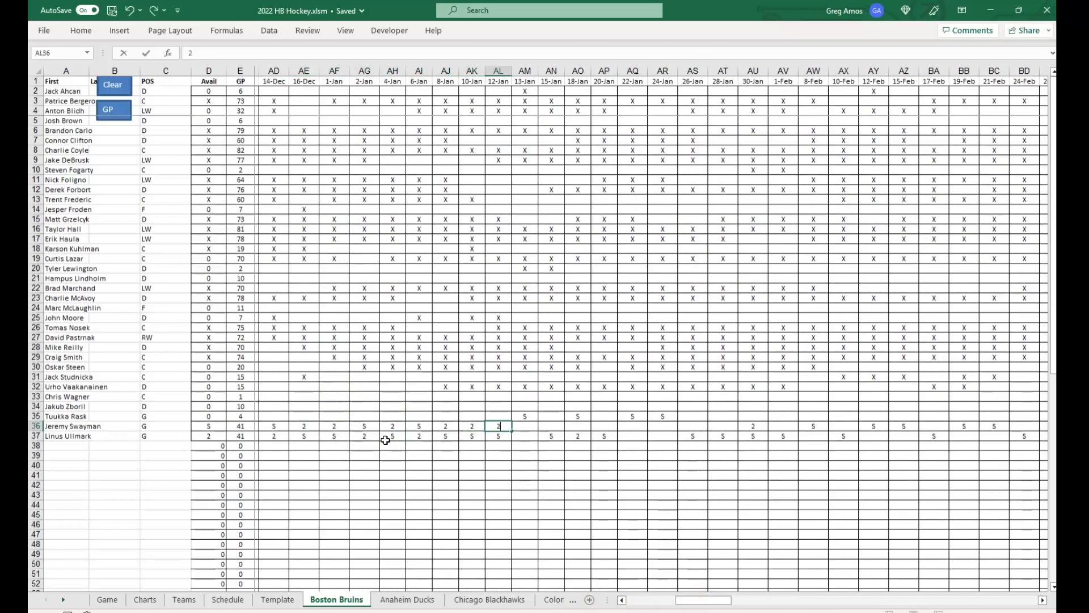
{"action": "key", "text": "Tab"}
{"action": "key", "text": "Down"}
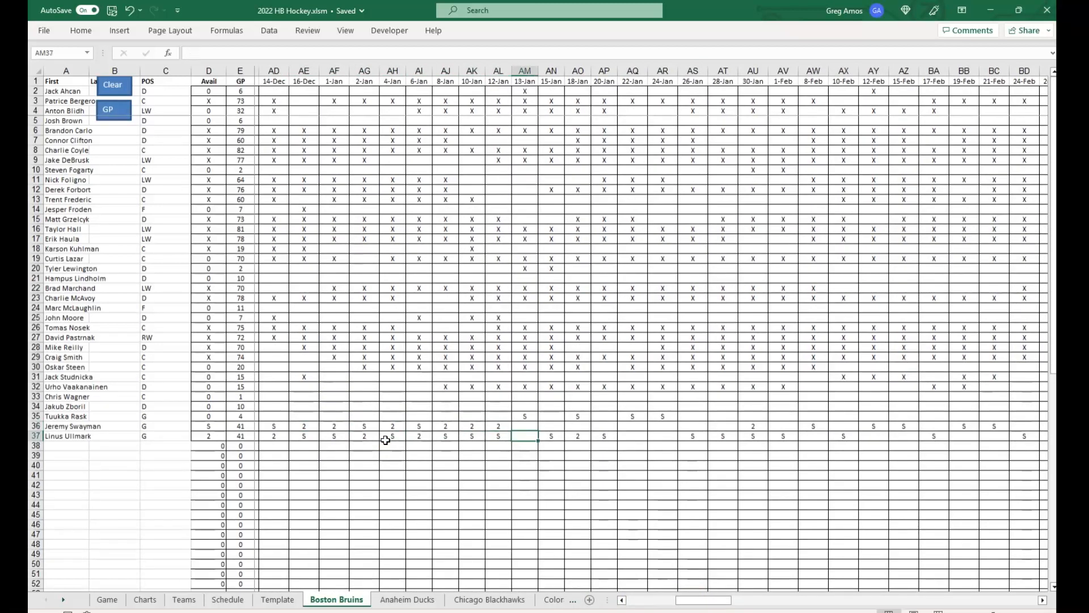
Fill in the missing backup-goalie 2s from 13-Jan through 28-Jan, using Tuukka Rask's row 35 for 15-Jan, 20-Jan and 26-Jan
{"action": "key", "text": "Up"}
{"action": "key", "text": "Up"}
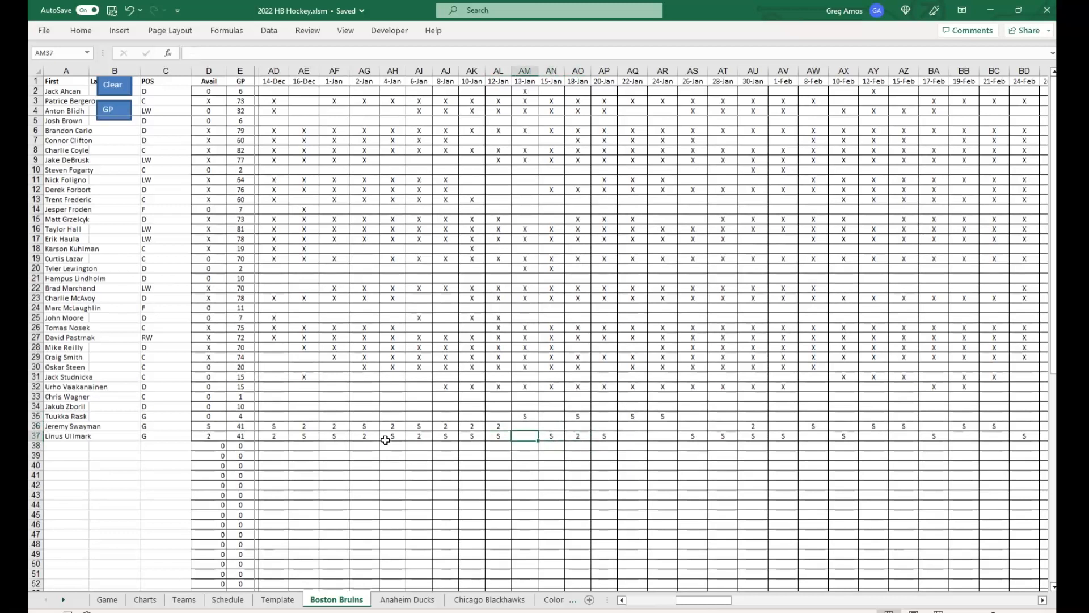
{"action": "key", "text": "Right"}
{"action": "key", "text": "Up"}
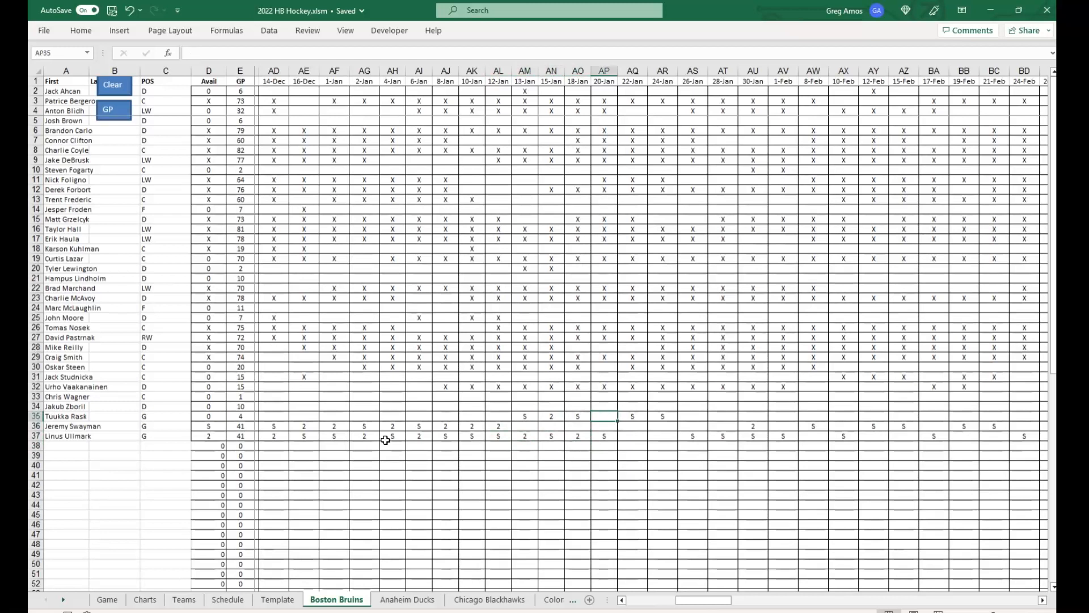
{"action": "key", "text": "Right"}
{"action": "key", "text": "Down"}
{"action": "type", "text": "2"}
{"action": "key", "text": "Right"}
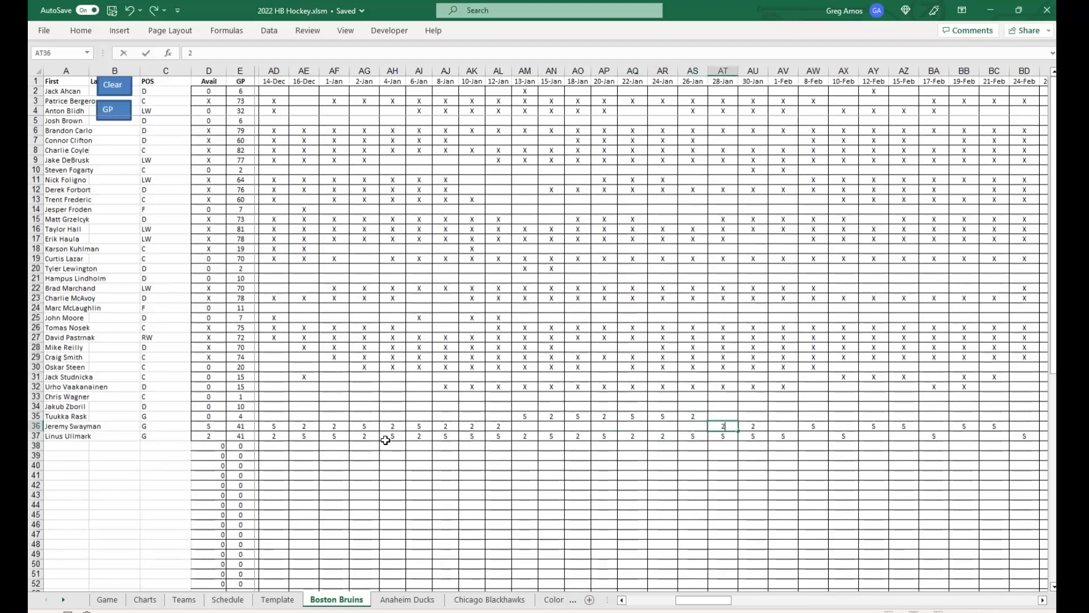
Enter 2 for the non-starting goalie in rows 36 and 37 for the games from 1-Feb through 21-Feb
{"action": "key", "text": "Right"}
{"action": "key", "text": "Right"}
{"action": "key", "text": "Right"}
{"action": "key", "text": "Down"}
{"action": "type", "text": "2"}
{"action": "key", "text": "Right"}
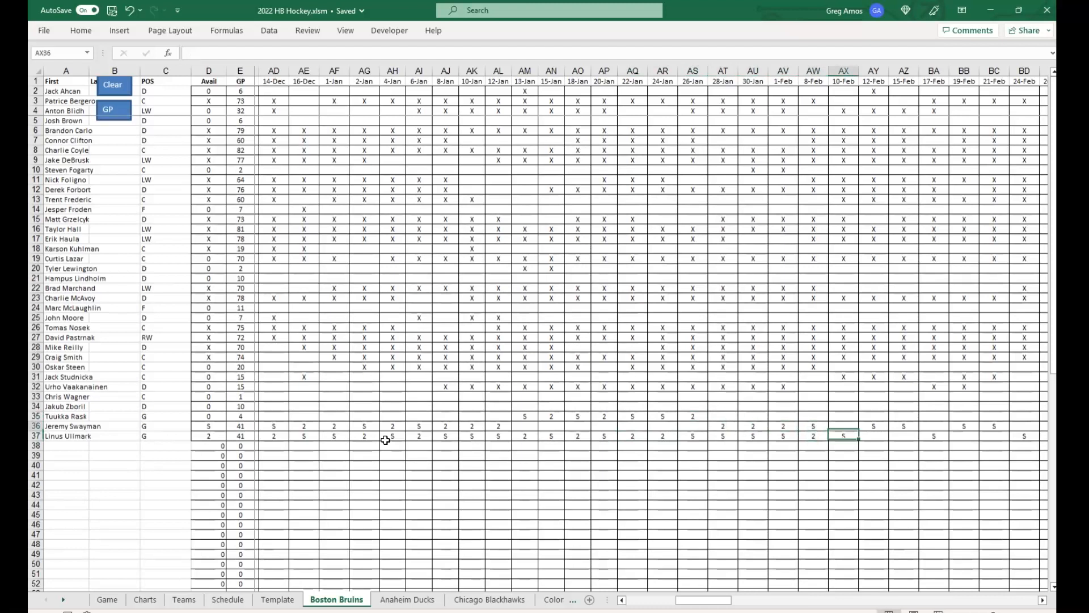
{"action": "key", "text": "Right"}
{"action": "type", "text": "2"}
{"action": "key", "text": "Right"}
{"action": "key", "text": "Up"}
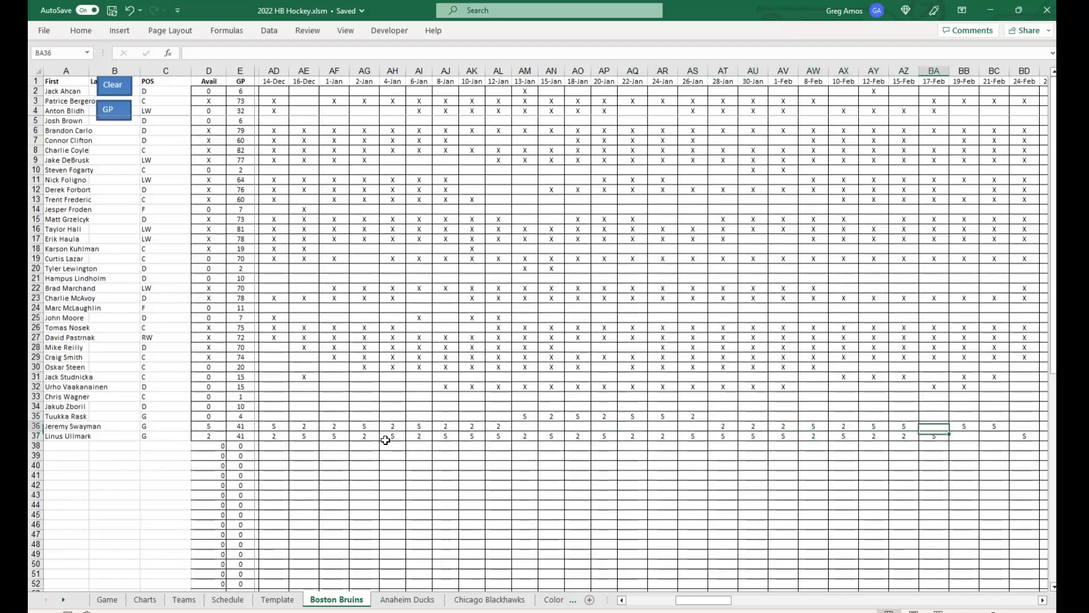
{"action": "key", "text": "Right"}
{"action": "type", "text": "2"}
{"action": "key", "text": "Right"}
{"action": "type", "text": "2"}
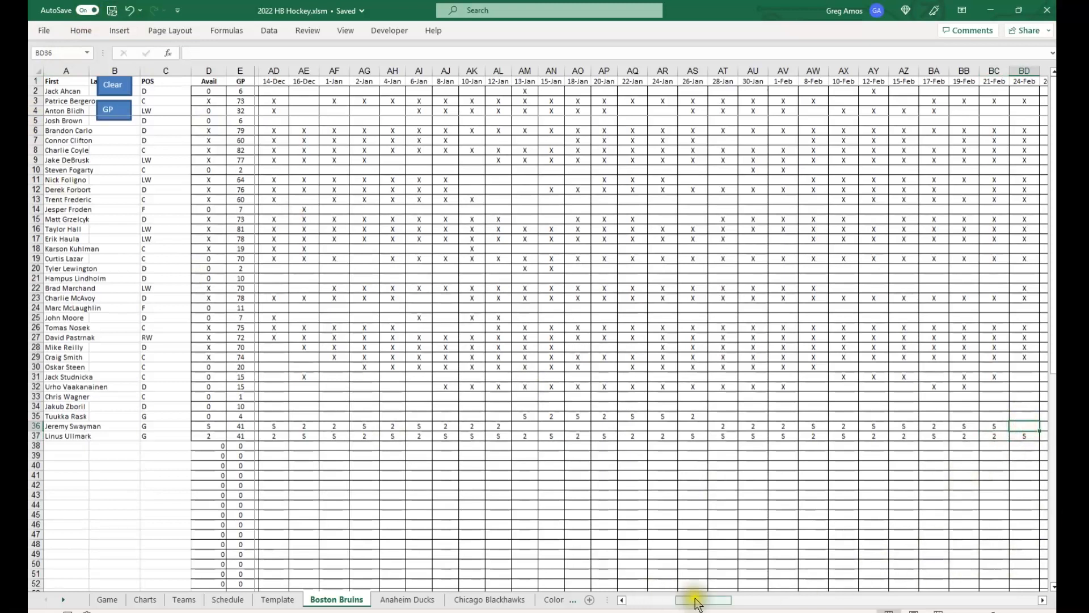
Enter 2 for the non-starting goalie in rows 36 and 37 for the games from 24-Feb through 3-Mar
{"action": "left_click_drag", "start_coordinate": [693, 599], "coordinate": [745, 602]}
{"action": "left_click", "coordinate": [353, 429]}
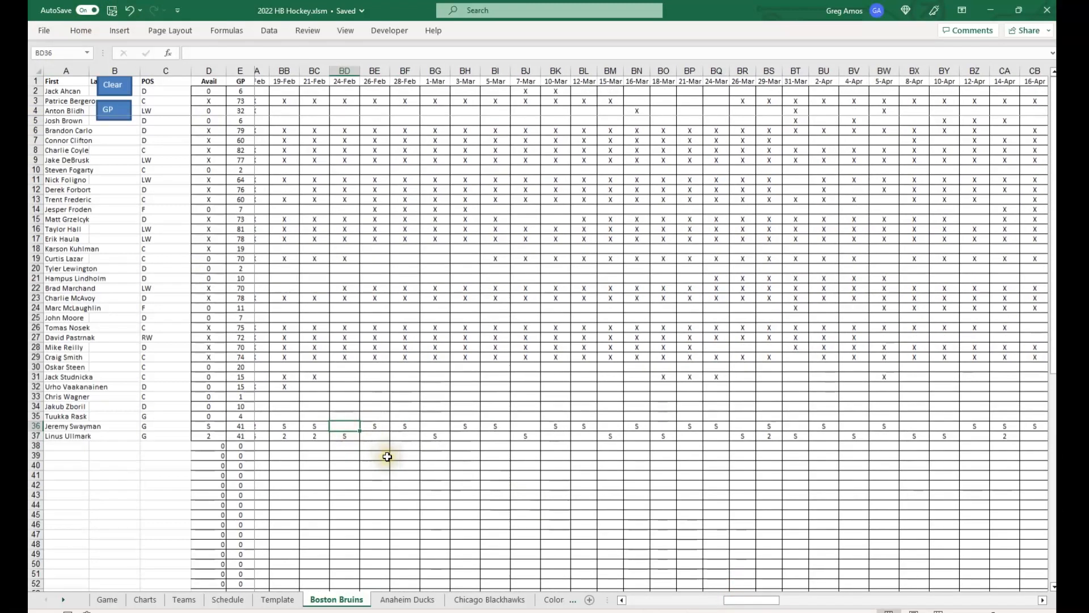
{"action": "type", "text": "2"}
{"action": "key", "text": "Right"}
{"action": "key", "text": "Down"}
{"action": "type", "text": "2"}
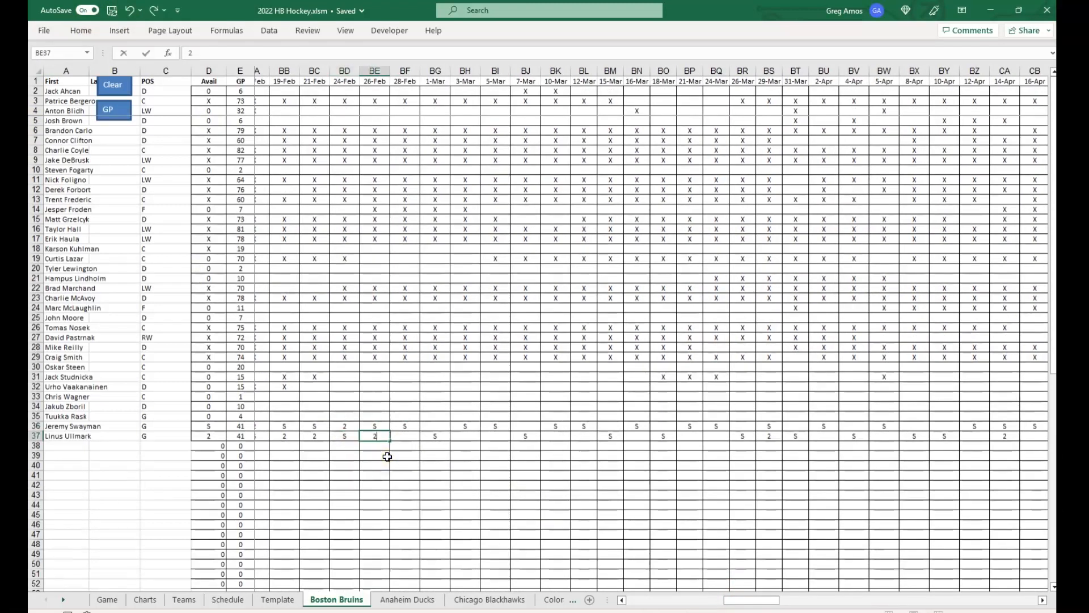
{"action": "key", "text": "Right"}
{"action": "key", "text": "Up"}
{"action": "type", "text": "2"}
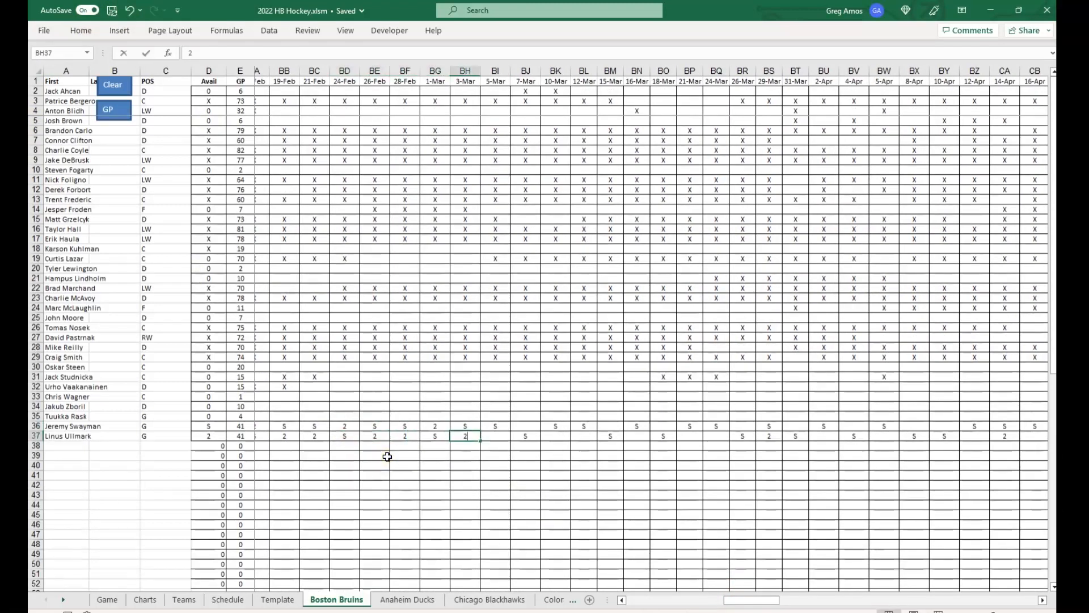
Enter 2 for the non-starting goalie in rows 36 and 37 for the games from 5-Mar through 26-Mar
{"action": "key", "text": "Right"}
{"action": "type", "text": "2"}
{"action": "key", "text": "Right"}
{"action": "type", "text": "2"}
{"action": "key", "text": "Right"}
{"action": "key", "text": "Down"}
{"action": "type", "text": "2"}
{"action": "key", "text": "Right"}
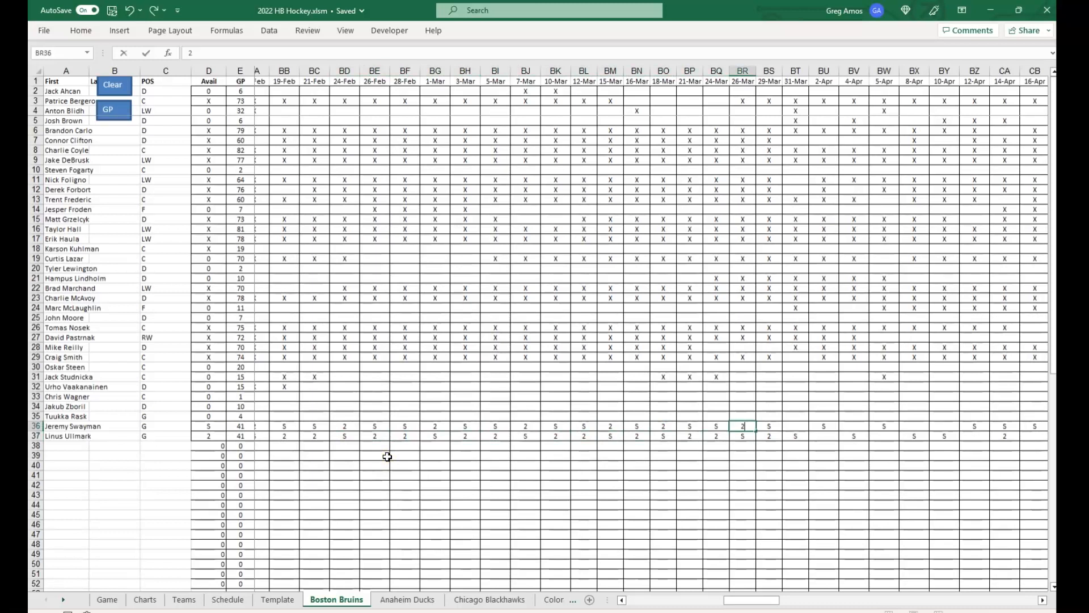
Fill in the missing backup-goalie 2s in rows 36 and 37 for the games from 31-Mar through 8-Apr
{"action": "key", "text": "Right"}
{"action": "key", "text": "Right"}
{"action": "type", "text": "2"}
{"action": "key", "text": "Right"}
{"action": "type", "text": "2"}
{"action": "key", "text": "Right"}
{"action": "key", "text": "Up"}
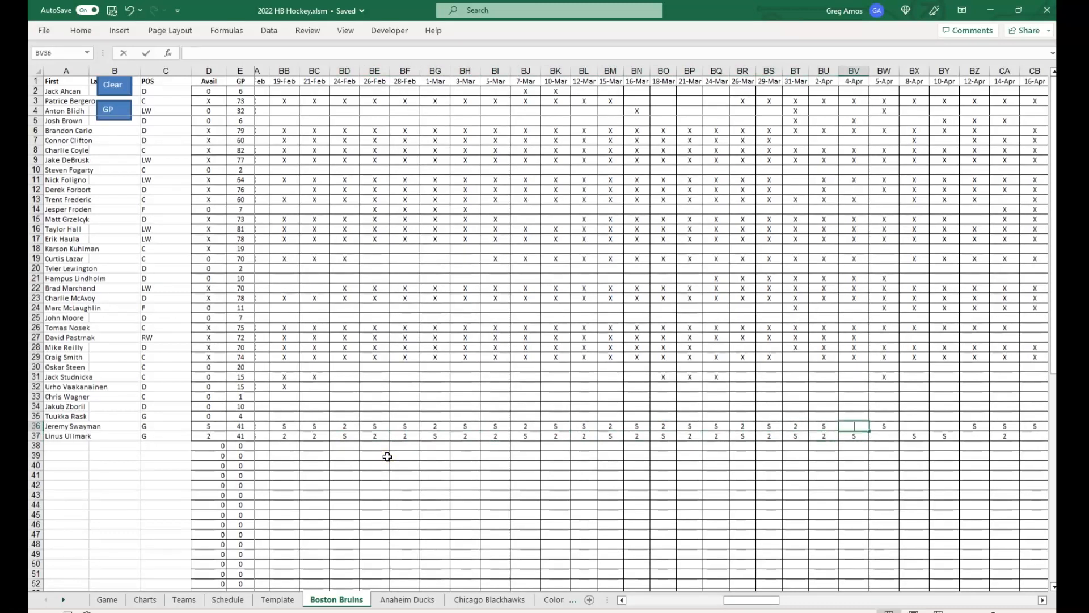
{"action": "key", "text": "Right"}
{"action": "key", "text": "Up"}
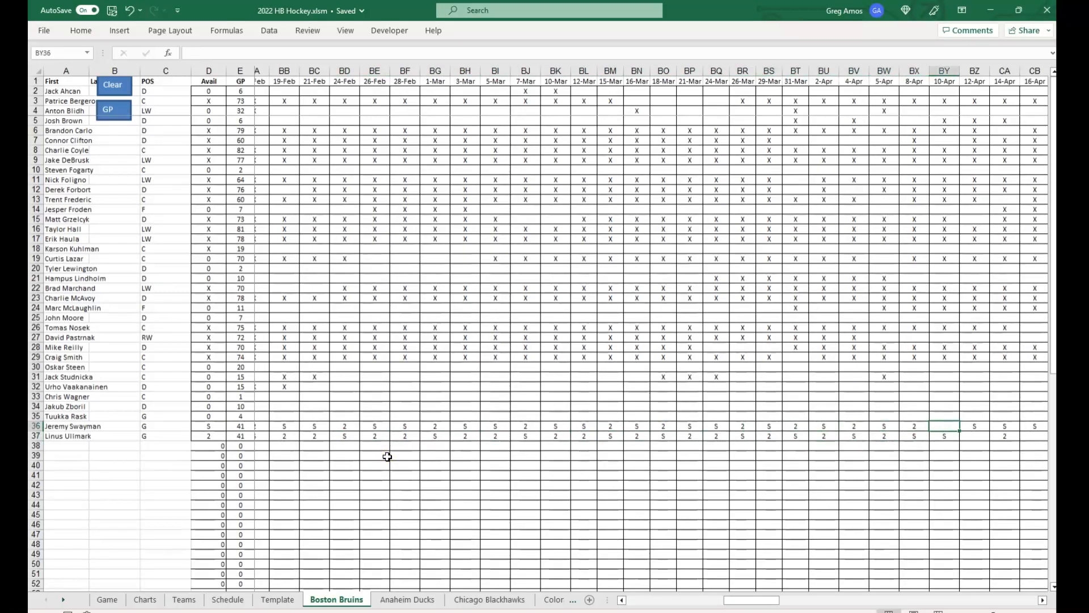
Fill in the missing backup-goalie 2s in rows 36 and 37 for the games from 10-Apr through 16-Apr
{"action": "type", "text": "2"}
{"action": "key", "text": "Right"}
{"action": "key", "text": "Right"}
{"action": "type", "text": "2"}
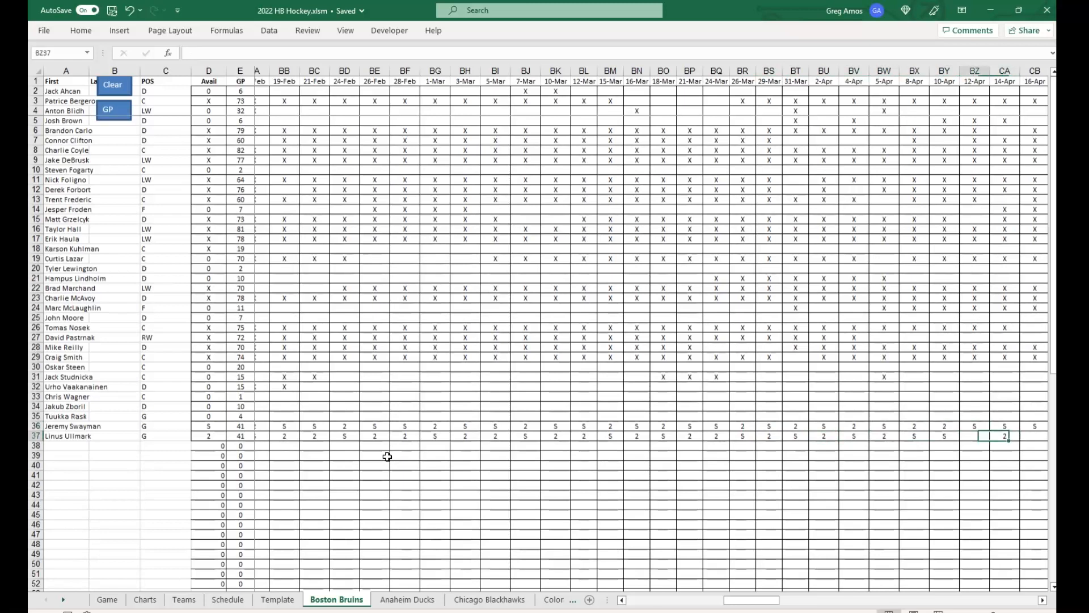
{"action": "key", "text": "Right"}
{"action": "key", "text": "Right"}
{"action": "type", "text": "2"}
{"action": "key", "text": "Right"}
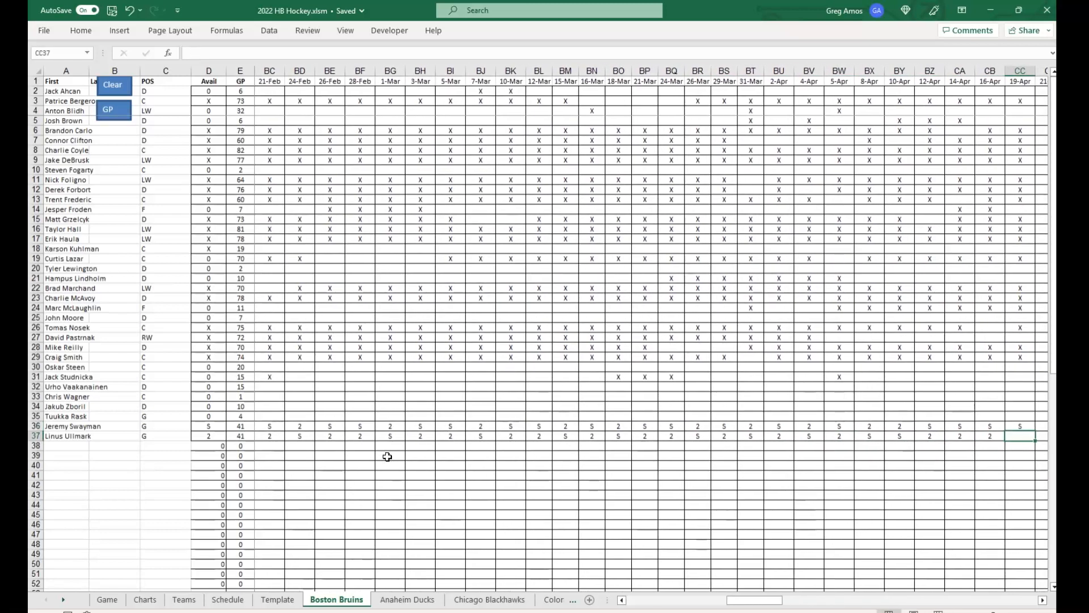
Enter 2 for the non-starting goalie in rows 36 and 37 for the games from 19-Apr through 29-Apr
{"action": "left_click_drag", "start_coordinate": [742, 594], "coordinate": [771, 596]}
{"action": "left_click", "coordinate": [533, 434]}
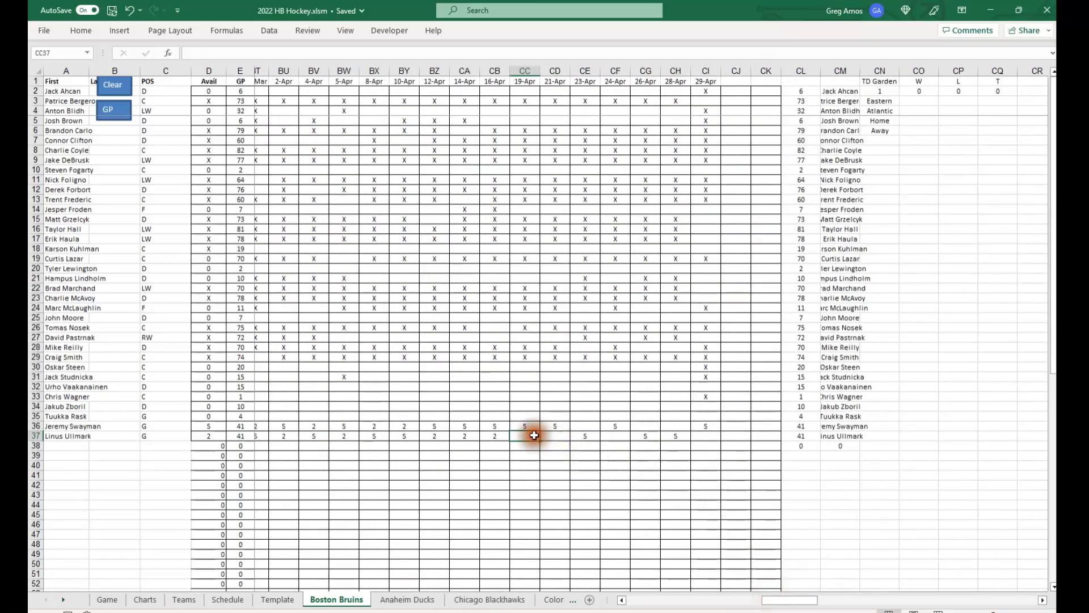
{"action": "type", "text": "2"}
{"action": "key", "text": "Right"}
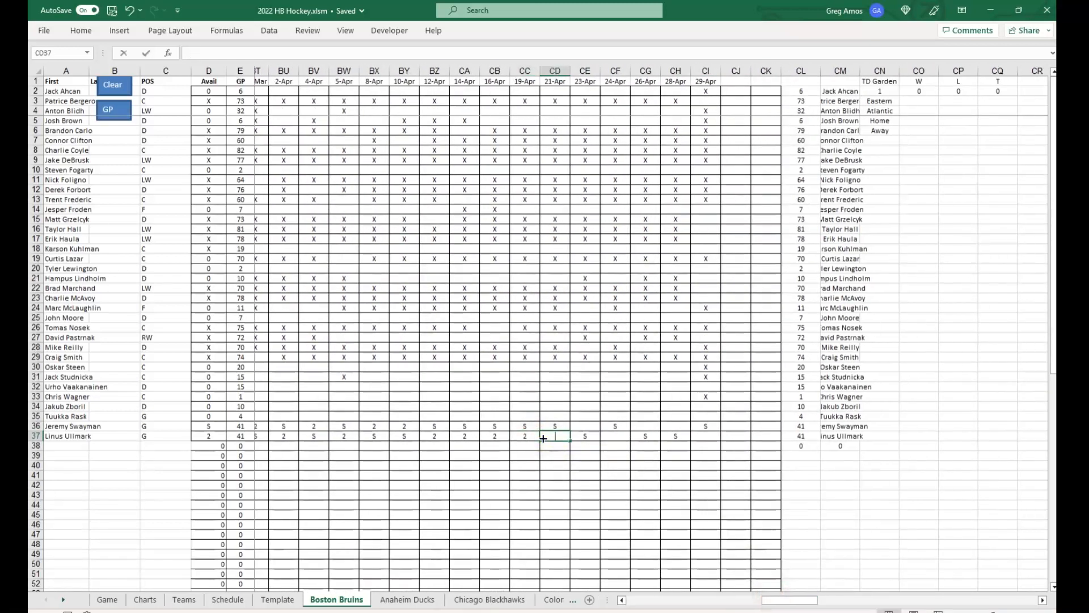
{"action": "type", "text": "2"}
{"action": "key", "text": "Right"}
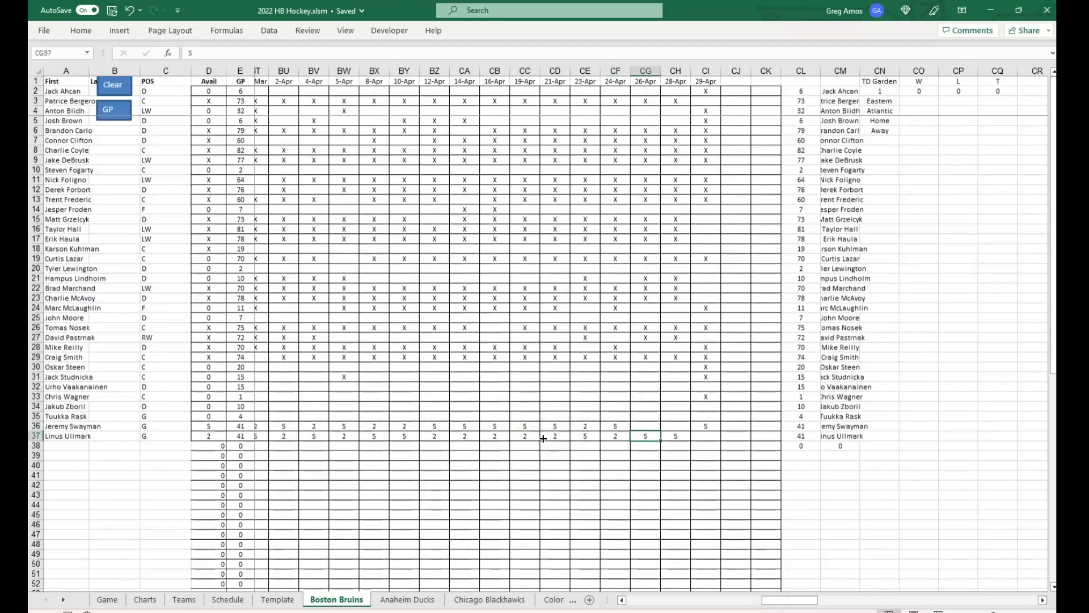
{"action": "key", "text": "Right"}
{"action": "type", "text": "2"}
{"action": "key", "text": "Right"}
{"action": "type", "text": "2"}
{"action": "key", "text": "Right"}
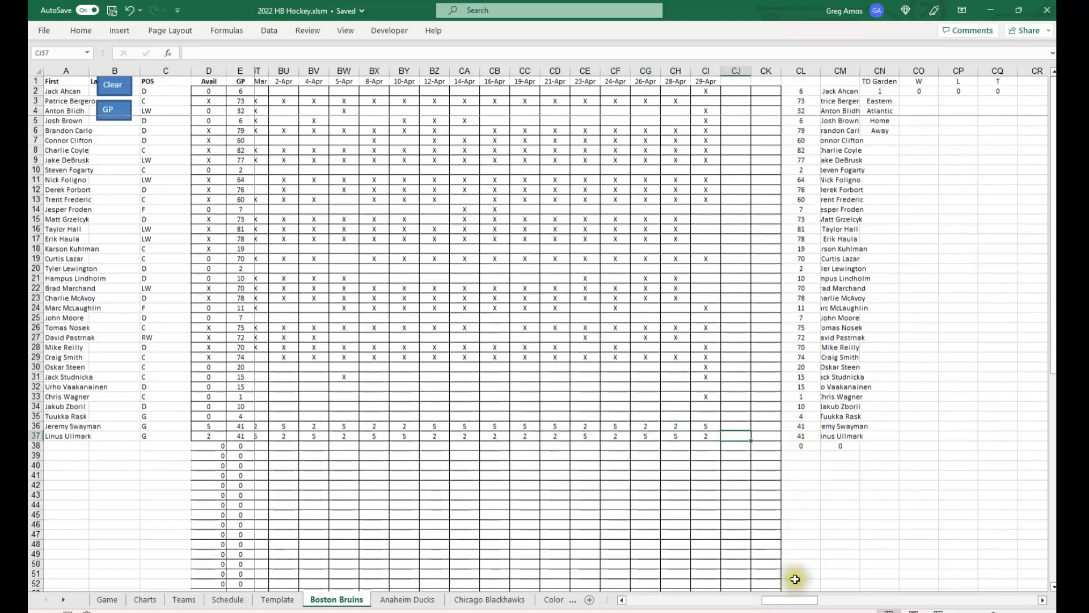
Move the Boston Bruins sheet between the Anaheim Ducks and Chicago Blackhawks sheets
{"action": "left_click_drag", "start_coordinate": [789, 599], "coordinate": [504, 557]}
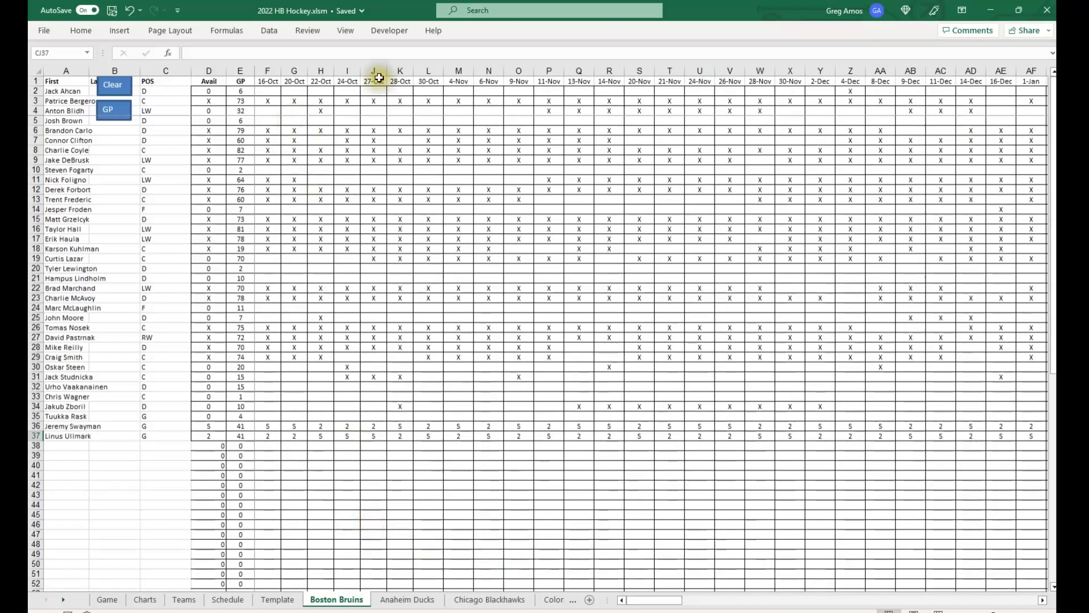
{"action": "left_click_drag", "start_coordinate": [655, 602], "coordinate": [657, 603]}
{"action": "left_click_drag", "start_coordinate": [321, 599], "coordinate": [446, 599]}
Copy columns CO through DR from the Anaheim Ducks sheet
{"action": "left_click", "coordinate": [363, 603]}
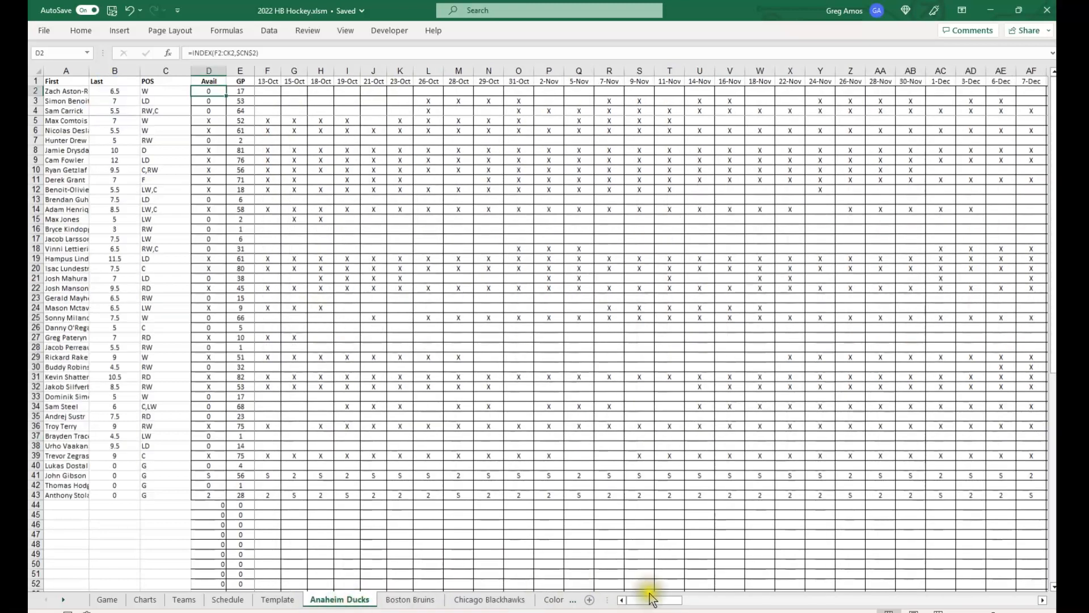
{"action": "left_click_drag", "start_coordinate": [651, 600], "coordinate": [823, 606]}
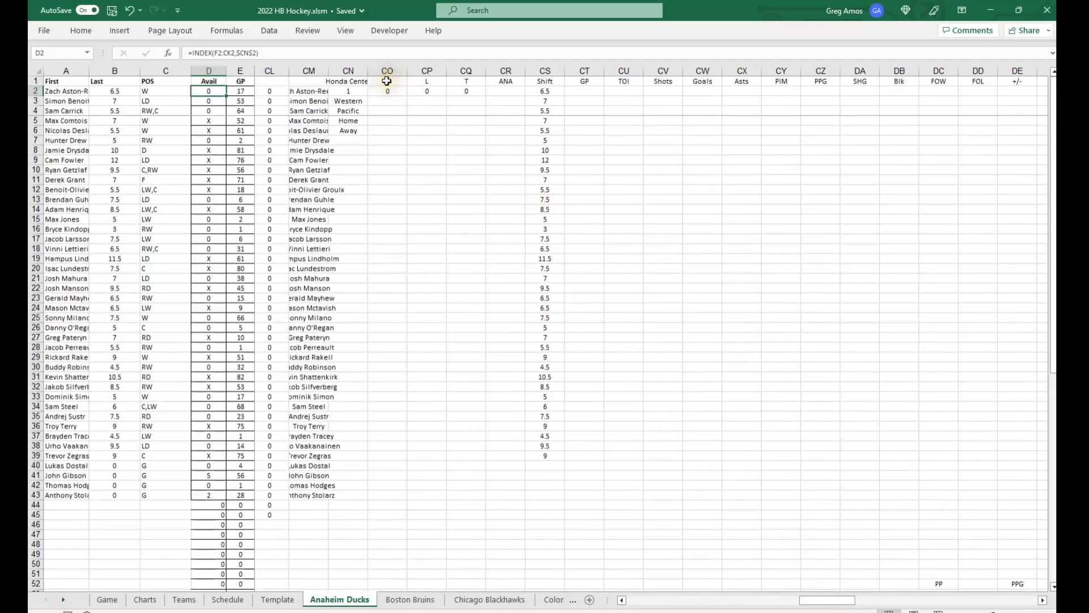
{"action": "left_click_drag", "start_coordinate": [388, 71], "coordinate": [883, 201]}
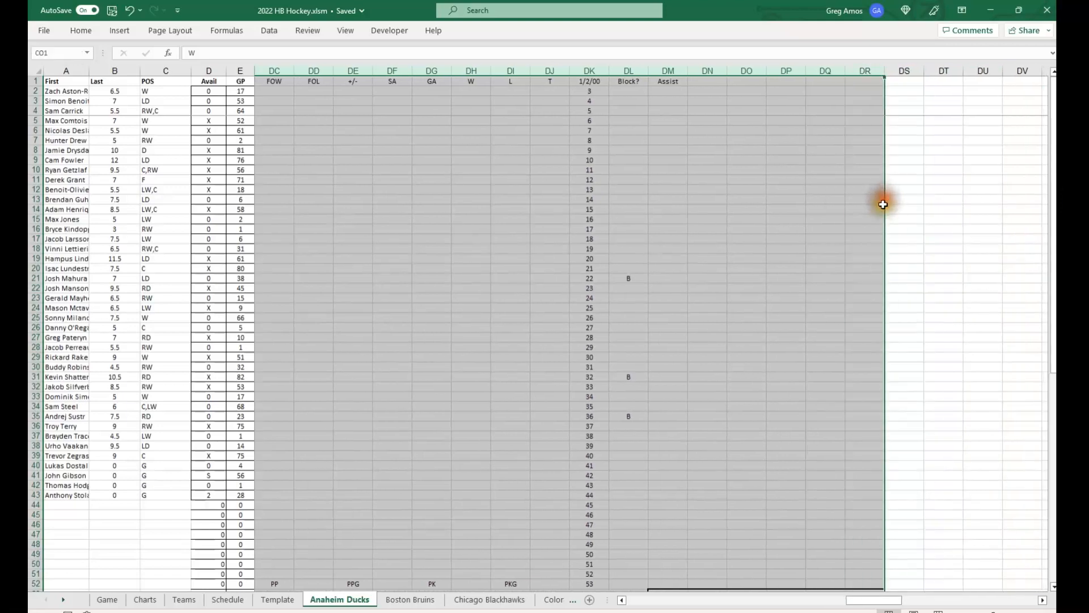
{"action": "scroll", "coordinate": [834, 360], "scroll_direction": "down", "scroll_amount": 5}
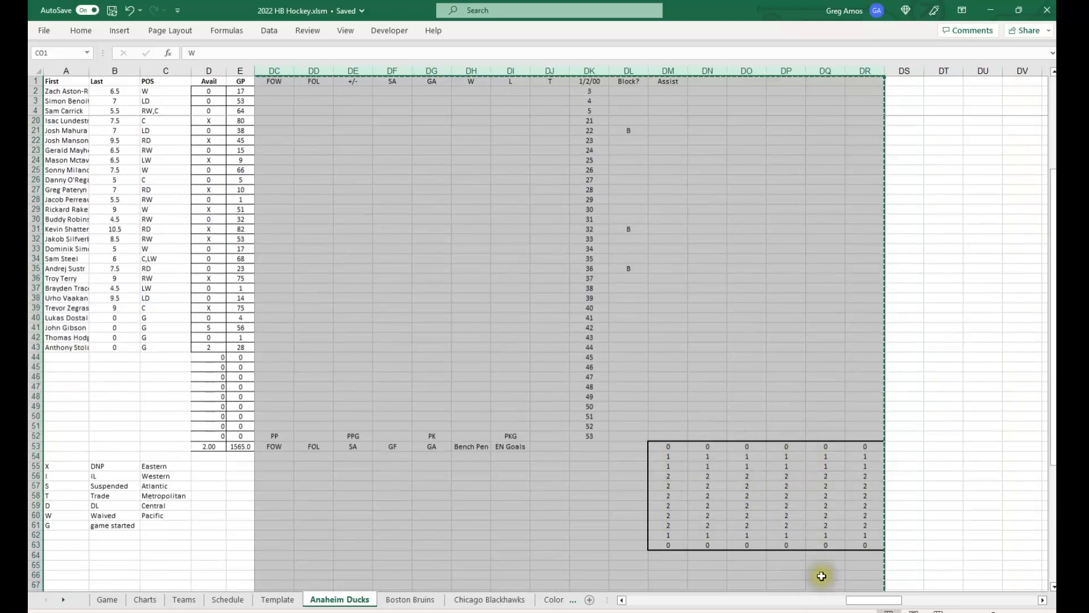
{"action": "left_click_drag", "start_coordinate": [860, 600], "coordinate": [793, 599]}
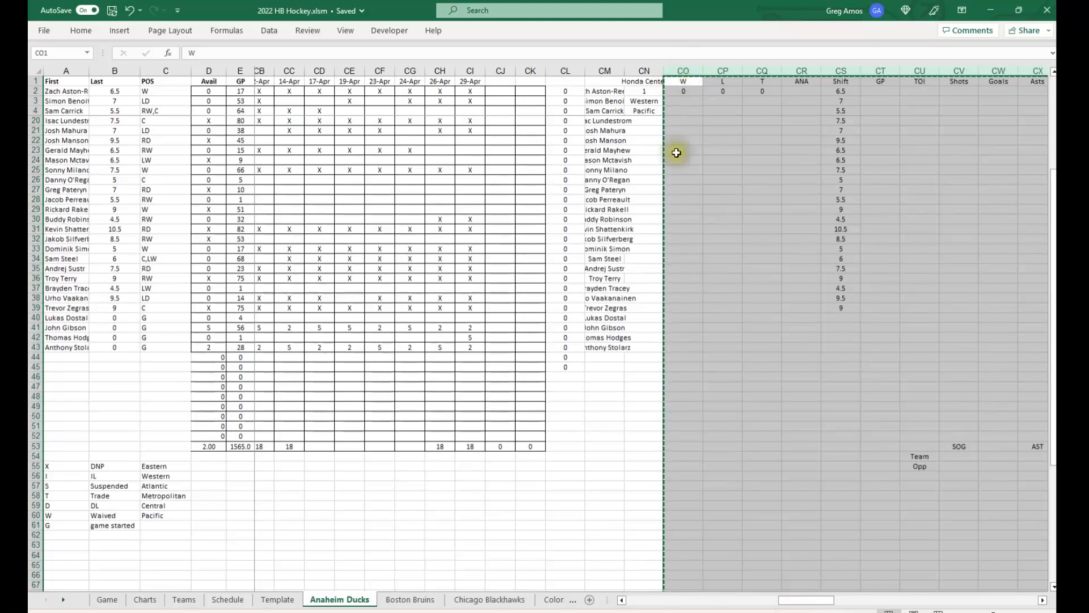
Paste the copied Anaheim Ducks columns into the Boston Bruins sheet starting at column CO
{"action": "left_click", "coordinate": [401, 600]}
{"action": "left_click_drag", "start_coordinate": [702, 600], "coordinate": [837, 600]}
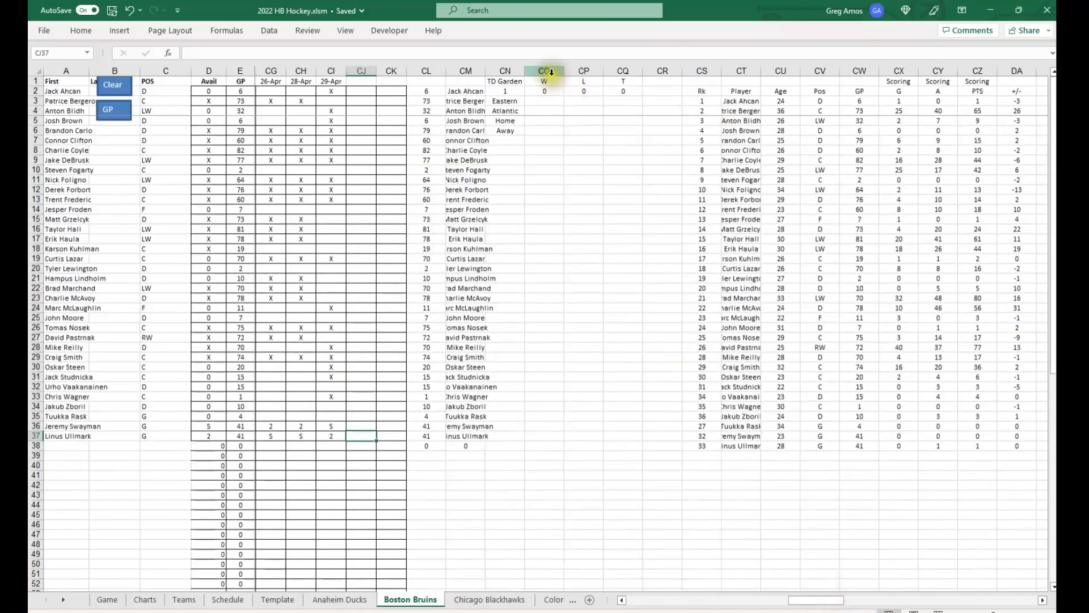
{"action": "left_click", "coordinate": [551, 72]}
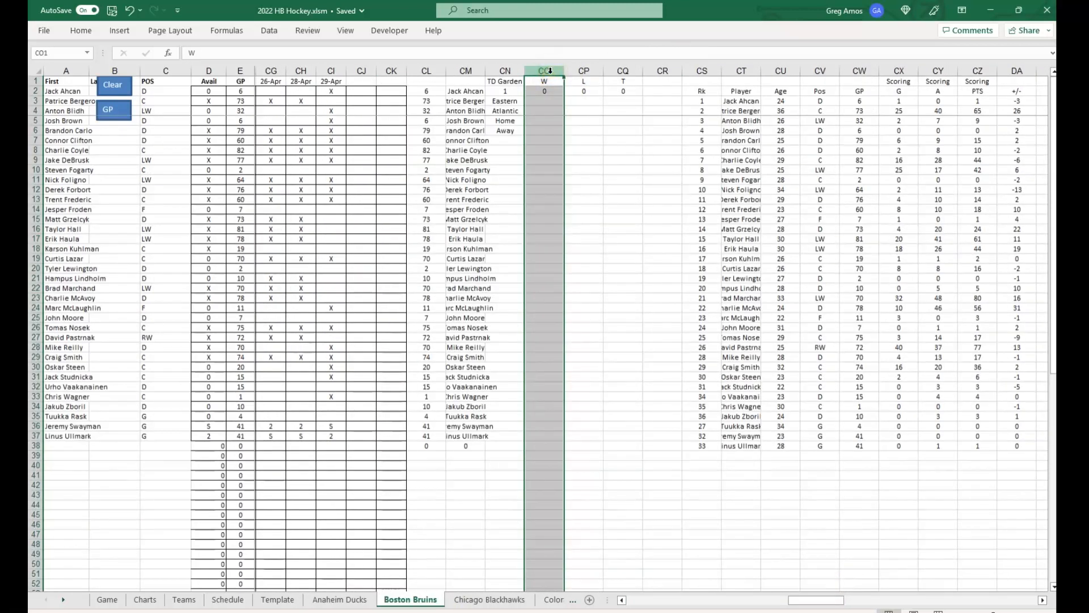
{"action": "key", "text": "ctrl+v"}
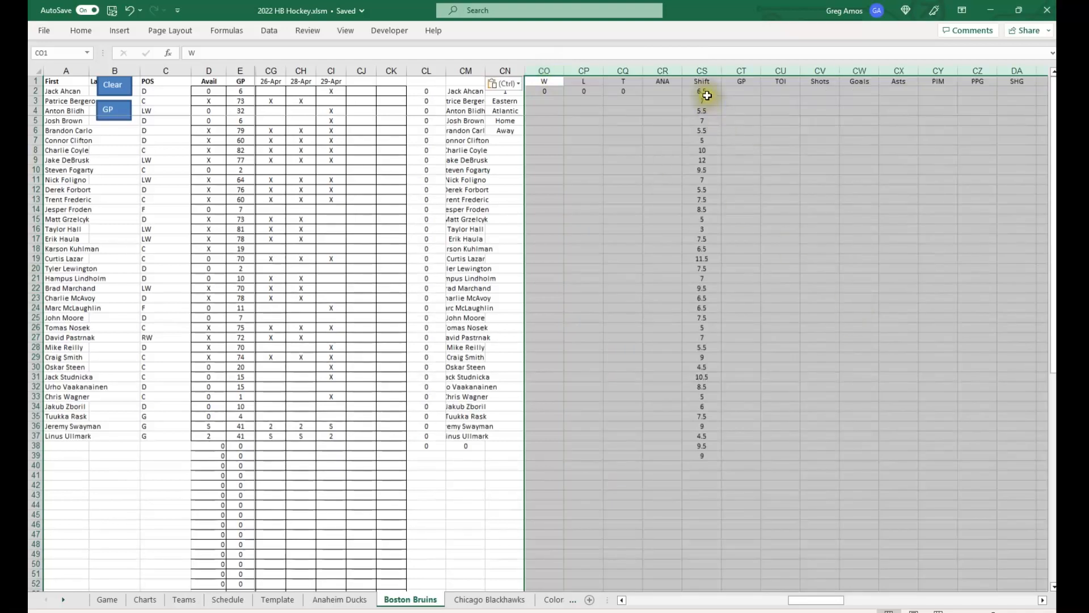
Clear the pasted Shift values in CS2:CS40 and the Block? entries in DL17:DL39 on the Boston Bruins sheet
{"action": "left_click_drag", "start_coordinate": [707, 96], "coordinate": [691, 464]}
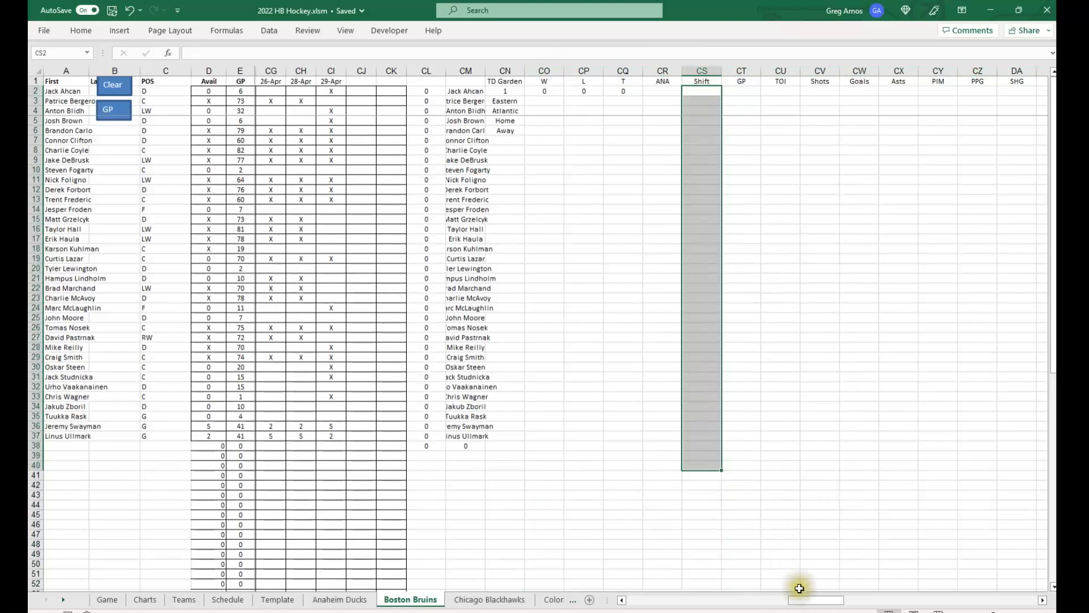
{"action": "left_click", "coordinate": [853, 599]}
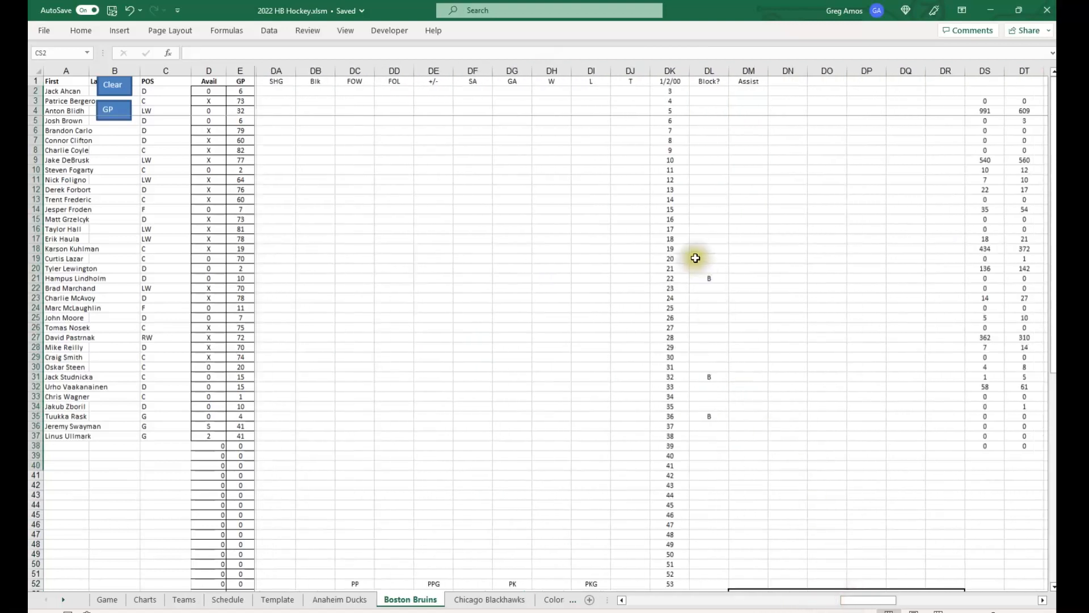
{"action": "left_click_drag", "start_coordinate": [709, 239], "coordinate": [716, 455]}
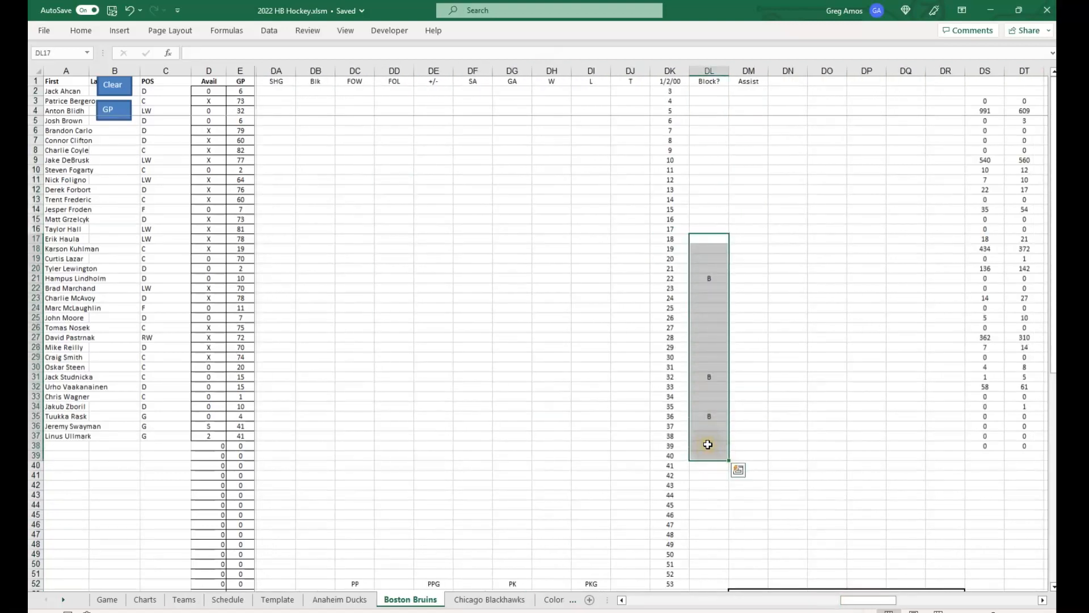
{"action": "scroll", "coordinate": [721, 461], "scroll_direction": "down", "scroll_amount": 6}
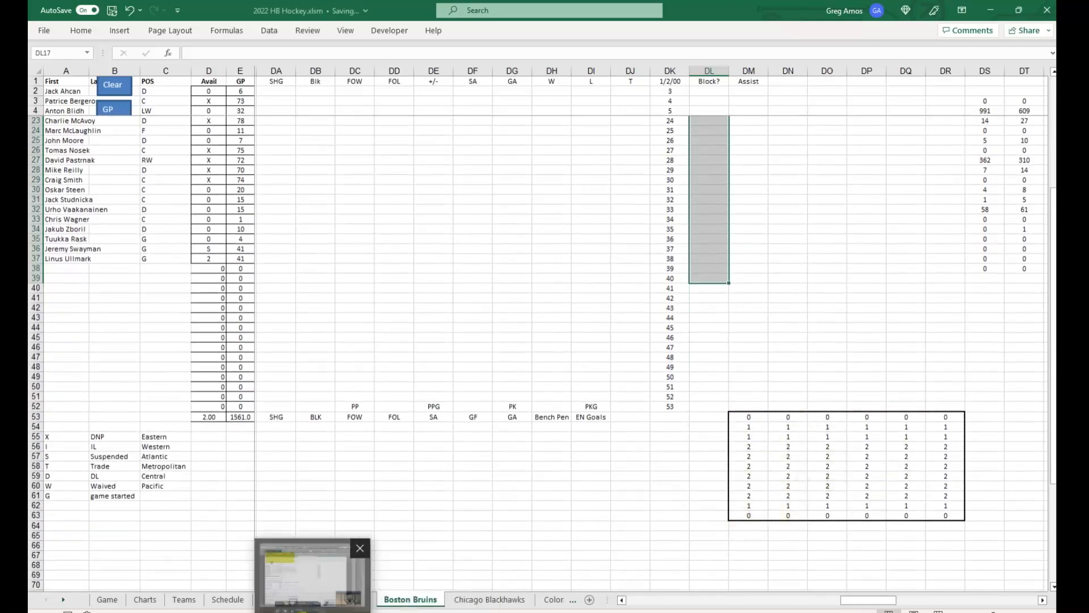
{"action": "left_click", "coordinate": [81, 540]}
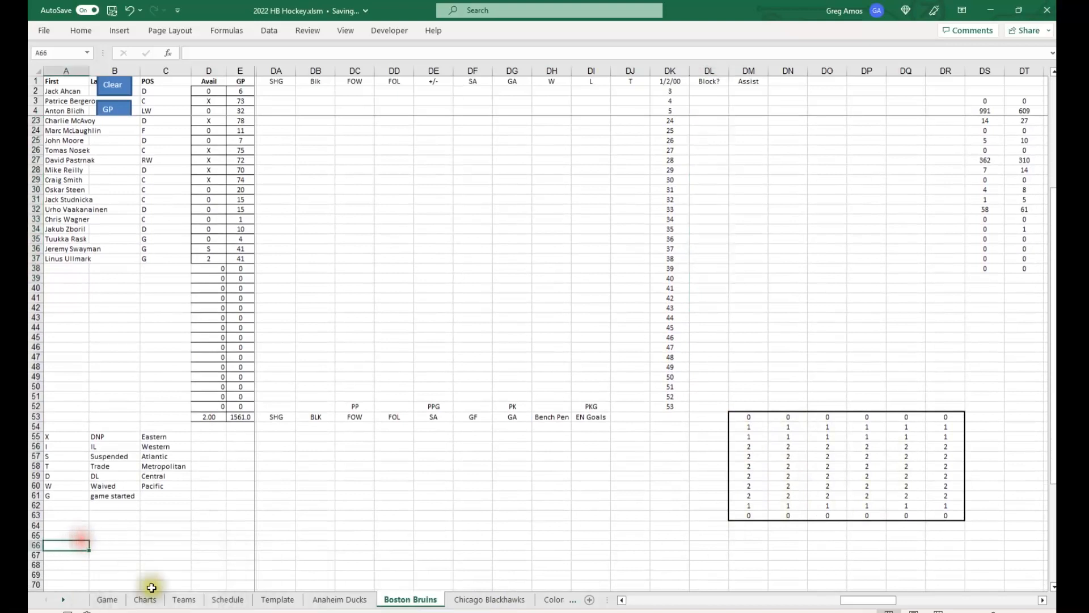
Load the Pittsburgh Penguins at Tampa Bay Lightning game with the Schedule sheet's Result macro, and clear the roster numbers on the Teams sheet
{"action": "left_click", "coordinate": [184, 599]}
{"action": "left_click", "coordinate": [227, 599]}
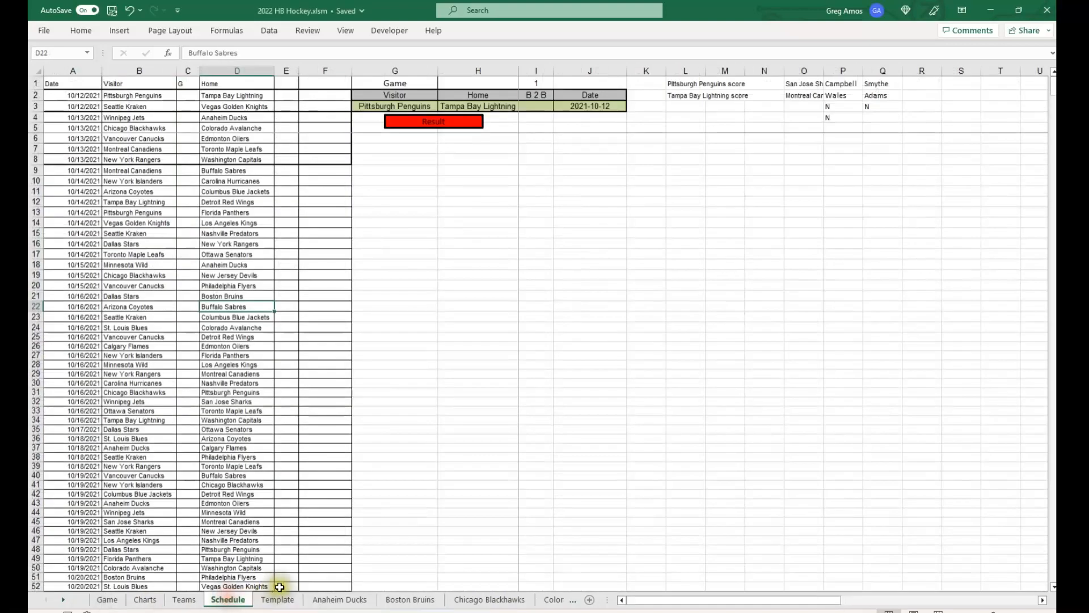
{"action": "left_click", "coordinate": [414, 122]}
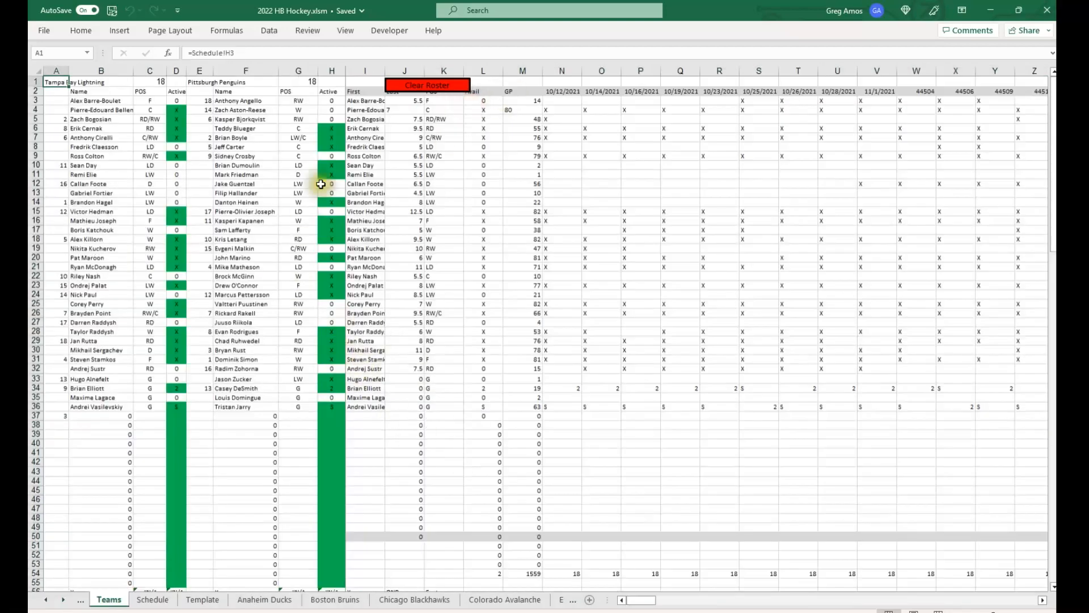
{"action": "left_click", "coordinate": [443, 90]}
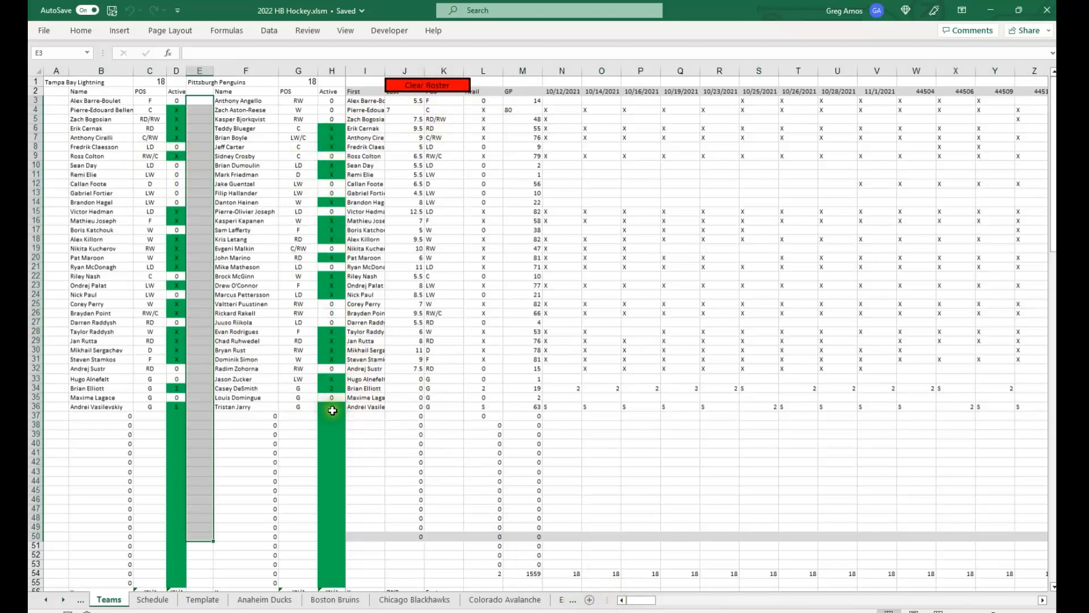
{"action": "left_click", "coordinate": [201, 405]}
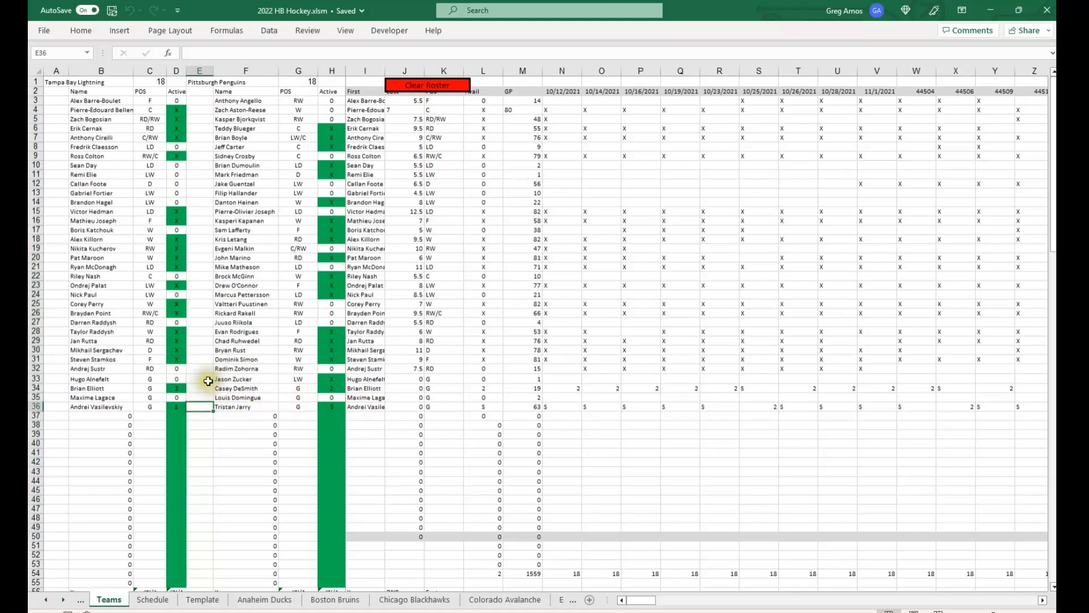
{"action": "left_click", "coordinate": [209, 378]}
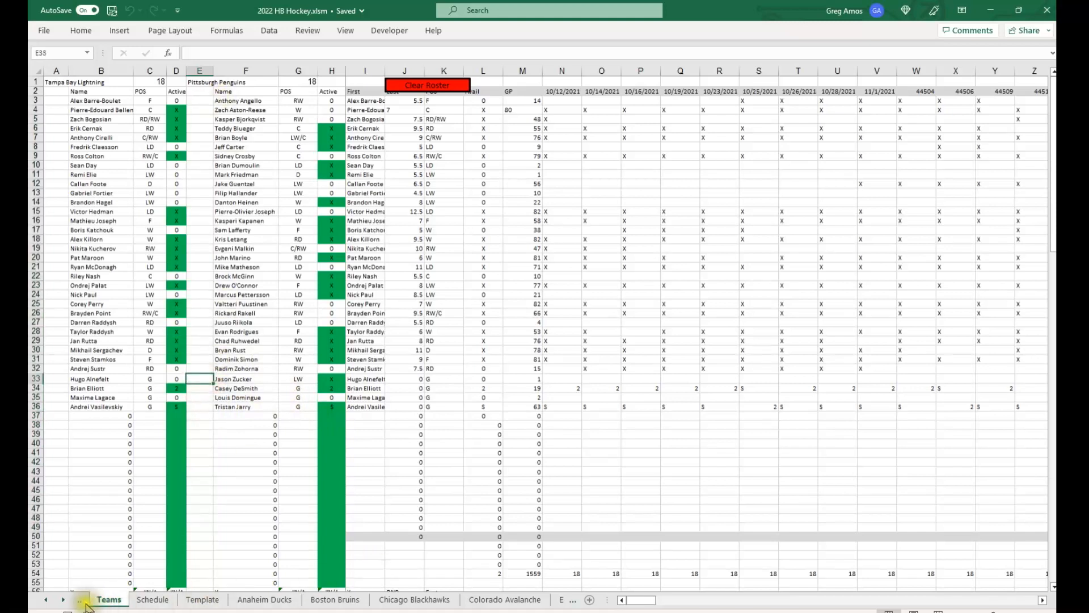
Examine the Charts sheet and the line and shift tables on the Game sheet
{"action": "left_click", "coordinate": [45, 600]}
{"action": "left_click", "coordinate": [108, 599]}
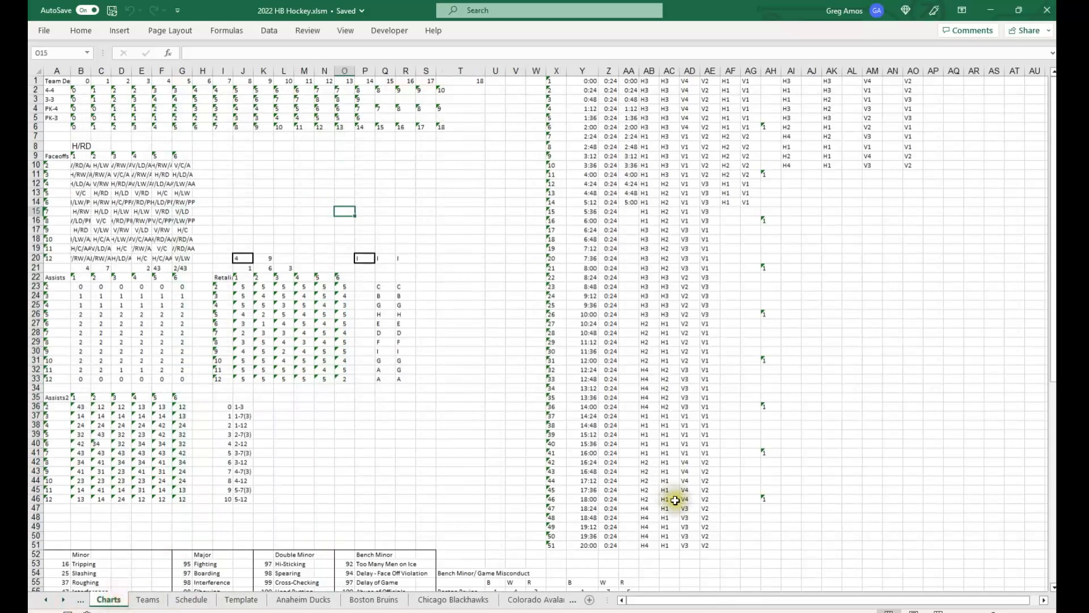
{"action": "left_click", "coordinate": [76, 600]}
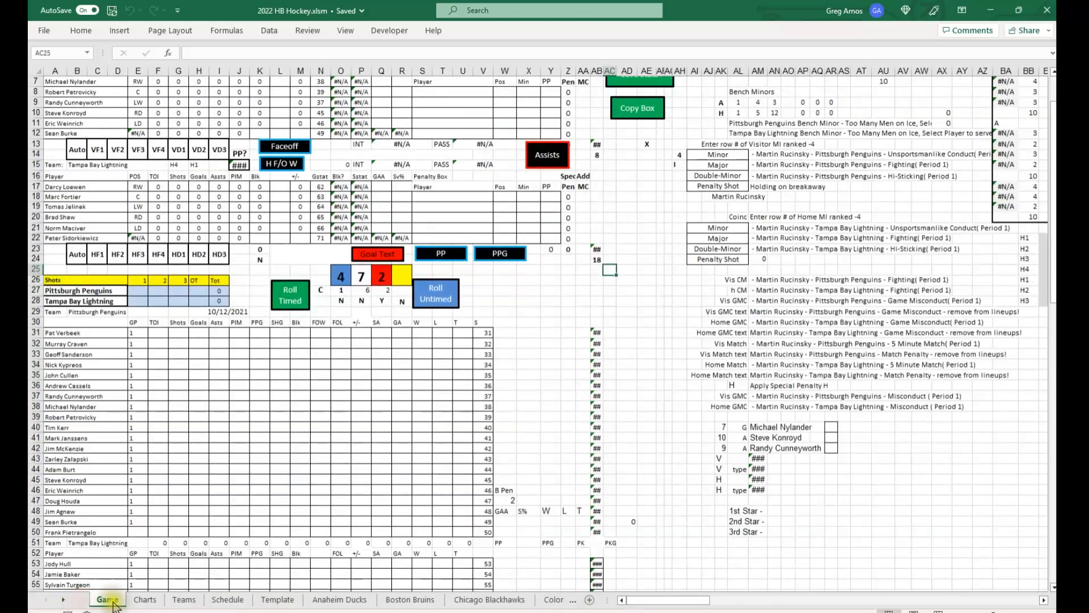
{"action": "left_click_drag", "start_coordinate": [668, 600], "coordinate": [730, 601]}
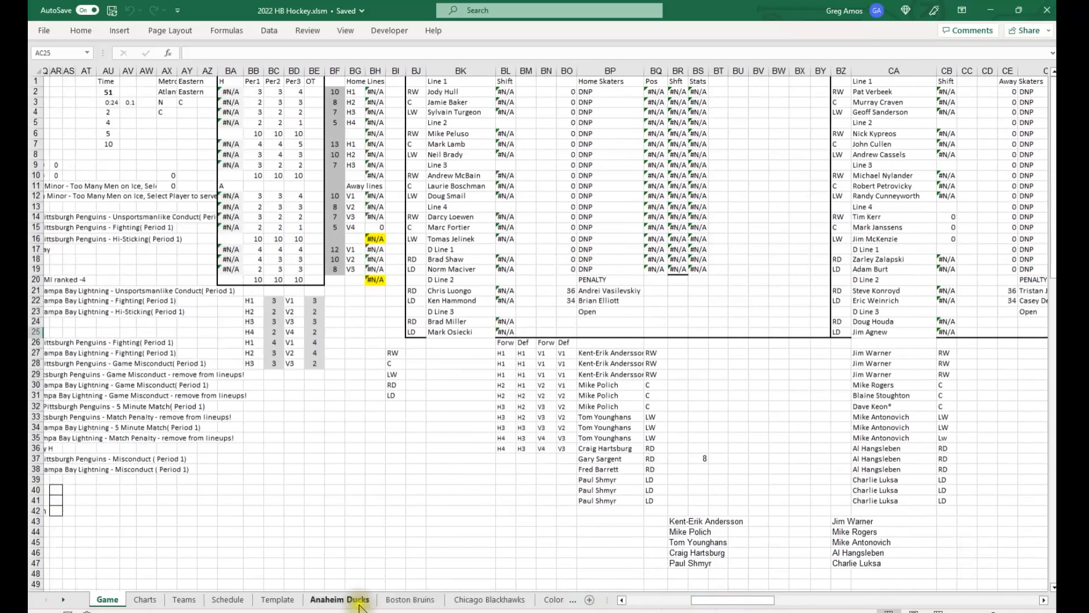
Examine the Pittsburgh Penguins' Active lookup formulas and the imported Tampa Bay Lightning data on the Teams sheet
{"action": "left_click", "coordinate": [188, 600]}
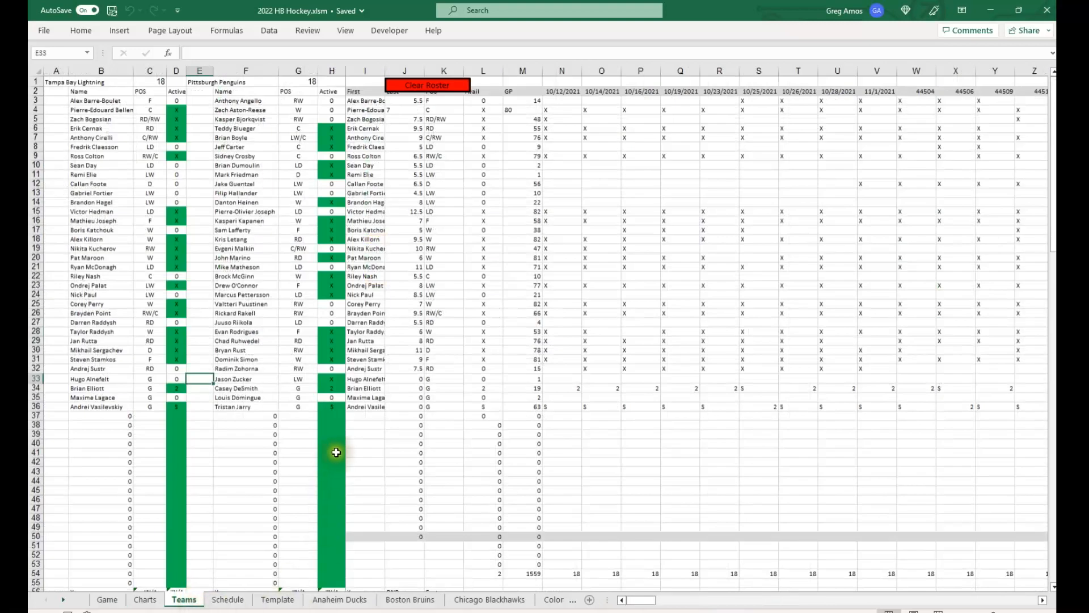
{"action": "left_click", "coordinate": [334, 128]}
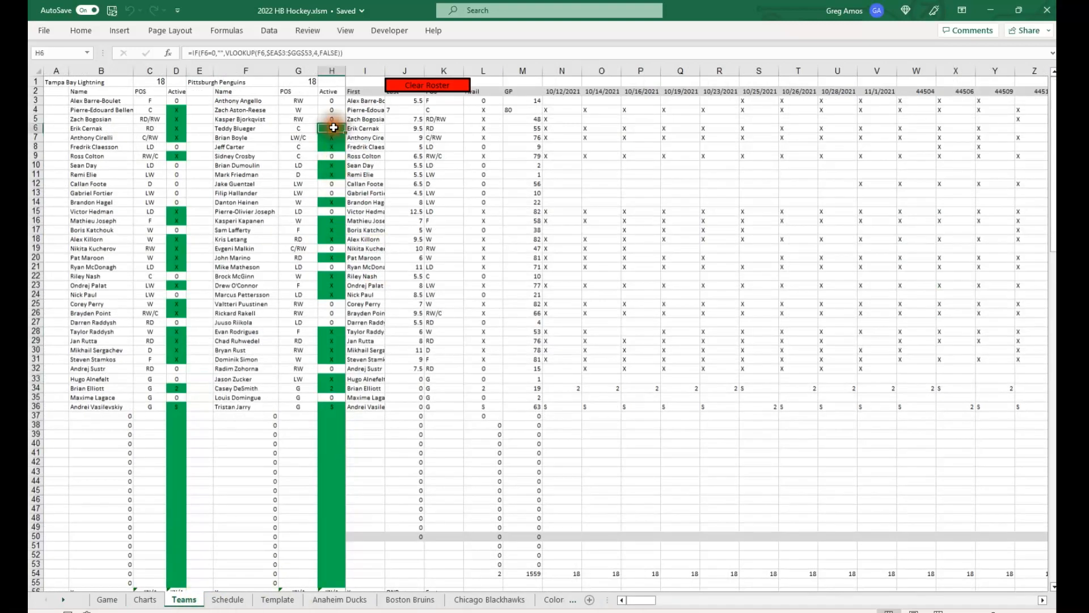
{"action": "left_click", "coordinate": [335, 145]}
{"action": "left_click", "coordinate": [337, 137]}
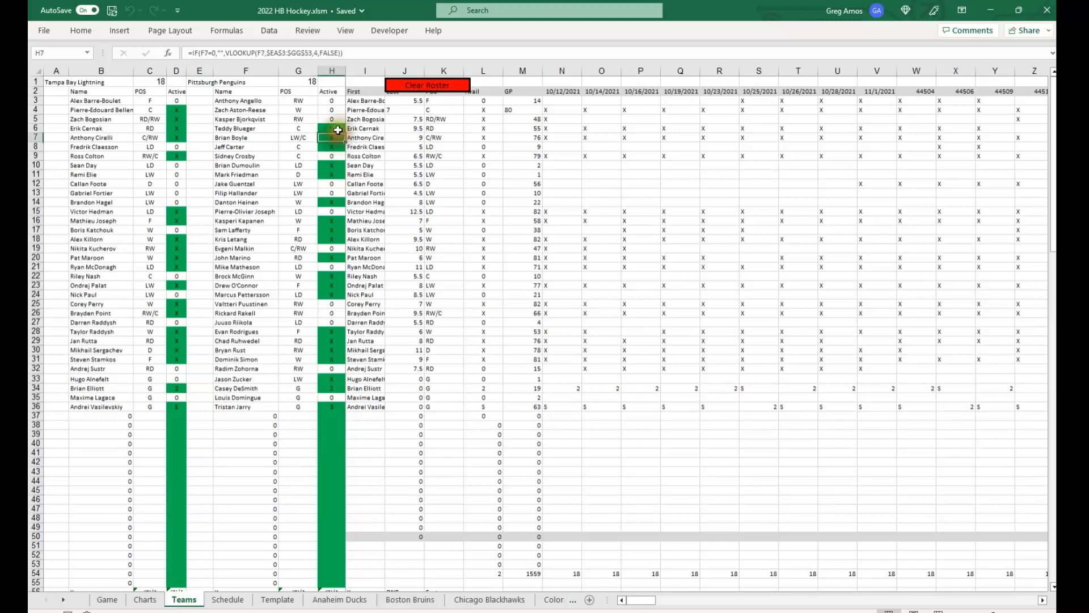
{"action": "left_click", "coordinate": [332, 129]}
{"action": "left_click", "coordinate": [332, 408]}
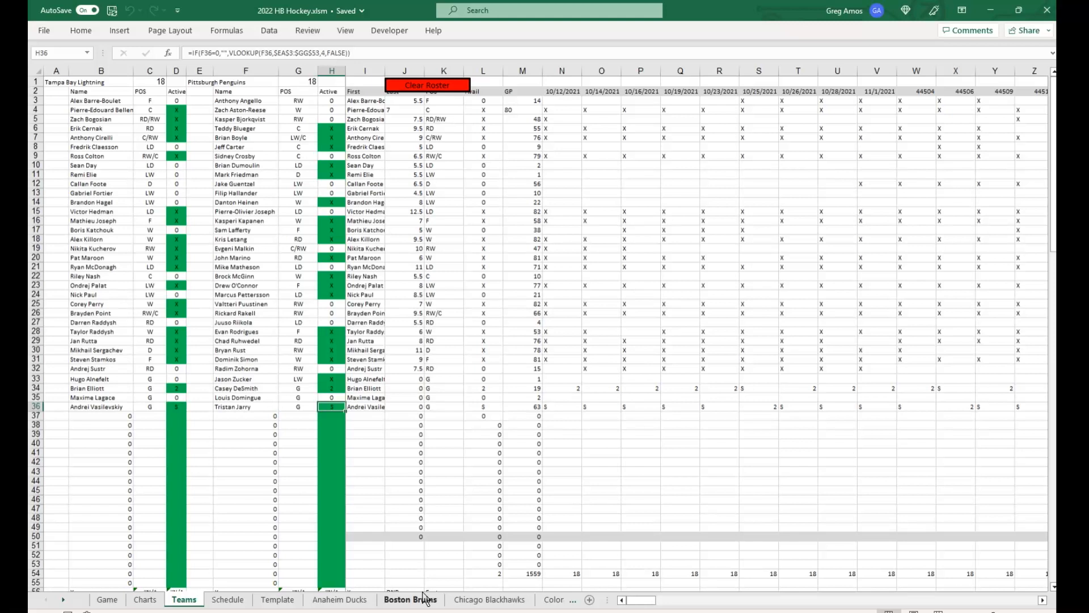
{"action": "mouse_move", "coordinate": [423, 610]}
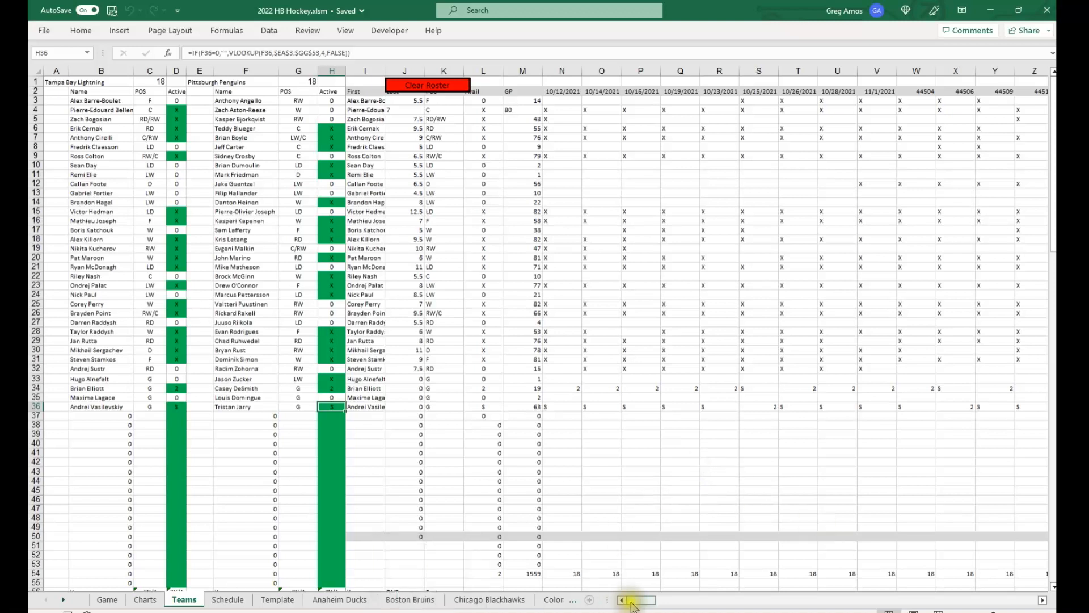
{"action": "left_click_drag", "start_coordinate": [638, 601], "coordinate": [783, 607]}
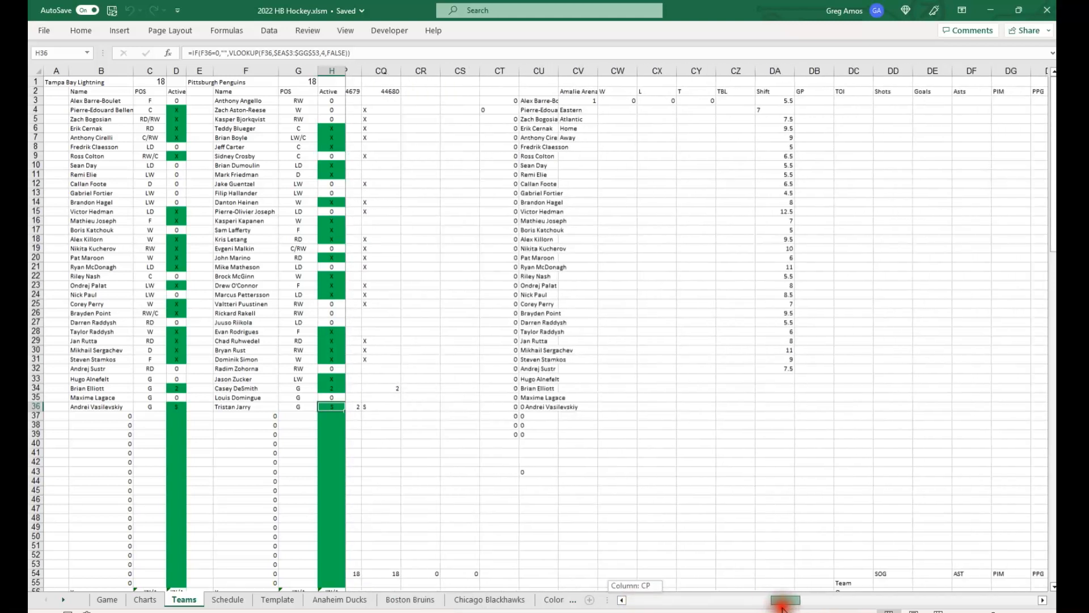
View the dated game columns from the season's start on the Boston Bruins sheet, and open the 1993 Hockeynew.xlsm workbook
{"action": "left_click", "coordinate": [426, 601]}
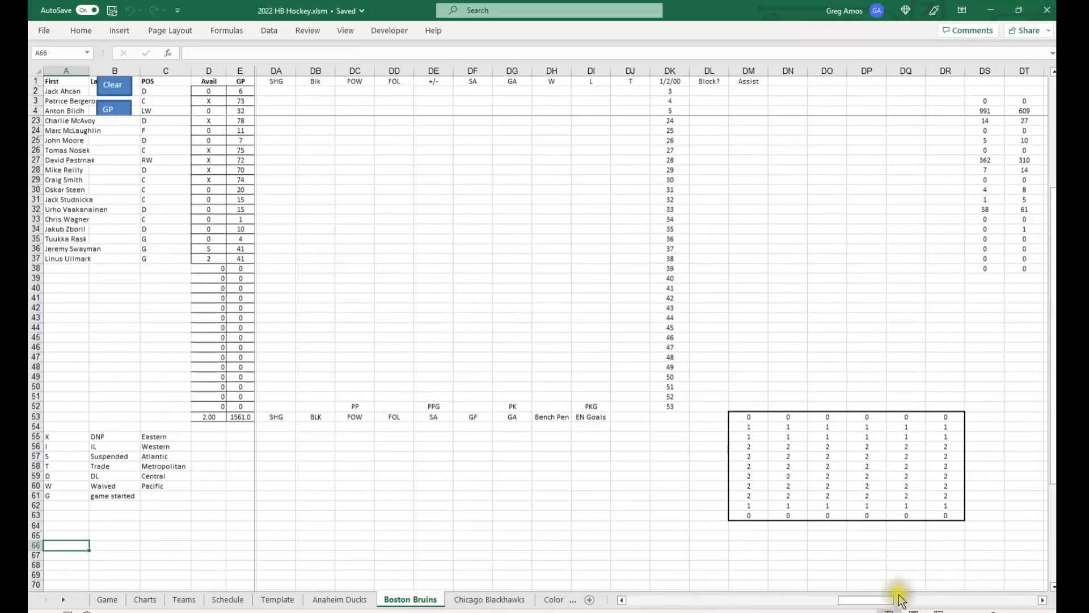
{"action": "left_click_drag", "start_coordinate": [862, 600], "coordinate": [624, 600]}
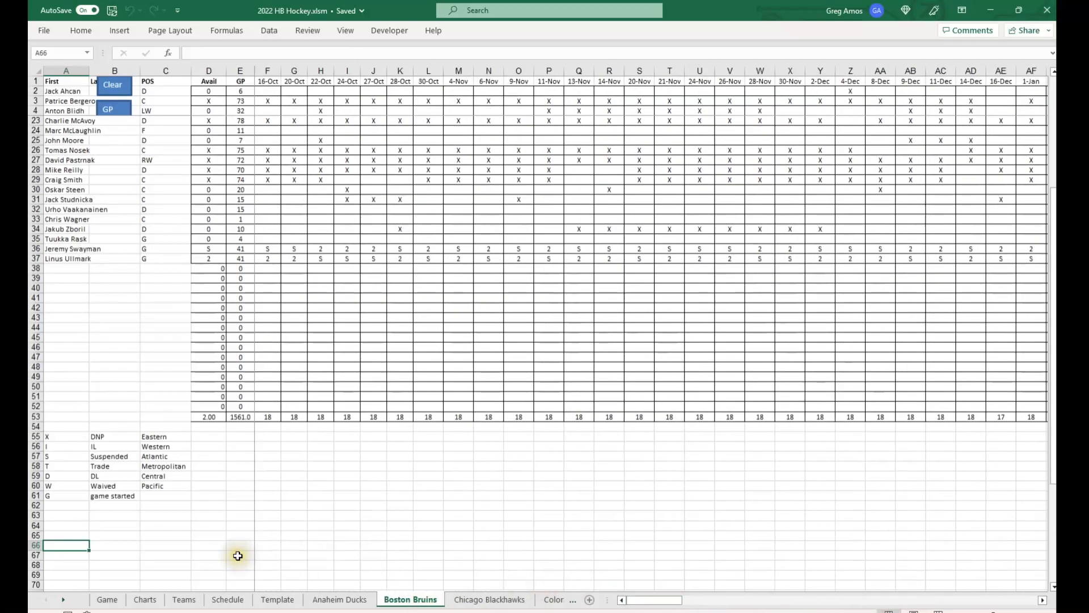
{"action": "left_click", "coordinate": [39, 31]}
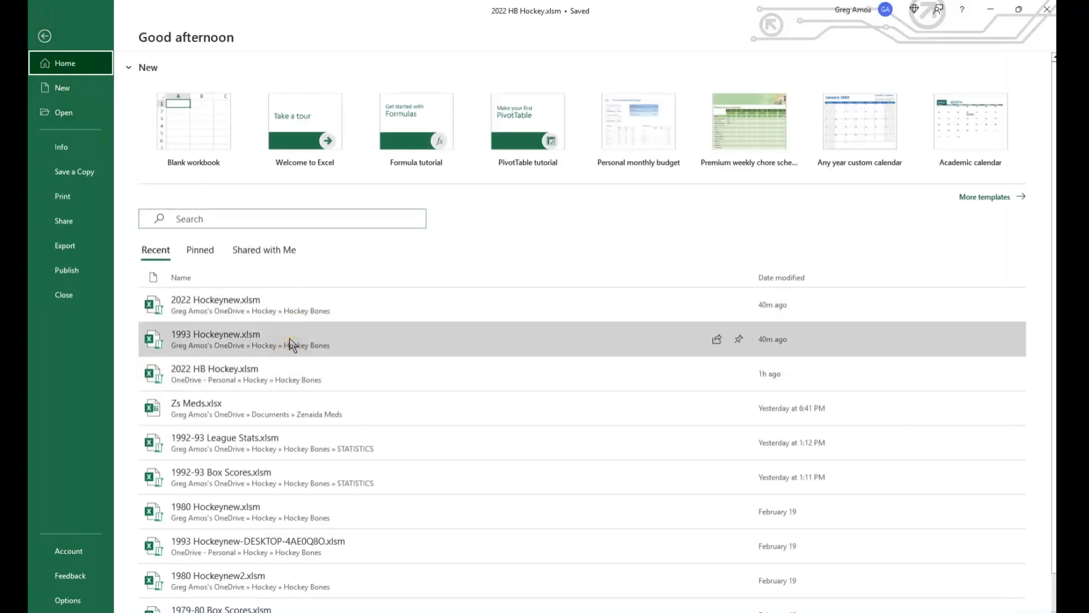
{"action": "key", "text": "Escape"}
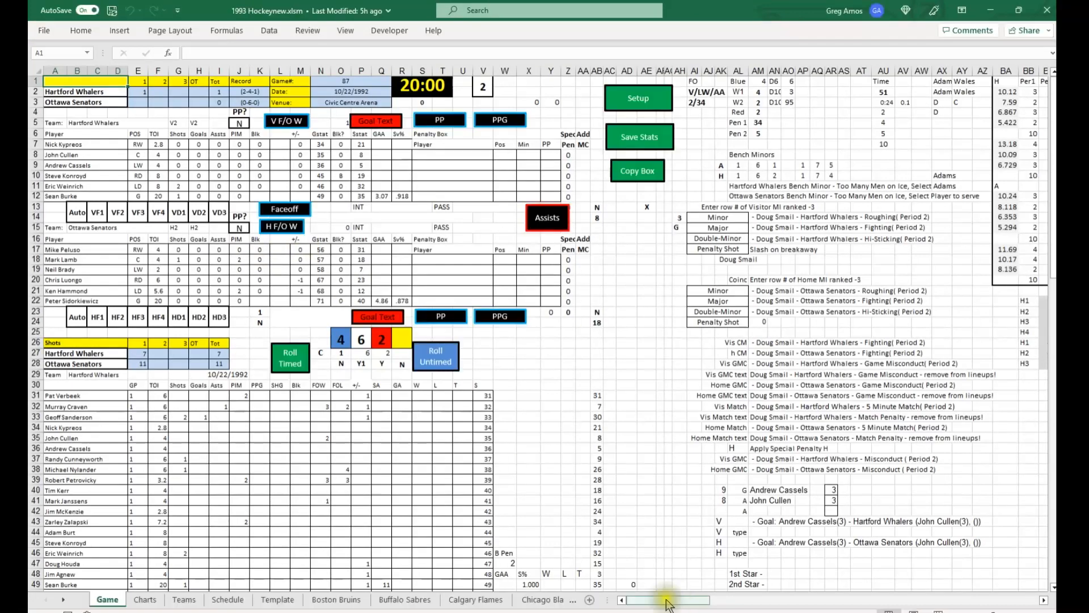
Check the Hartford Whalers at Ottawa Senators matchup on the Schedule sheet, return to the Game sheet and save the workbook
{"action": "left_click", "coordinate": [226, 599]}
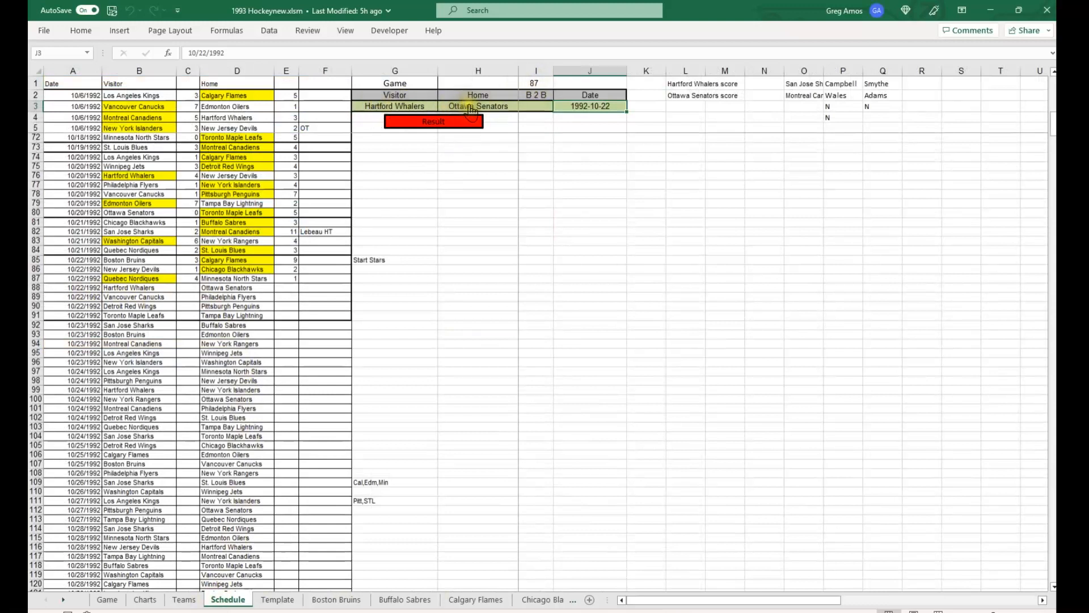
{"action": "left_click", "coordinate": [111, 600]}
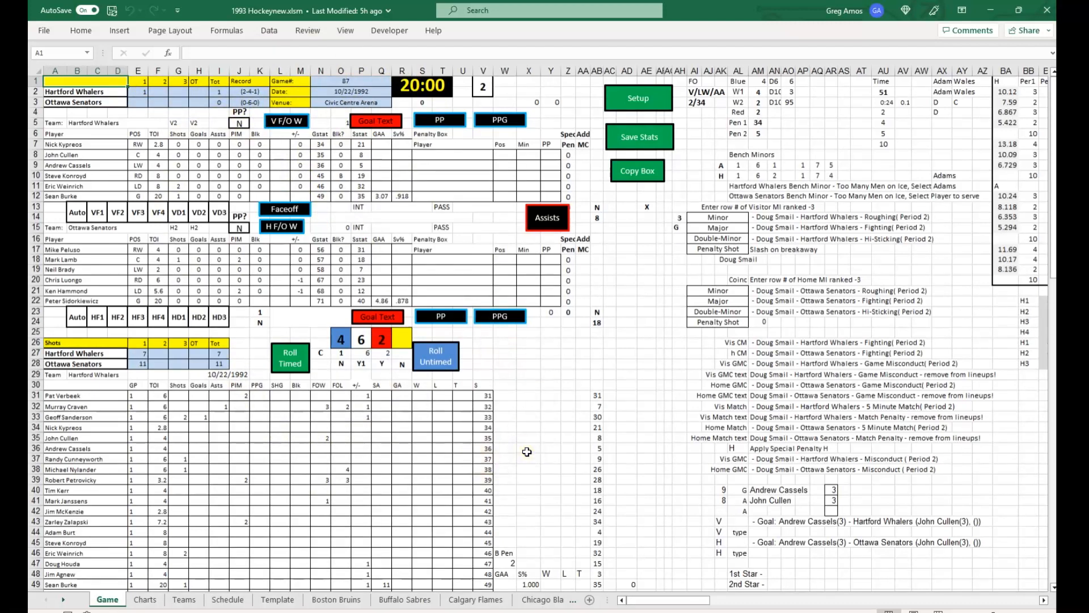
{"action": "key", "text": "ctrl+s"}
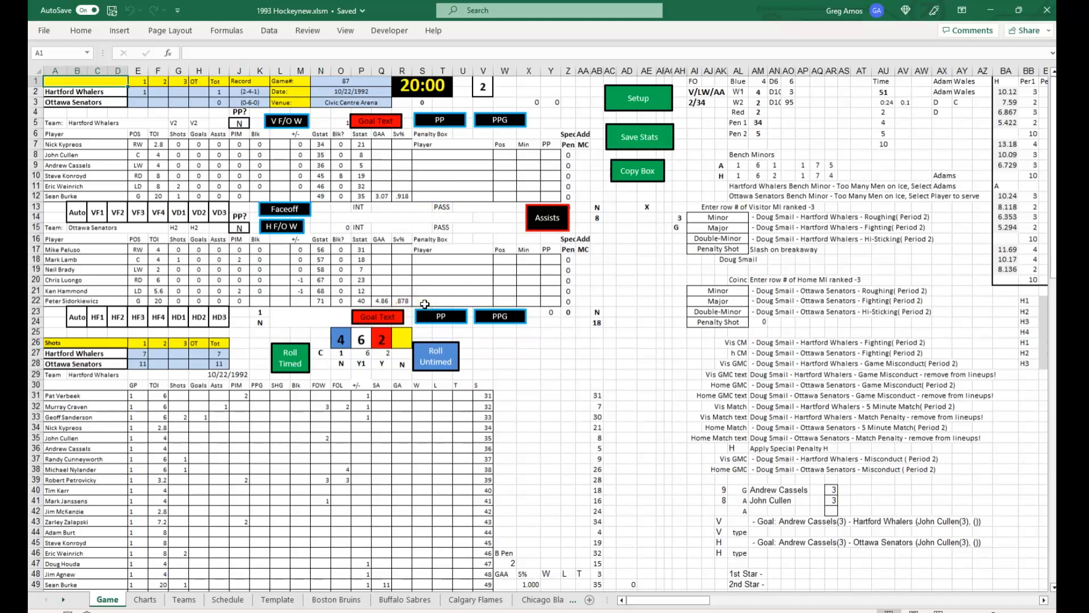
Examine the player box scores and the penalty and goal log on the Game sheet
{"action": "scroll", "coordinate": [430, 333], "scroll_direction": "down", "scroll_amount": 17}
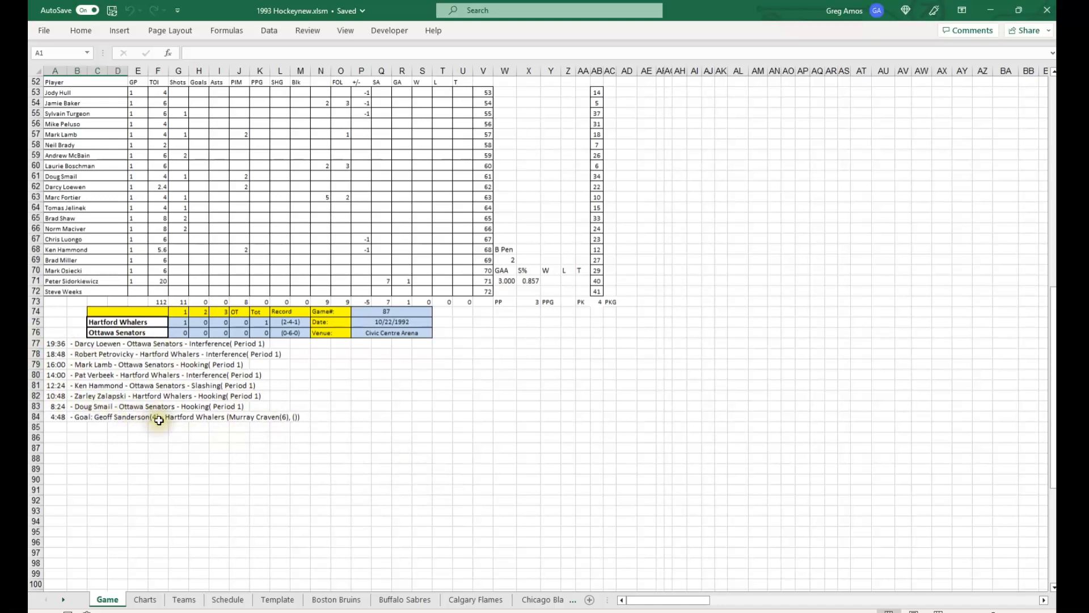
{"action": "scroll", "coordinate": [146, 414], "scroll_direction": "up", "scroll_amount": 4}
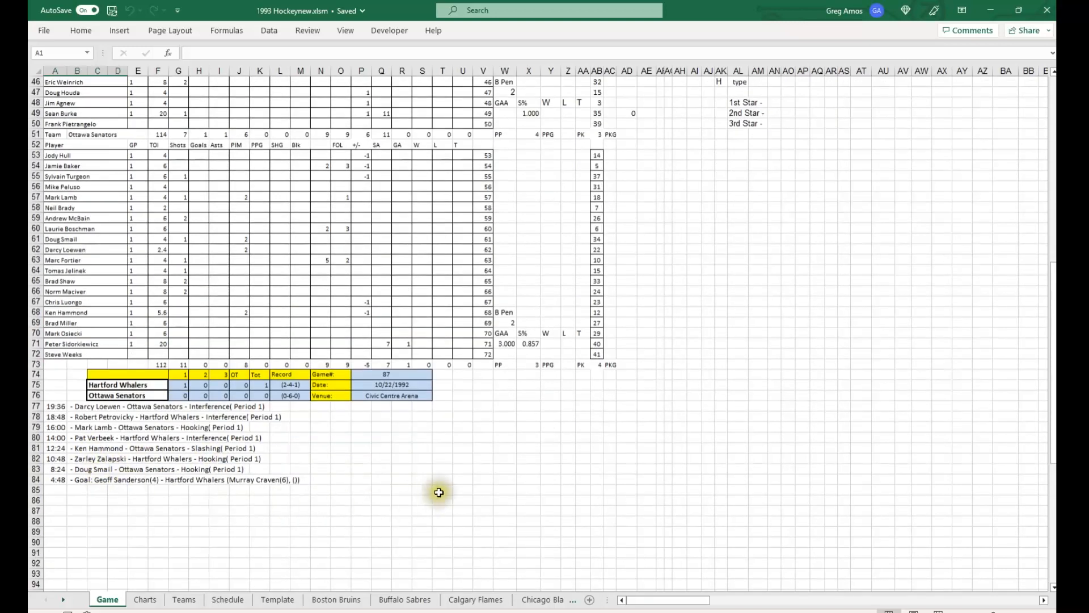
{"action": "scroll", "coordinate": [477, 488], "scroll_direction": "up", "scroll_amount": 14}
{"action": "scroll", "coordinate": [478, 487], "scroll_direction": "up", "scroll_amount": 1}
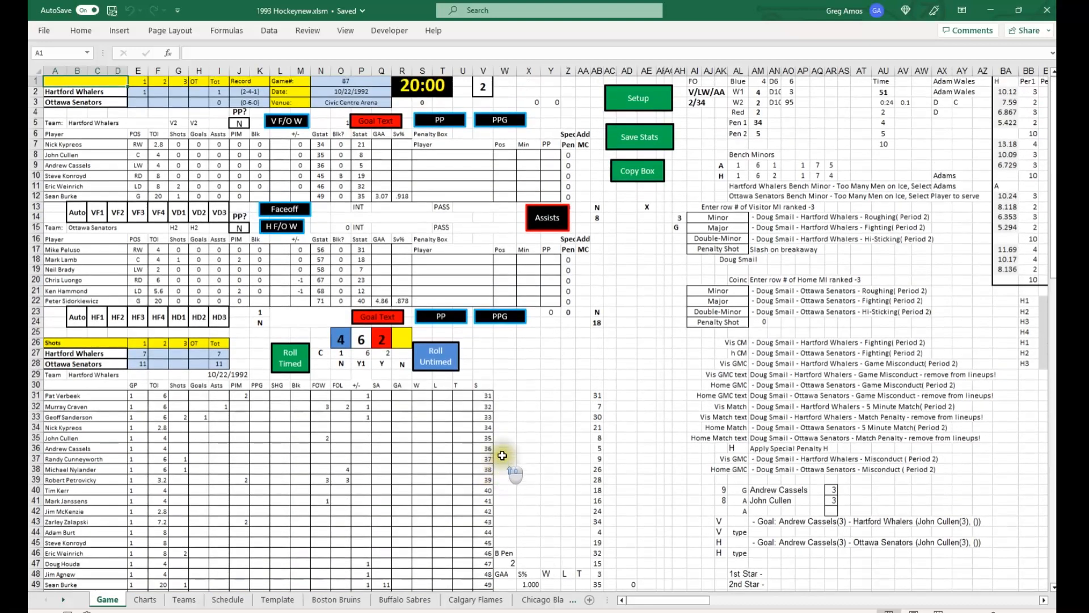
{"action": "left_click", "coordinate": [528, 384]}
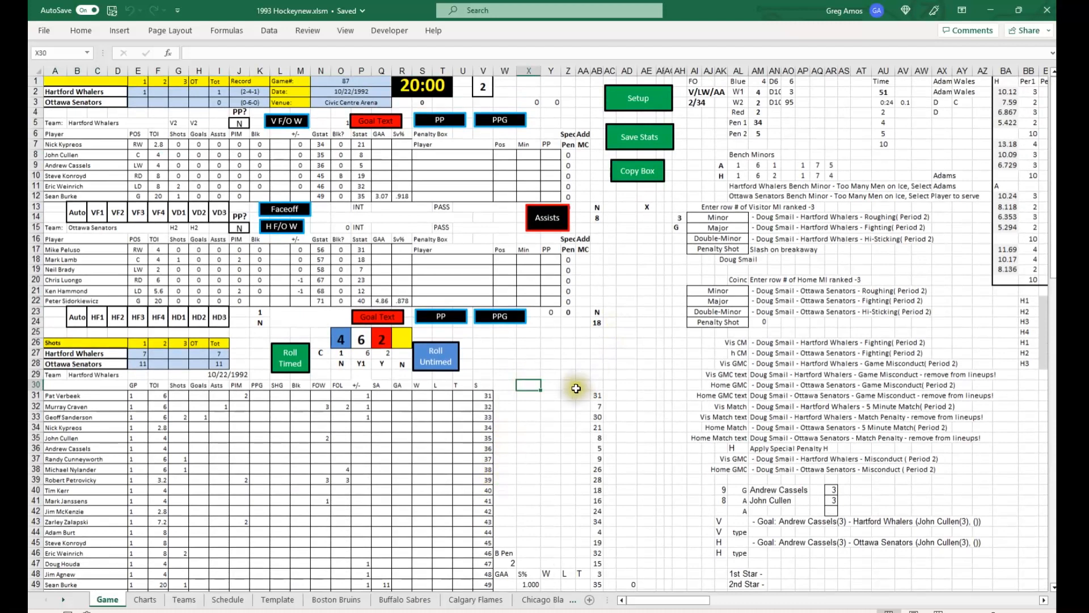
{"action": "left_click", "coordinate": [609, 364]}
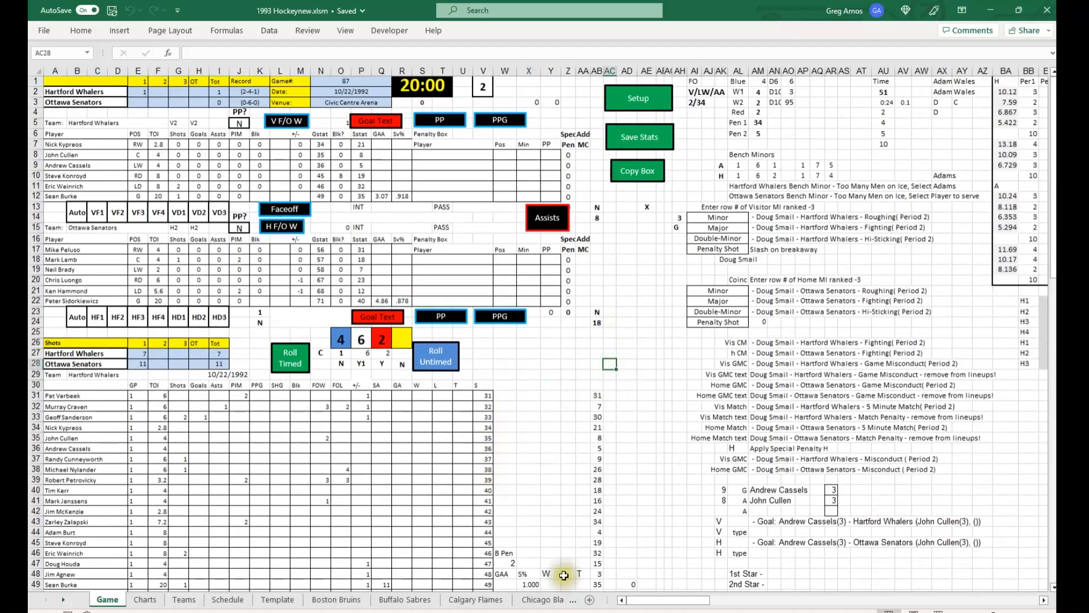
Open the 1992-93 League Stats.xlsm workbook and examine the league standings and the Team sheet's power-play average formula in J29
{"action": "left_click", "coordinate": [50, 28]}
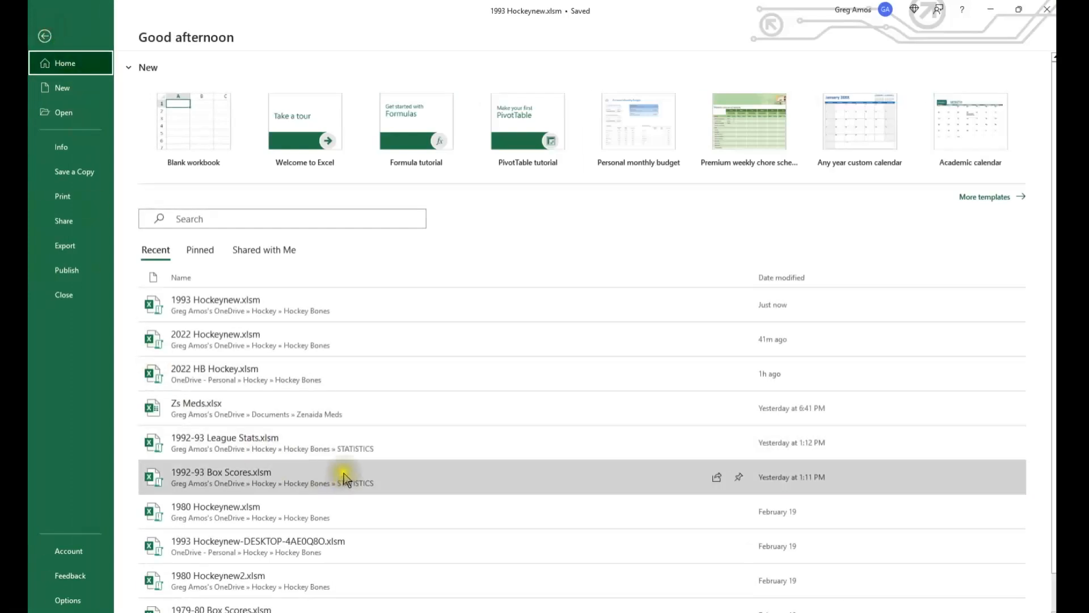
{"action": "left_click", "coordinate": [278, 446]}
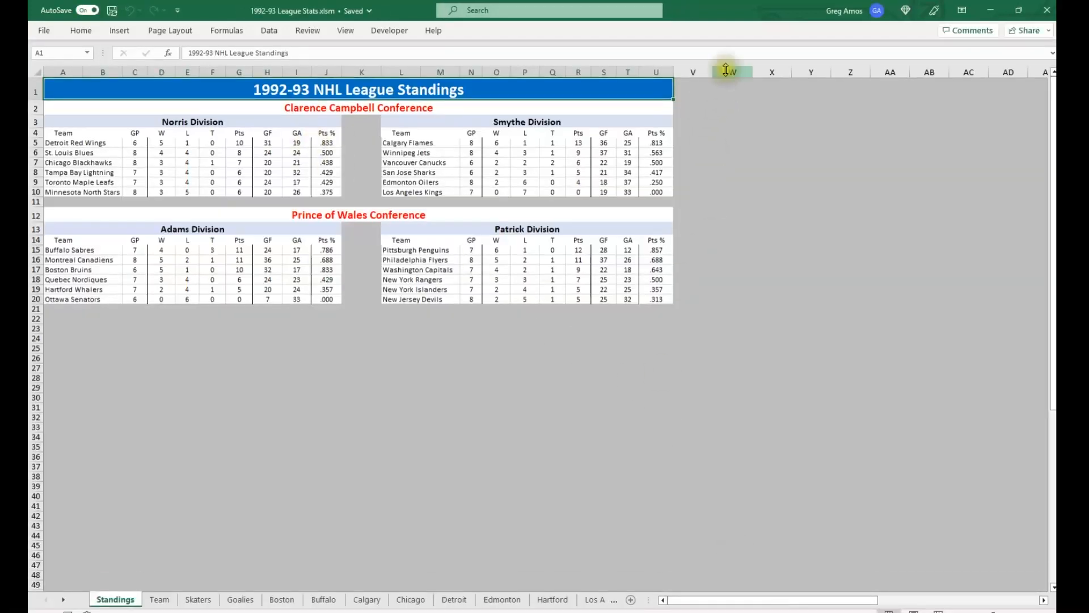
{"action": "left_click", "coordinate": [731, 181]}
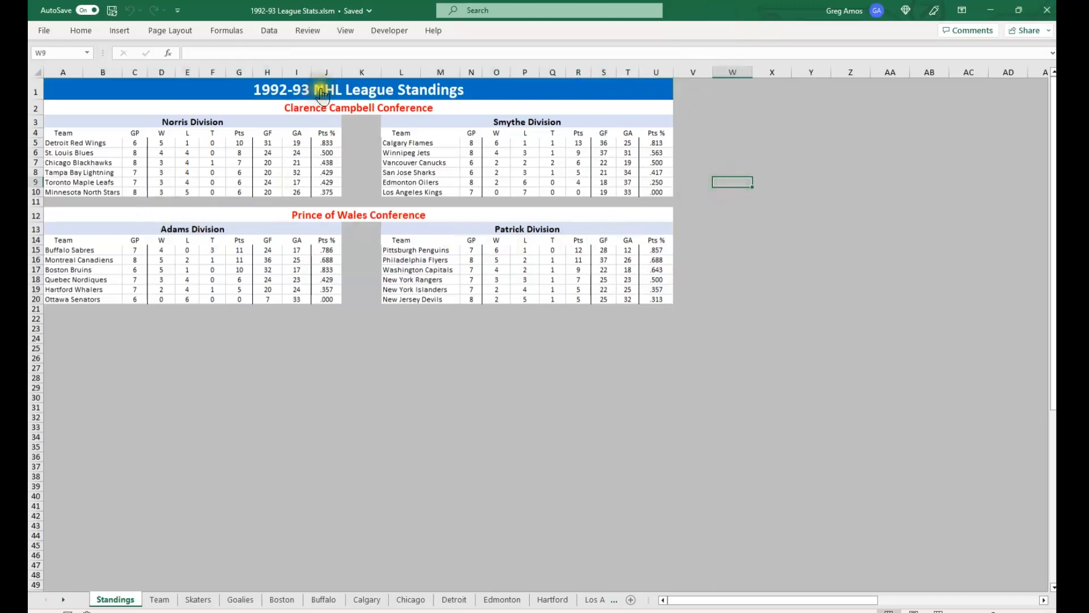
{"action": "left_click", "coordinate": [352, 87]}
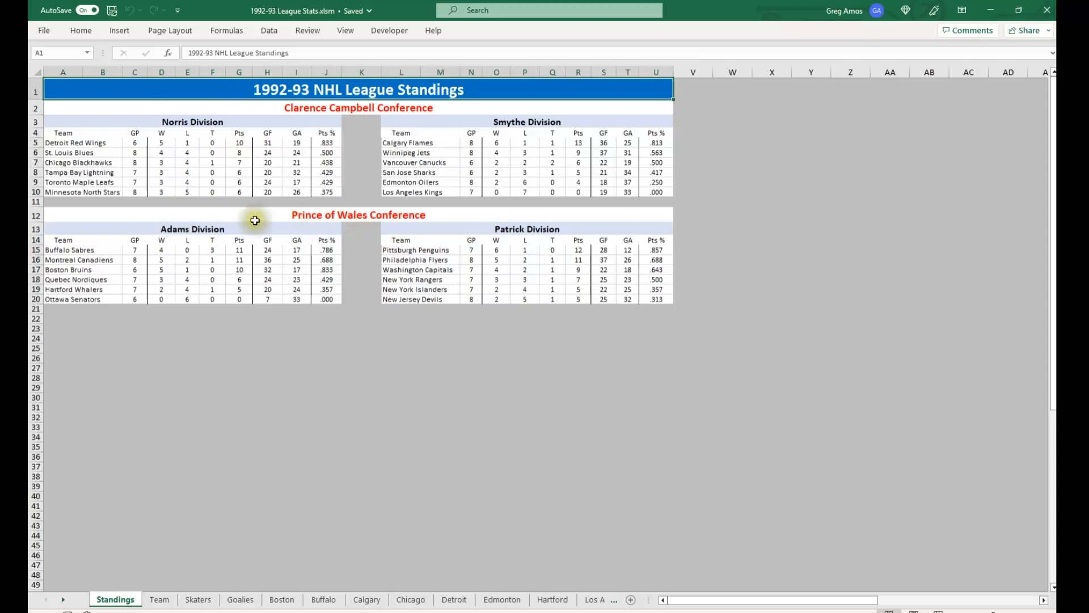
{"action": "left_click", "coordinate": [159, 599]}
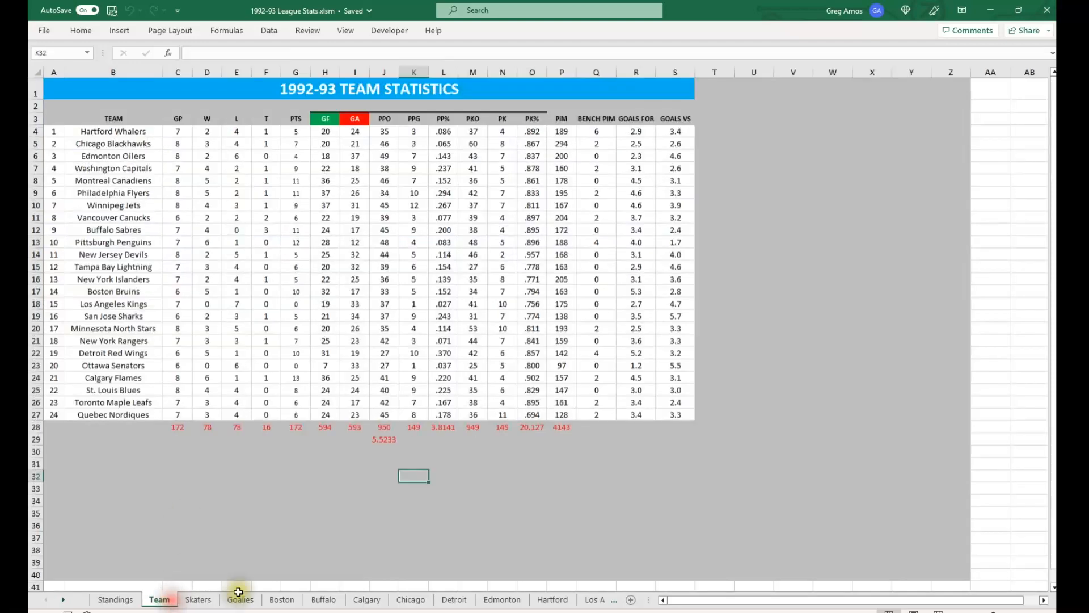
{"action": "left_click", "coordinate": [386, 439]}
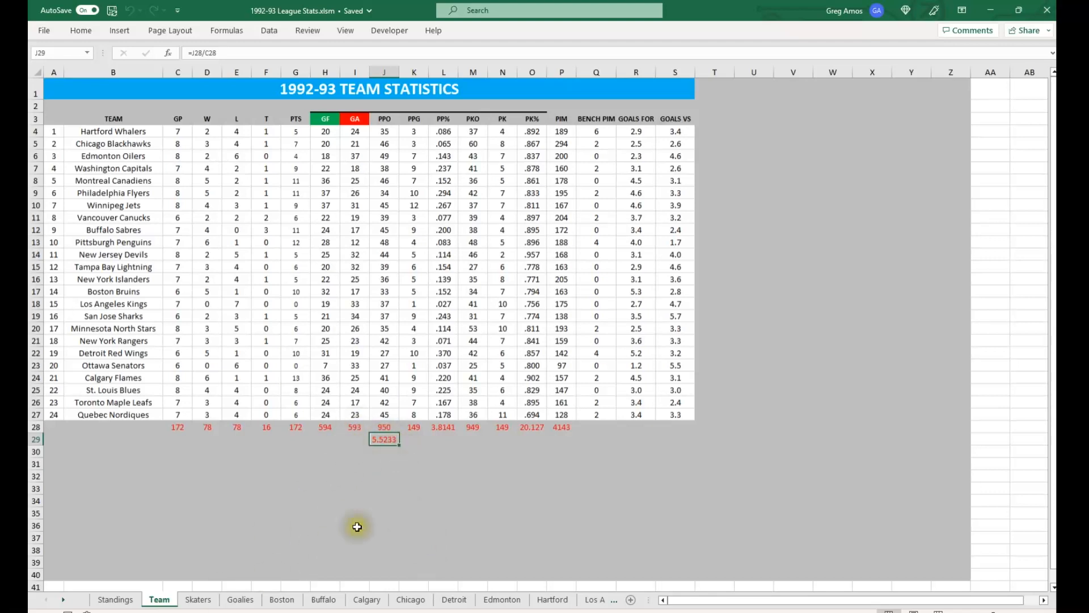
Sort the Skaters register by Shots, Goals, Asts, PIM and finally TOI/G
{"action": "left_click", "coordinate": [204, 600]}
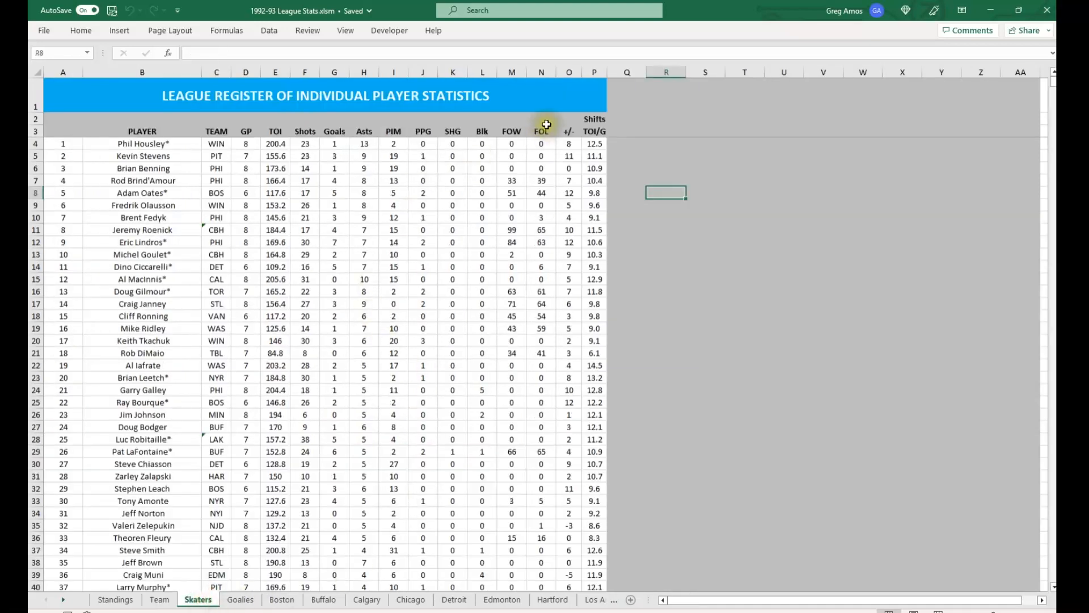
{"action": "left_click", "coordinate": [308, 133]}
{"action": "left_click", "coordinate": [338, 134]}
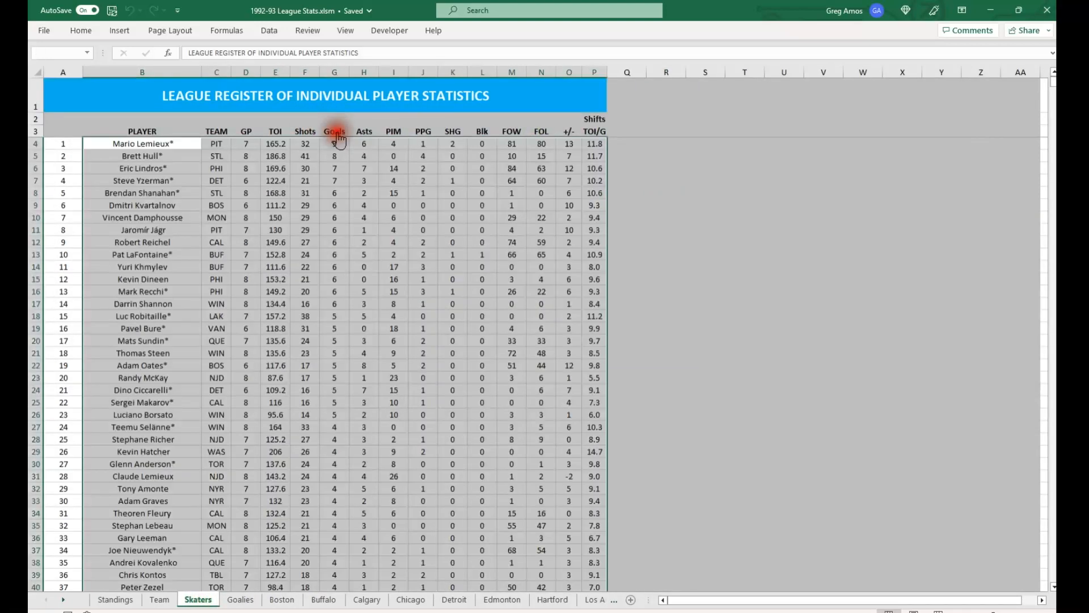
{"action": "left_click", "coordinate": [369, 133]}
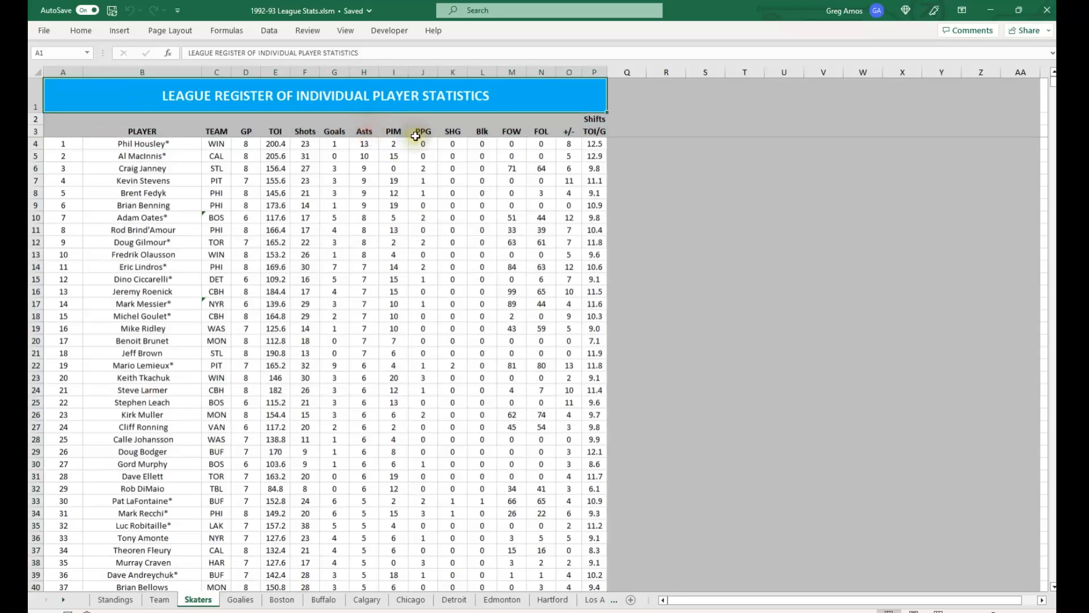
{"action": "left_click", "coordinate": [394, 132]}
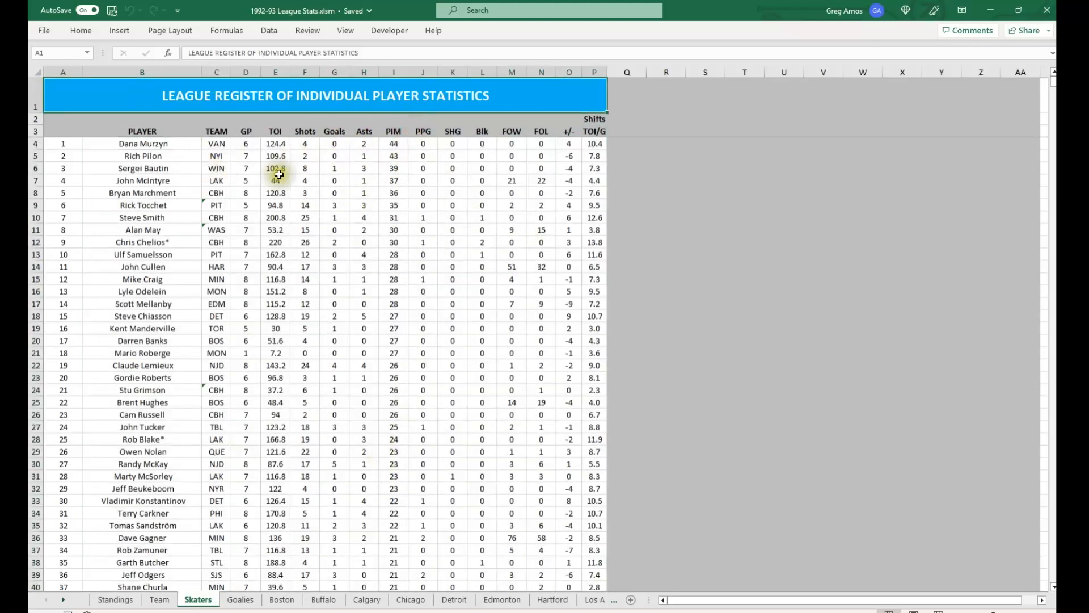
{"action": "left_click", "coordinate": [594, 132]}
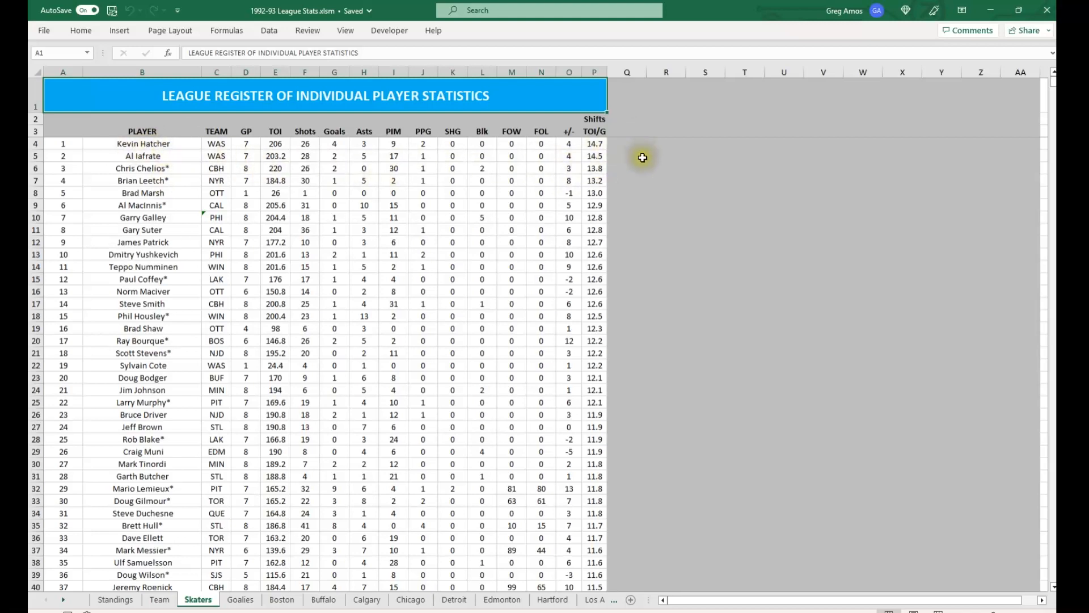
Sort the Goalies register by GAA and inspect the league row's SPG, GPG and PMG formulas
{"action": "left_click", "coordinate": [240, 600]}
{"action": "left_click", "coordinate": [457, 135]}
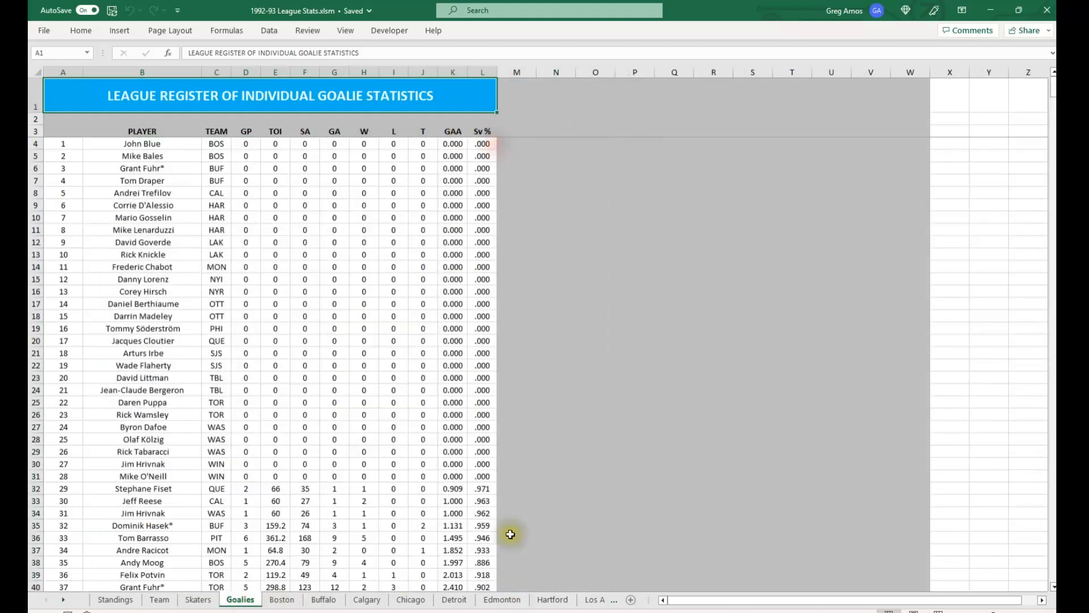
{"action": "scroll", "coordinate": [489, 319], "scroll_direction": "down", "scroll_amount": 4}
{"action": "scroll", "coordinate": [488, 321], "scroll_direction": "up", "scroll_amount": 4}
{"action": "scroll", "coordinate": [487, 321], "scroll_direction": "down", "scroll_amount": 17}
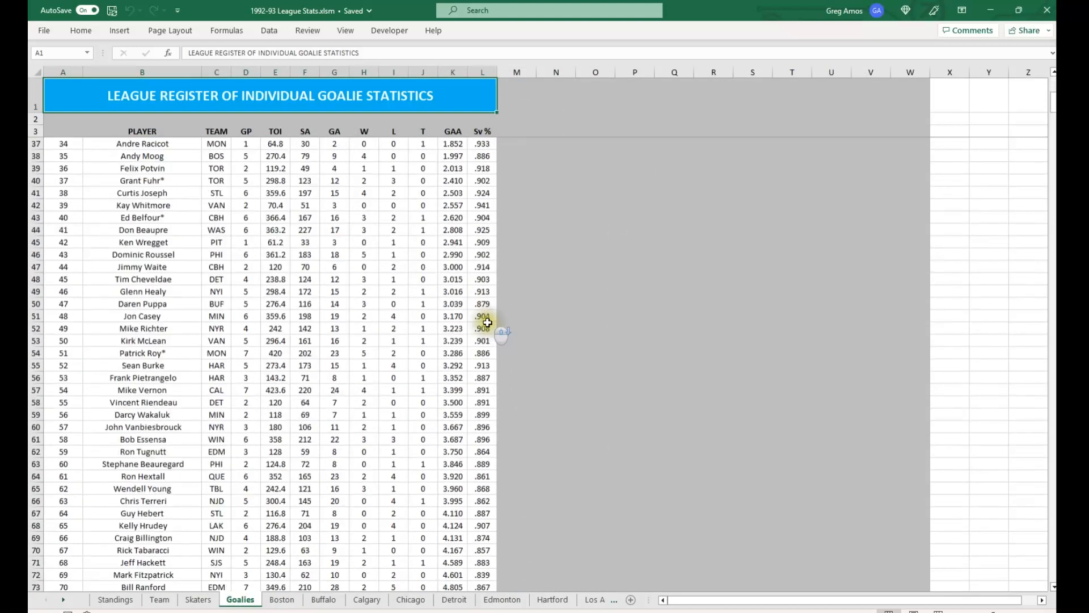
{"action": "scroll", "coordinate": [391, 516], "scroll_direction": "up", "scroll_amount": 1}
{"action": "scroll", "coordinate": [409, 498], "scroll_direction": "down", "scroll_amount": 2}
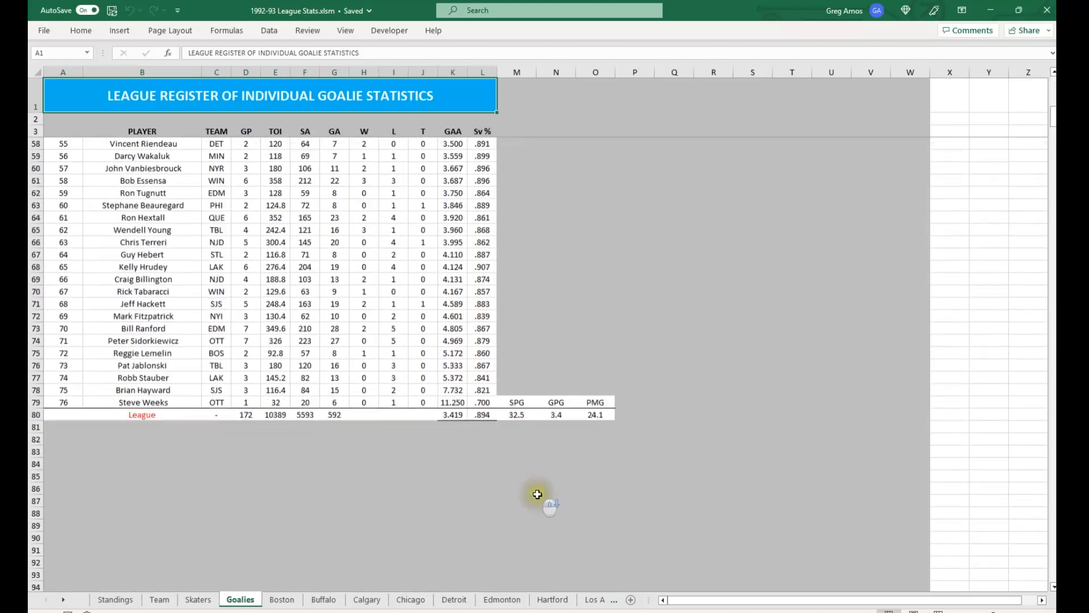
{"action": "left_click", "coordinate": [526, 418]}
{"action": "left_click", "coordinate": [556, 416]}
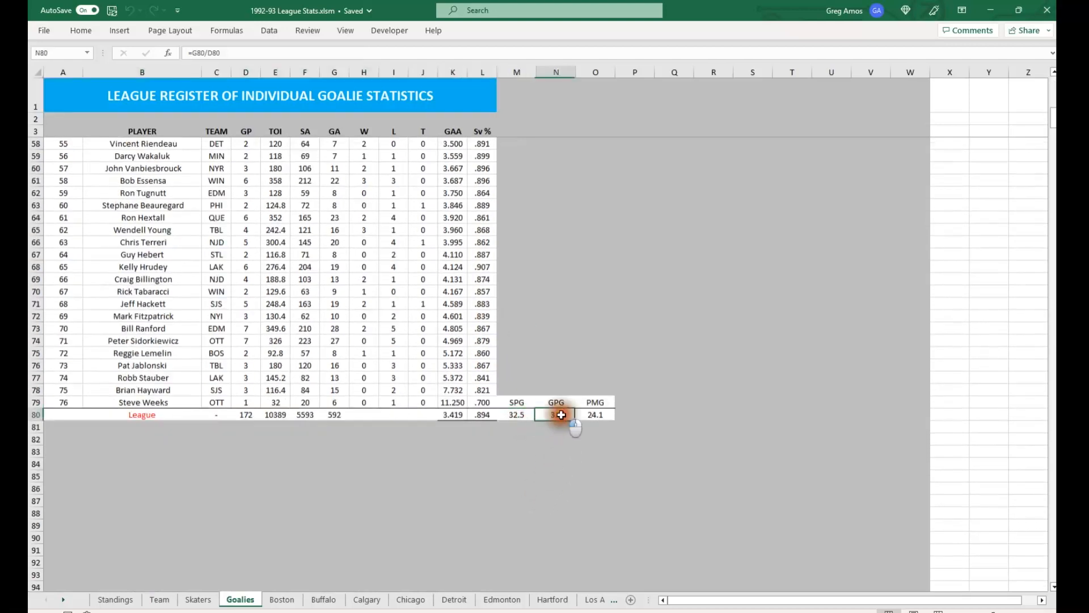
{"action": "left_click", "coordinate": [590, 417]}
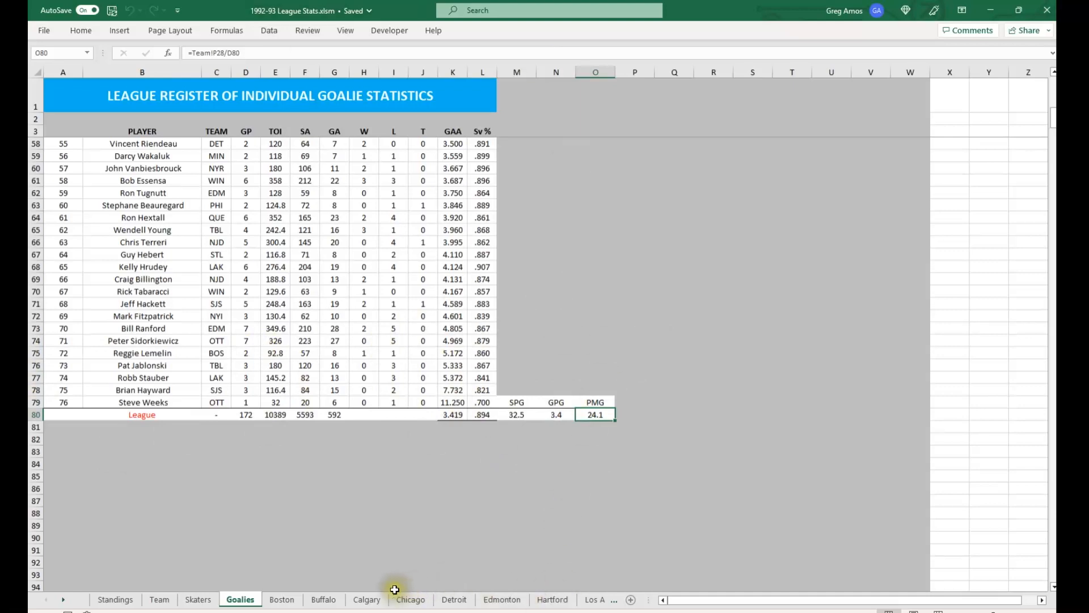
Browse the team statistics sheets from Boston through Los Angeles
{"action": "left_click", "coordinate": [284, 600]}
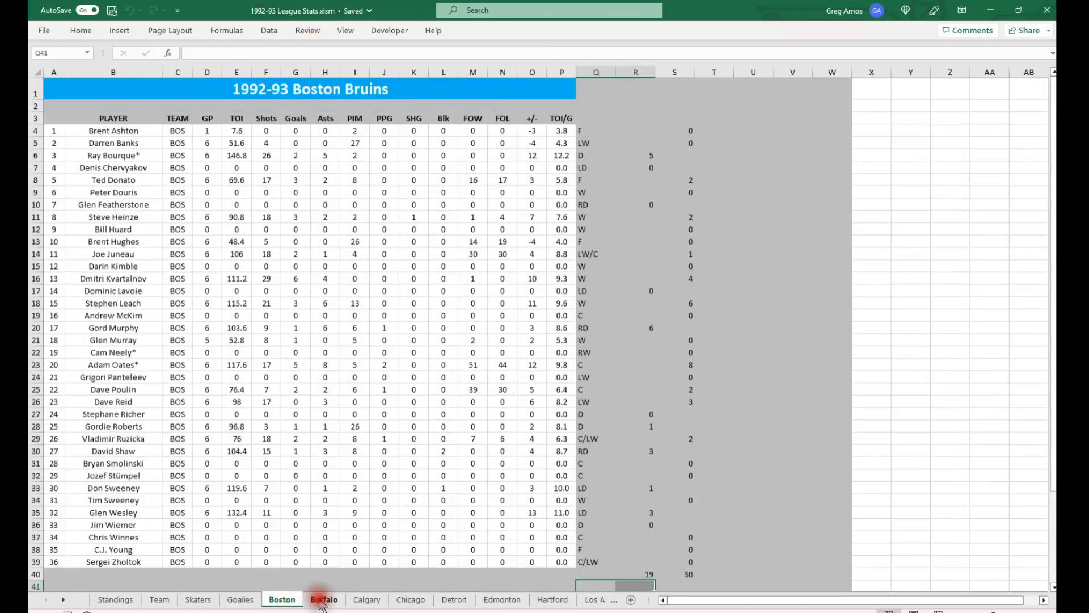
{"action": "left_click", "coordinate": [323, 600]}
{"action": "left_click", "coordinate": [366, 600]}
{"action": "left_click", "coordinate": [412, 601]}
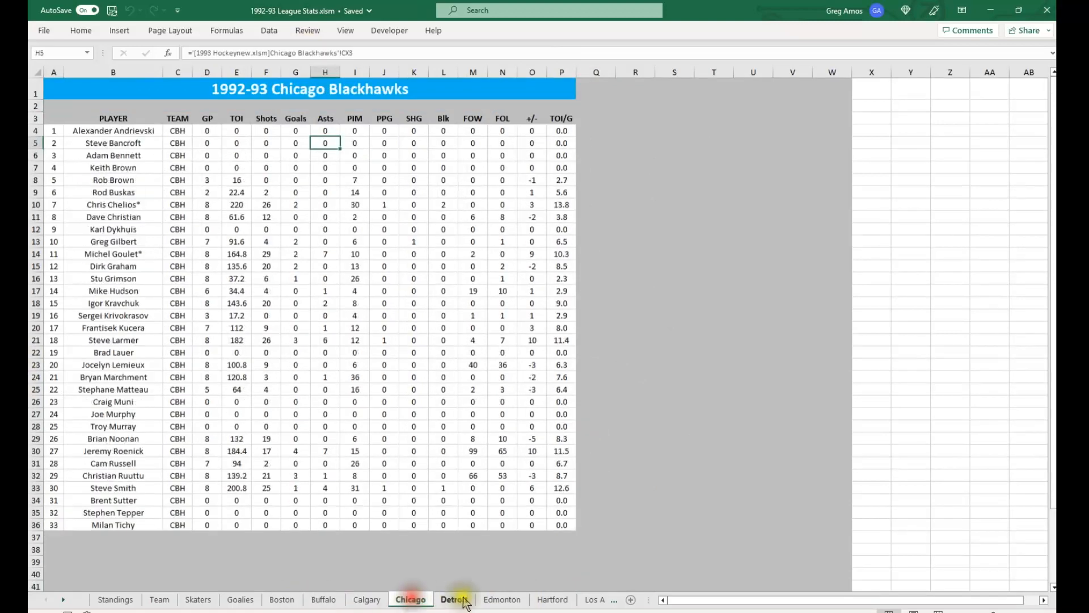
{"action": "left_click", "coordinate": [455, 601]}
{"action": "left_click", "coordinate": [502, 600]}
{"action": "left_click", "coordinate": [550, 602]}
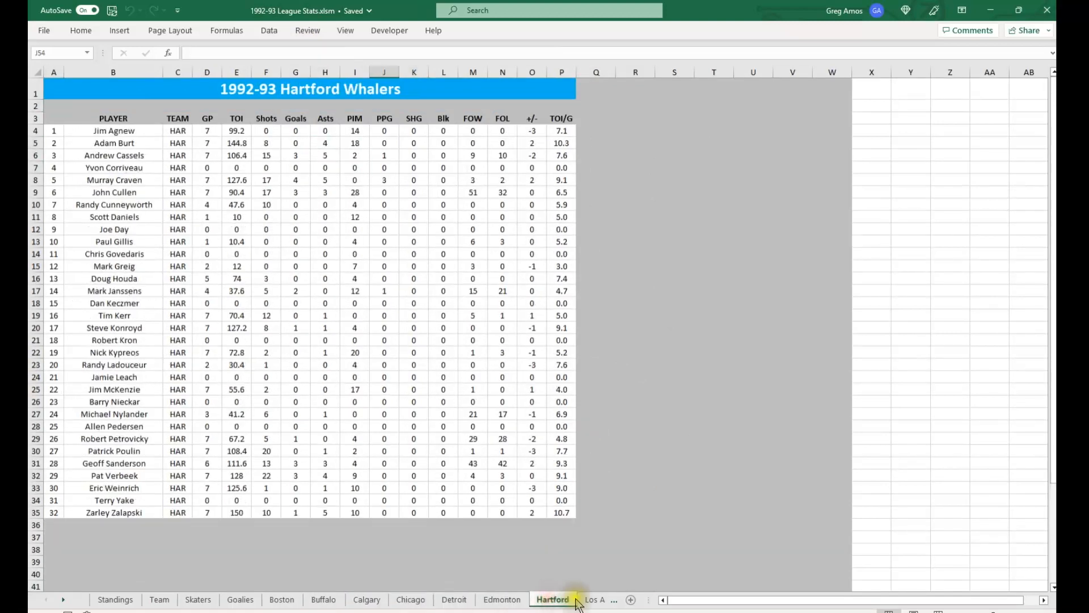
{"action": "left_click", "coordinate": [595, 600]}
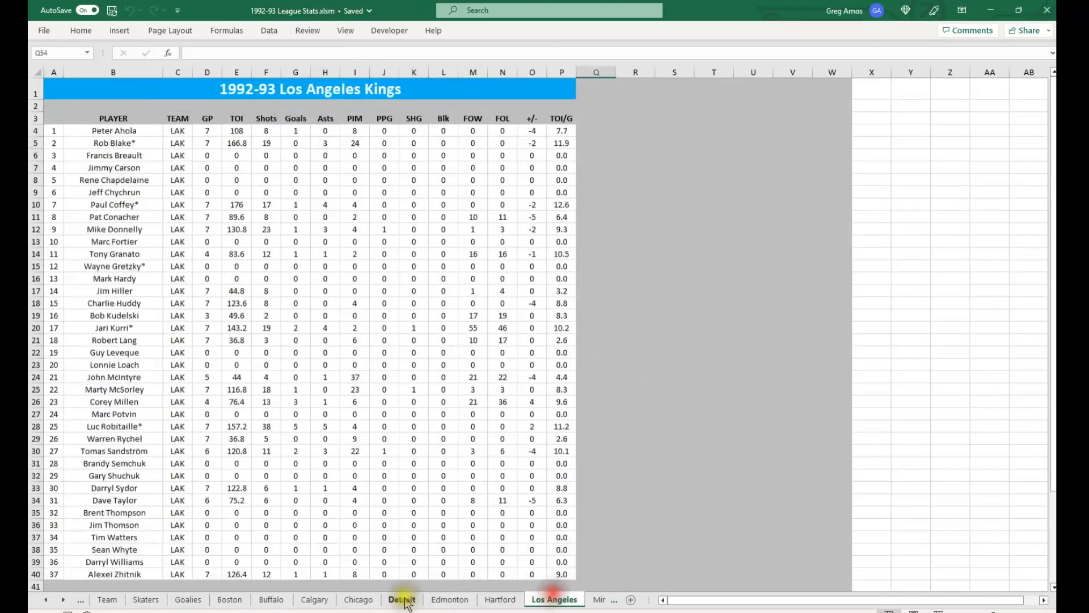
Inspect the defence and forward assist sum formulas in R40 and S40 on the Boston sheet
{"action": "left_click", "coordinate": [225, 601]}
{"action": "scroll", "coordinate": [535, 515], "scroll_direction": "down", "scroll_amount": 3}
{"action": "left_click", "coordinate": [651, 462]}
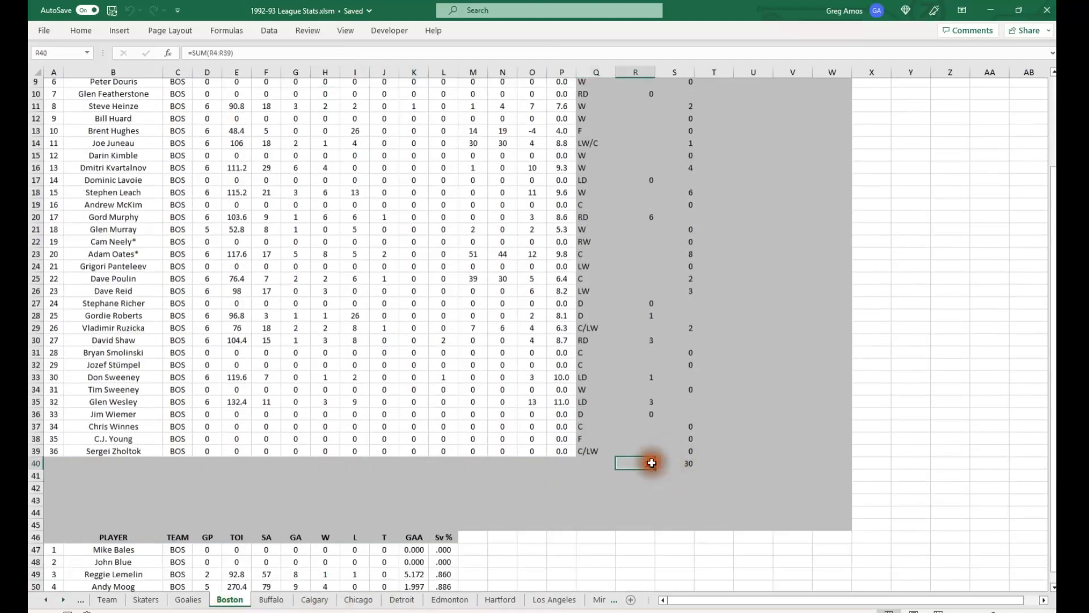
{"action": "left_click", "coordinate": [701, 466]}
{"action": "left_click", "coordinate": [690, 464]}
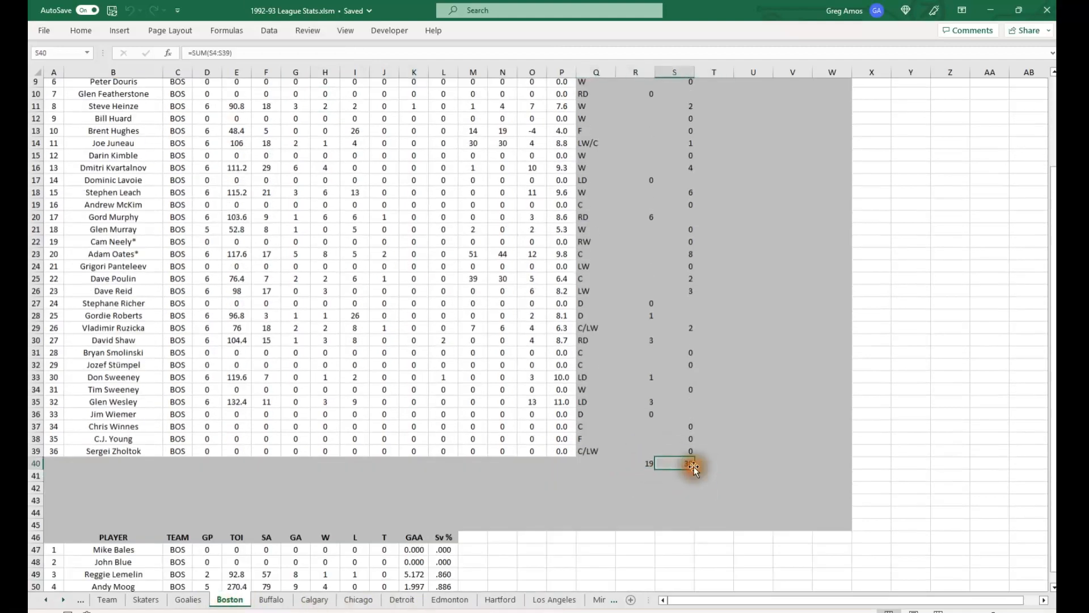
{"action": "scroll", "coordinate": [665, 463], "scroll_direction": "up", "scroll_amount": 3}
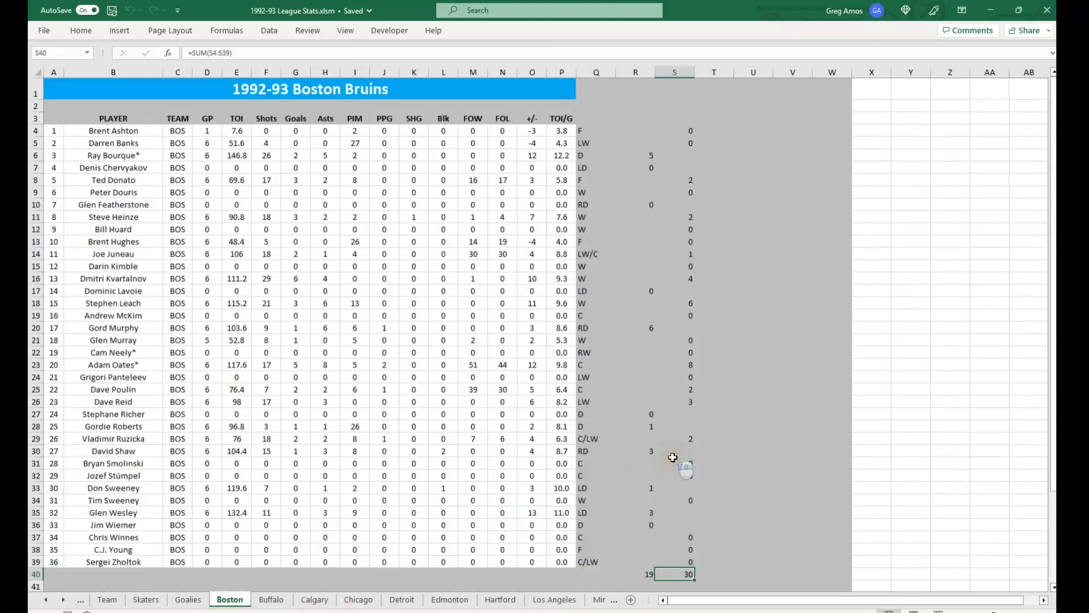
Look over the Boston sheet and browse the team statistics sheets from Edmonton through Minnesota
{"action": "scroll", "coordinate": [673, 457], "scroll_direction": "down", "scroll_amount": 3}
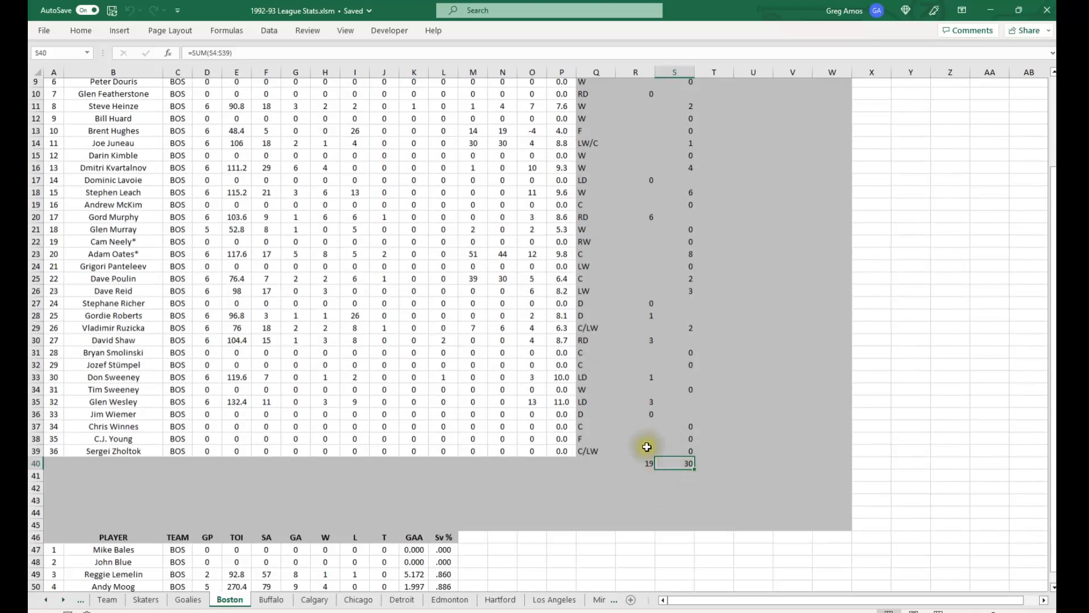
{"action": "scroll", "coordinate": [675, 471], "scroll_direction": "up", "scroll_amount": 3}
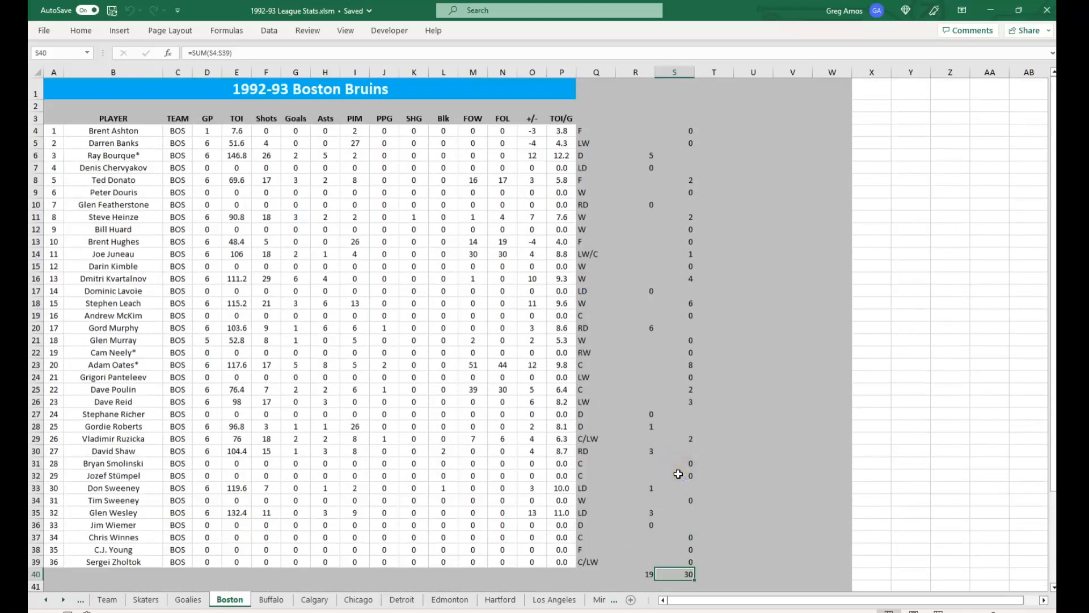
{"action": "left_click", "coordinate": [451, 600]}
{"action": "left_click", "coordinate": [500, 600]}
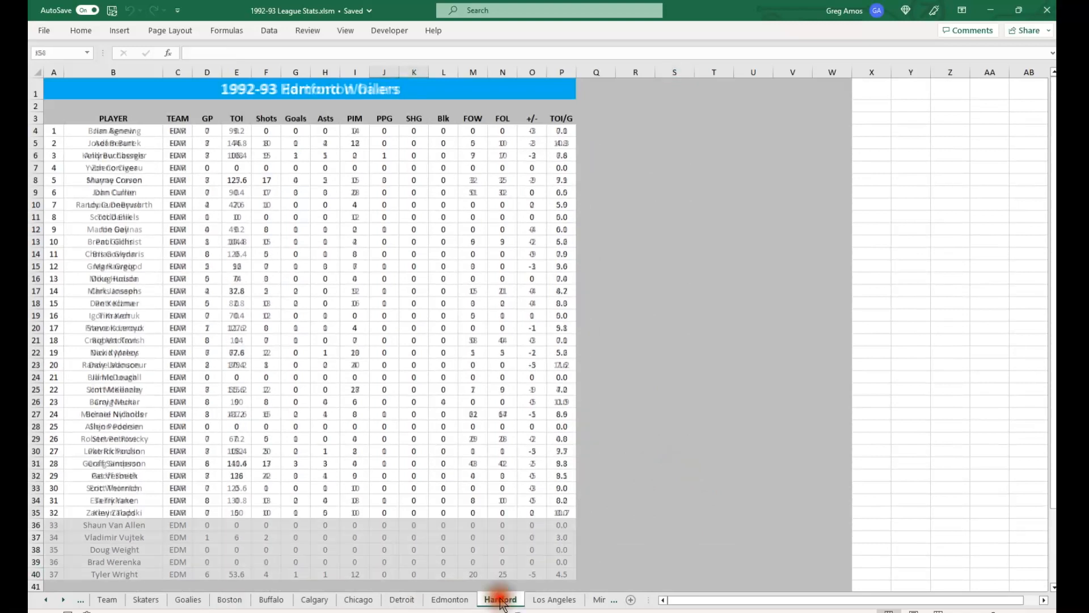
{"action": "left_click", "coordinate": [564, 600]}
{"action": "left_click", "coordinate": [599, 600]}
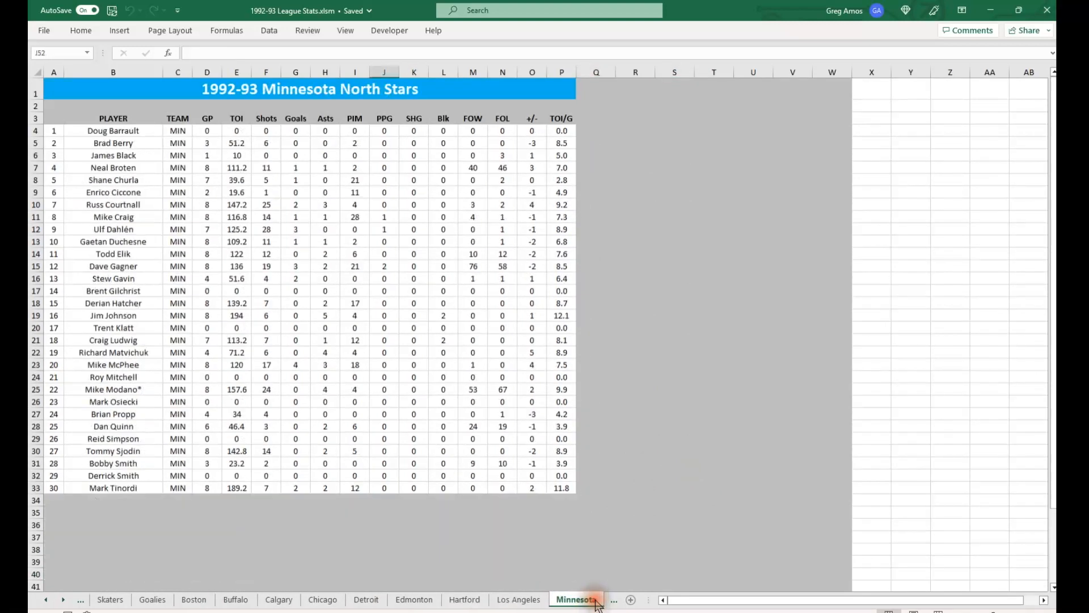
Look through the Skaters register, then view the 1992-93 NHL league Standings sheet
{"action": "left_click", "coordinate": [110, 599]}
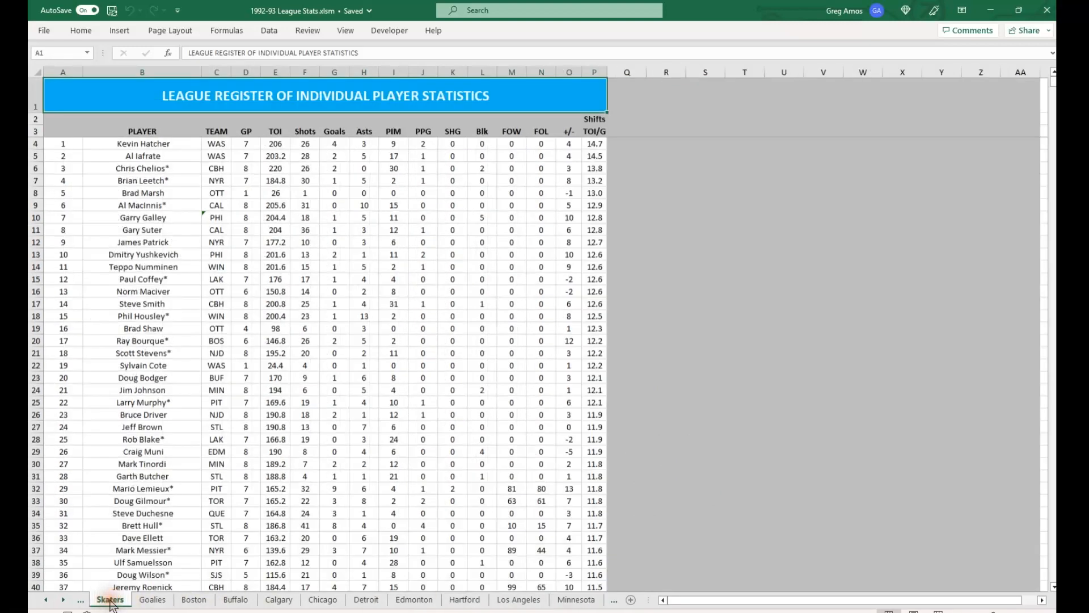
{"action": "left_click", "coordinate": [38, 603]}
{"action": "left_click", "coordinate": [41, 602]}
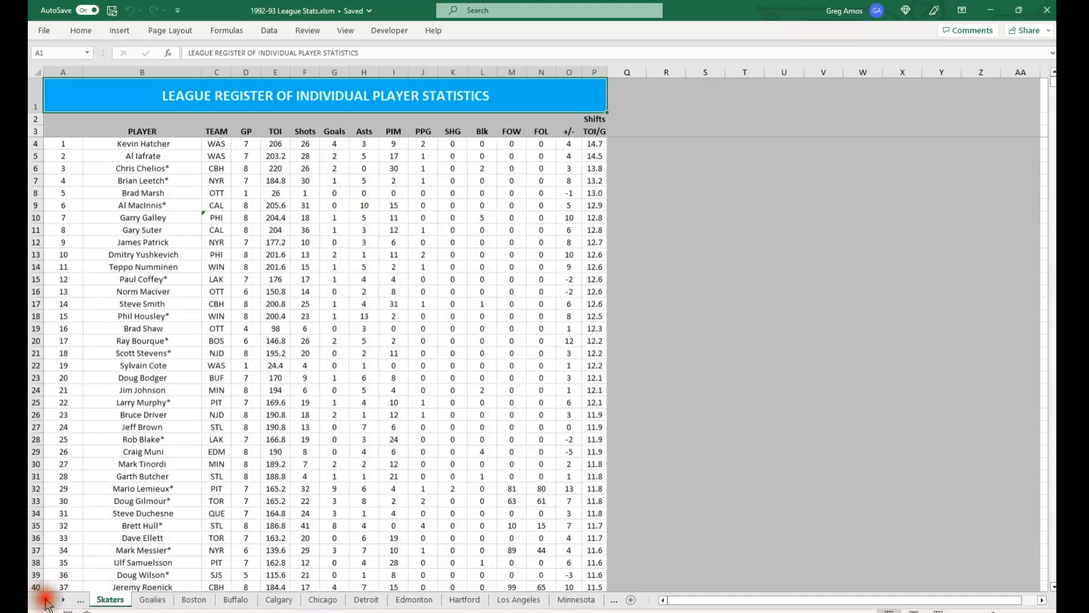
{"action": "left_click", "coordinate": [46, 603]}
{"action": "left_click", "coordinate": [46, 603]}
{"action": "scroll", "coordinate": [337, 505], "scroll_direction": "down", "scroll_amount": 12}
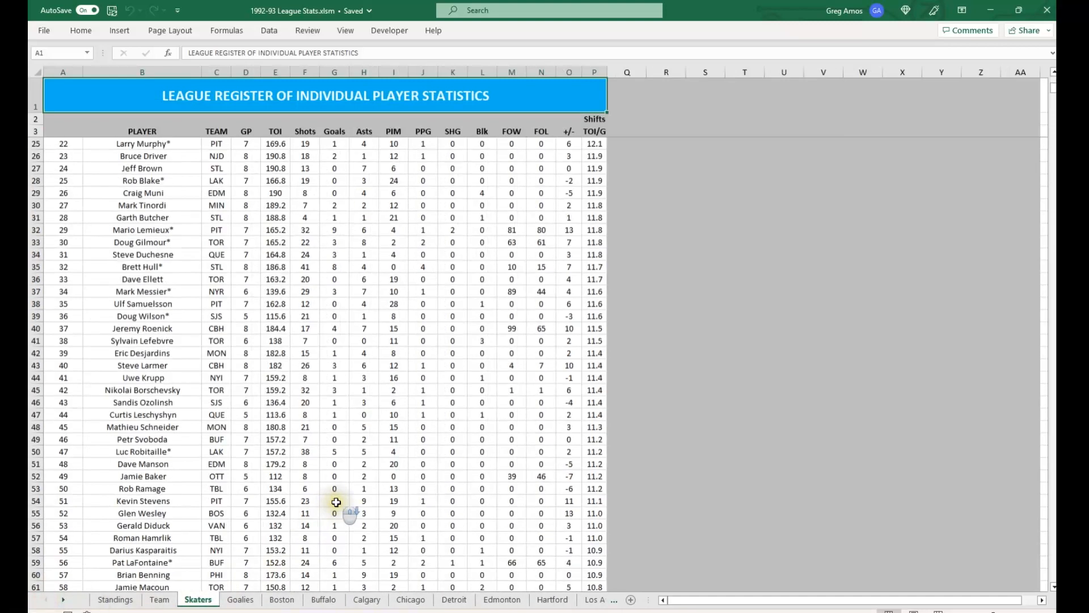
{"action": "left_click", "coordinate": [115, 599]}
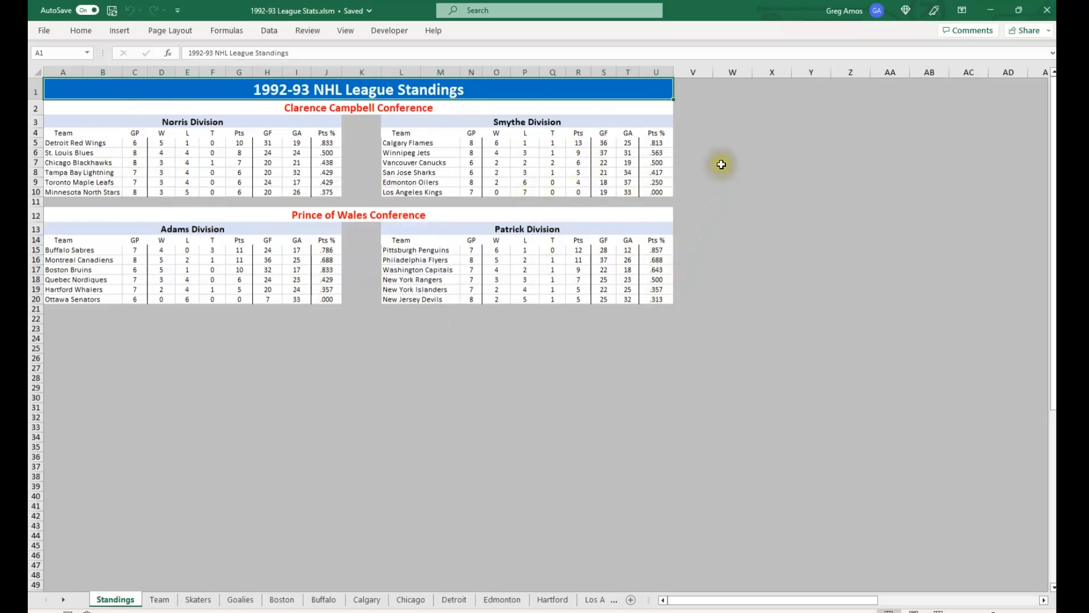
Close the 1992-93 League Stats workbook and show the Boston Bruins statistics columns from CK onward in 2022 HB Hockey
{"action": "left_click", "coordinate": [710, 15]}
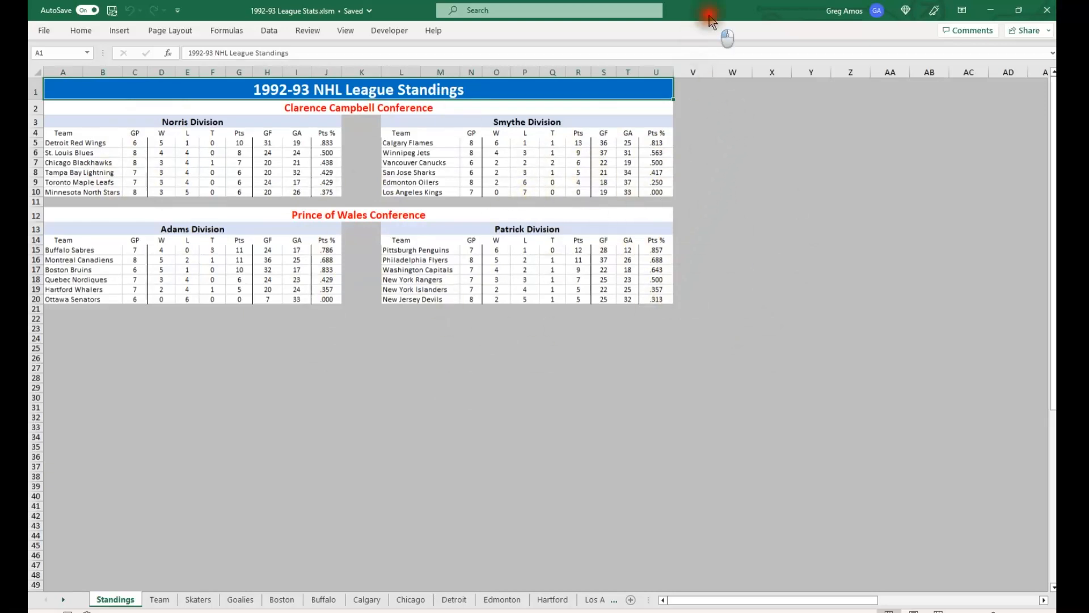
{"action": "left_click", "coordinate": [1047, 10]}
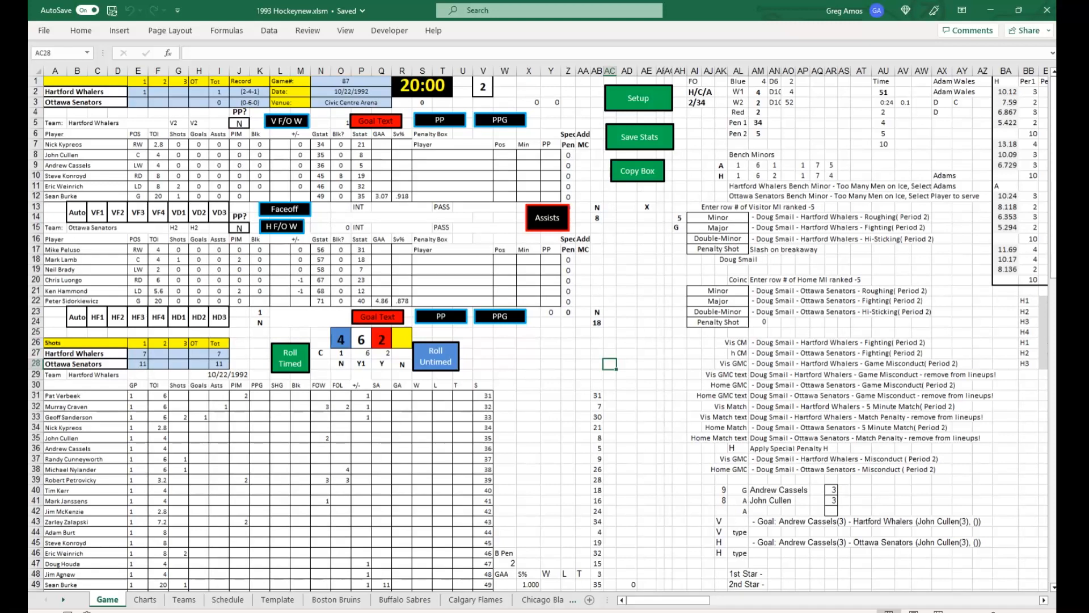
{"action": "left_click", "coordinate": [325, 610]}
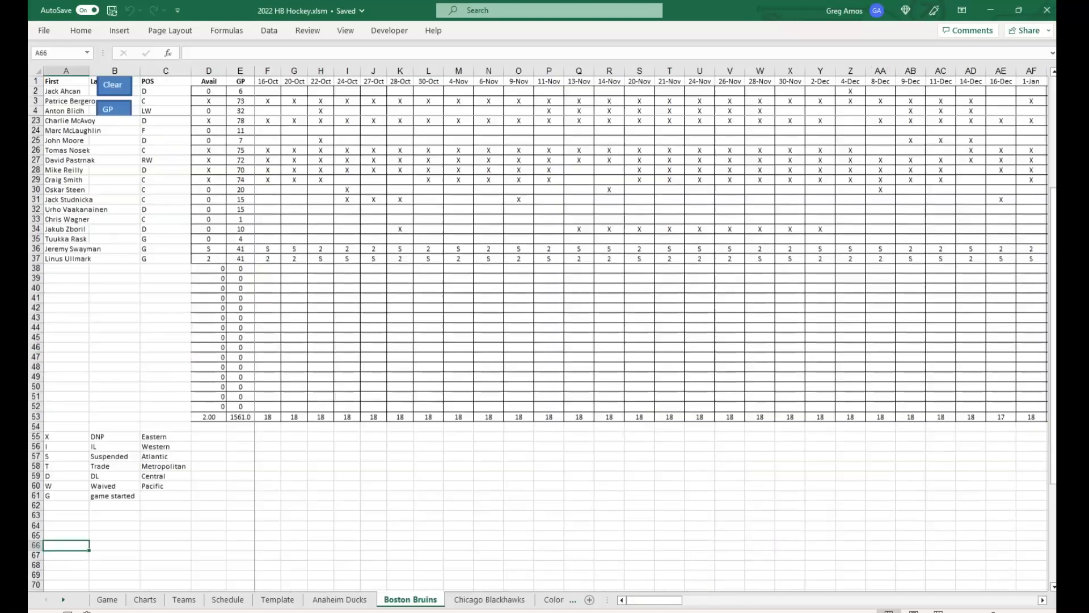
{"action": "scroll", "coordinate": [363, 339], "scroll_direction": "up", "scroll_amount": 6}
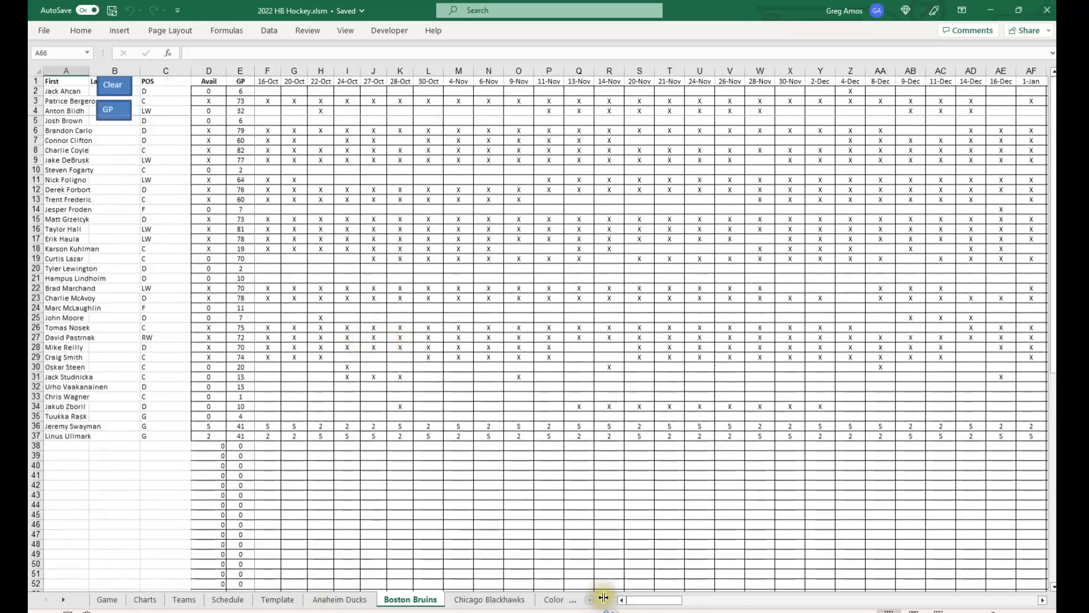
{"action": "left_click_drag", "start_coordinate": [650, 607], "coordinate": [822, 608]}
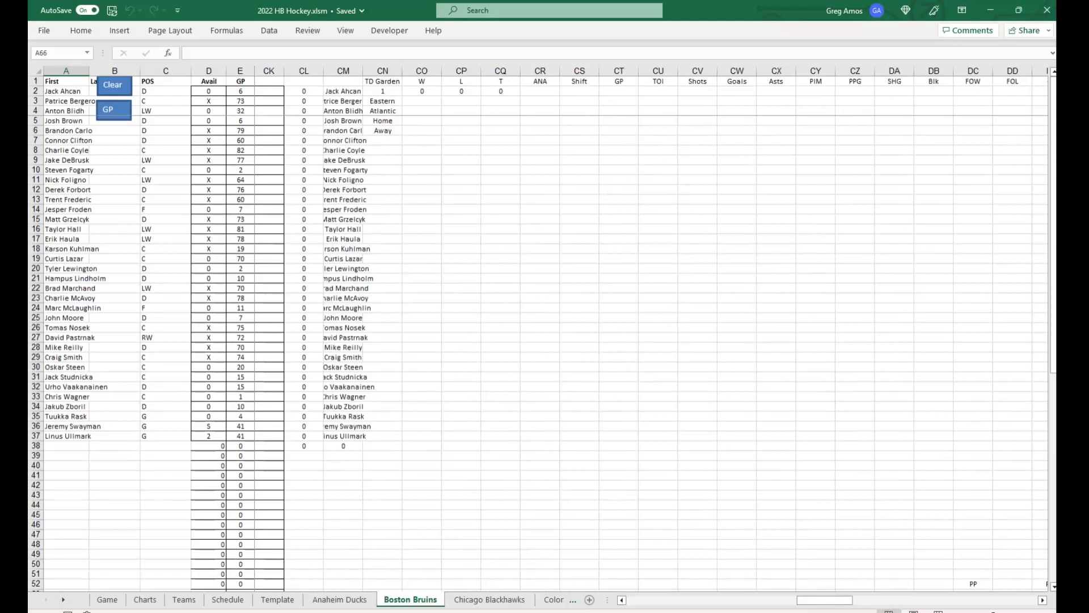